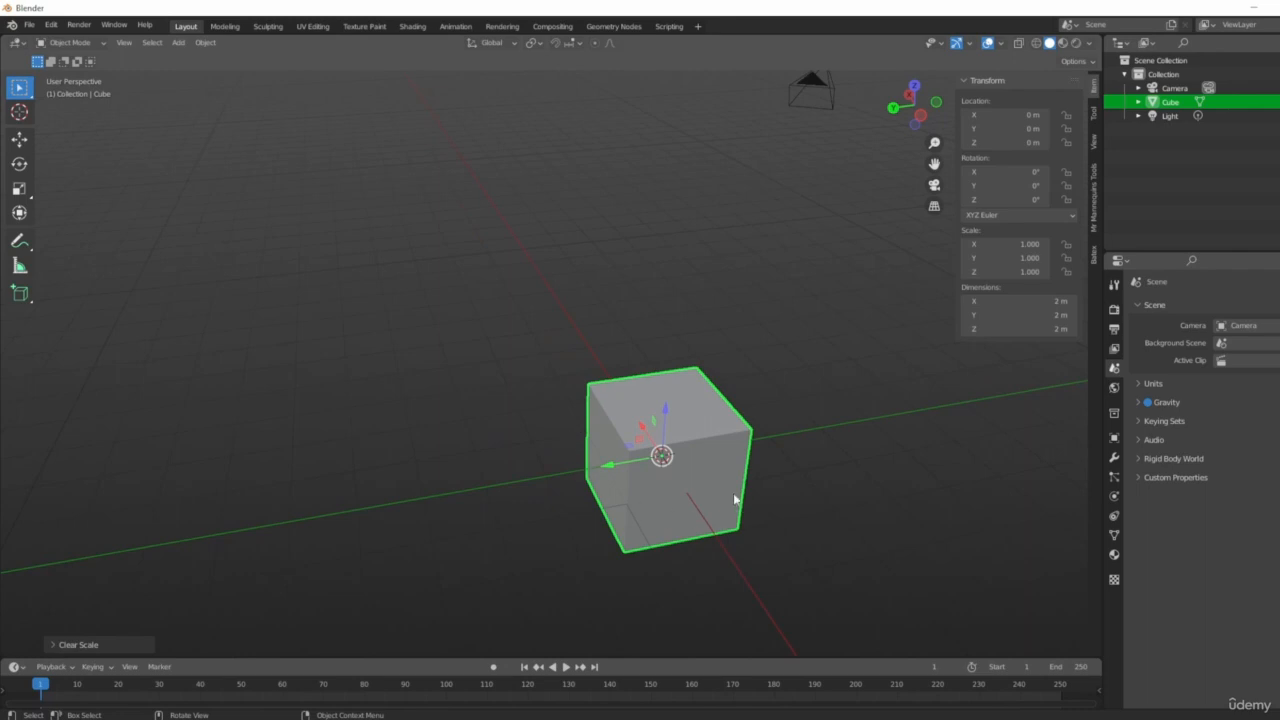
middle_click_drag(458, 415, 820, 457)
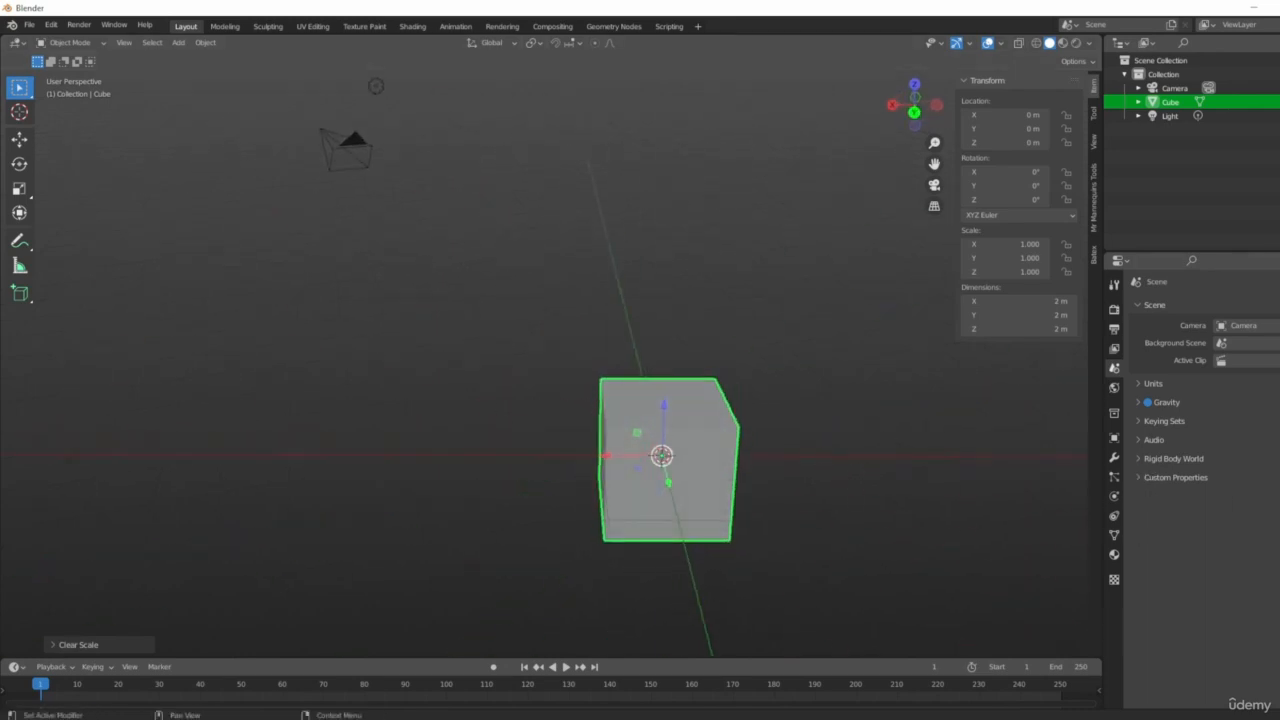
middle_click_drag(798, 342, 665, 381)
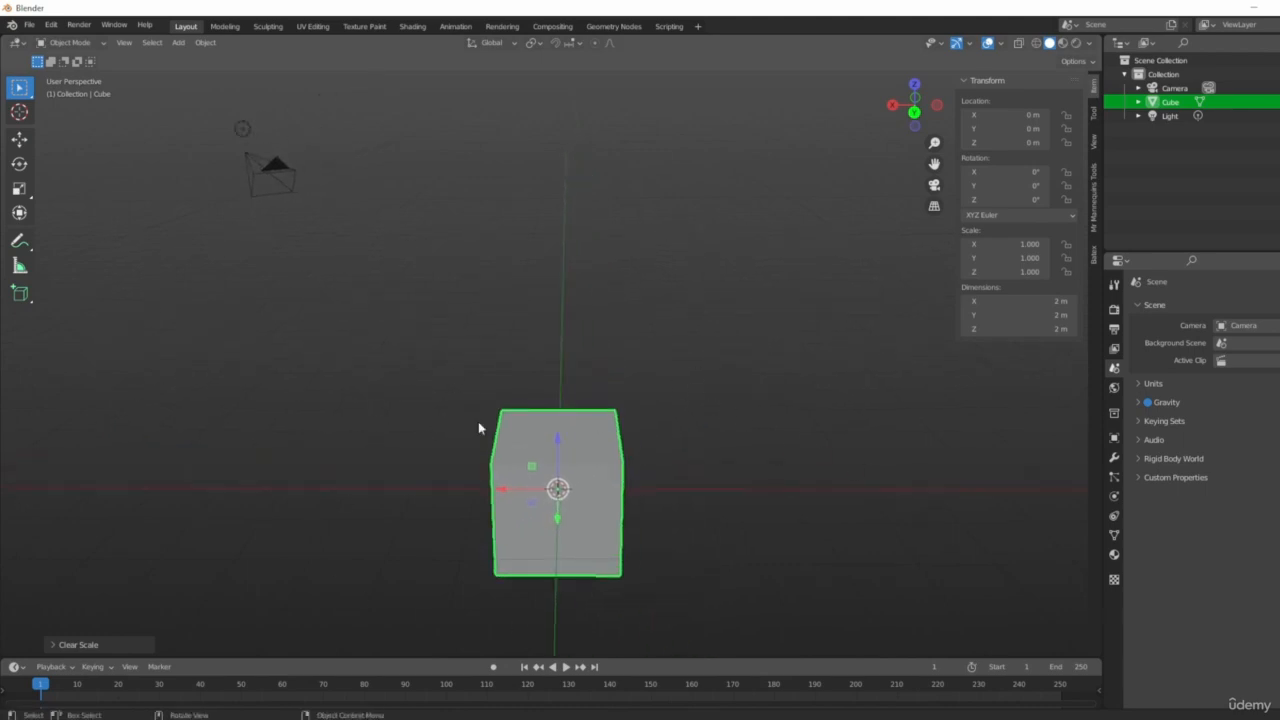
middle_click_drag(500, 428, 608, 489)
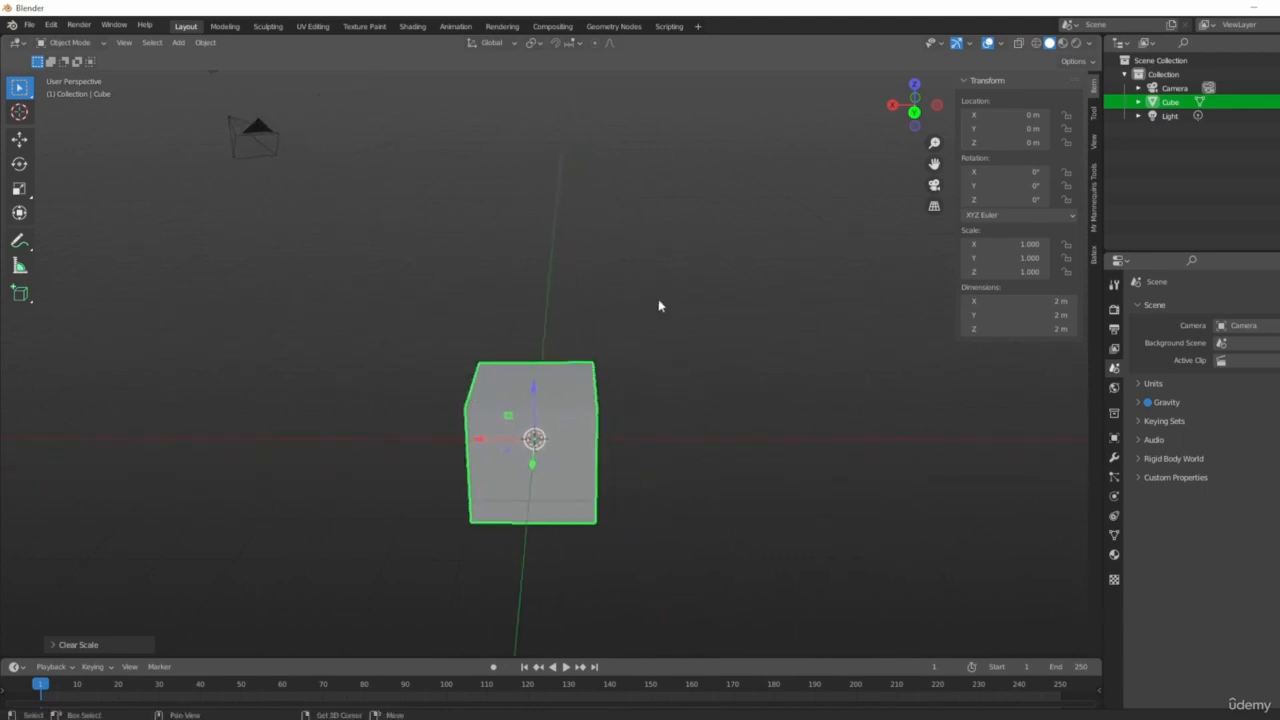
key("shift+a")
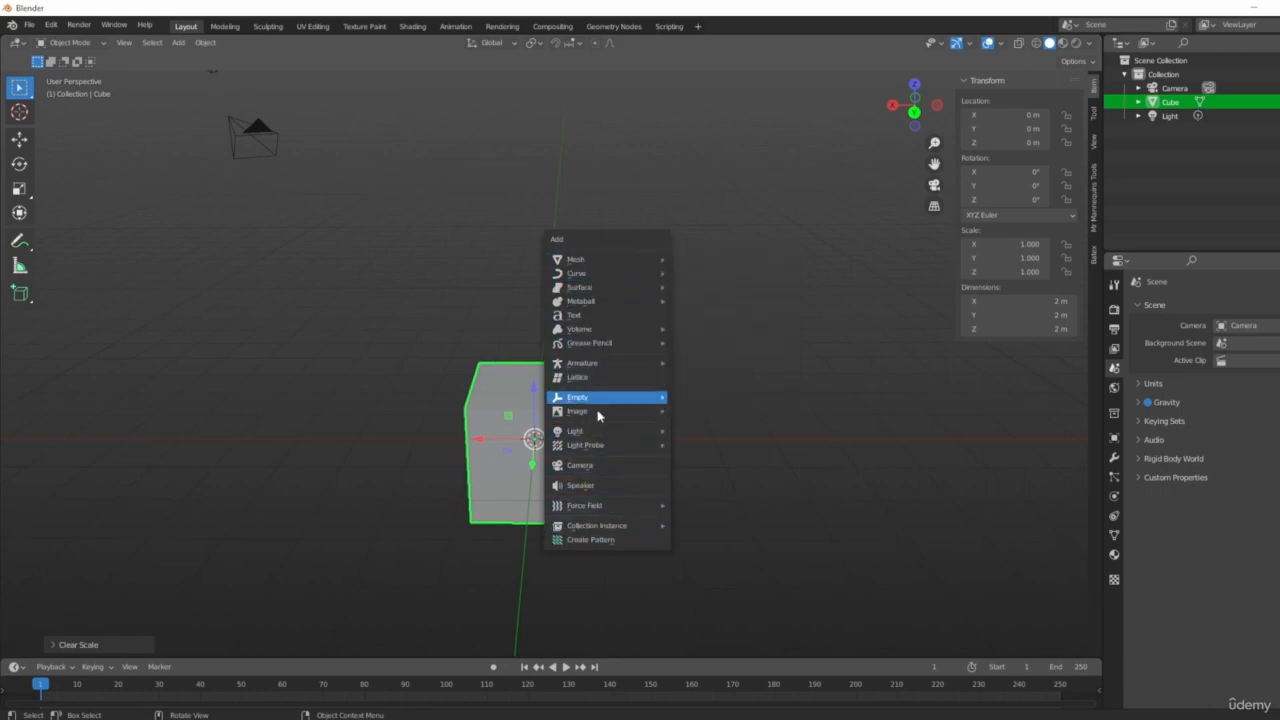
mouse_move(588, 428)
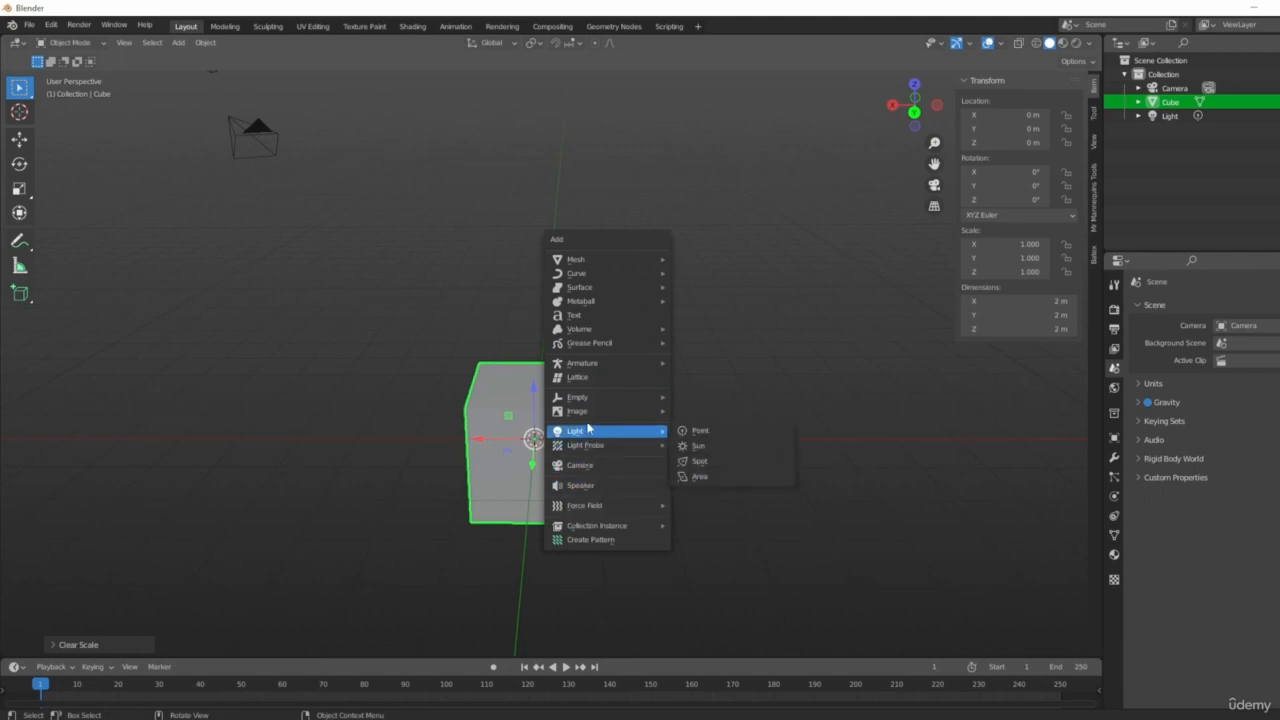
mouse_move(559, 263)
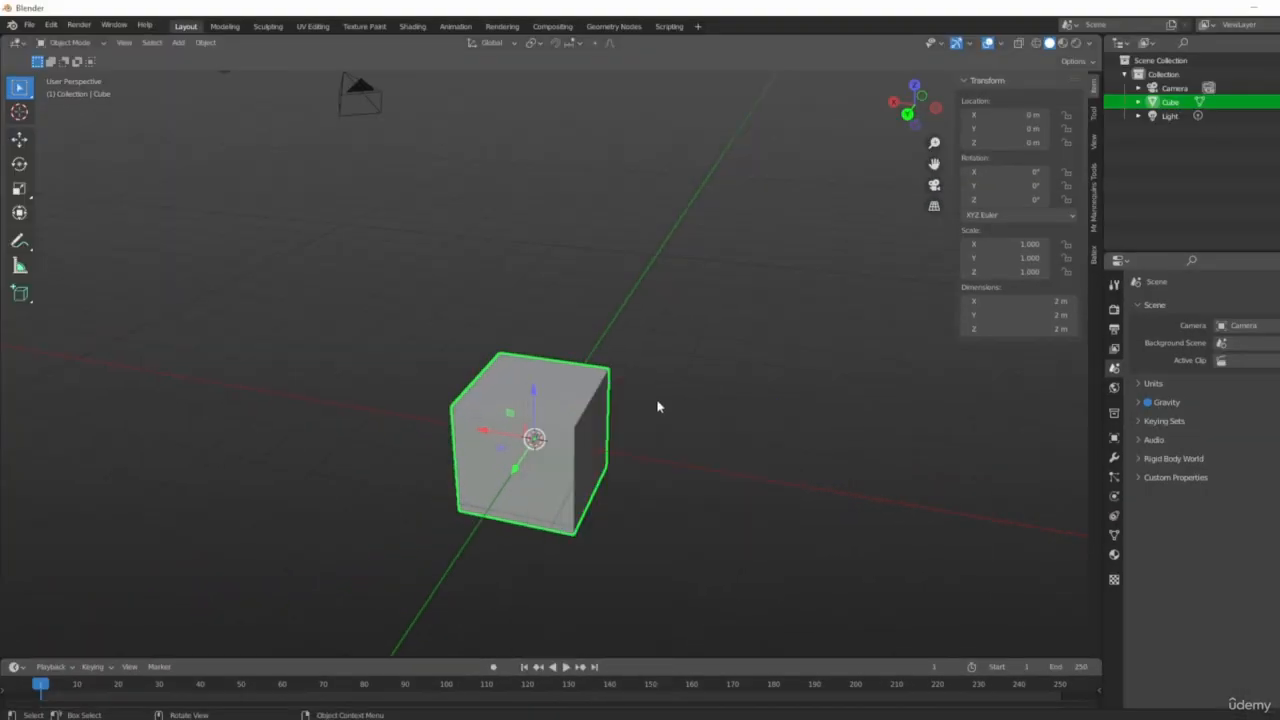
Step: Add a UV sphere and move it along the X axis to about 3.18 m, beside the cube
key("shift+a")
left_click(735, 445)
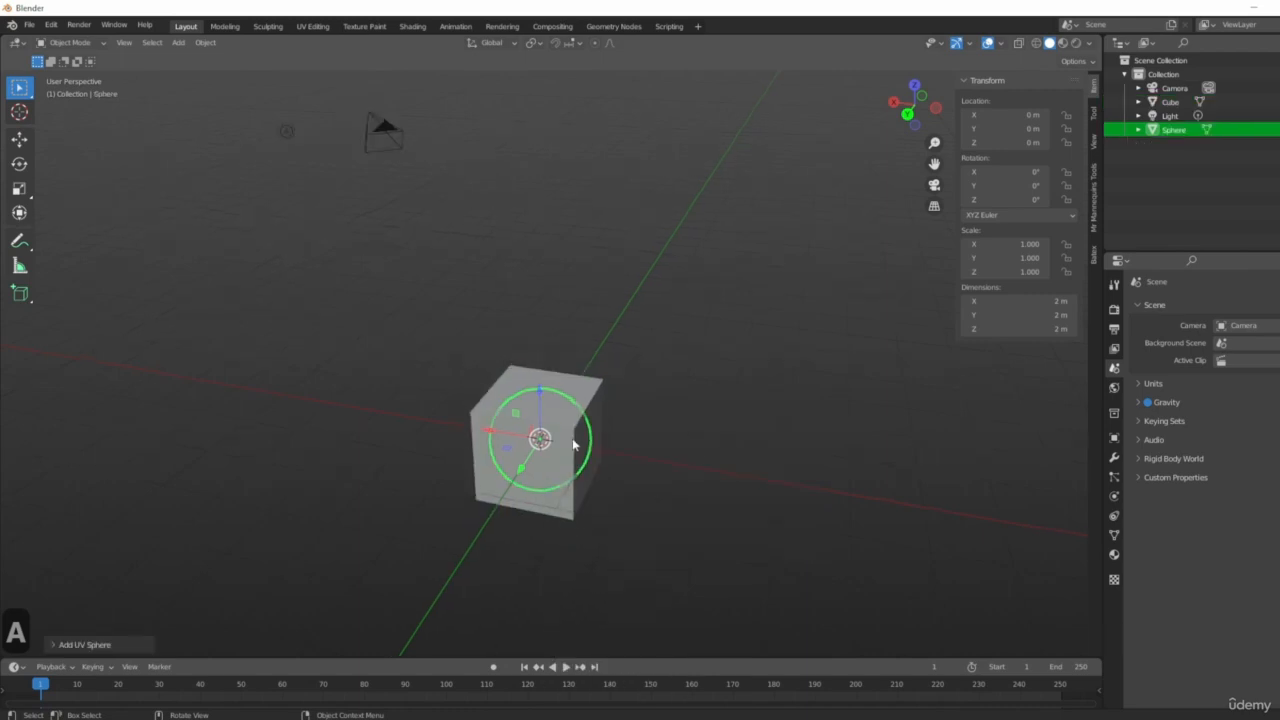
key("g")
key("x")
left_click(487, 439)
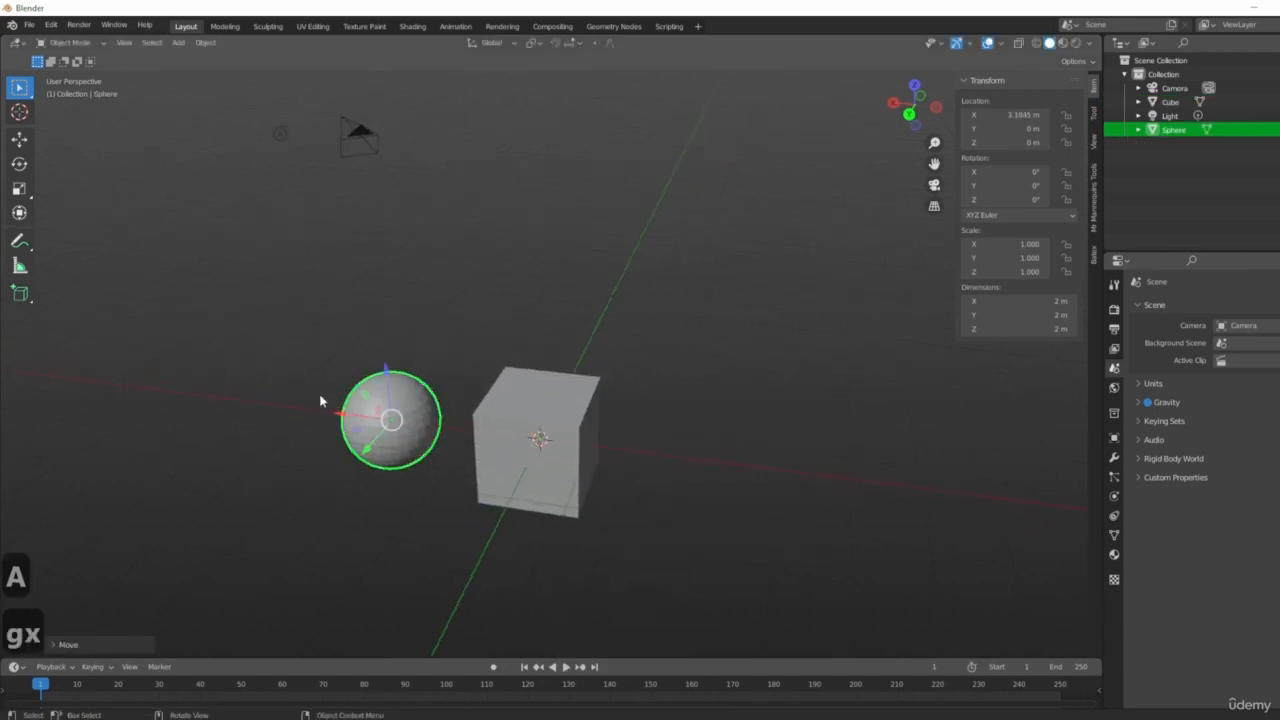
middle_click_drag(413, 394, 694, 429, "shift")
Step: Add a cone and move it along the X axis to about -3 m, on the cube's other side
key("shift+a")
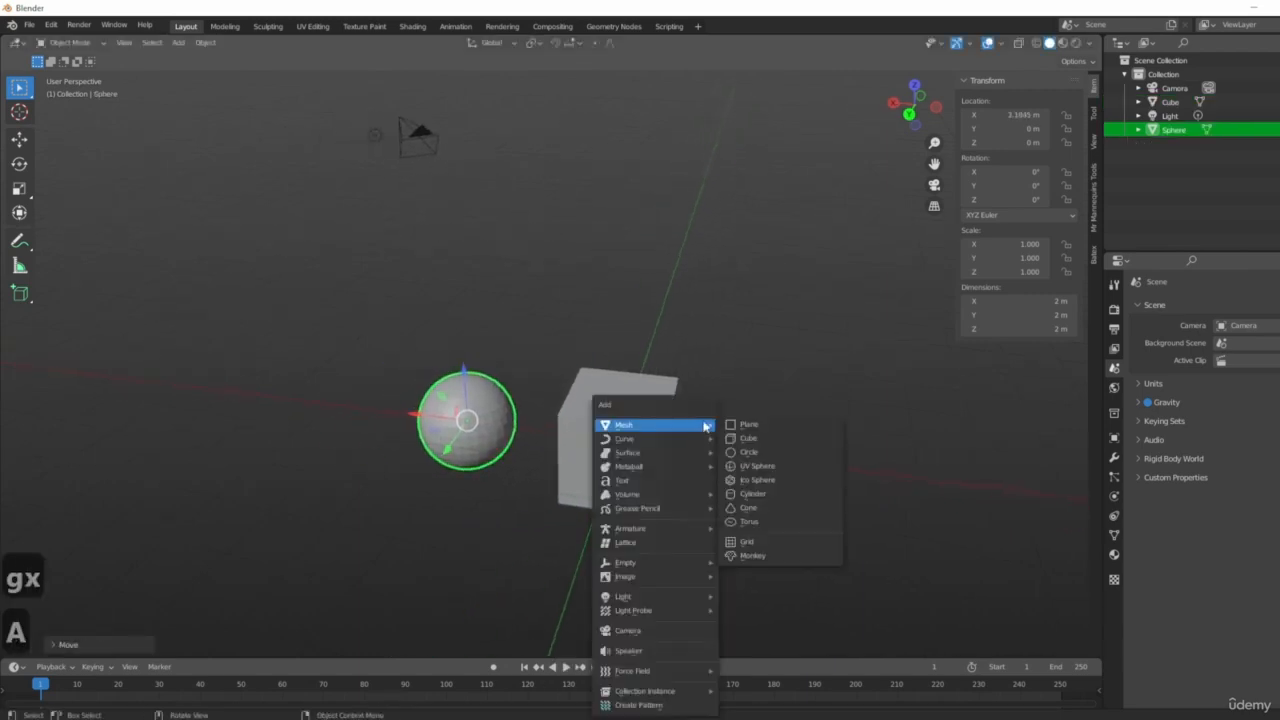
left_click(777, 508)
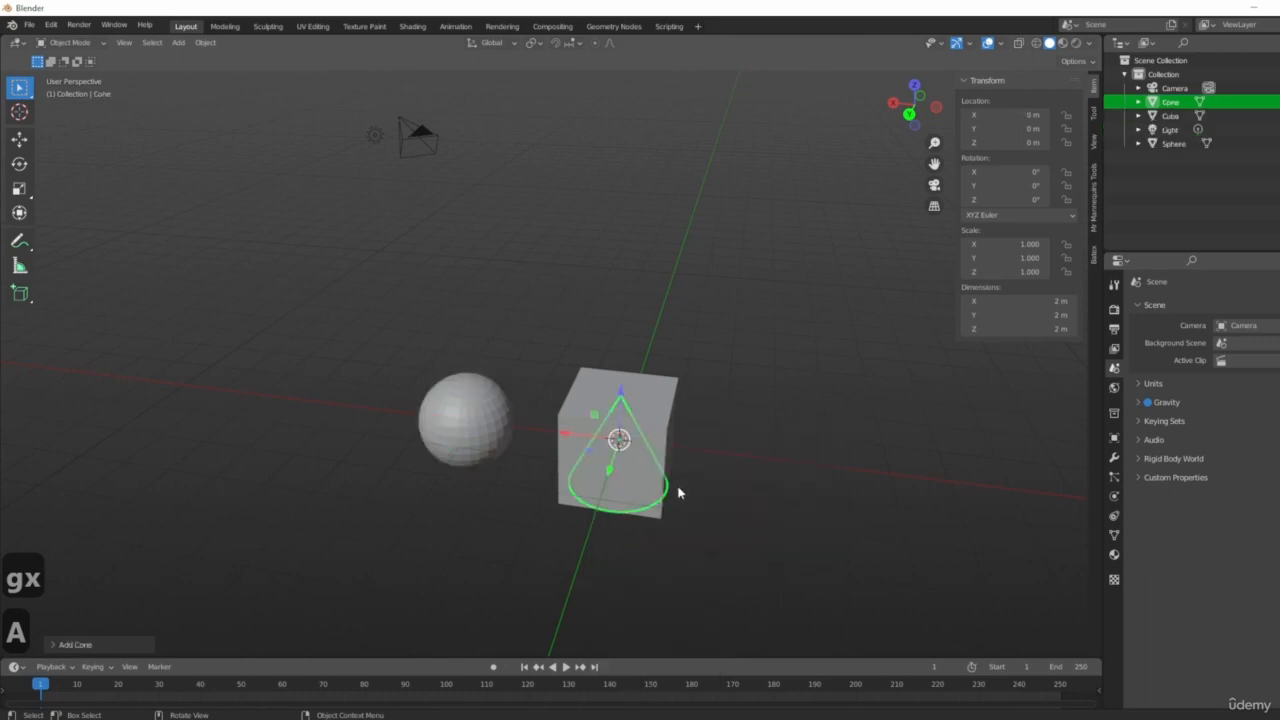
key("g")
key("x")
left_click(834, 509)
middle_click_drag(834, 509, 743, 489, "shift")
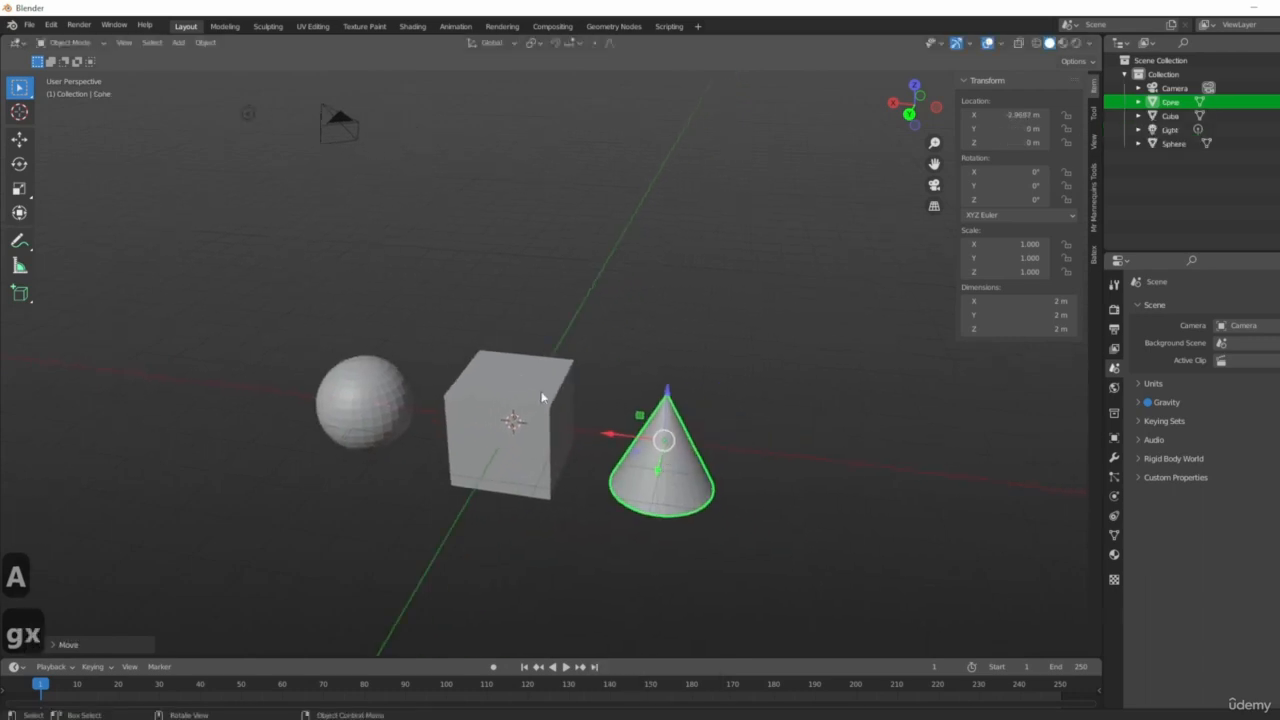
Step: Add a cylinder and move it along the X axis to about -5.74 m, beyond the cone
key("shift+a")
mouse_move(545, 397)
left_click(640, 457)
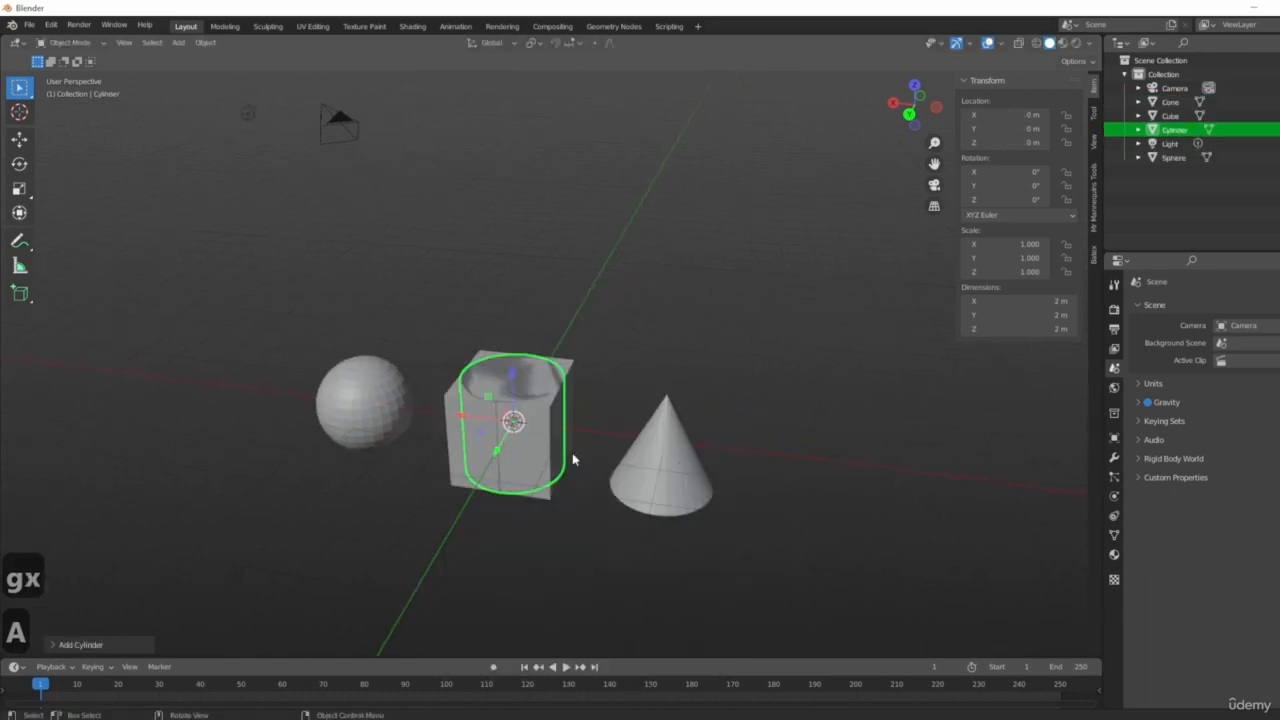
key("g")
key("x")
left_click(877, 508)
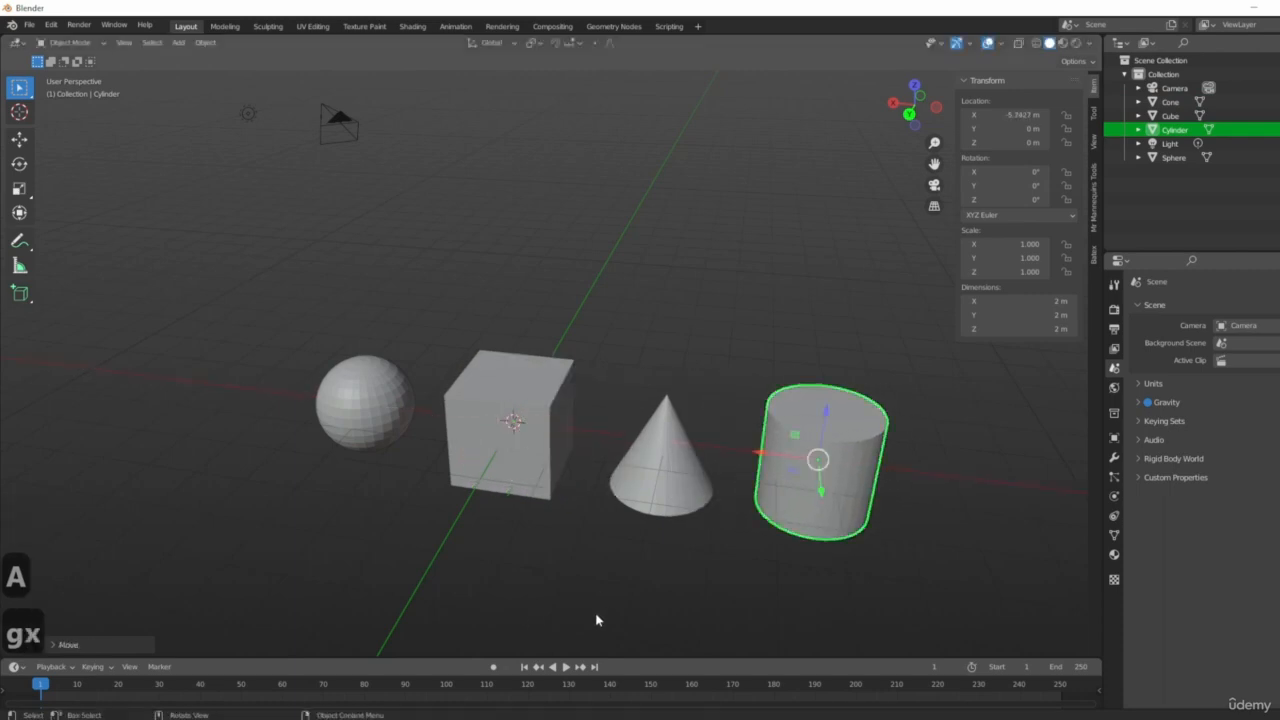
middle_click_drag(917, 431, 808, 400, "shift")
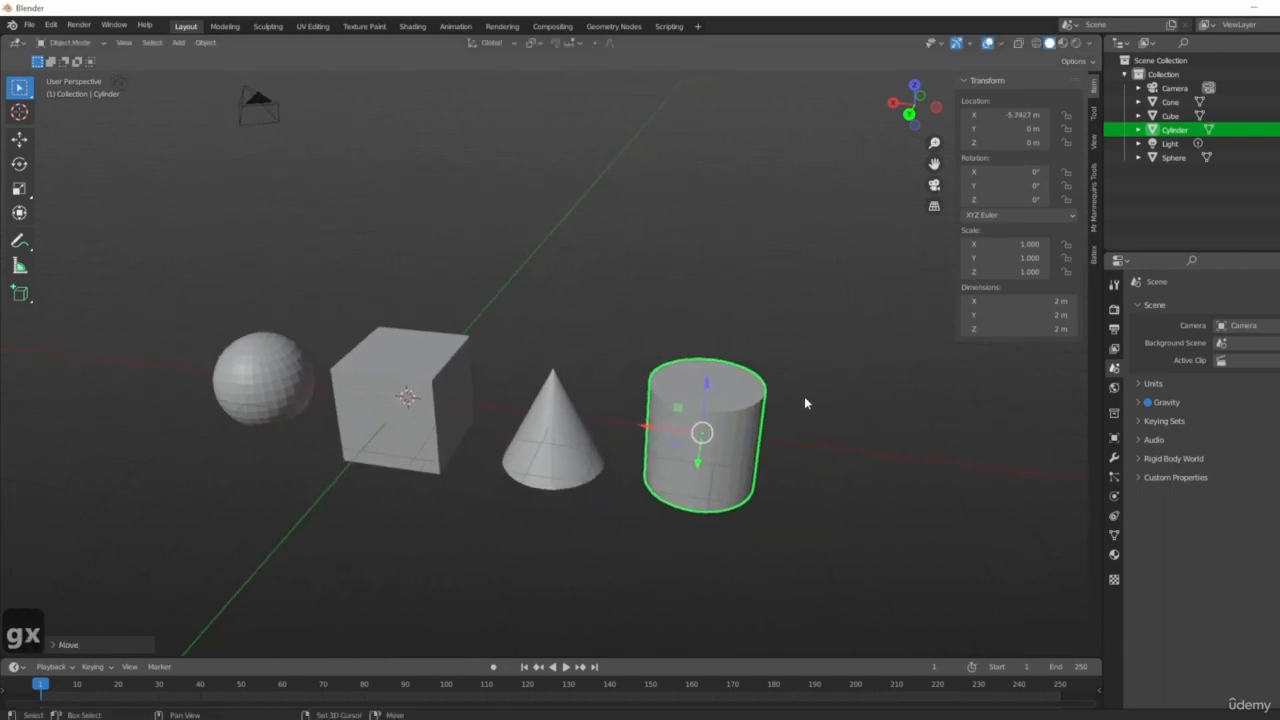
middle_click_drag(705, 463, 950, 460)
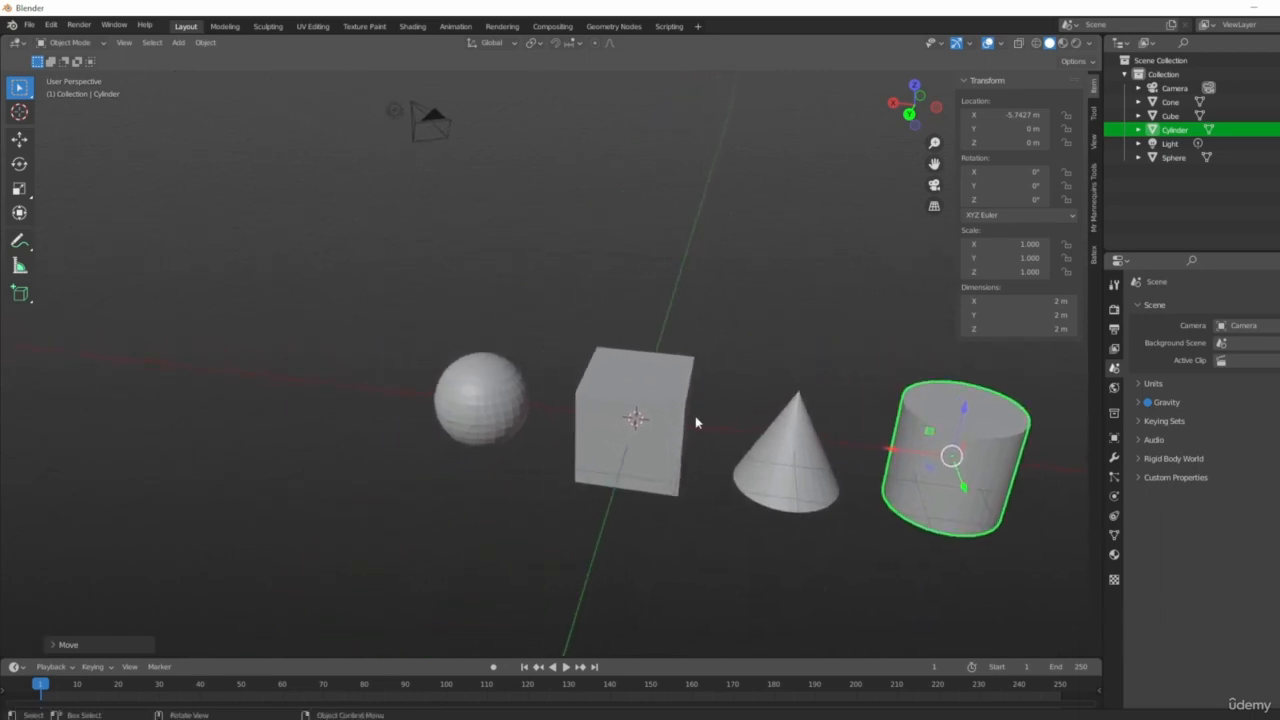
middle_click_drag(694, 423, 856, 452)
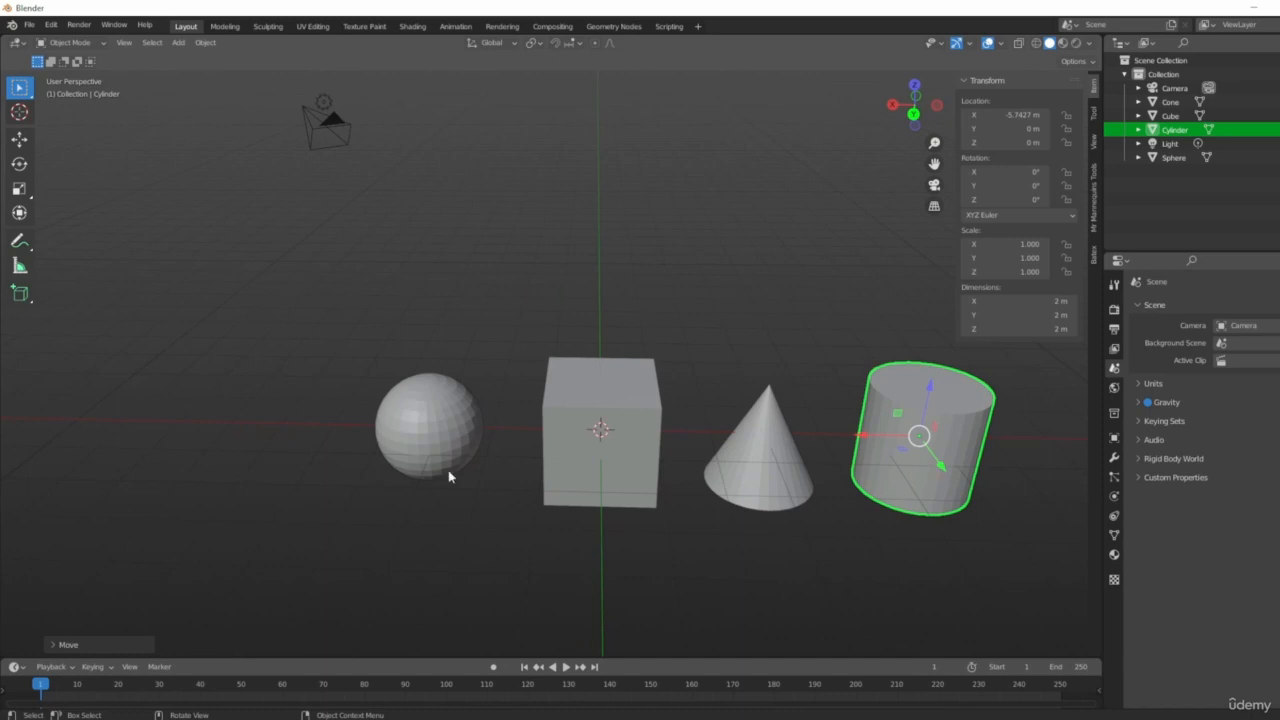
middle_click_drag(739, 484, 733, 447)
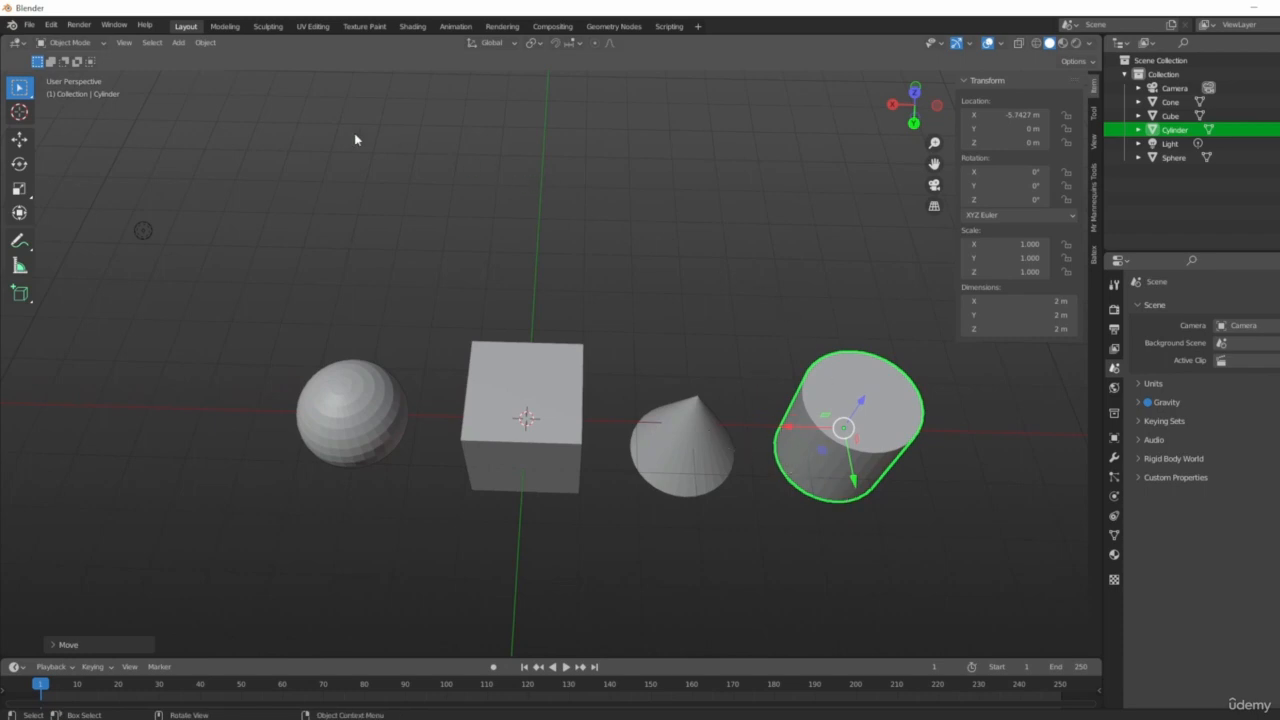
Step: Add a plane and move it along the Y axis to about -3.05 m, behind the cube
left_click(179, 45)
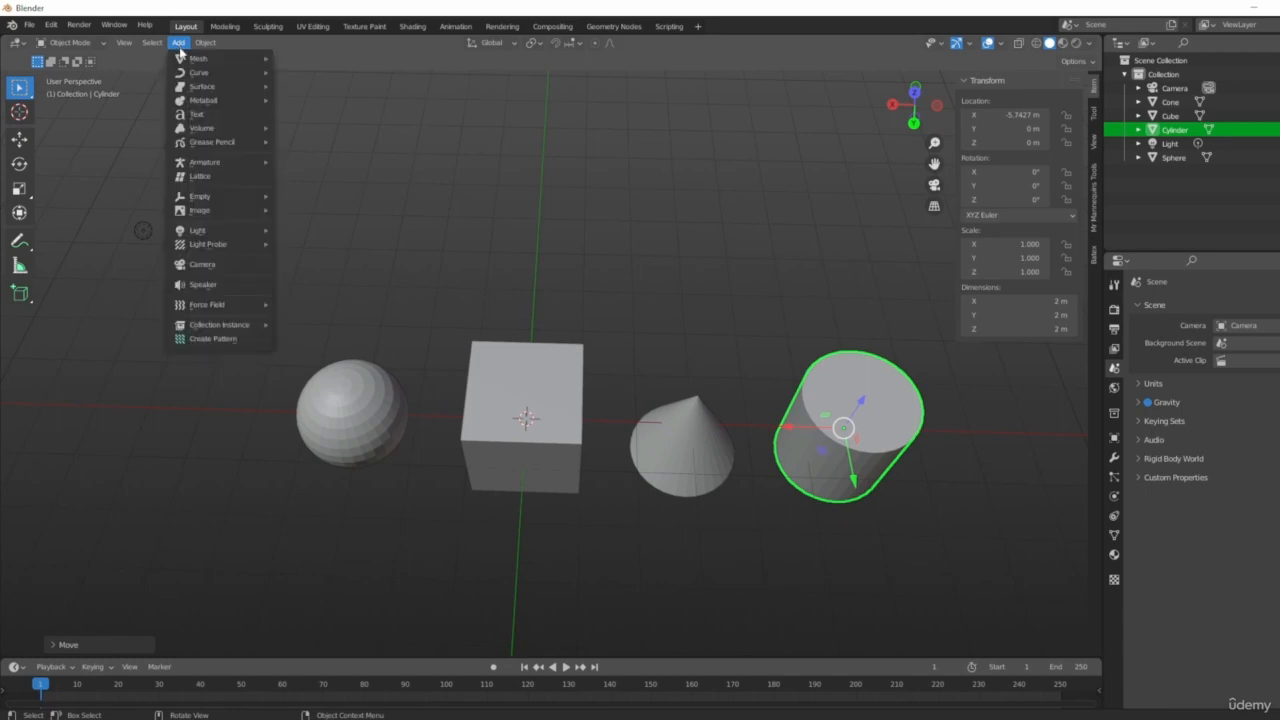
mouse_move(185, 62)
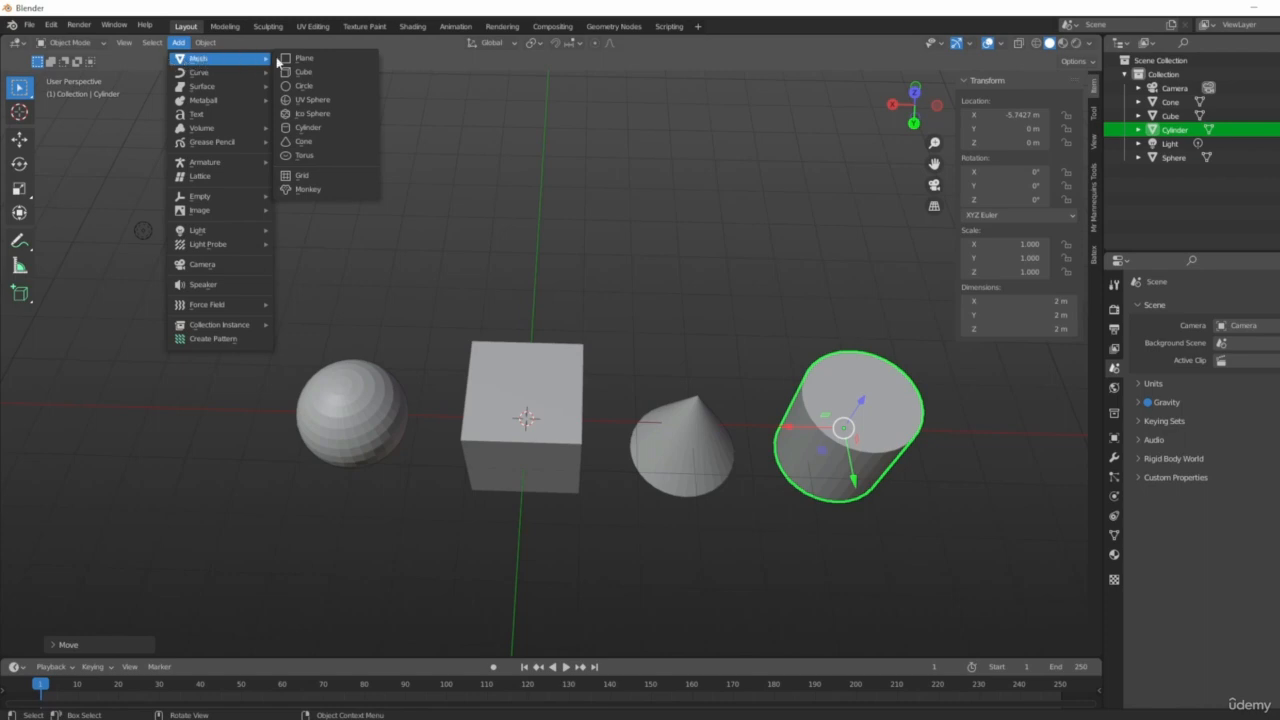
left_click(316, 61)
middle_click_drag(546, 318, 794, 466)
key("g")
key("y")
left_click(616, 494)
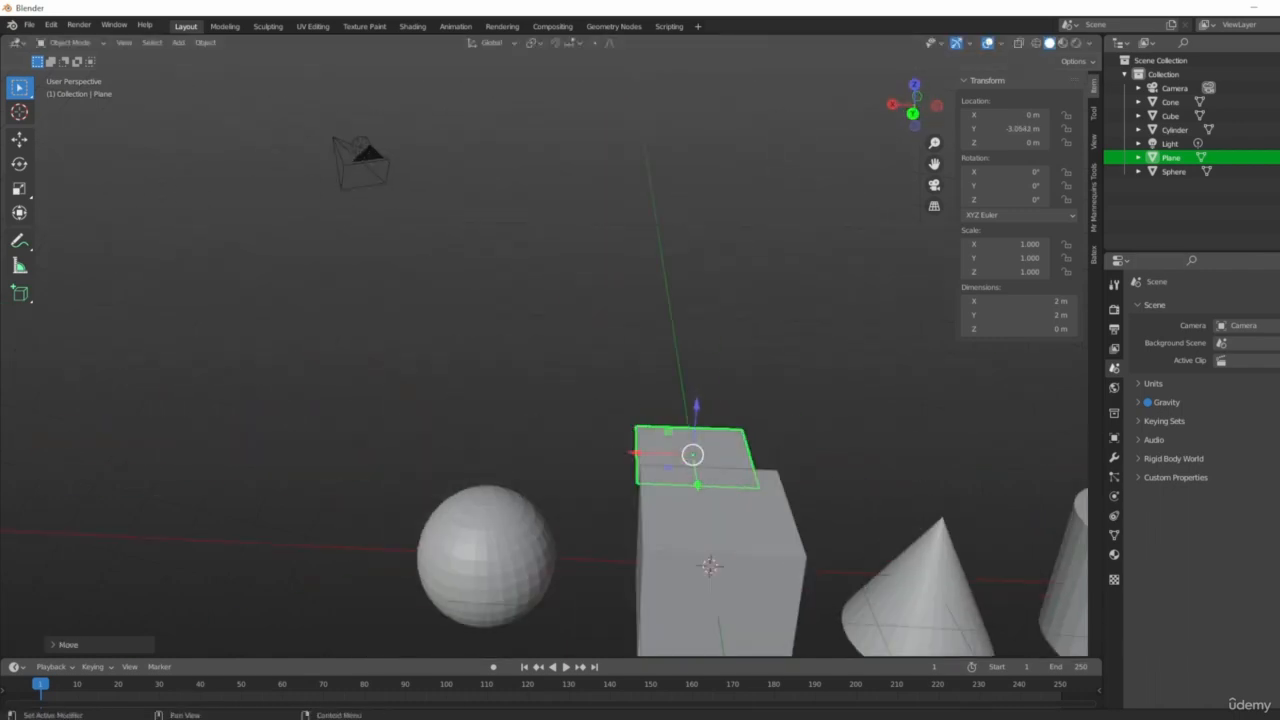
mouse_move(629, 391)
middle_mouse_down()
mouse_move(638, 291)
mouse_move(651, 400)
middle_mouse_up()
scroll(494, 375, "down", 3)
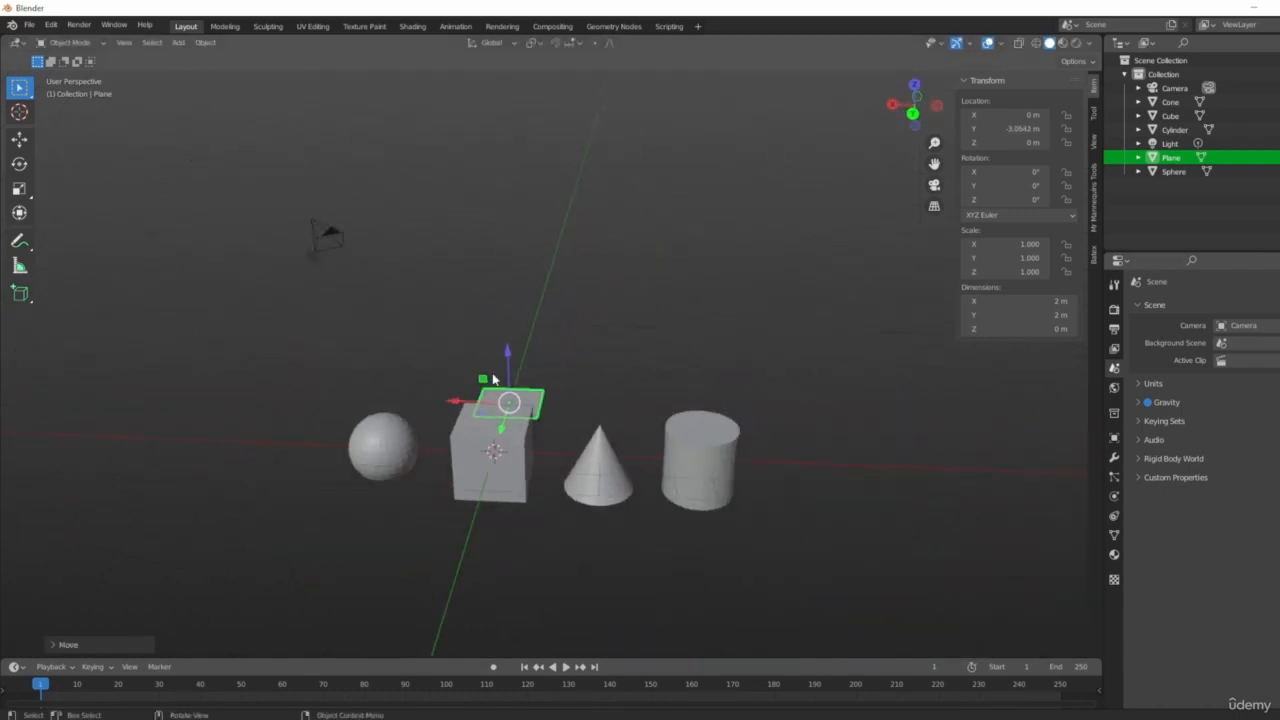
middle_click_drag(494, 376, 556, 432)
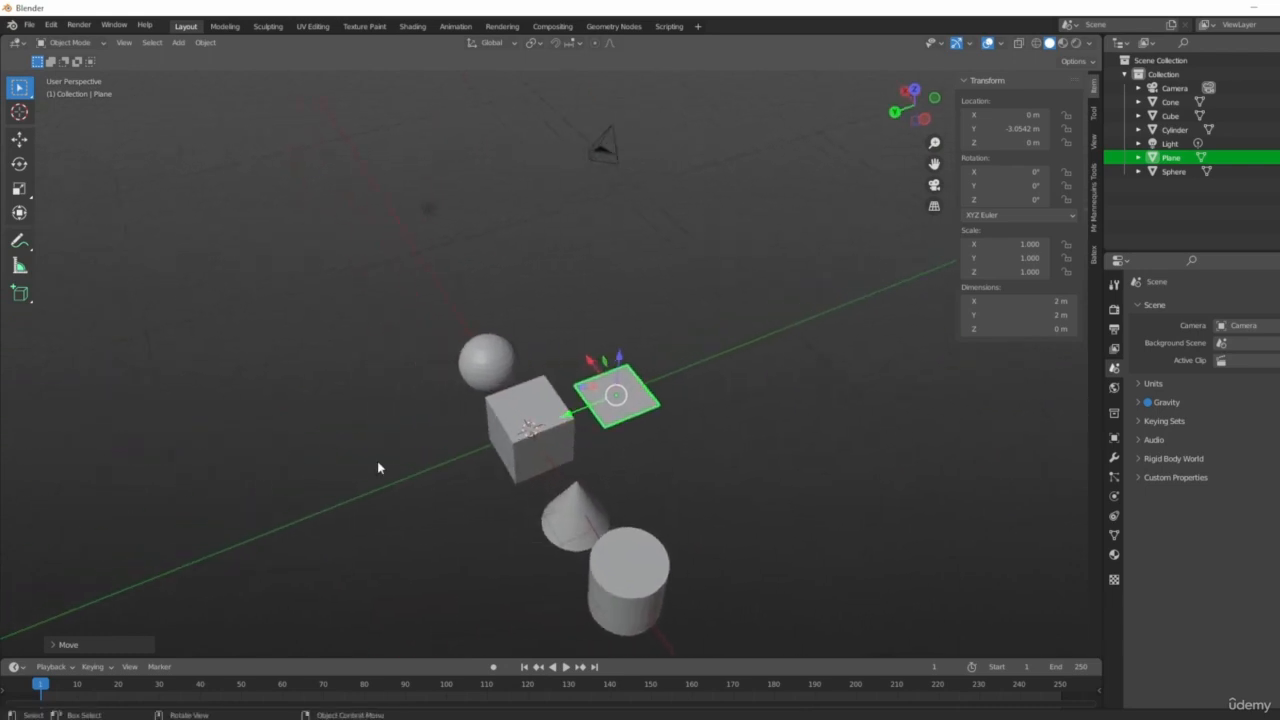
Step: Delete the cube, sphere, cone, cylinder, plane and light, keeping only the camera in the scene
key("shift+a")
key("ctrl+z")
key("Delete")
Step: Add a cylinder at the world origin and set its vertices to 6 in the creation settings
key("shift+a")
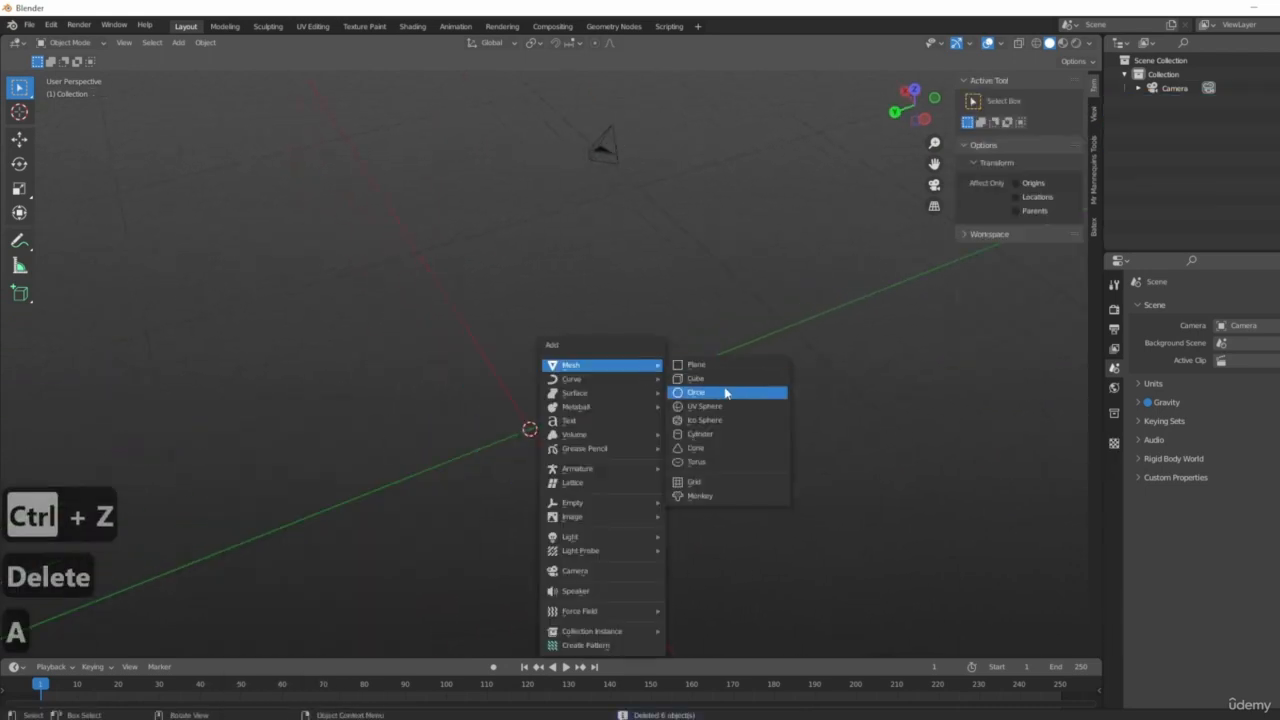
left_click(700, 434)
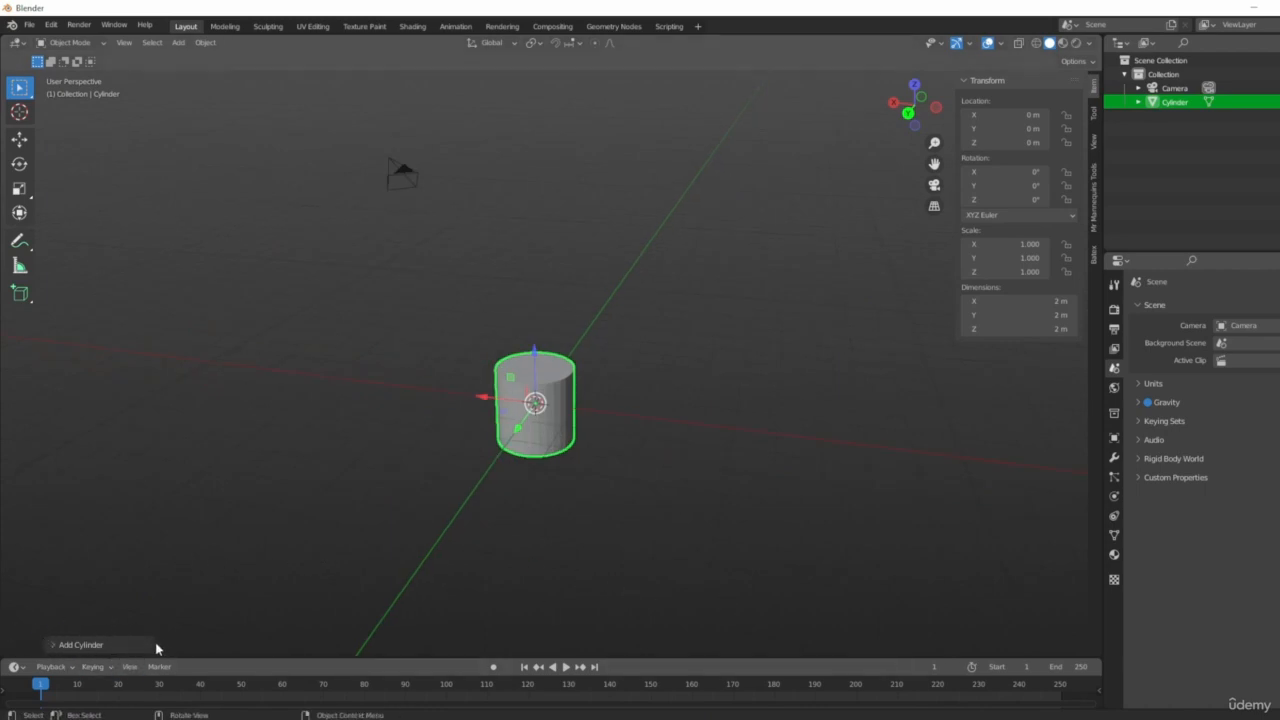
left_click(52, 643)
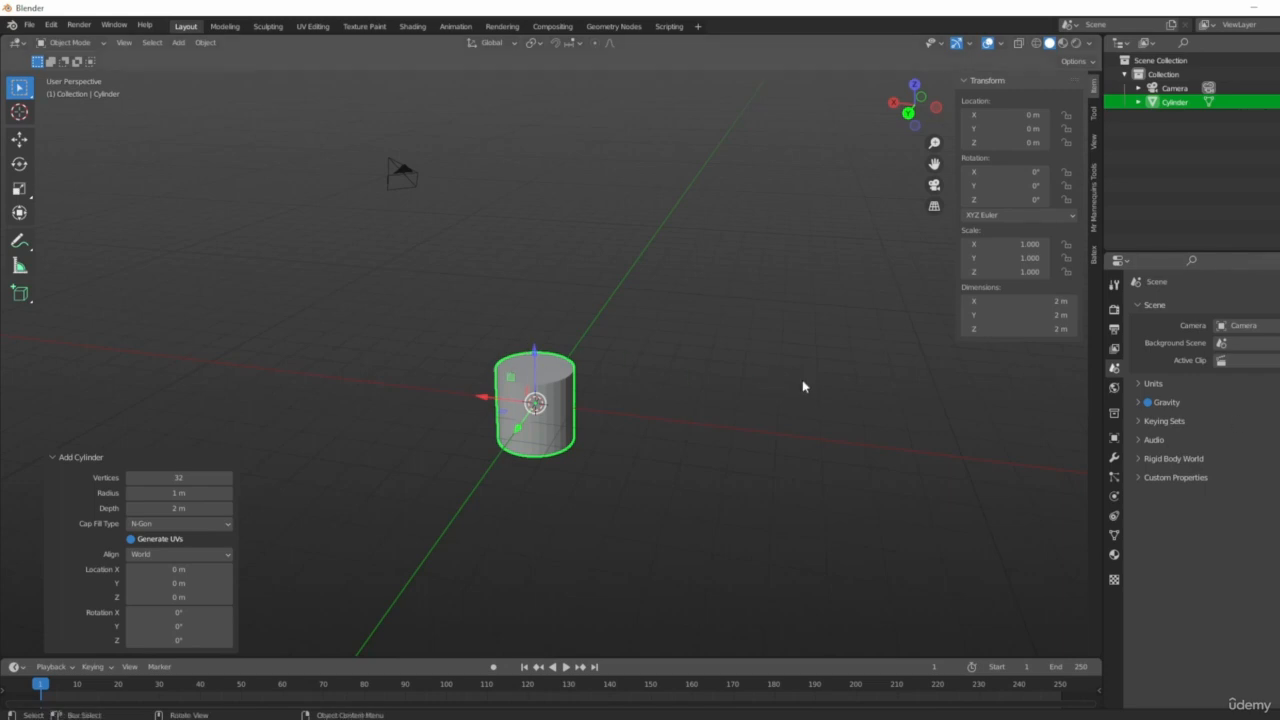
middle_click_drag(803, 383, 533, 345)
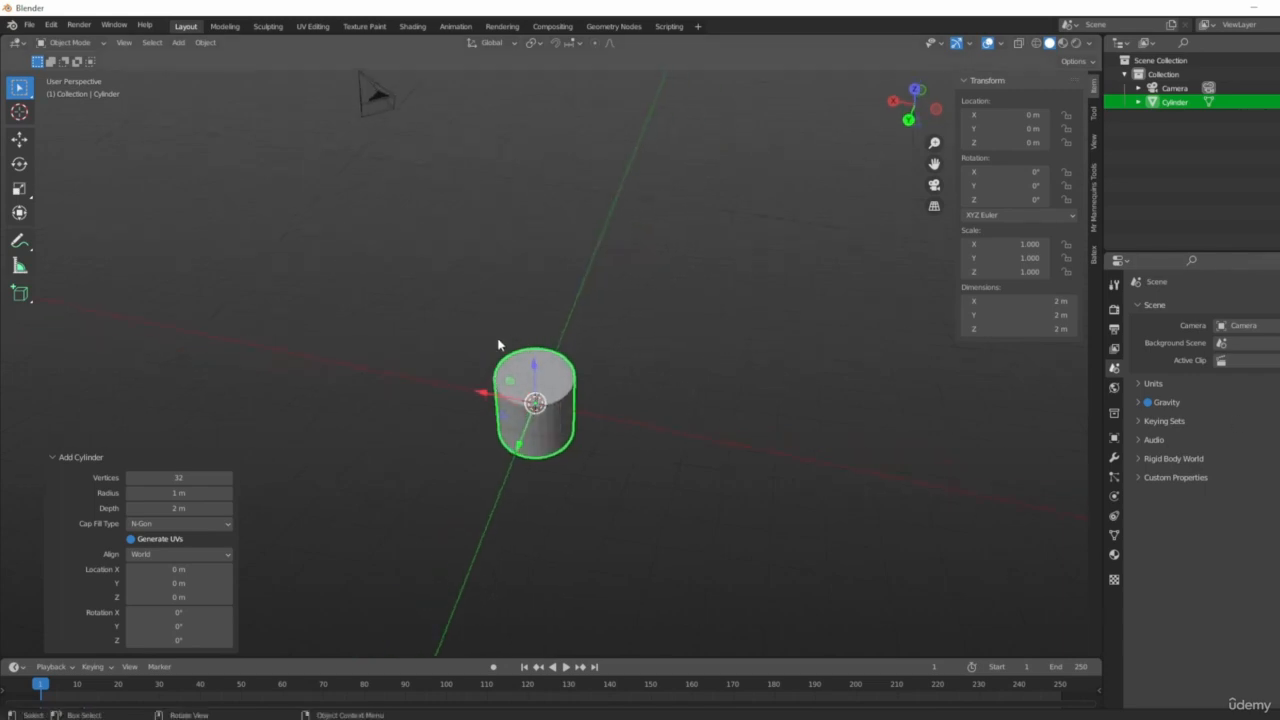
left_click(202, 477)
type("6")
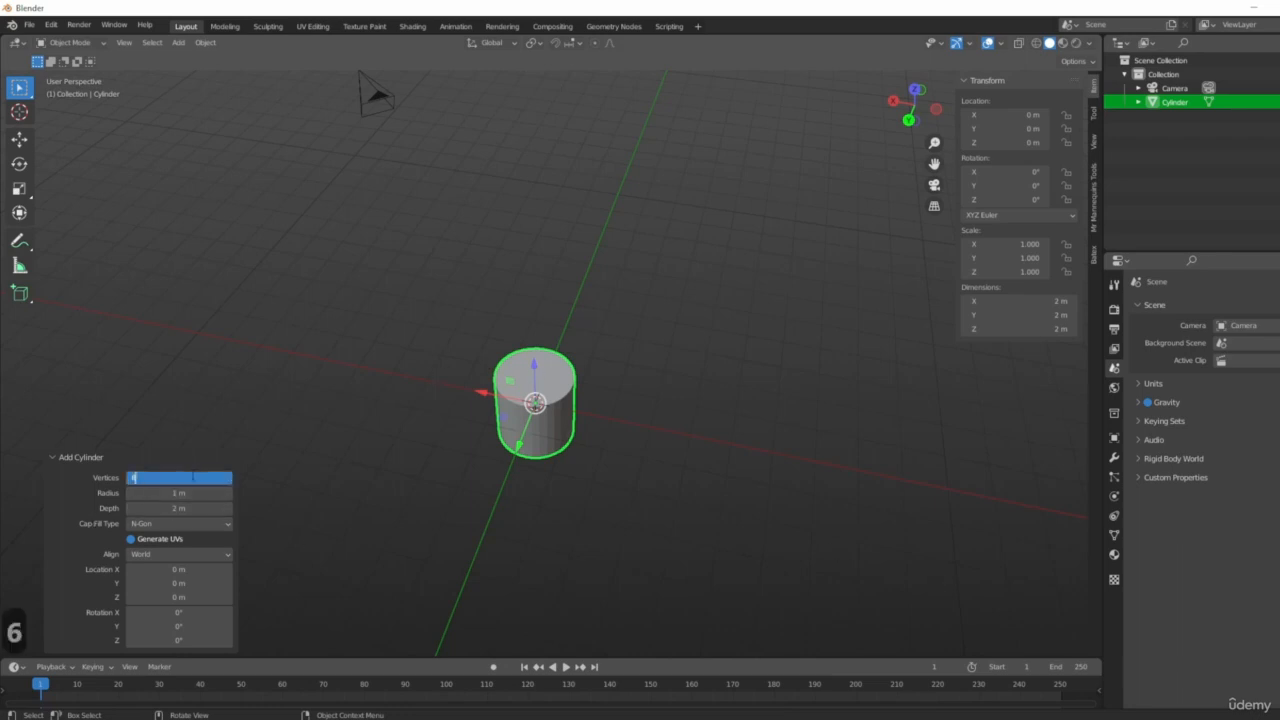
key("Return")
scroll(564, 368, "up", 3)
middle_click_drag(564, 368, 640, 366)
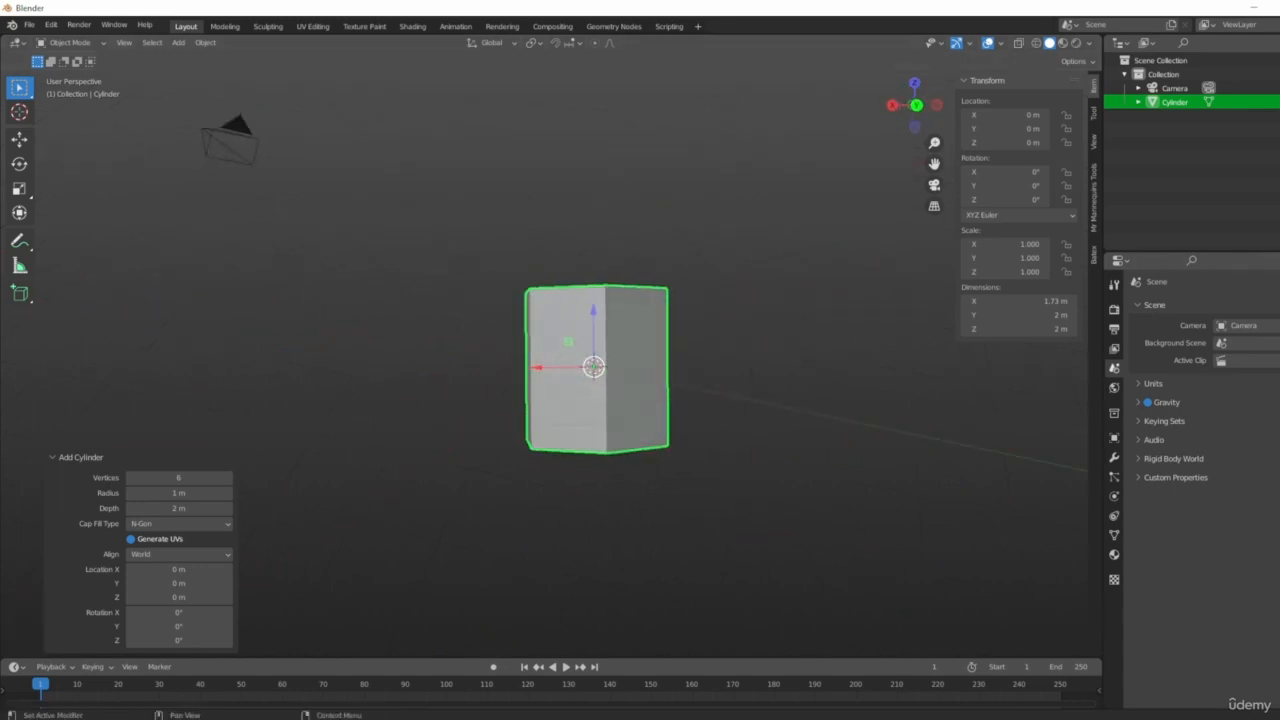
middle_click_drag(634, 486, 615, 359)
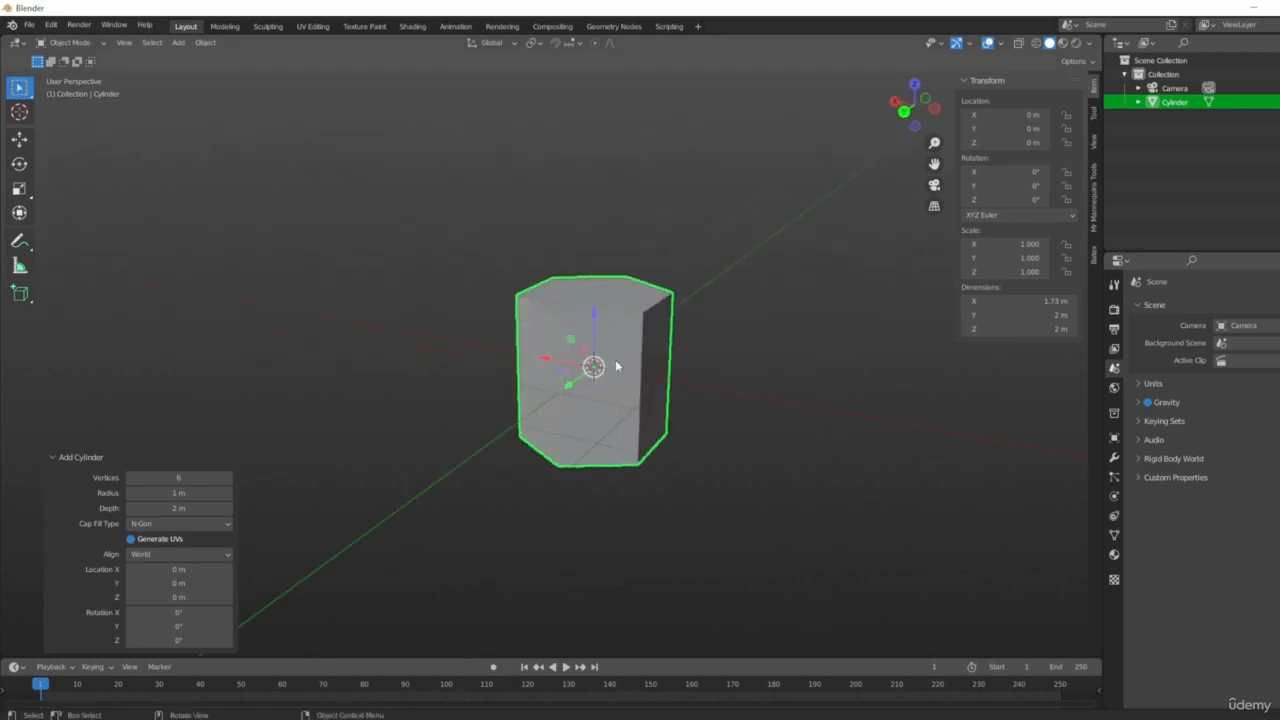
Step: Delete the six-sided cylinder and add a UV sphere at the world origin with its creation settings expanded
key("x")
left_click(674, 380)
key("shift+a")
mouse_move(556, 375)
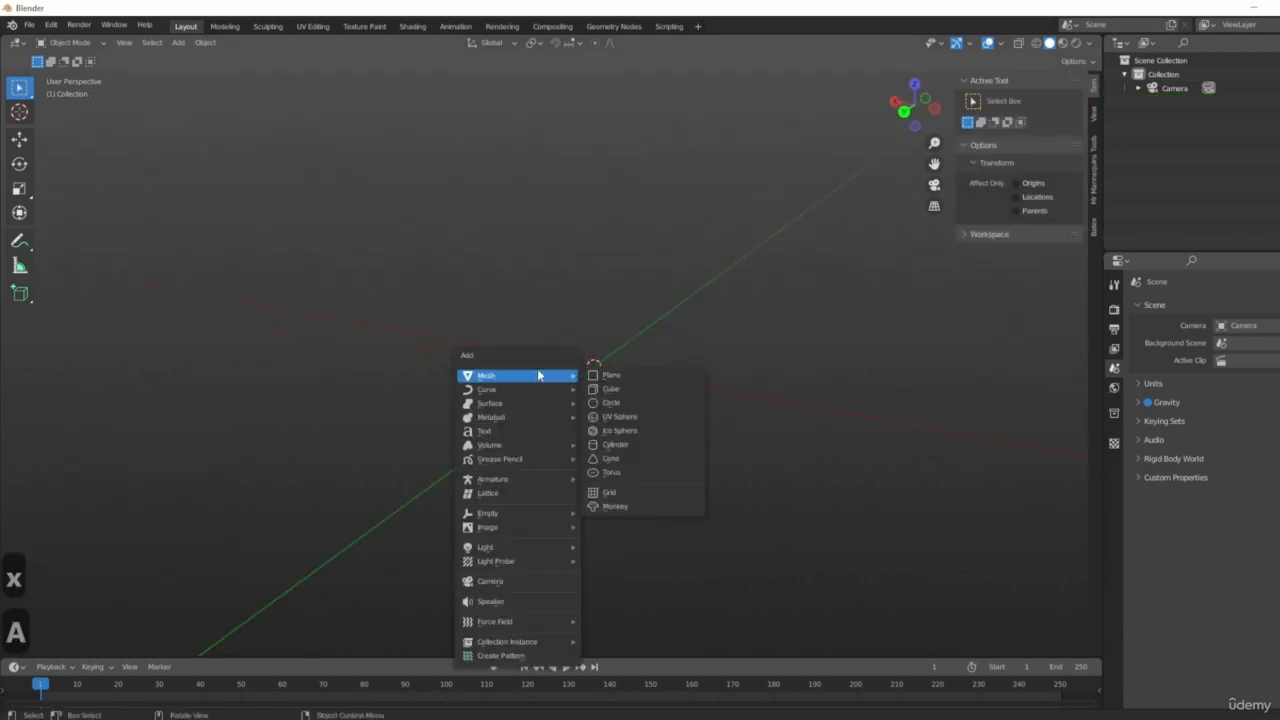
left_click(620, 421)
middle_click_drag(768, 378, 747, 432, "shift")
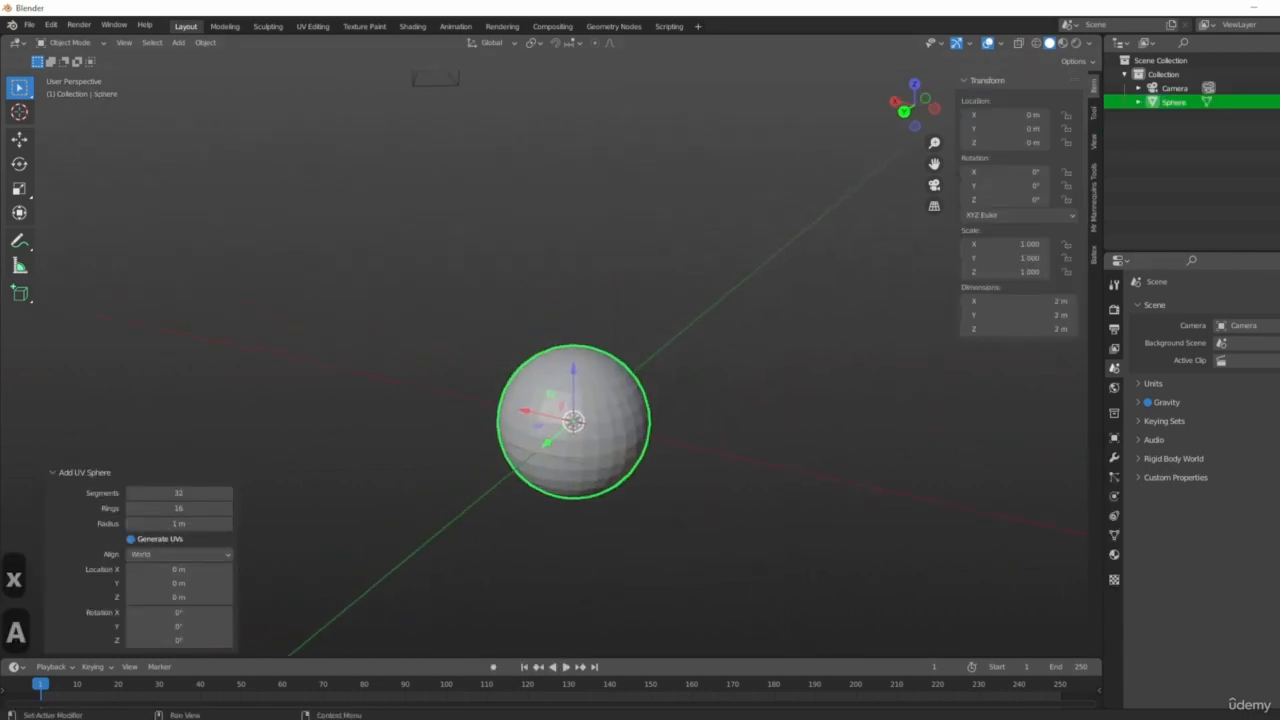
left_click(54, 474)
left_click(51, 644)
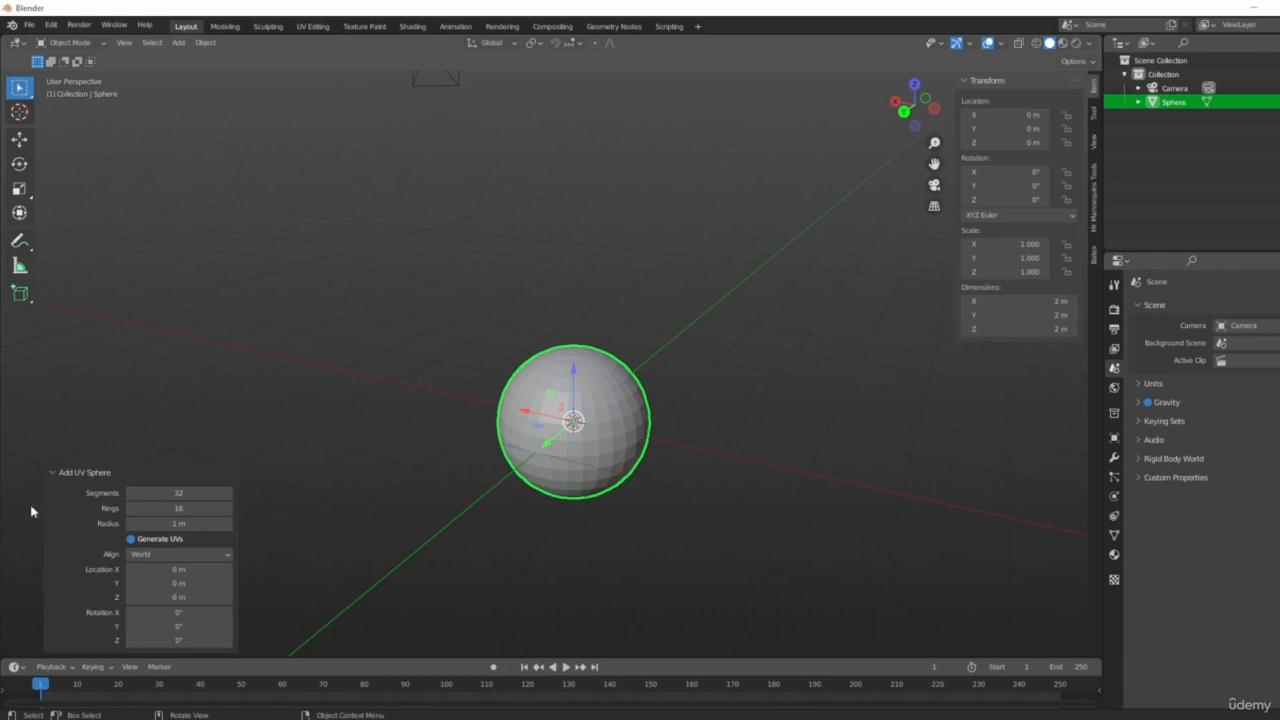
middle_click_drag(470, 523, 451, 584, "shift")
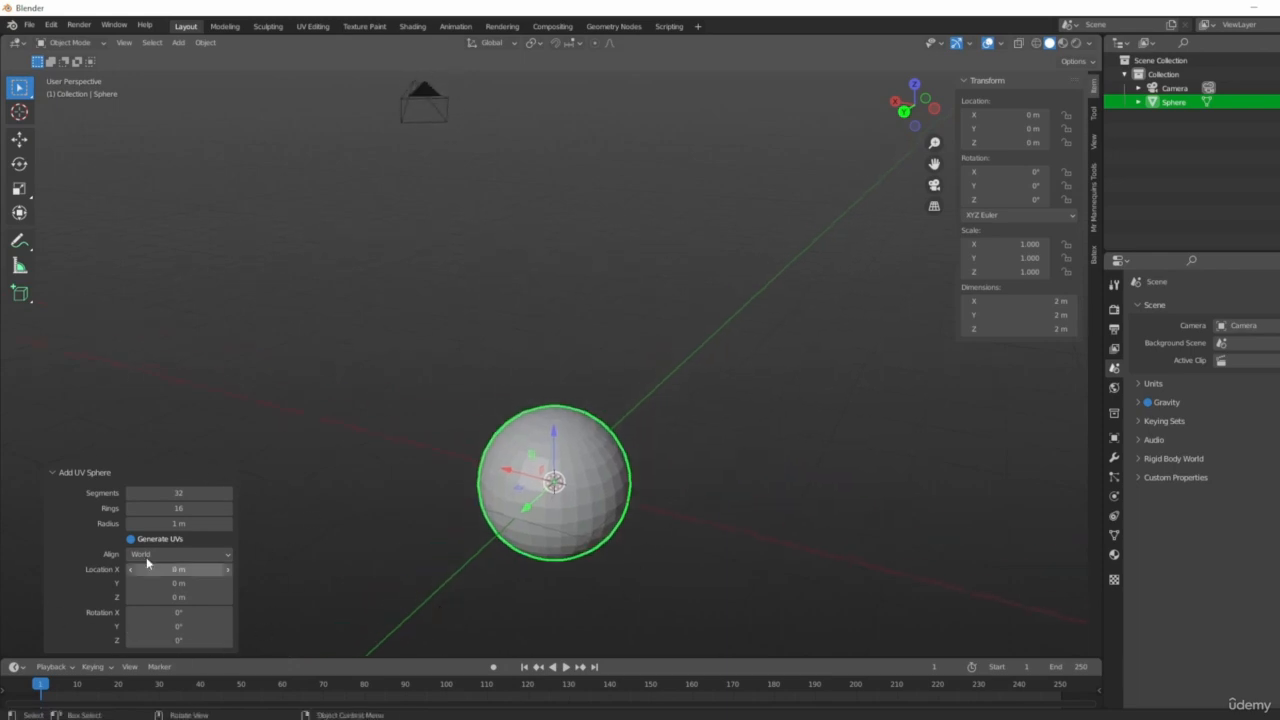
Step: Set the UV sphere's segments to 23, rings to 4 and radius to about 1.18 m
mouse_move(188, 496)
left_mouse_down()
mouse_move(163, 498)
mouse_move(195, 508)
mouse_move(172, 508)
mouse_move(172, 492)
mouse_move(200, 492)
mouse_move(206, 508)
left_mouse_up()
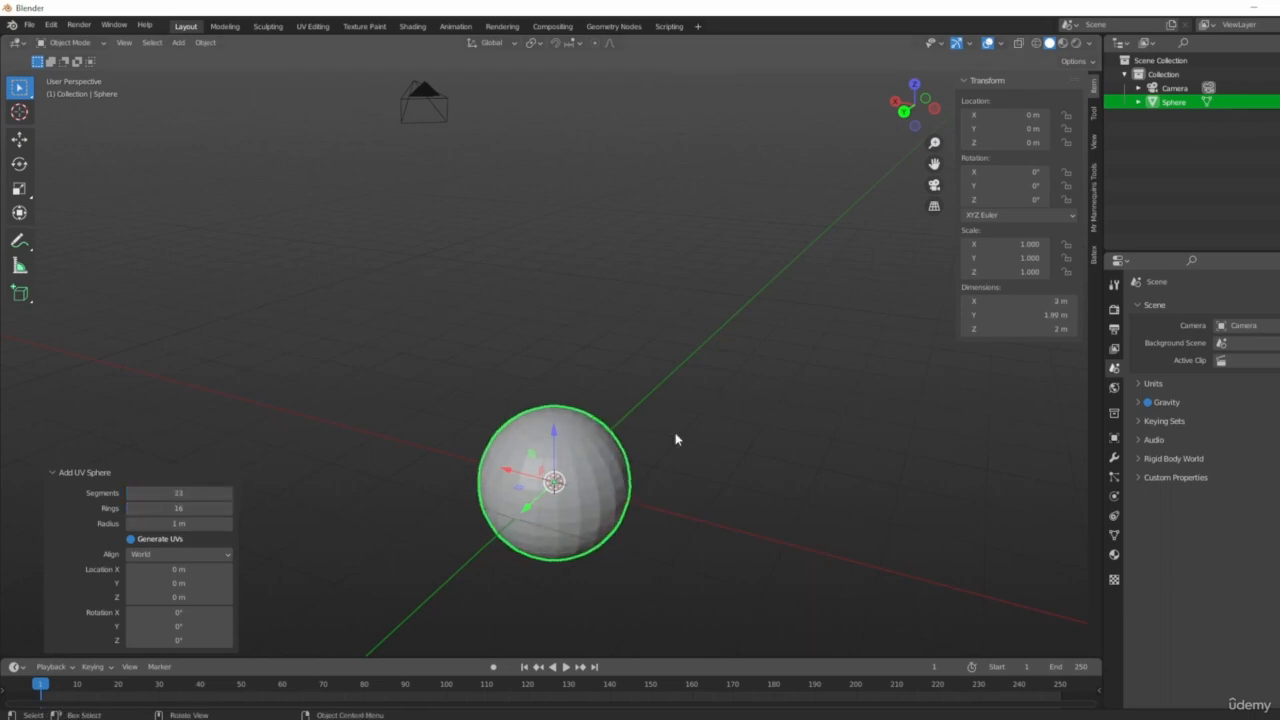
mouse_move(175, 524)
left_mouse_down()
mouse_move(338, 548)
mouse_move(192, 540)
mouse_move(188, 508)
mouse_move(175, 509)
left_mouse_up()
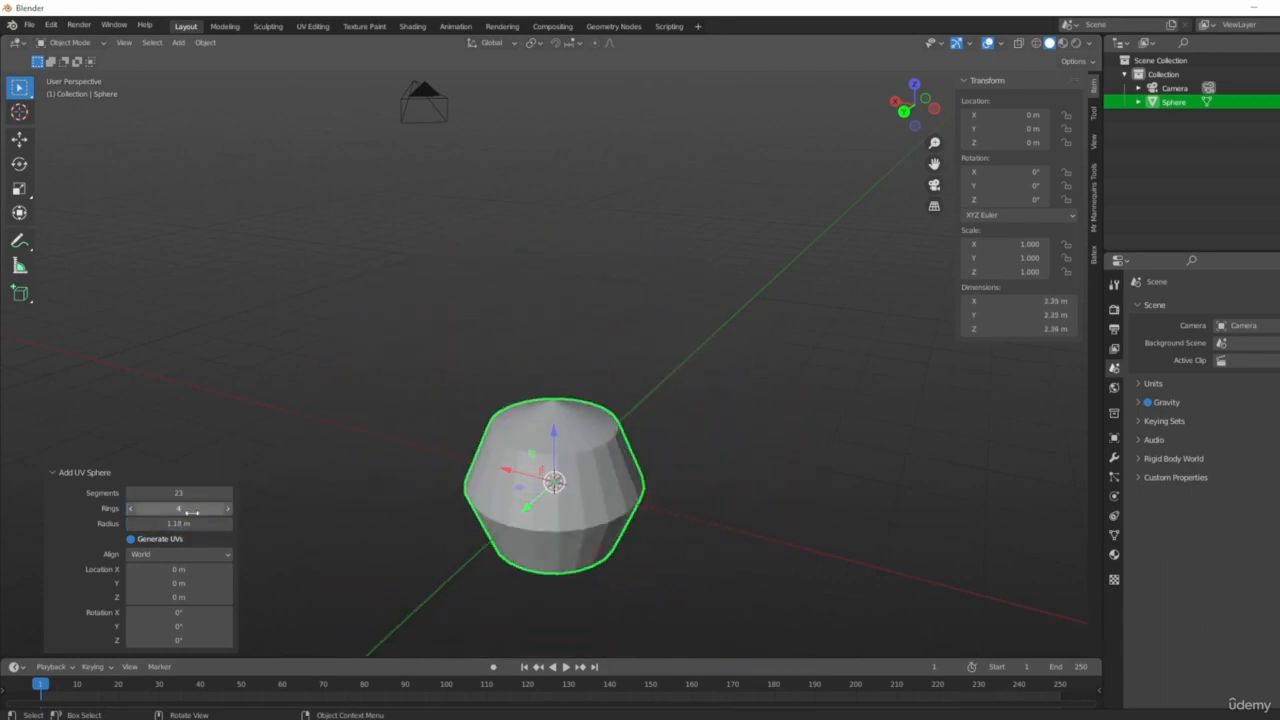
Step: Delete the UV sphere from the scene
scroll(550, 545, "down", 1)
middle_click_drag(550, 545, 857, 640)
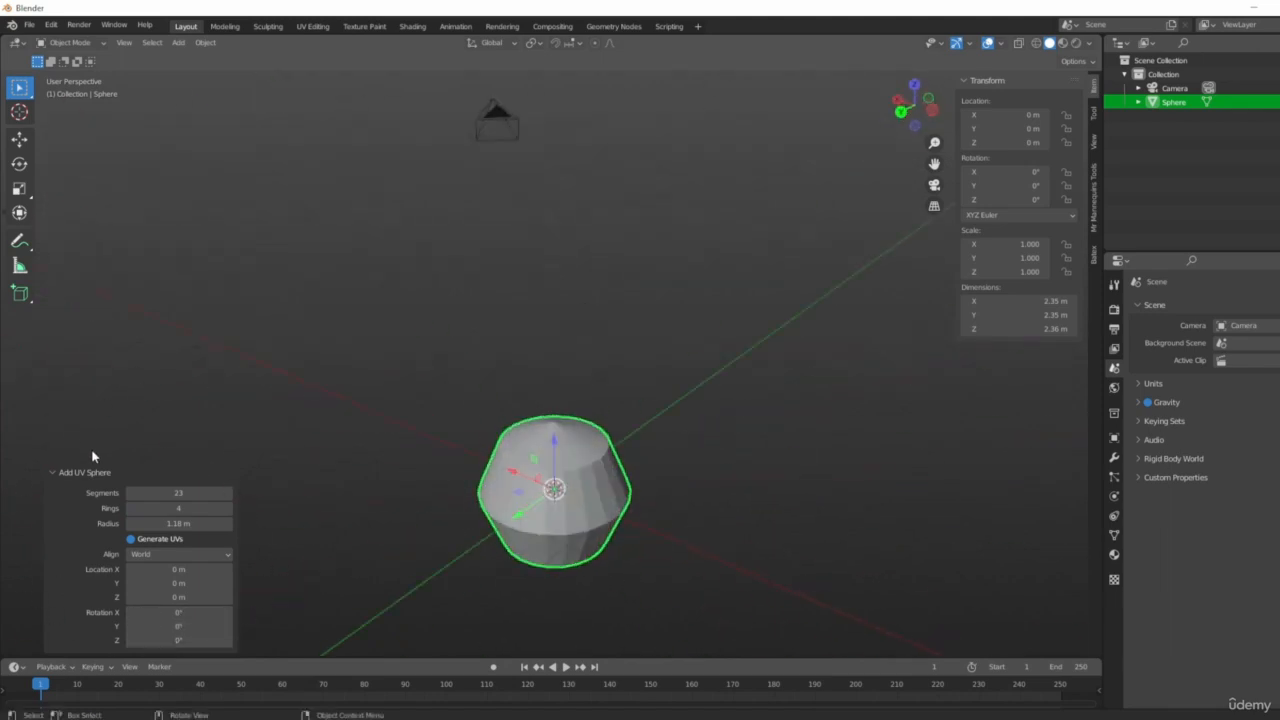
middle_click_drag(355, 432, 290, 460, "shift")
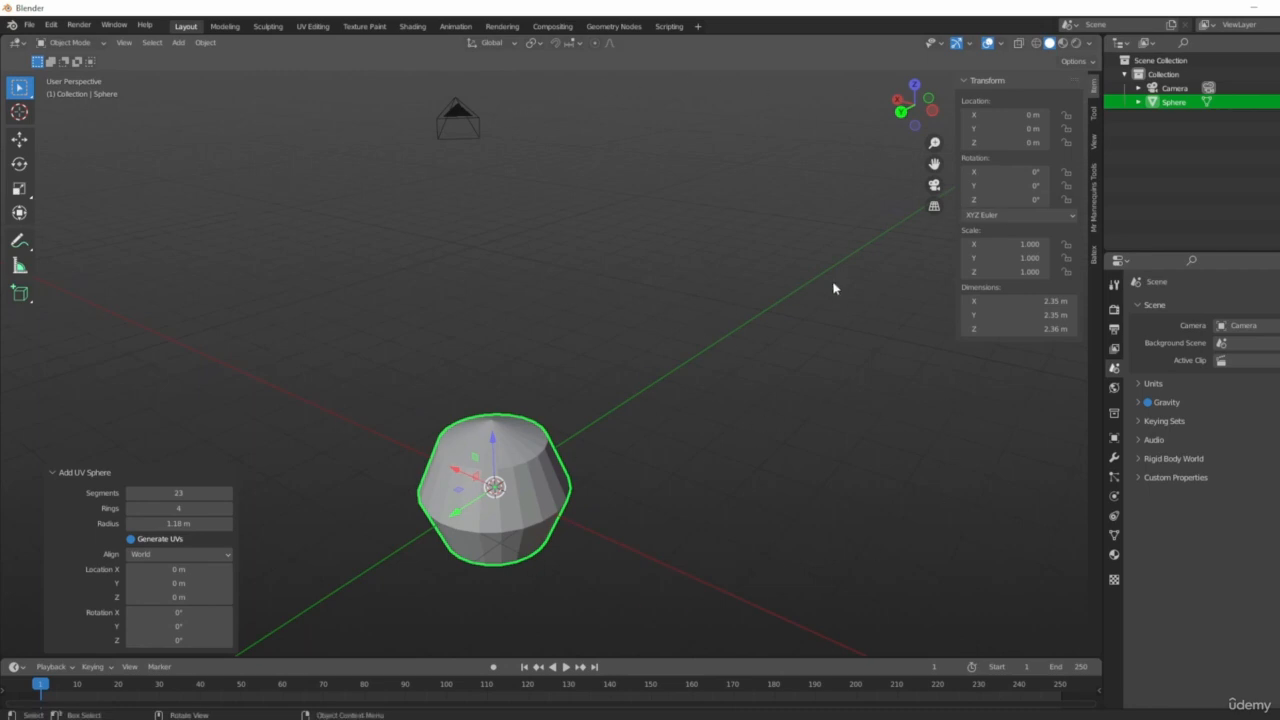
left_click(765, 295)
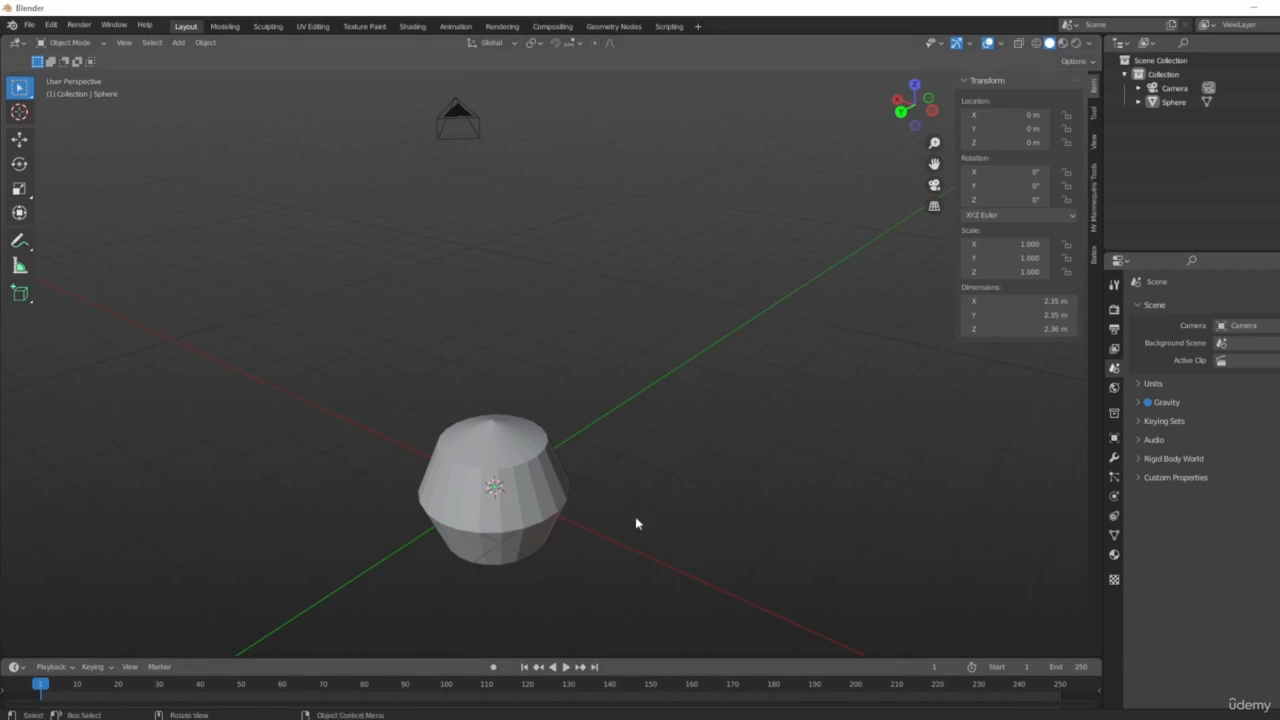
middle_click_drag(635, 516, 585, 489)
left_click(585, 489)
key("x")
left_click(665, 532)
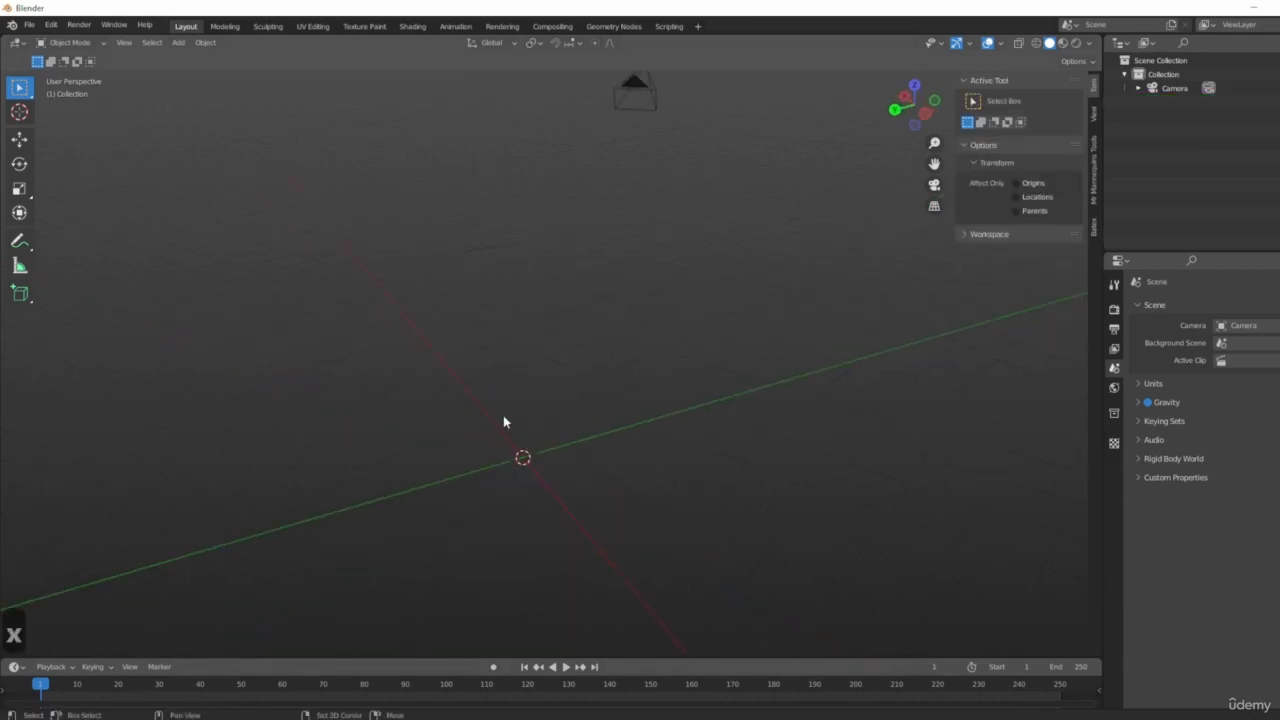
Step: Add a cylinder with 43 vertices at the world origin and delete it
key("shift+a")
mouse_move(503, 415)
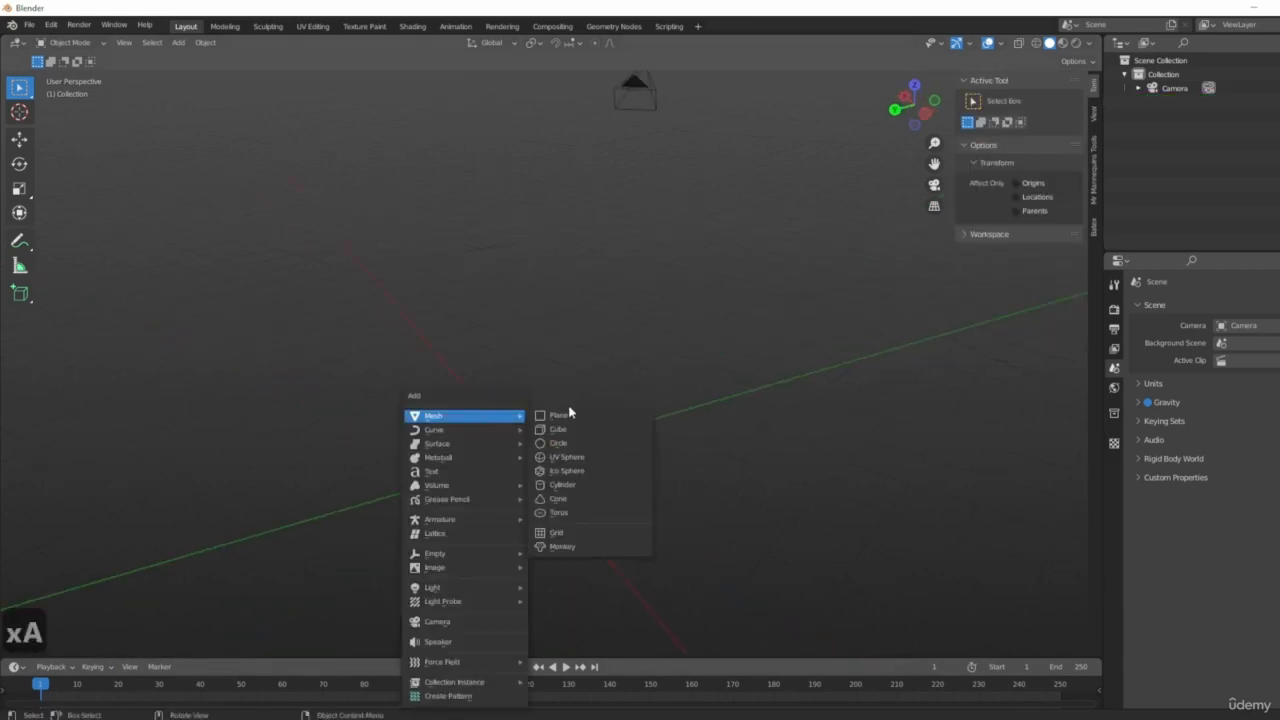
left_click(562, 484)
middle_click_drag(506, 557, 566, 492)
left_click_drag(178, 478, 208, 478)
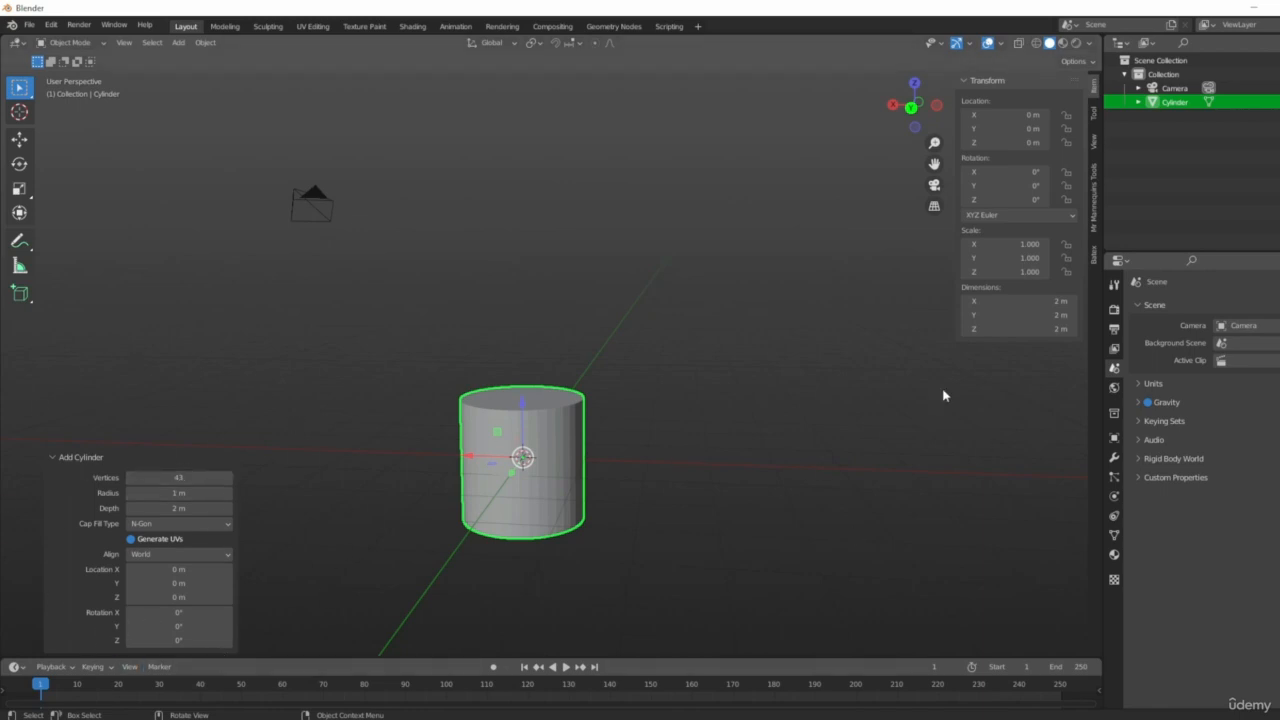
left_click(868, 391)
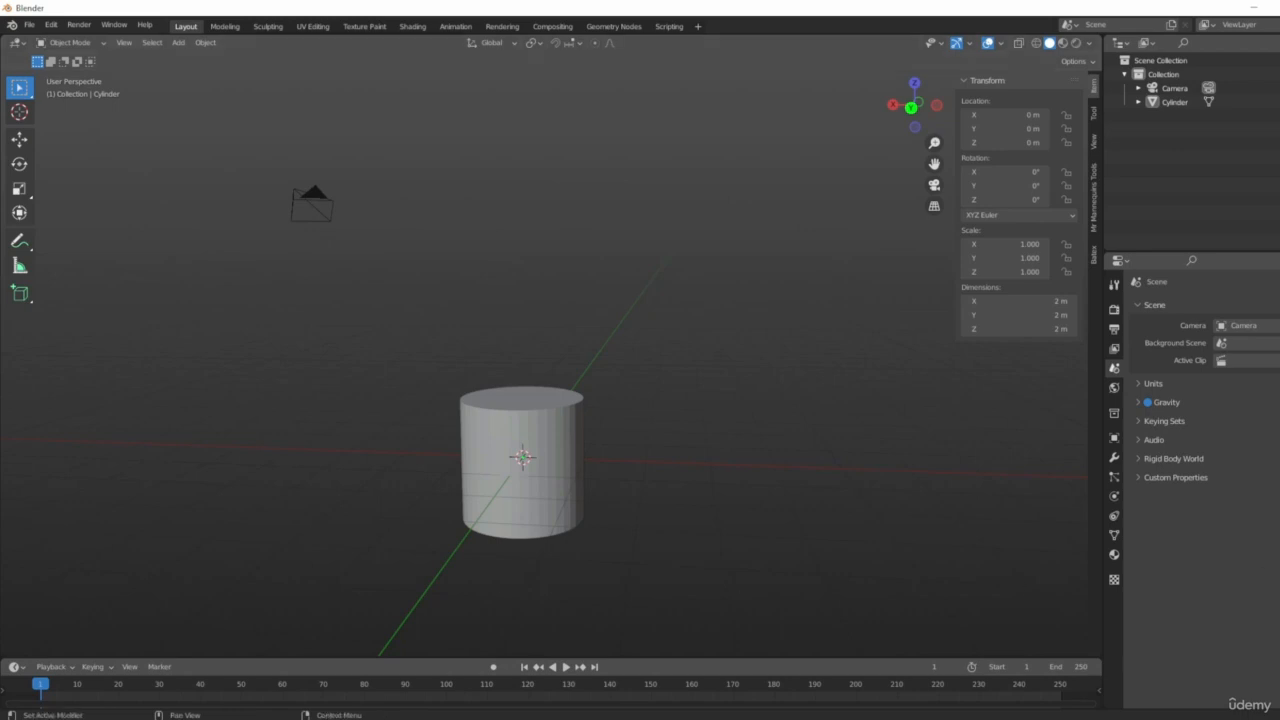
key("x")
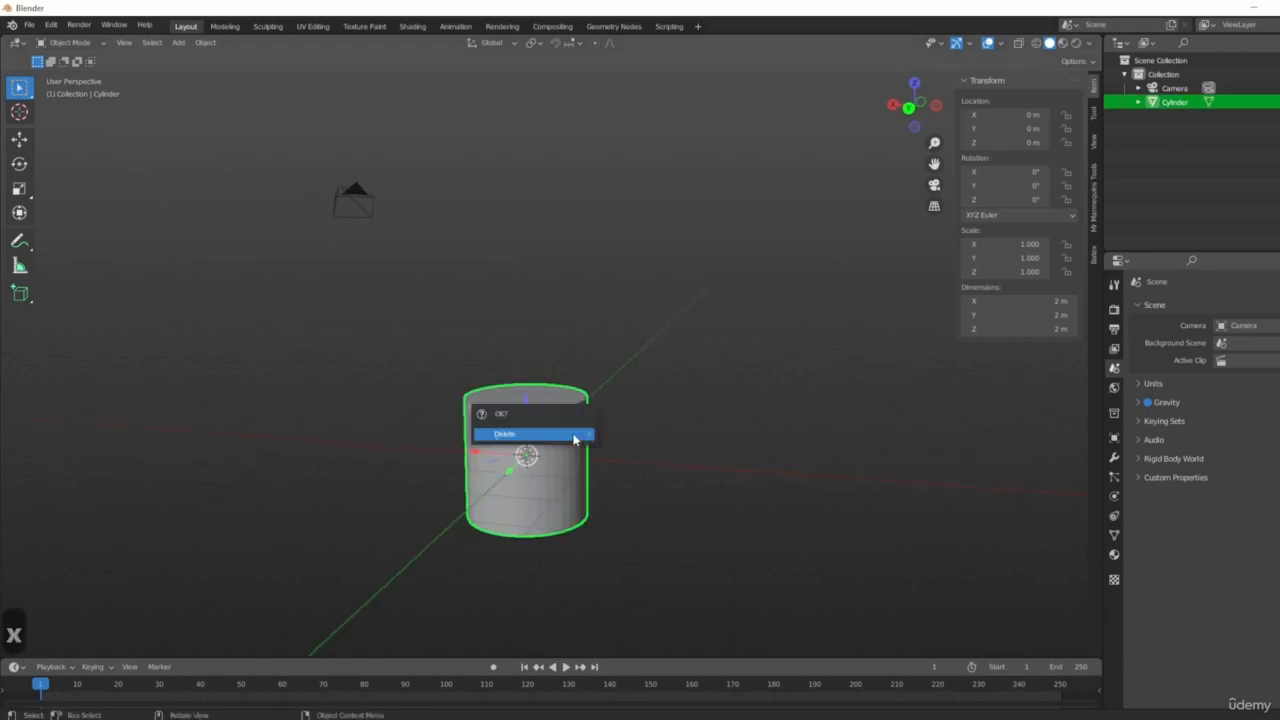
left_click(578, 437)
Step: Add a monkey mesh at the world origin
key("shift+a")
mouse_move(461, 432)
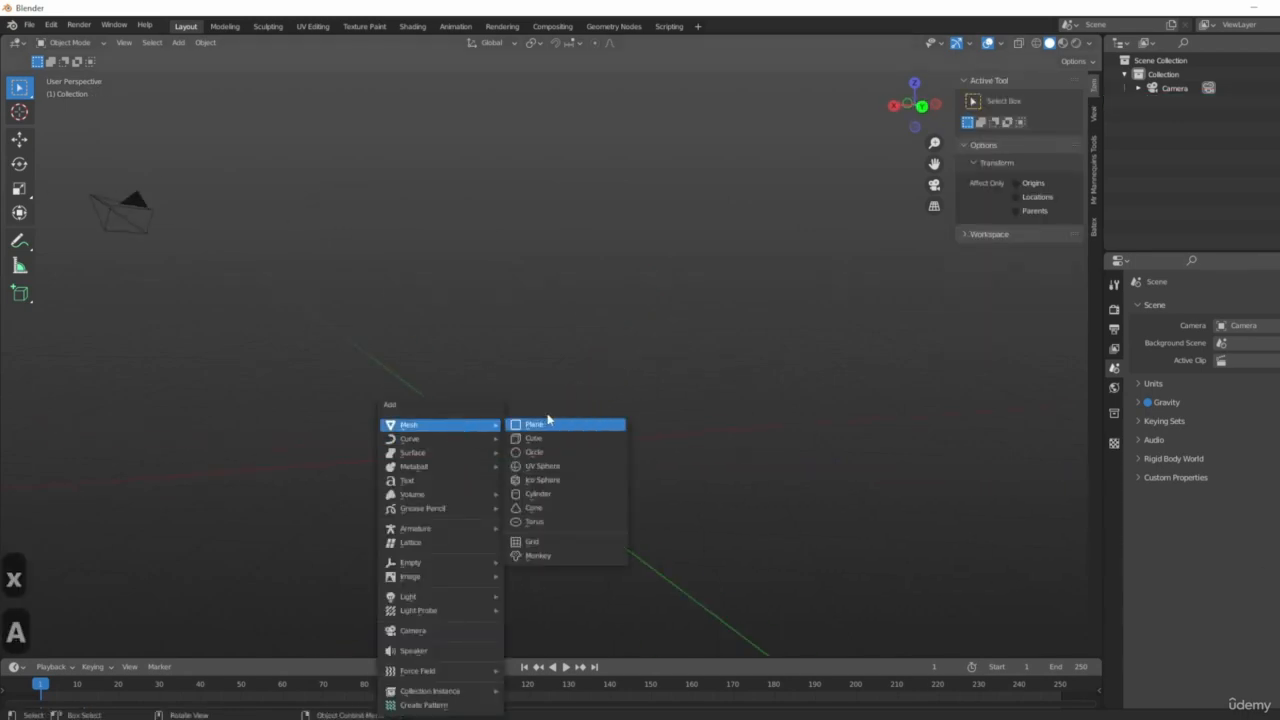
left_click(555, 565)
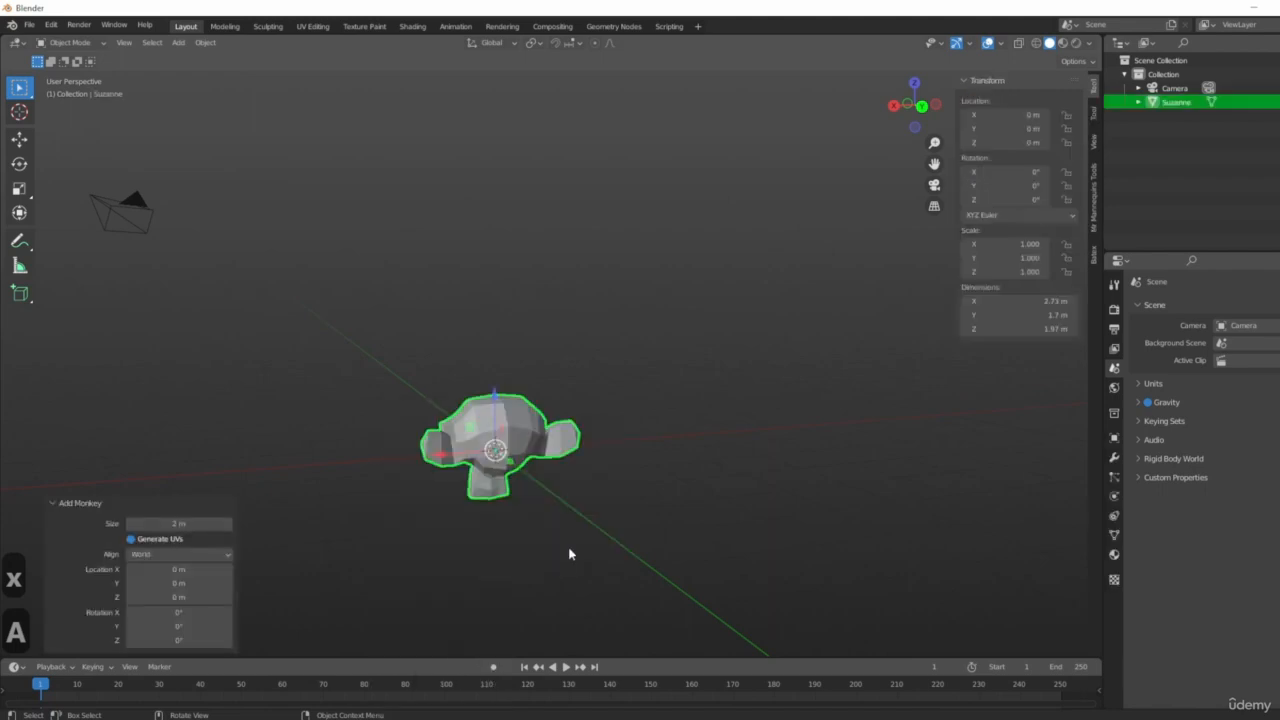
Step: Examine the monkey head up close from the front, both sides and below
middle_click_drag(571, 551, 392, 460)
scroll(450, 464, "up", 5)
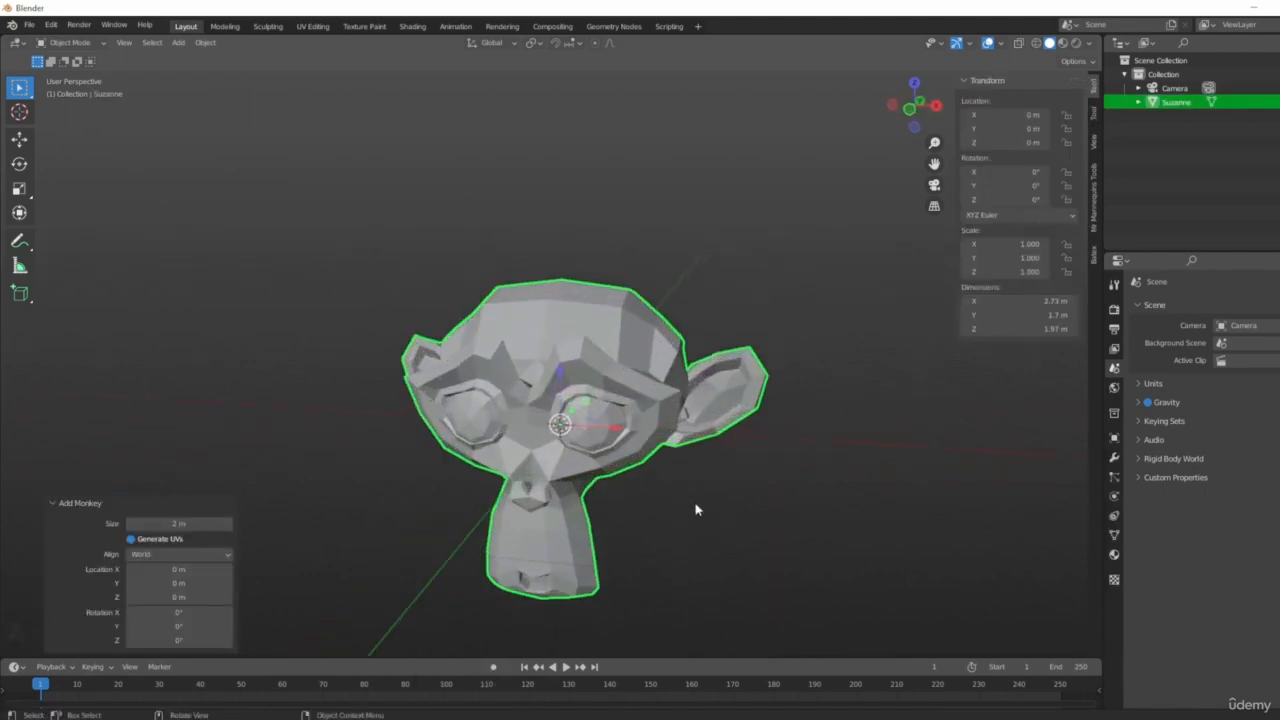
middle_click_drag(640, 485, 617, 429, "shift")
middle_click_drag(755, 509, 757, 572)
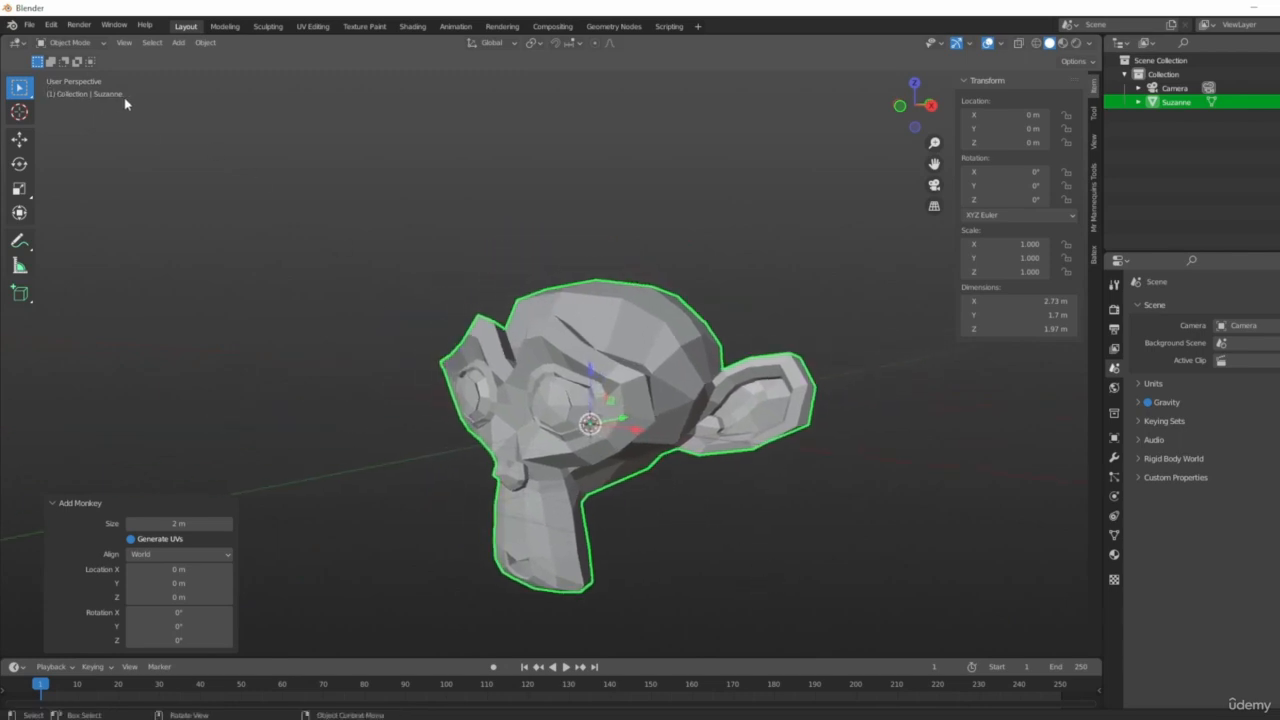
middle_click_drag(517, 329, 652, 329)
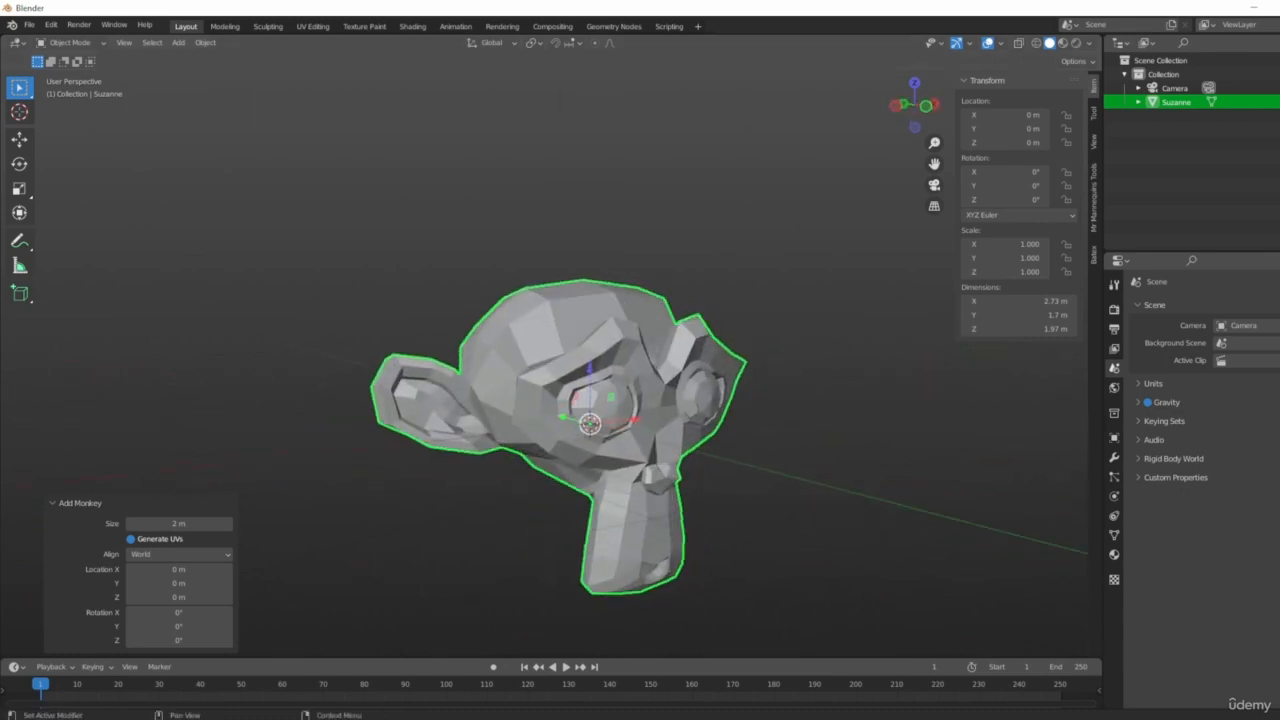
middle_click_drag(662, 389, 600, 402)
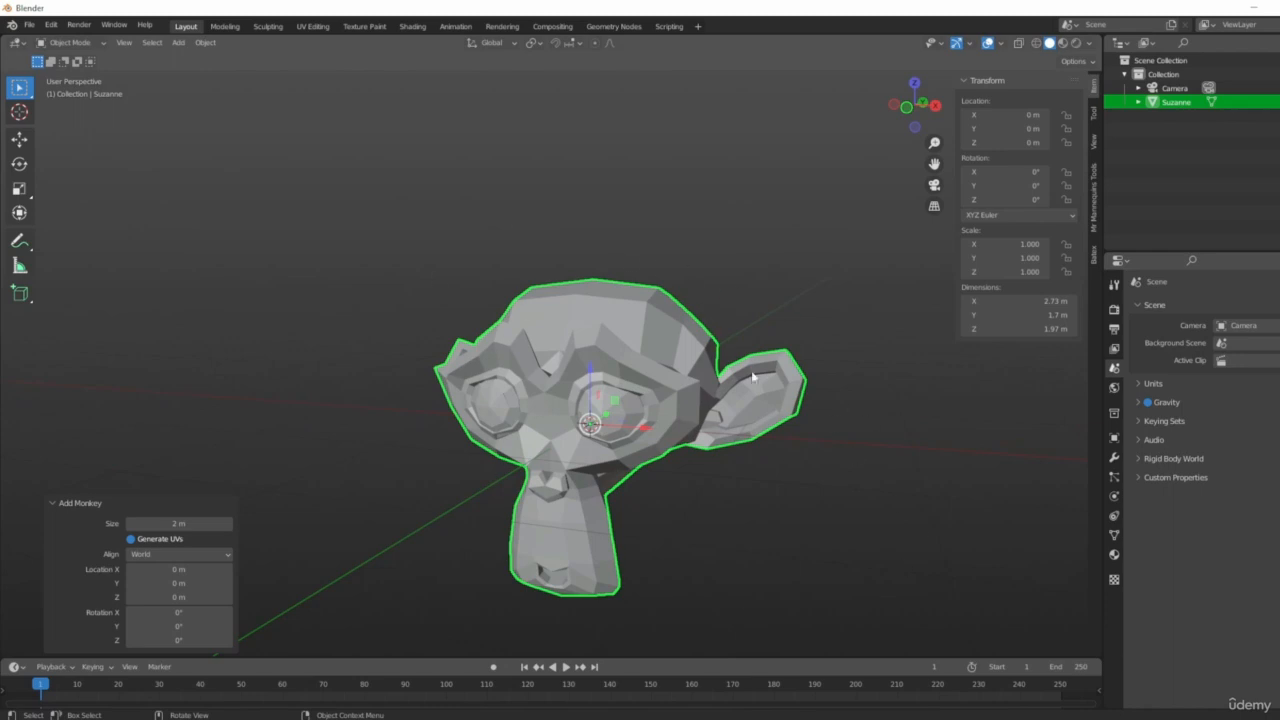
middle_click_drag(566, 366, 710, 316)
middle_click_drag(731, 458, 576, 402)
middle_click_drag(750, 340, 599, 313)
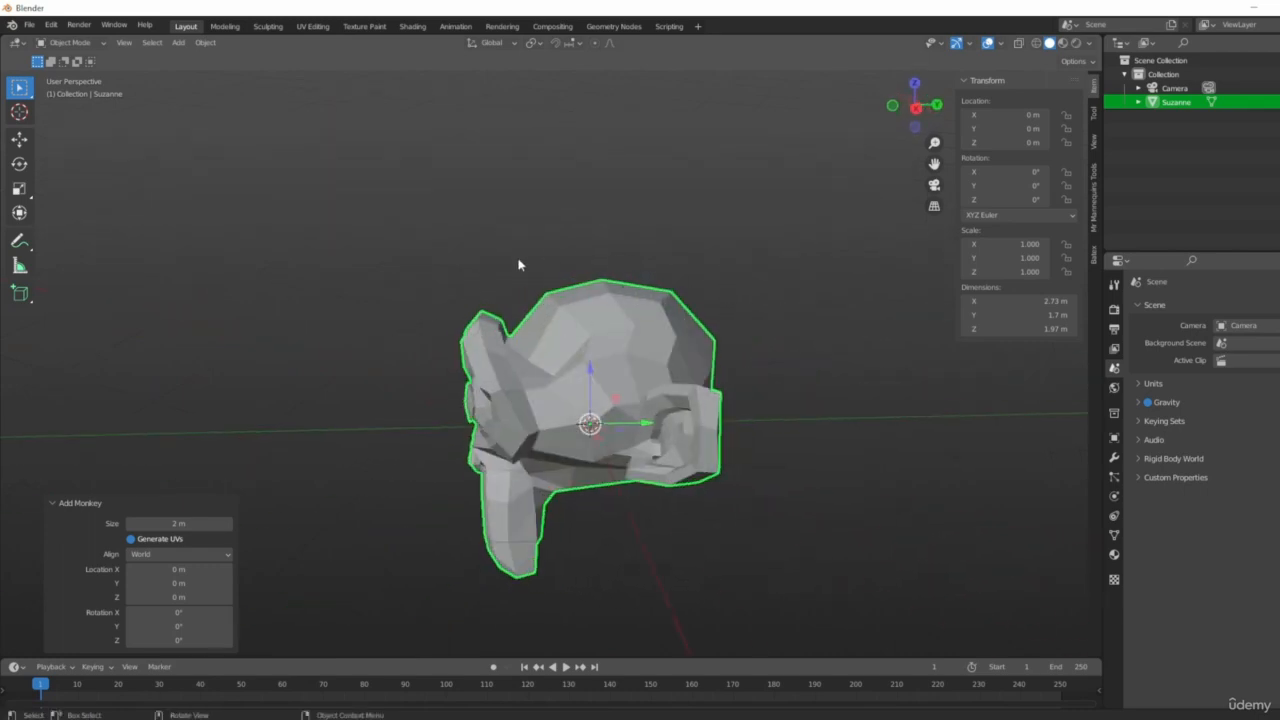
middle_click_drag(491, 440, 740, 370)
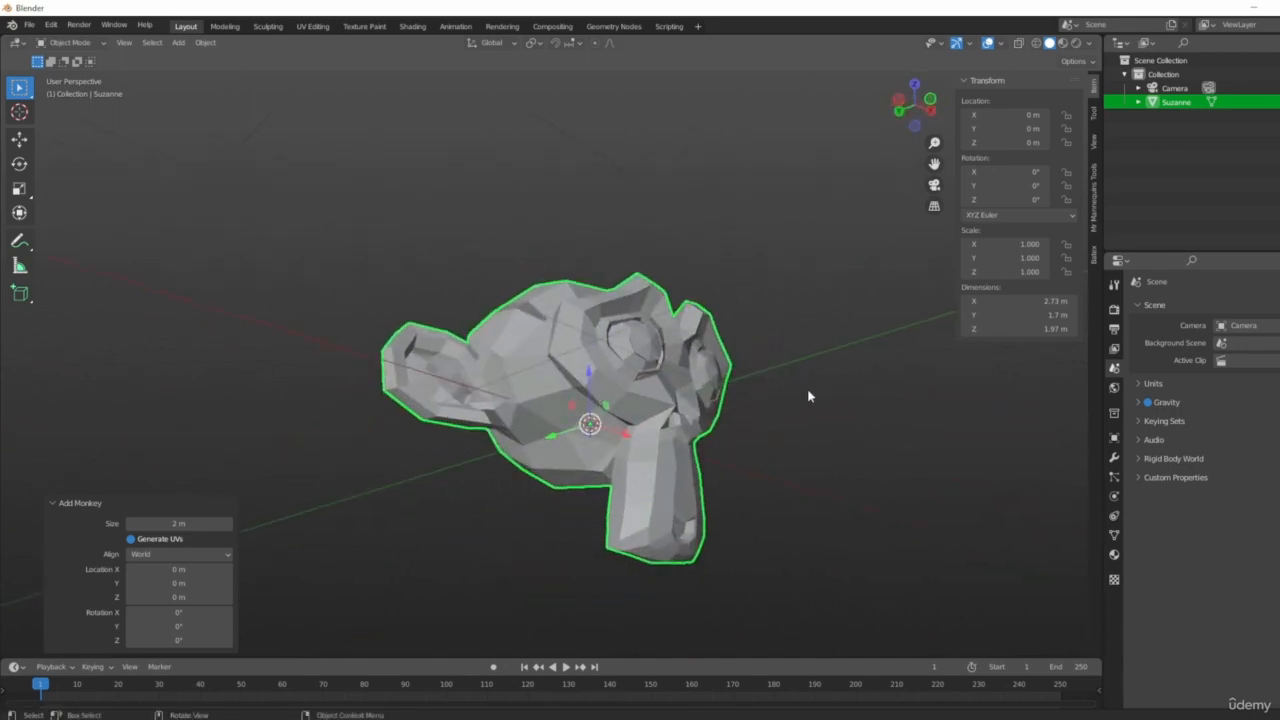
middle_click_drag(679, 330, 593, 424)
middle_click_drag(745, 399, 835, 481)
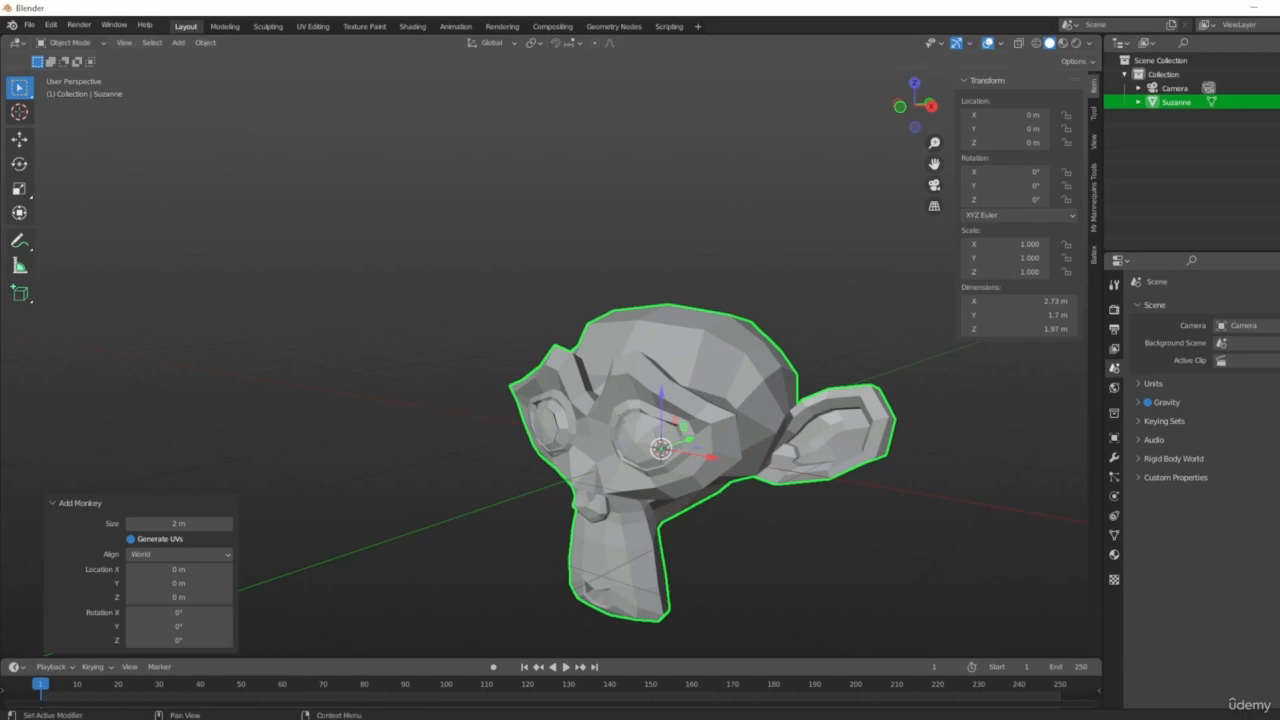
scroll(966, 440, "up", 1)
middle_click_drag(660, 460, 745, 476)
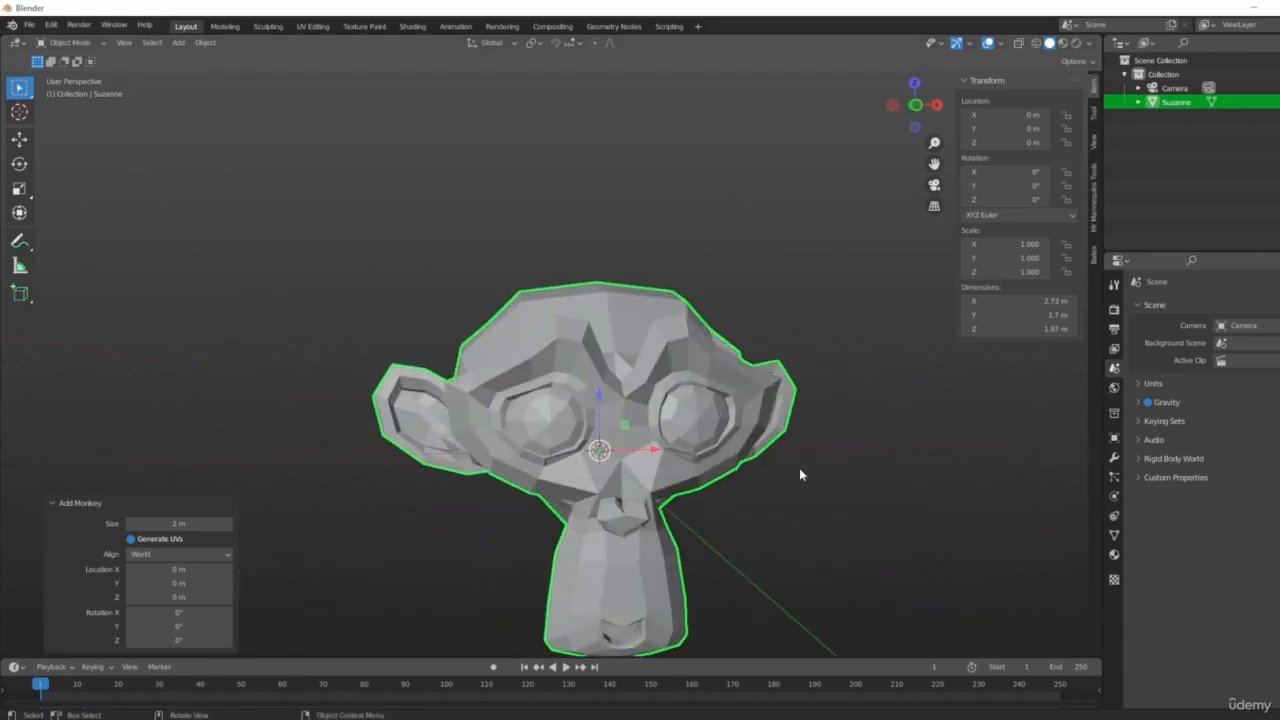
scroll(800, 467, "down", 1)
middle_click_drag(849, 433, 736, 455)
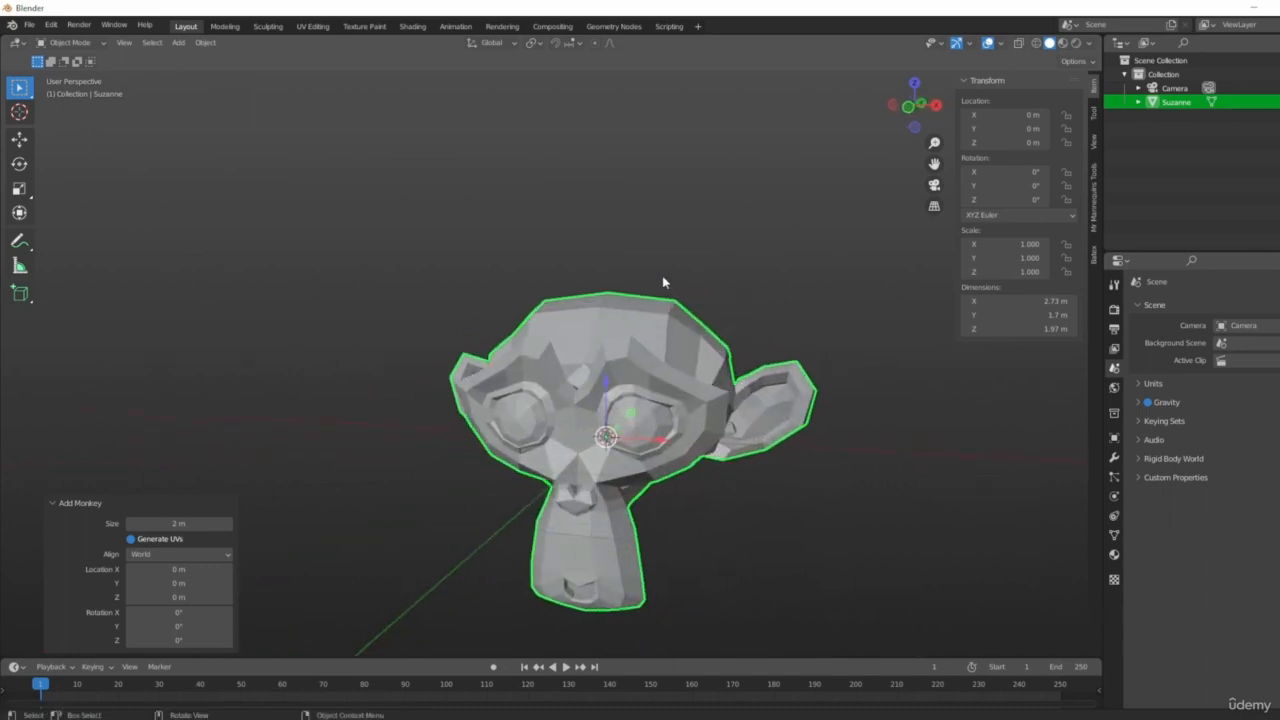
Step: Add a cone with the default creation settings at the world origin, inside the monkey head
left_click(784, 344)
middle_click_drag(784, 344, 671, 249)
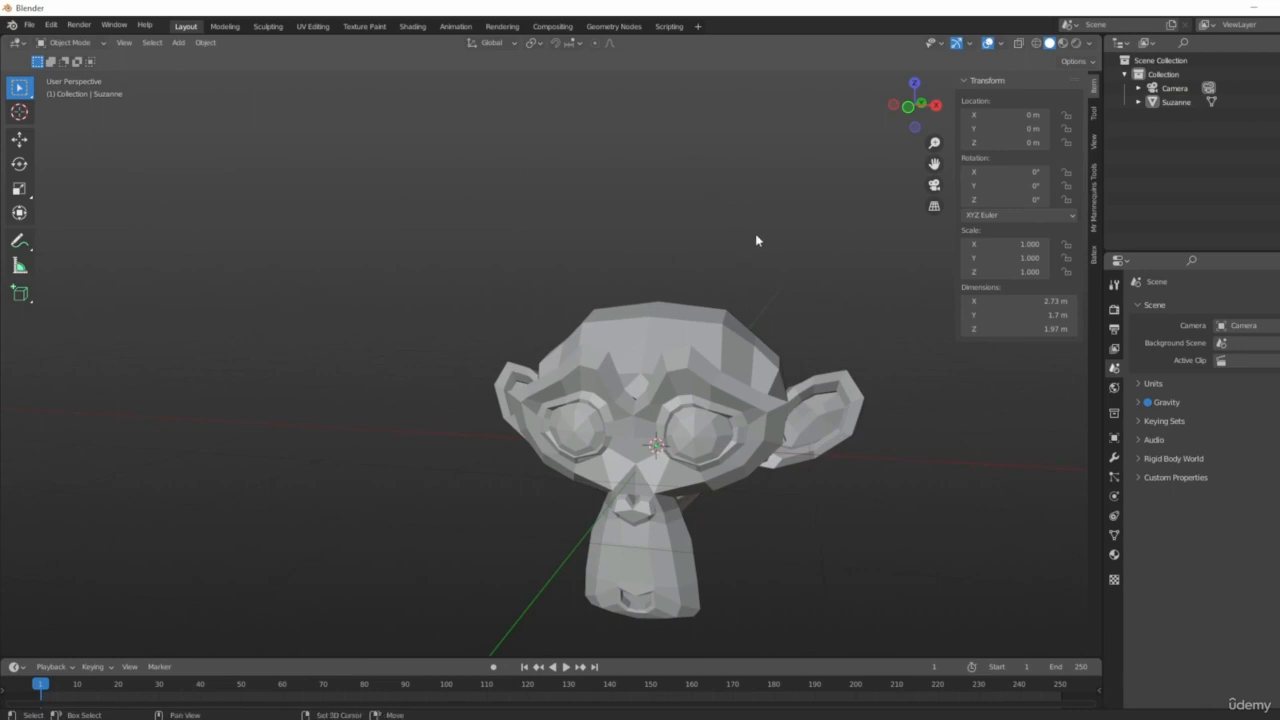
key("shift+a")
mouse_move(757, 238)
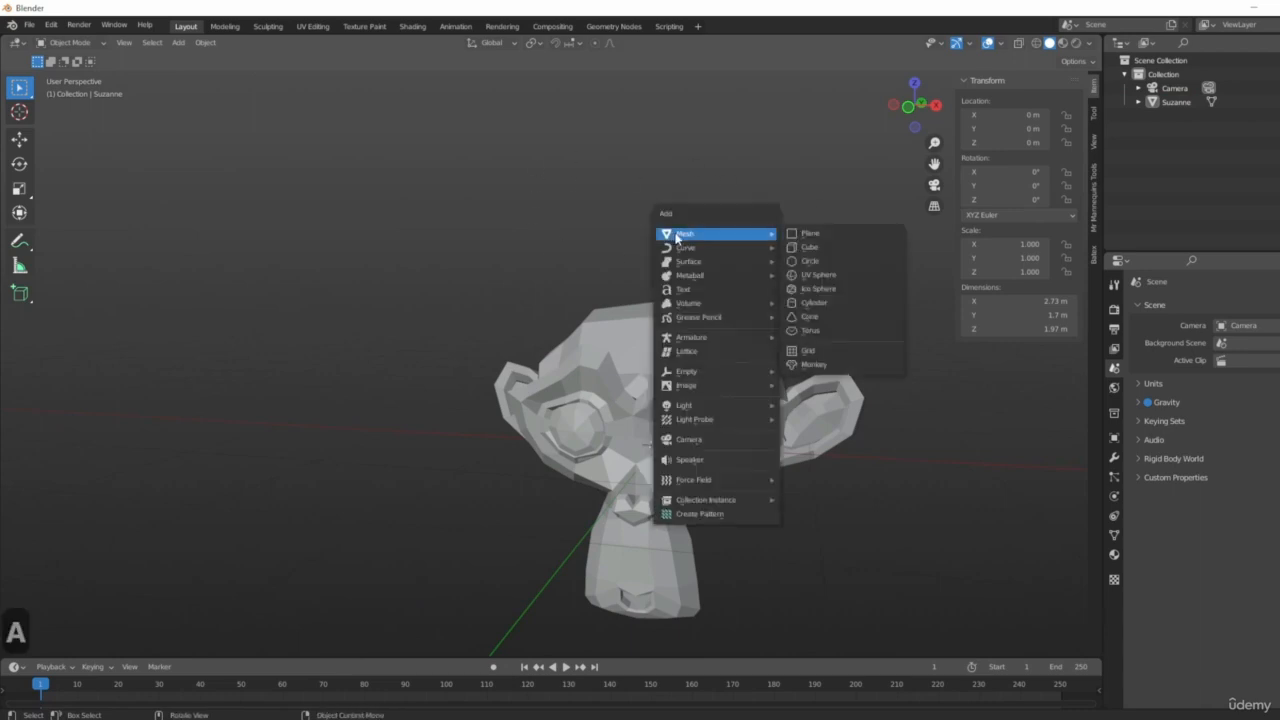
left_click(830, 316)
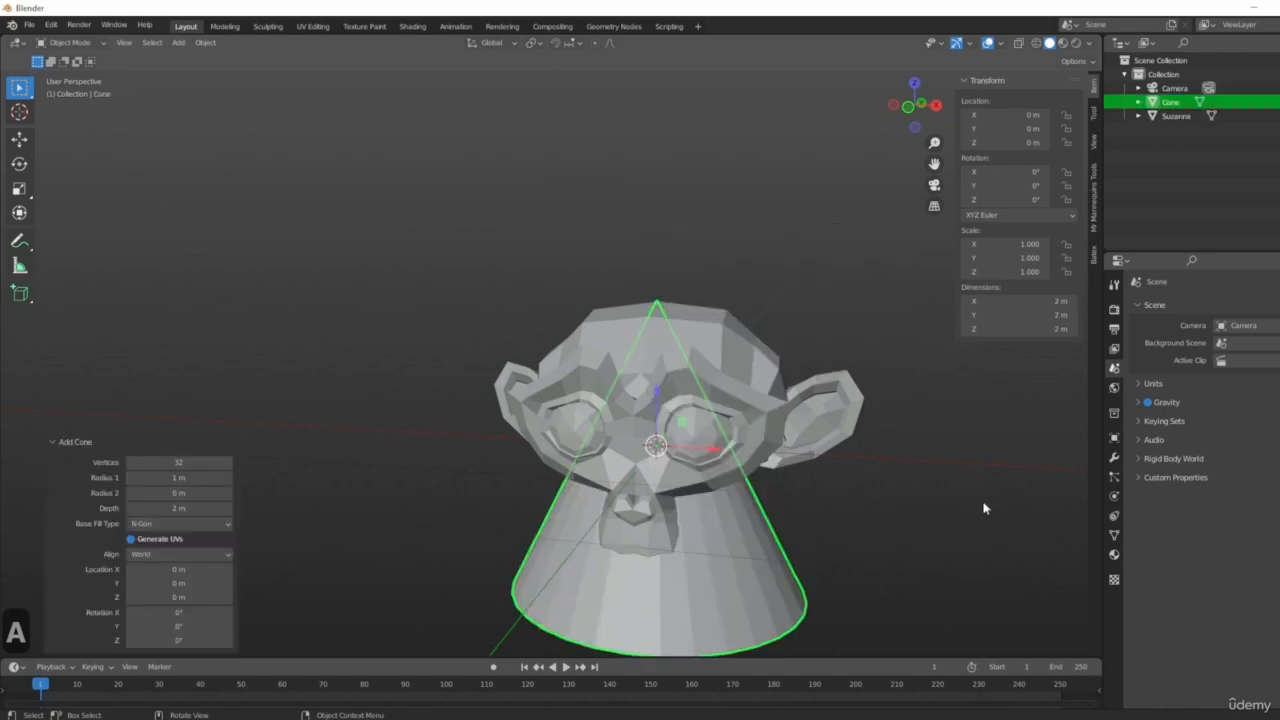
Step: Move the cone up along the Z axis by about 1.4 m so it sits on the monkey head like a hat
mouse_move(937, 512)
middle_mouse_down()
mouse_move(829, 523)
mouse_move(846, 517)
mouse_move(826, 472)
mouse_move(957, 497)
middle_mouse_up()
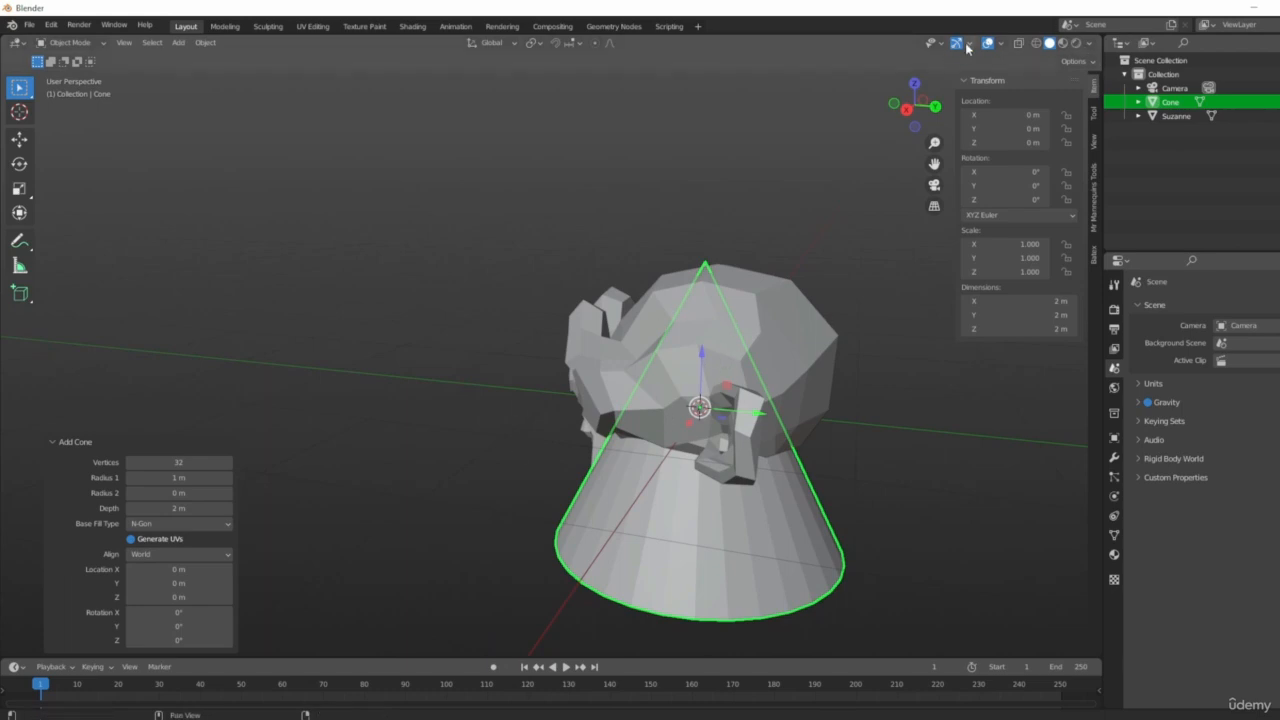
middle_click_drag(800, 320, 790, 353)
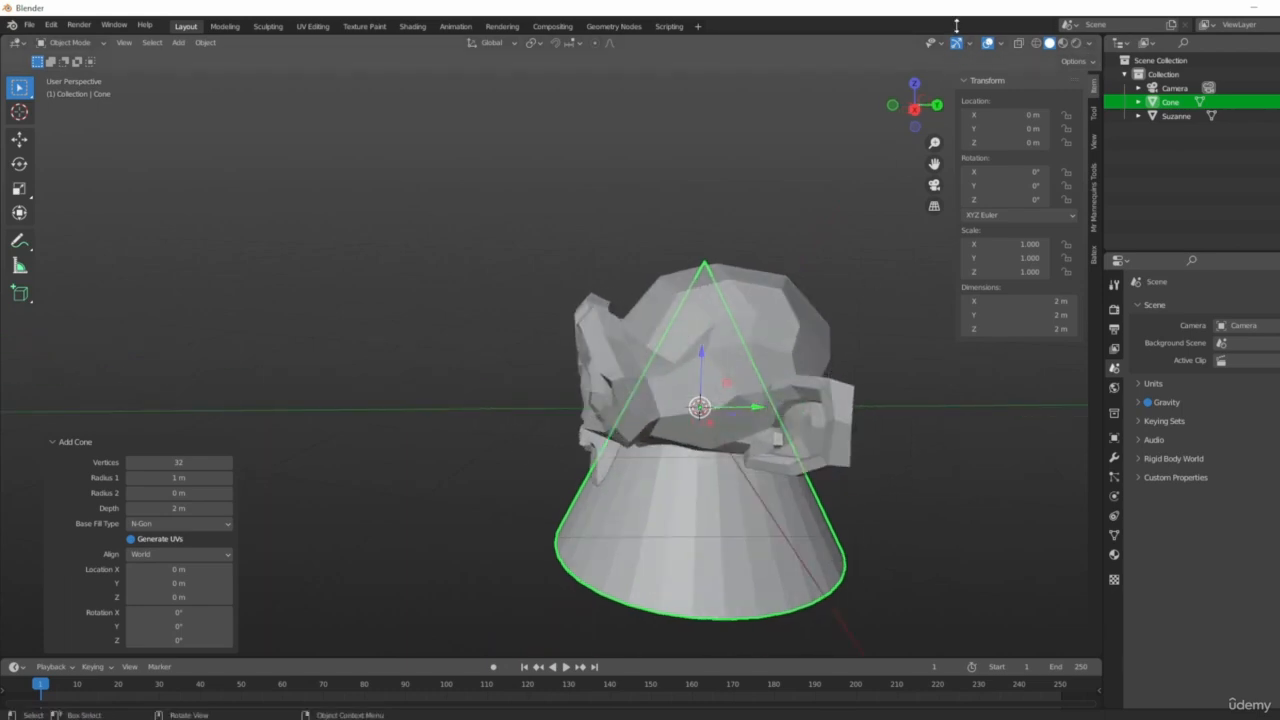
middle_click_drag(737, 273, 749, 343)
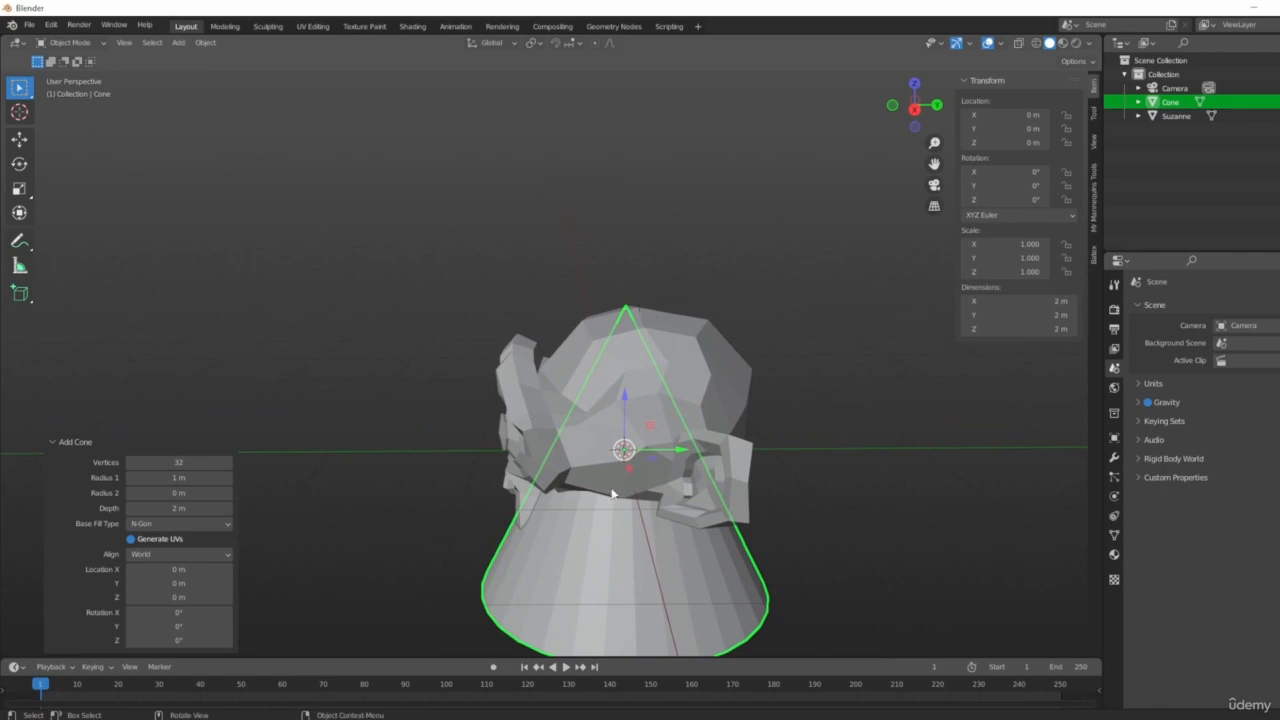
middle_click_drag(865, 384, 811, 419)
middle_click_drag(851, 477, 797, 476)
key("g")
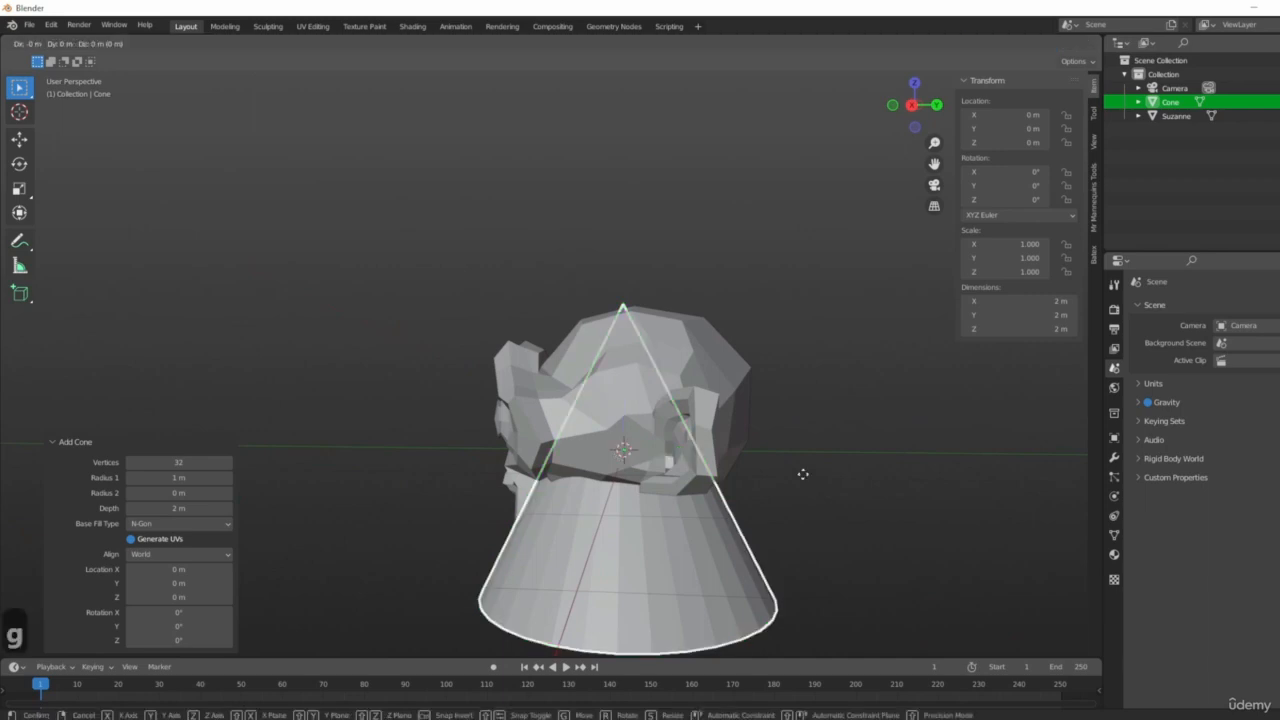
key("z")
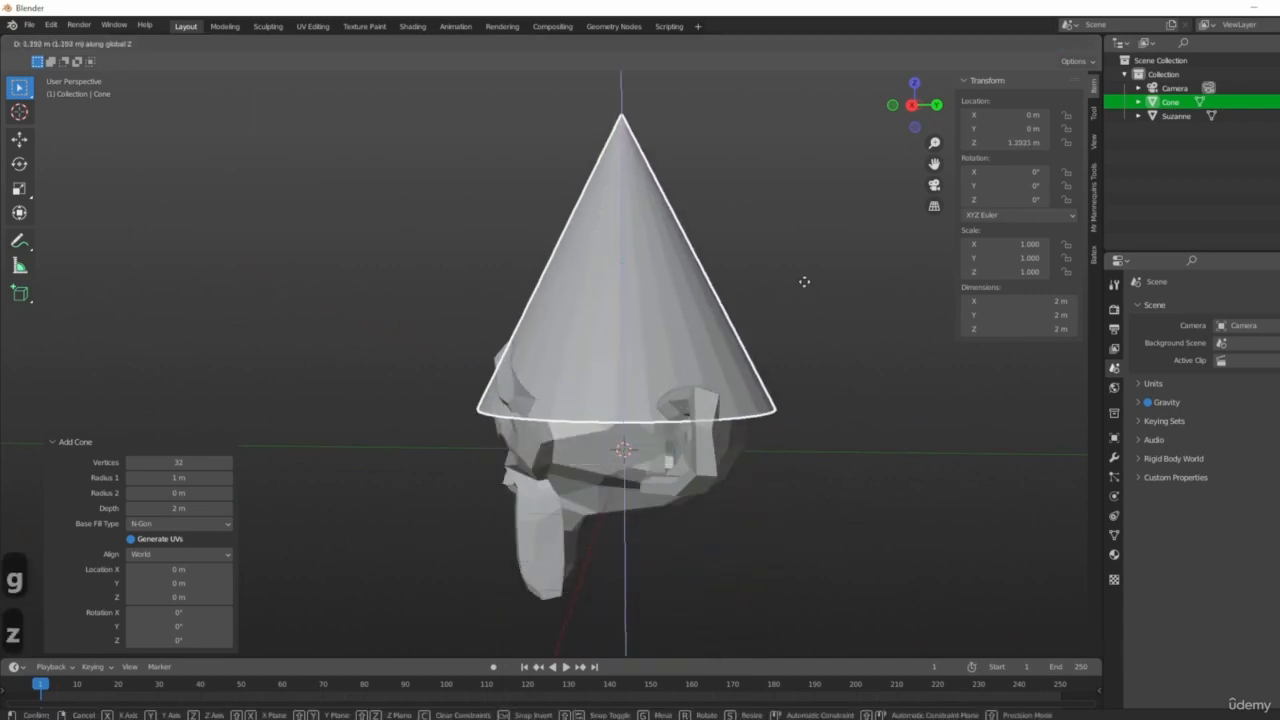
left_click(803, 270)
Step: Switch to the right orthographic view and frame the cone together with the monkey head
middle_click_drag(743, 413, 861, 452)
key("KP_3")
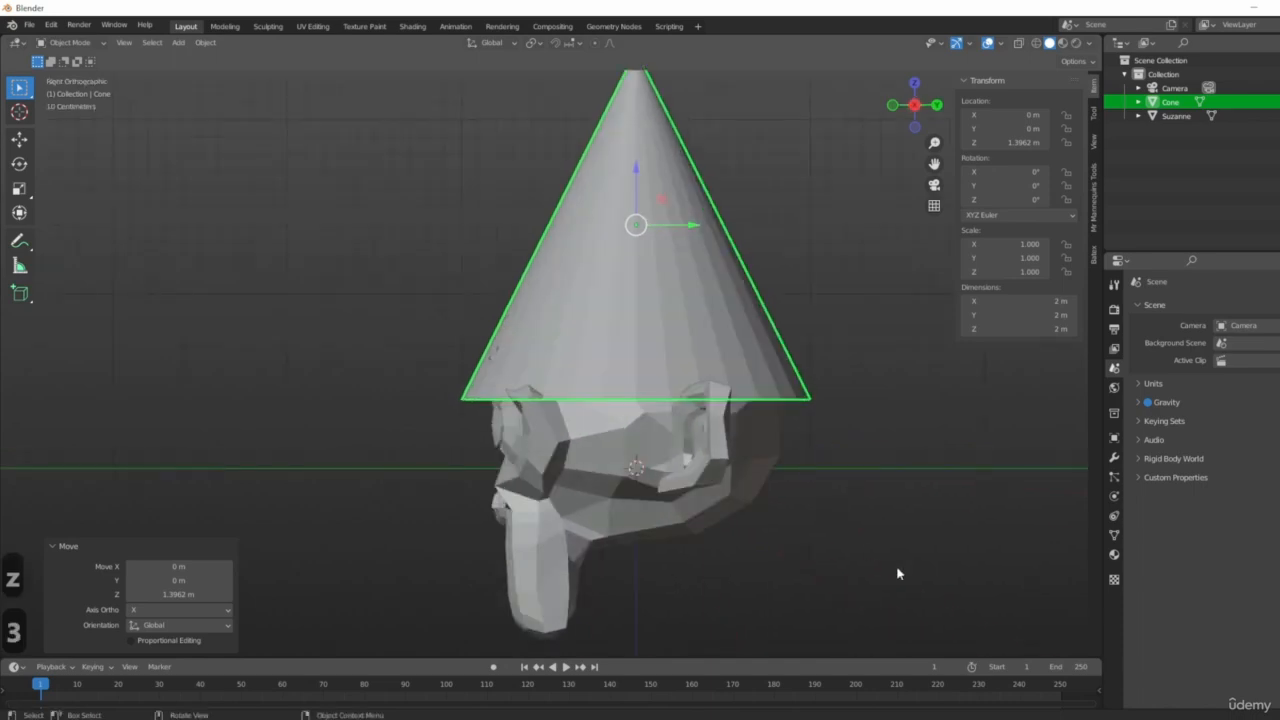
middle_click_drag(862, 366, 808, 374, "shift")
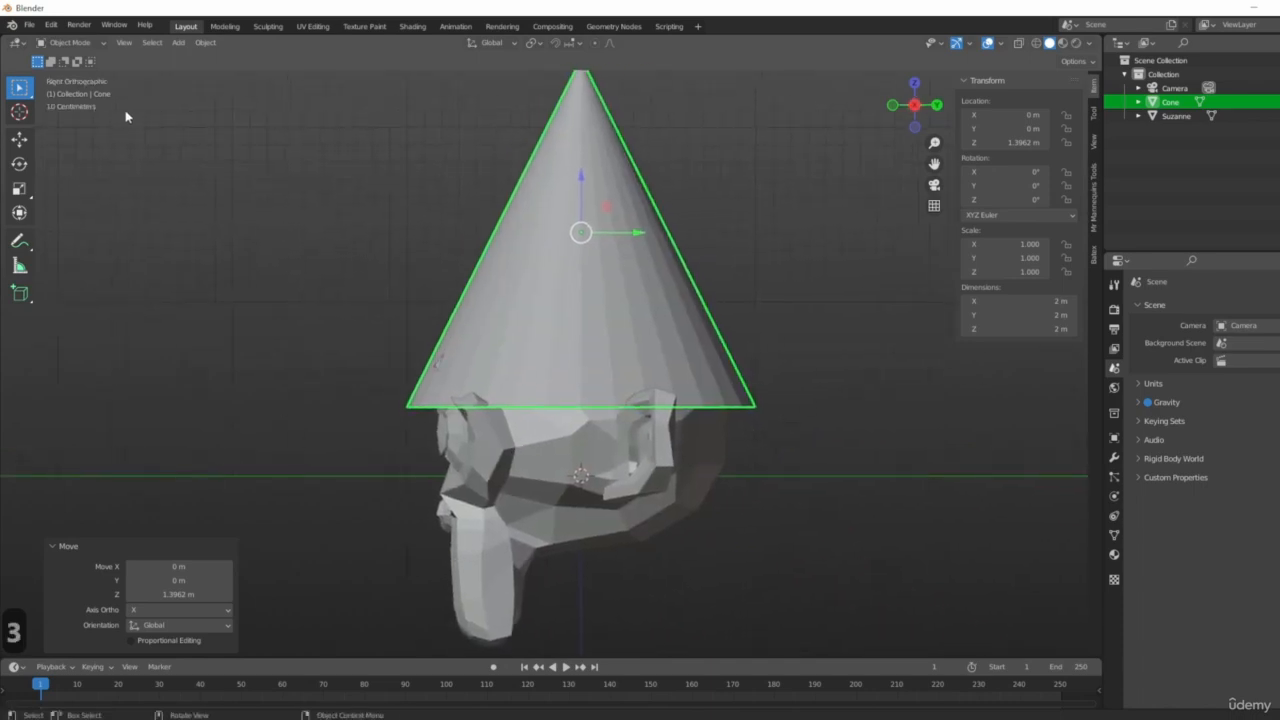
middle_click_drag(799, 474, 825, 546, "shift")
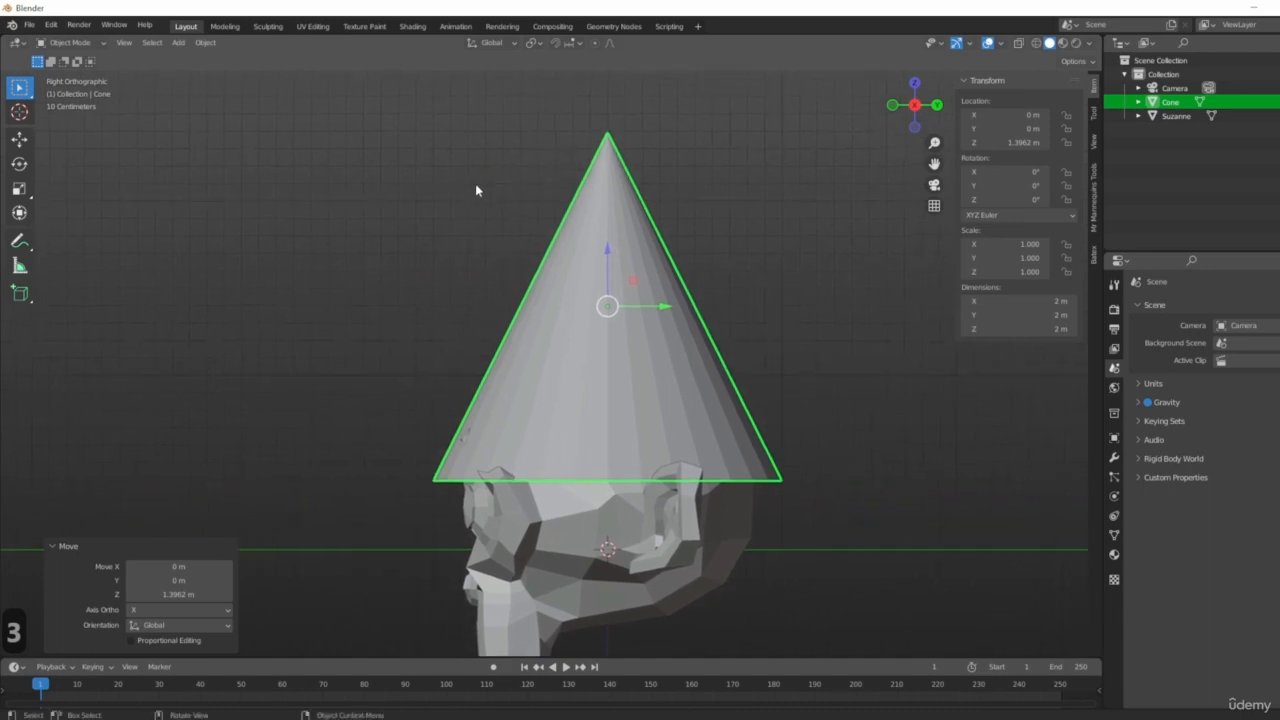
scroll(823, 469, "down", 2)
middle_click_drag(883, 447, 745, 419, "shift")
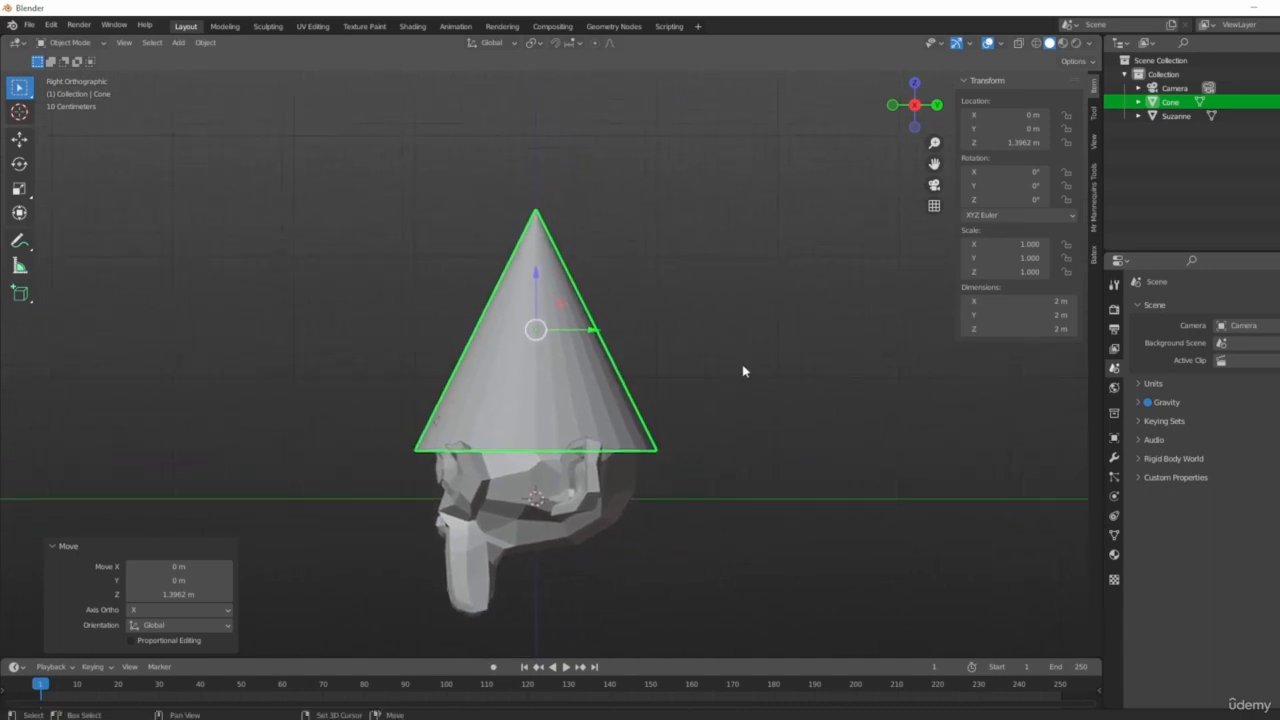
middle_click_drag(750, 368, 800, 414, "shift")
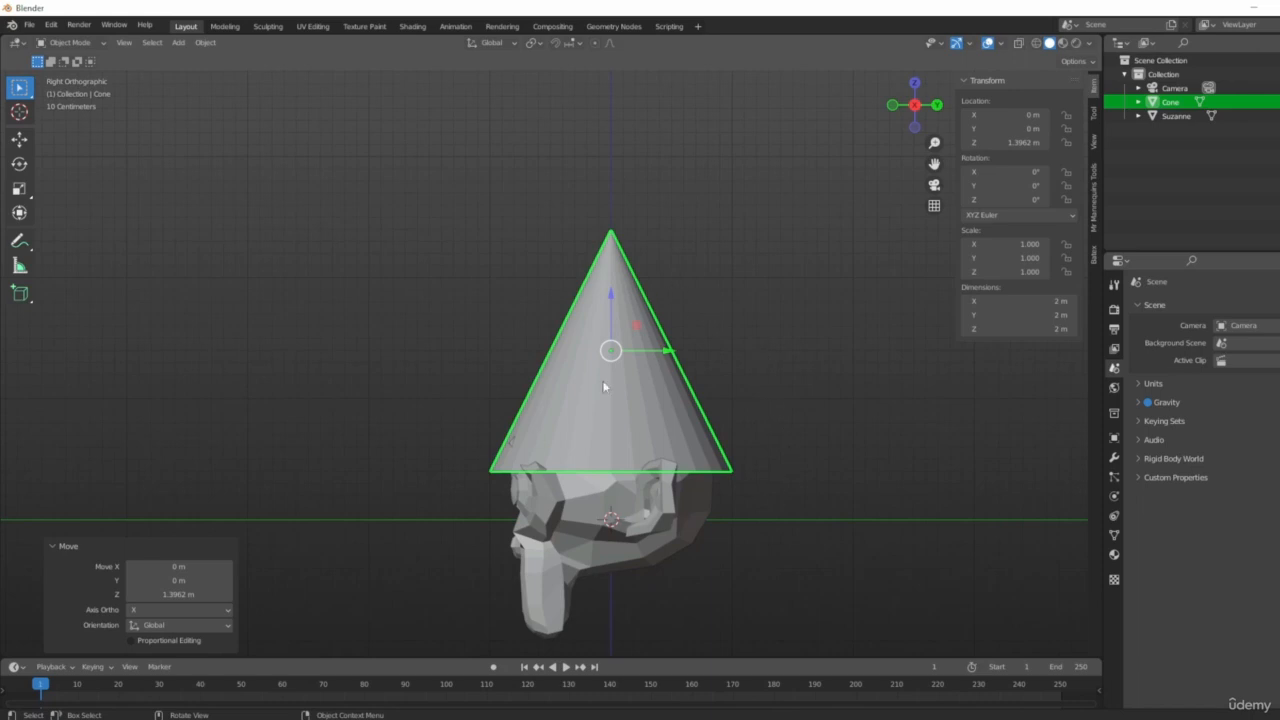
Step: Try moving the cone freely above the monkey head in the side view, without an axis constraint
key("g")
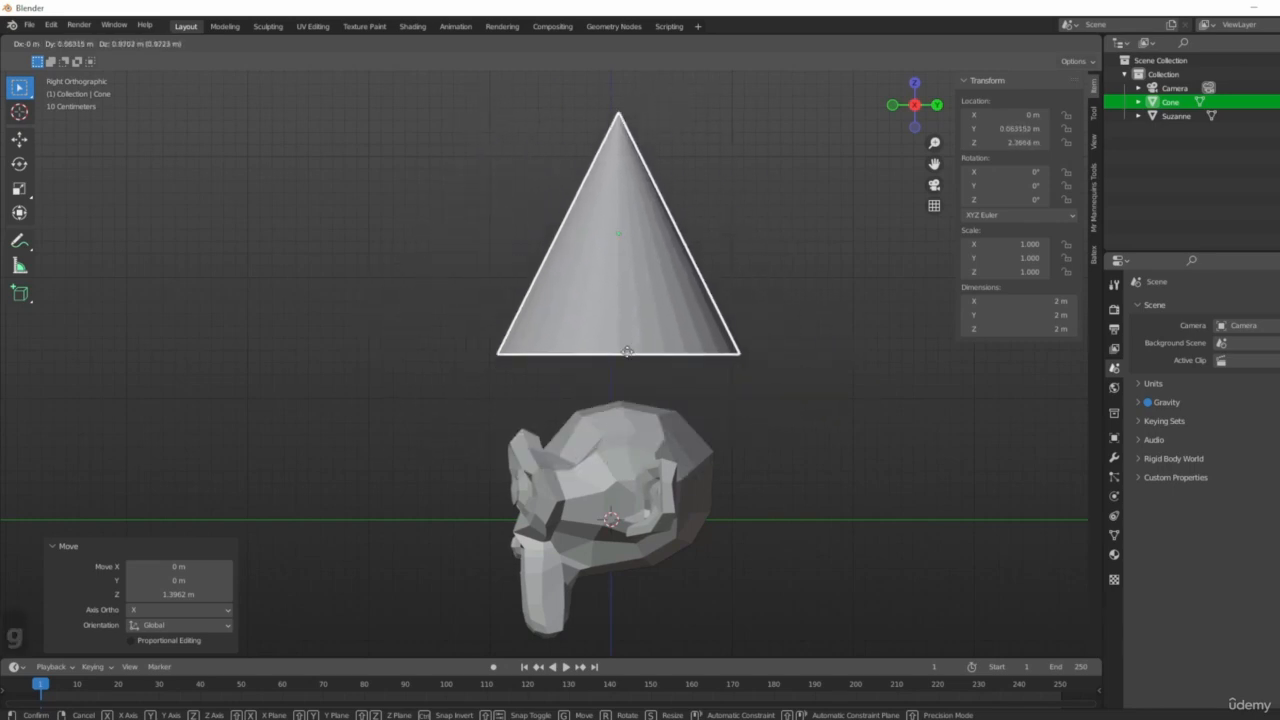
right_click(634, 378)
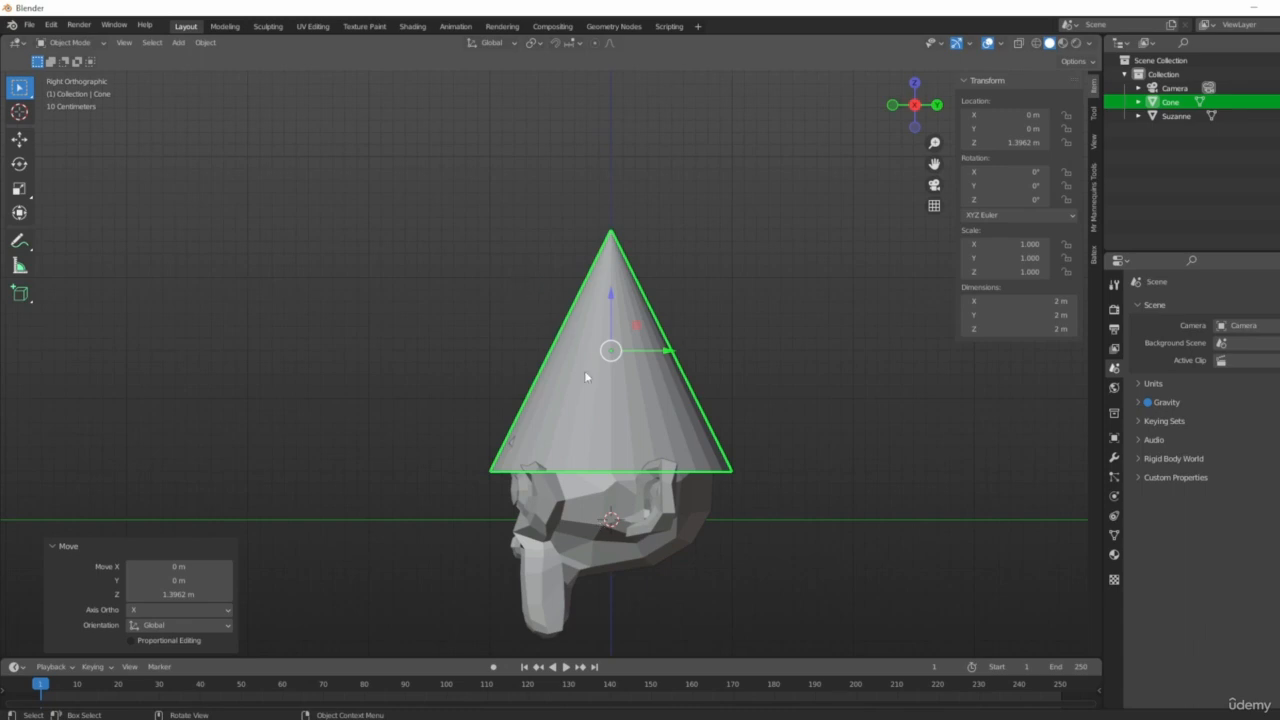
middle_click_drag(788, 463, 660, 386, "shift")
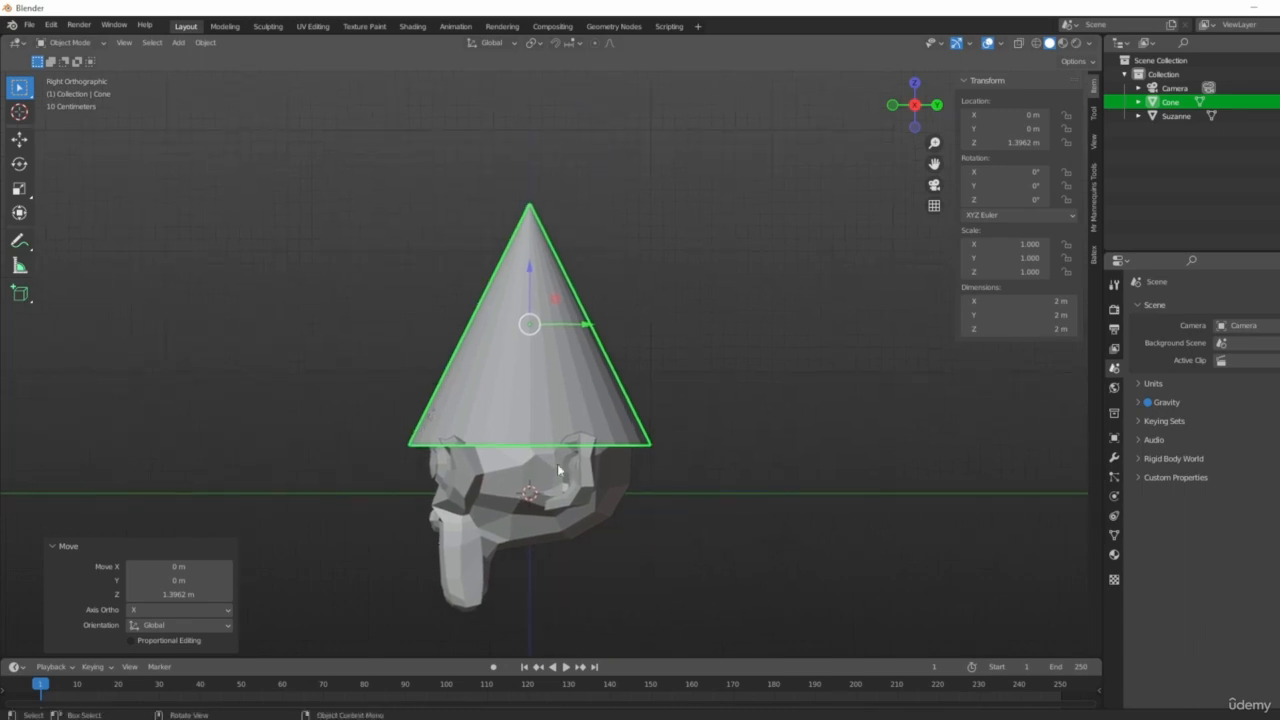
Step: Move the cone freely in the side view, off the monkey head to about Y 1.29 m, Z 2.11 m, and check it in perspective
key("g")
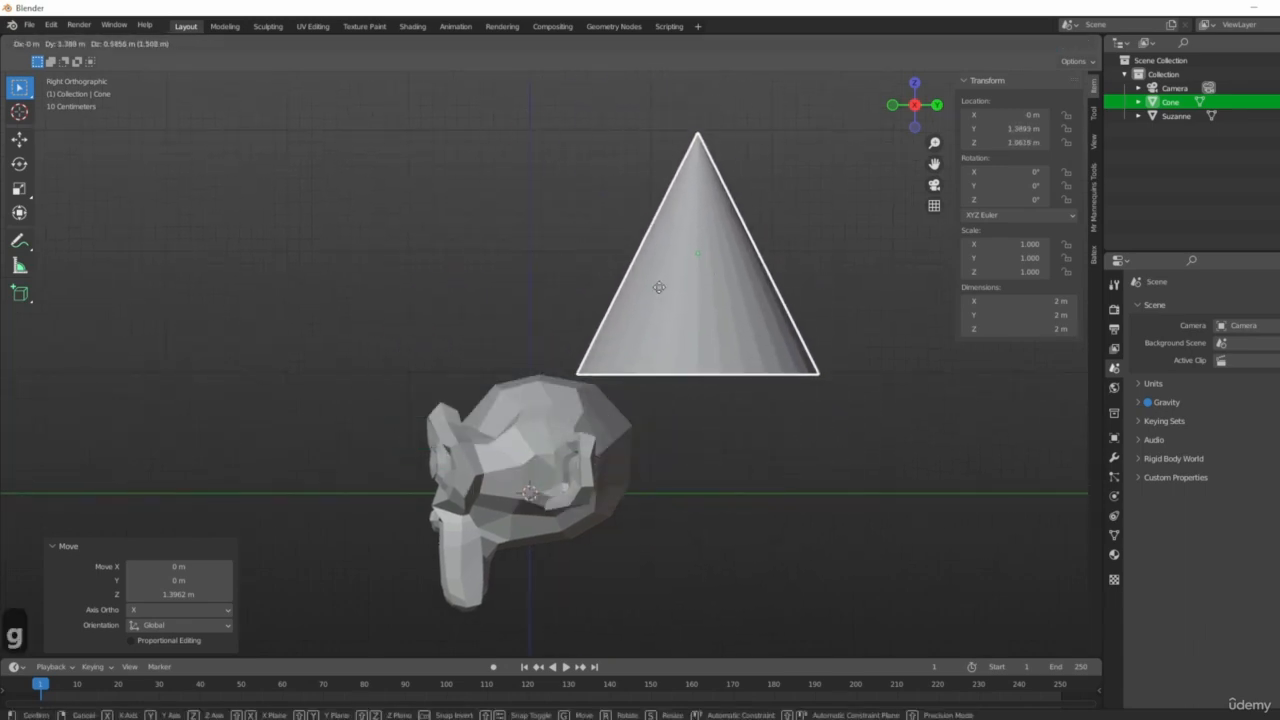
left_click(637, 360)
middle_click_drag(637, 360, 416, 371)
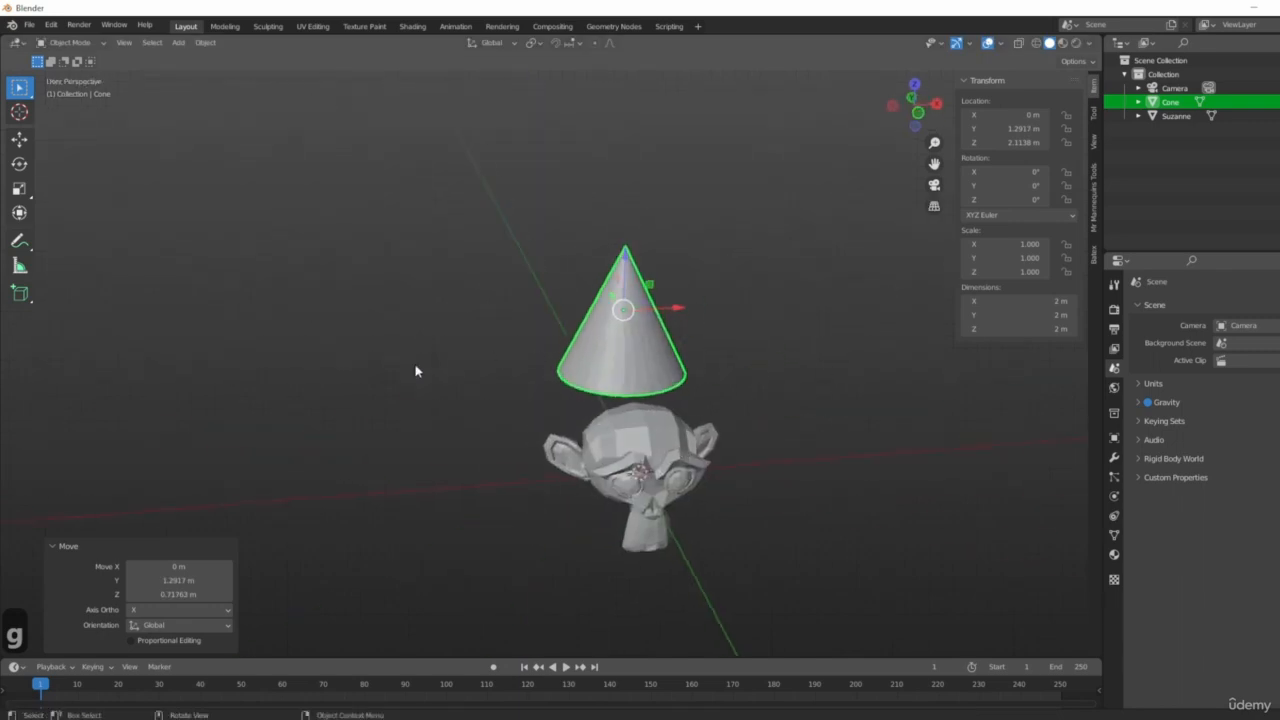
middle_click_drag(752, 376, 737, 423)
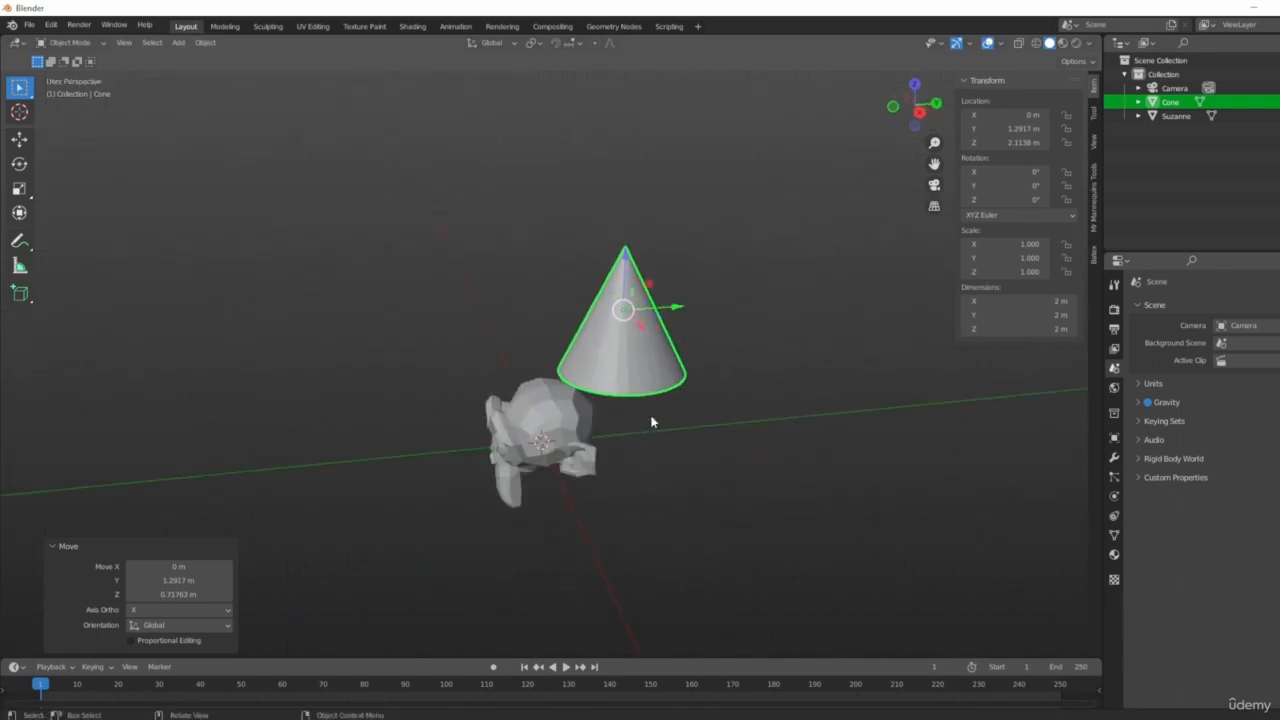
middle_click_drag(513, 333, 517, 326)
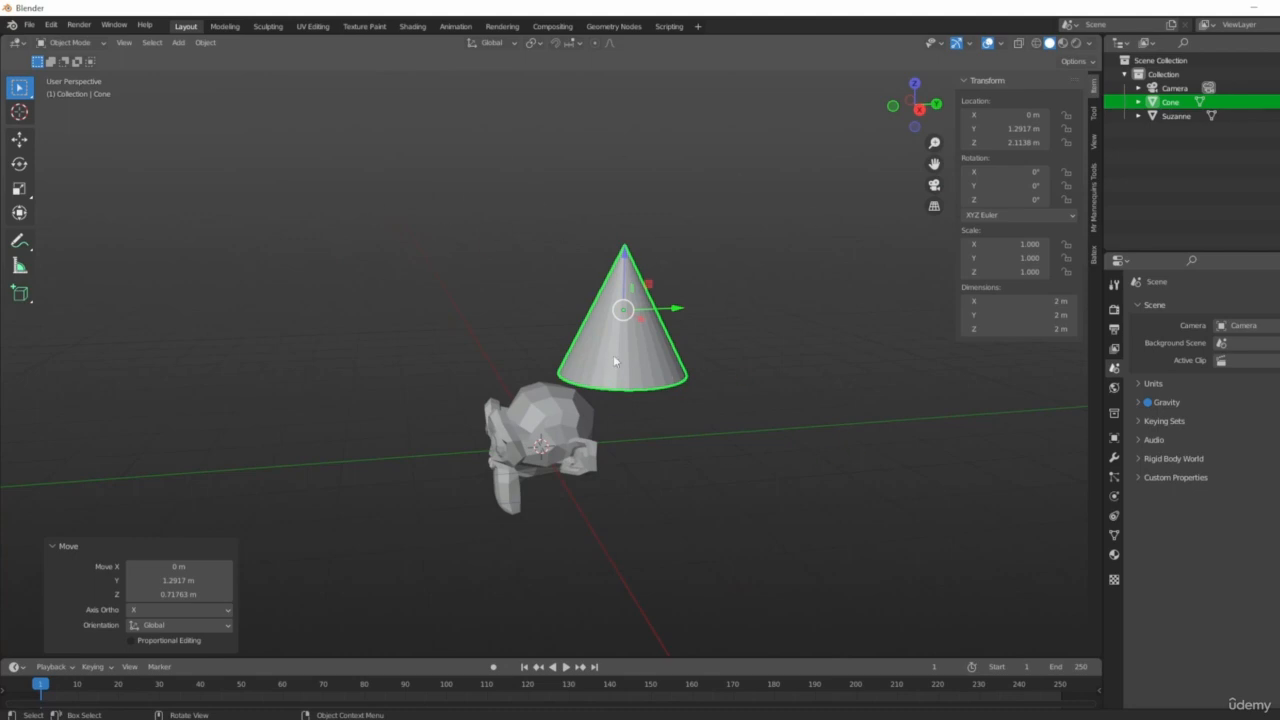
Step: Return to the right orthographic view, frame the cone and monkey head, and hide the viewport gizmos
key("3")
scroll(585, 325, "up", 5)
middle_click_drag(585, 325, 739, 297, "shift")
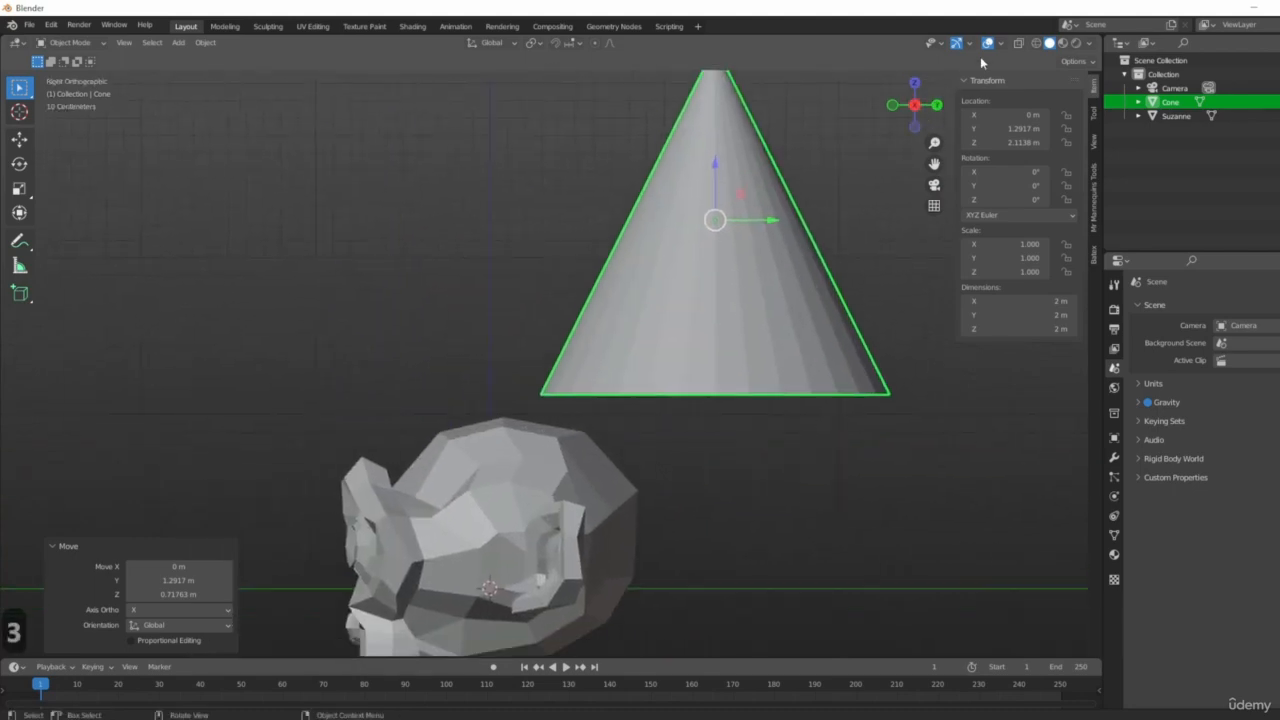
left_click(956, 43)
middle_click_drag(528, 218, 660, 238, "shift")
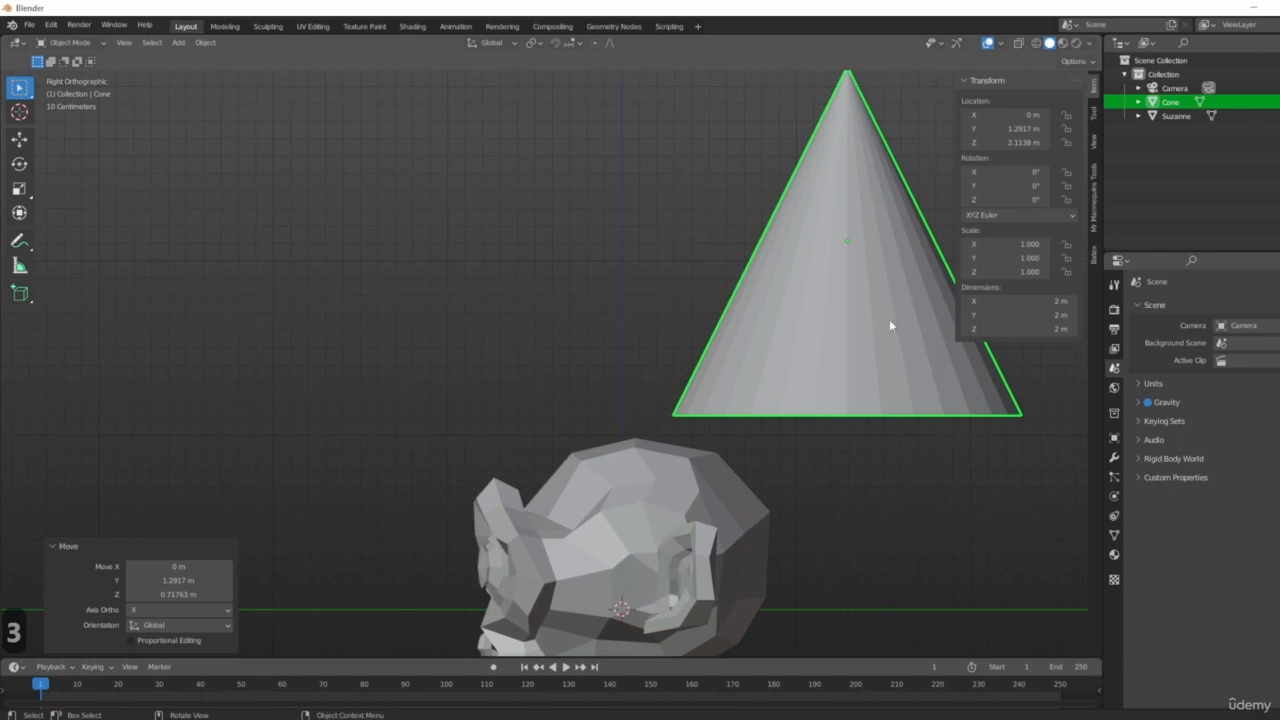
Step: Place the cone on the monkey head in the side view and tilt it about 23.6° towards the back of the head
key("g")
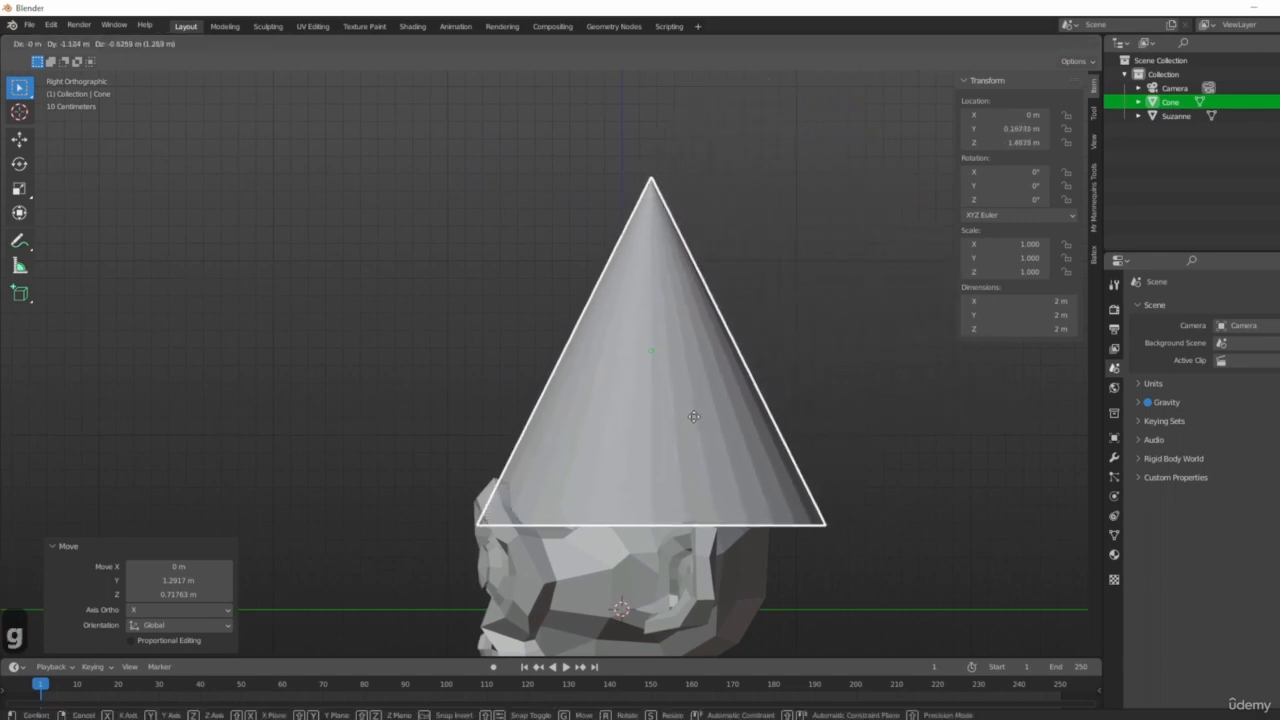
left_click(702, 425)
key("r")
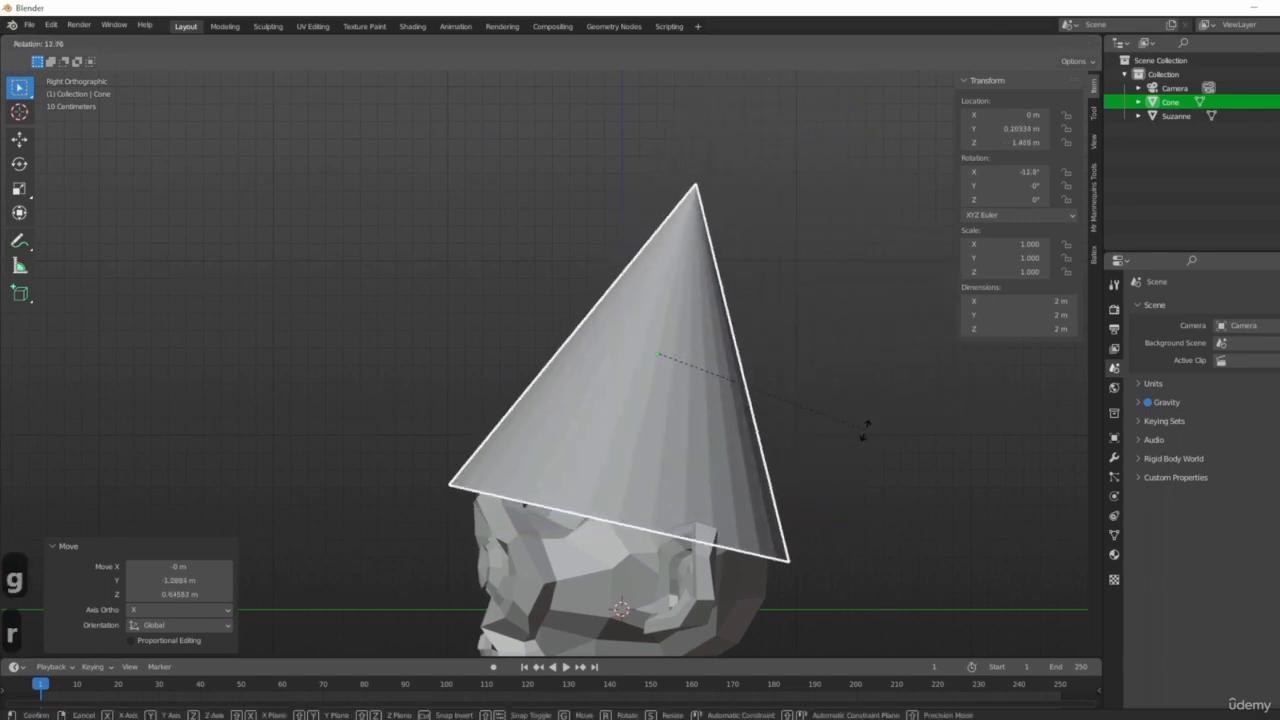
left_click(710, 434)
key("g")
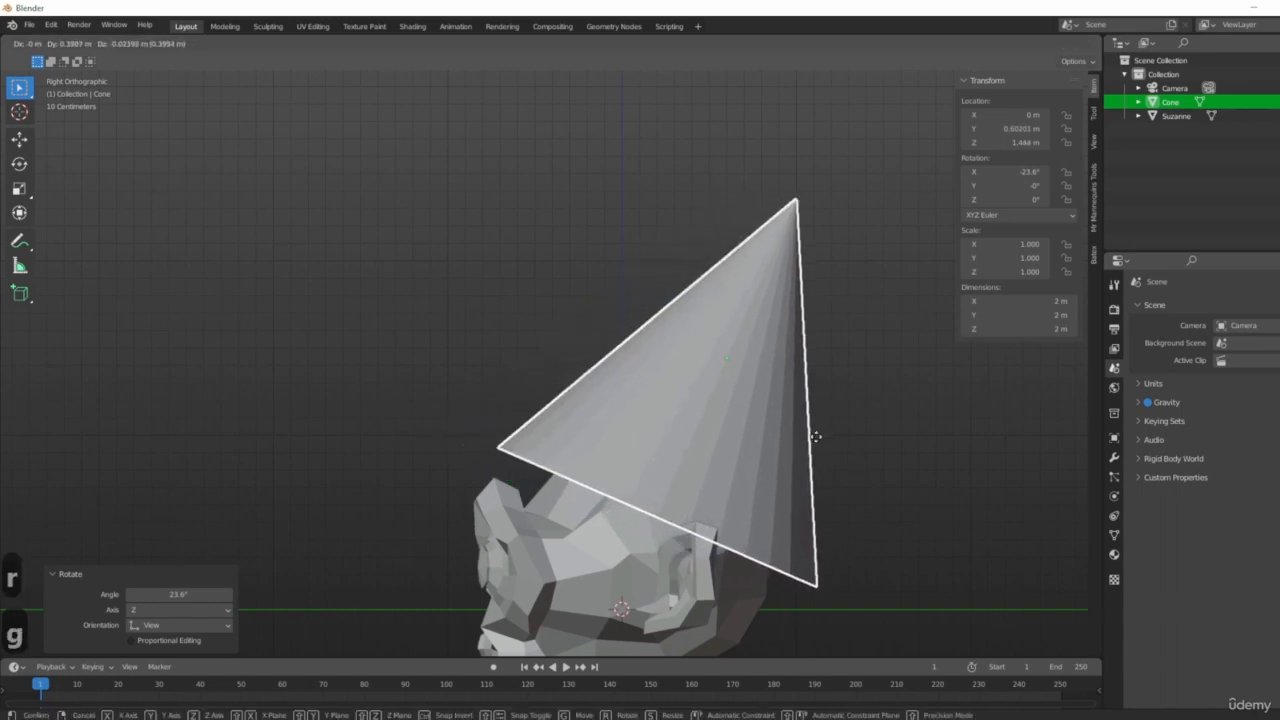
left_click(846, 462)
Step: Scale the cone down to about 0.78 and move it slightly lower onto the monkey head
middle_click_drag(846, 462, 863, 500)
key("s")
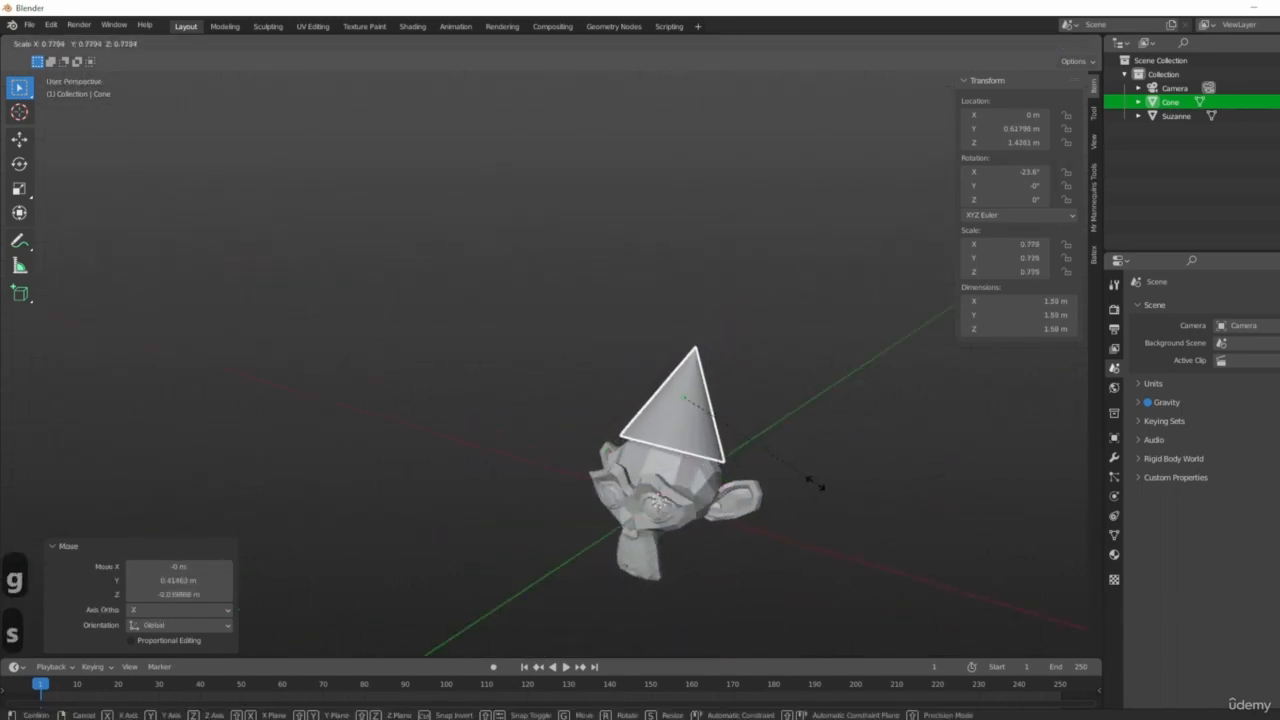
left_click(815, 484)
scroll(729, 429, "up", 3)
scroll(682, 436, "up", 2)
key("g")
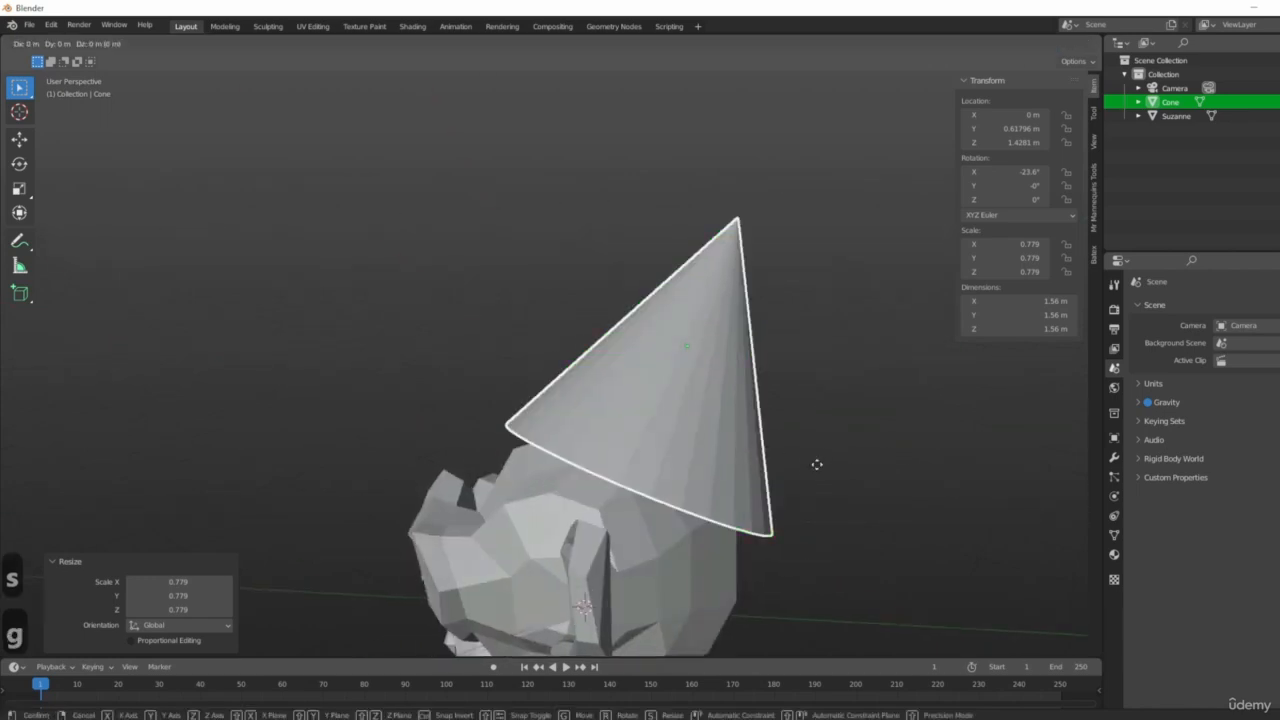
left_click(777, 465)
Step: Centre the cone on the monkey head at about X 0 m in the front orthographic view and deselect it
key("1")
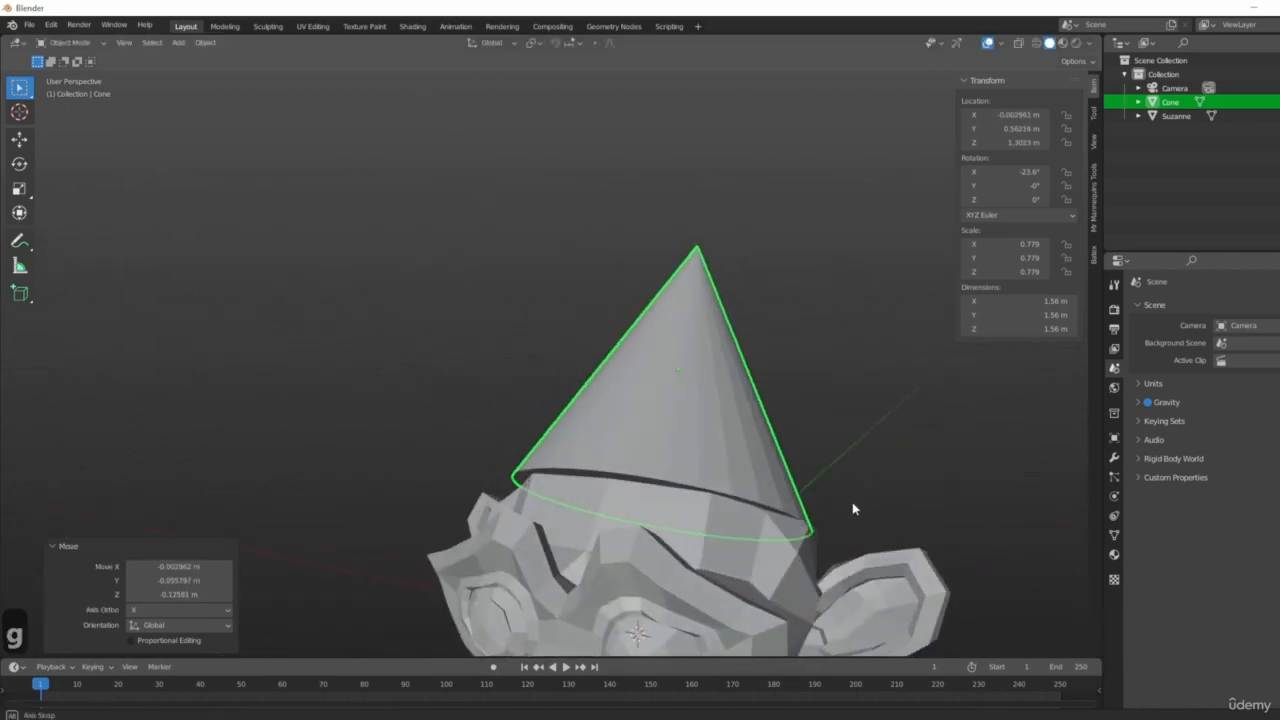
key("g")
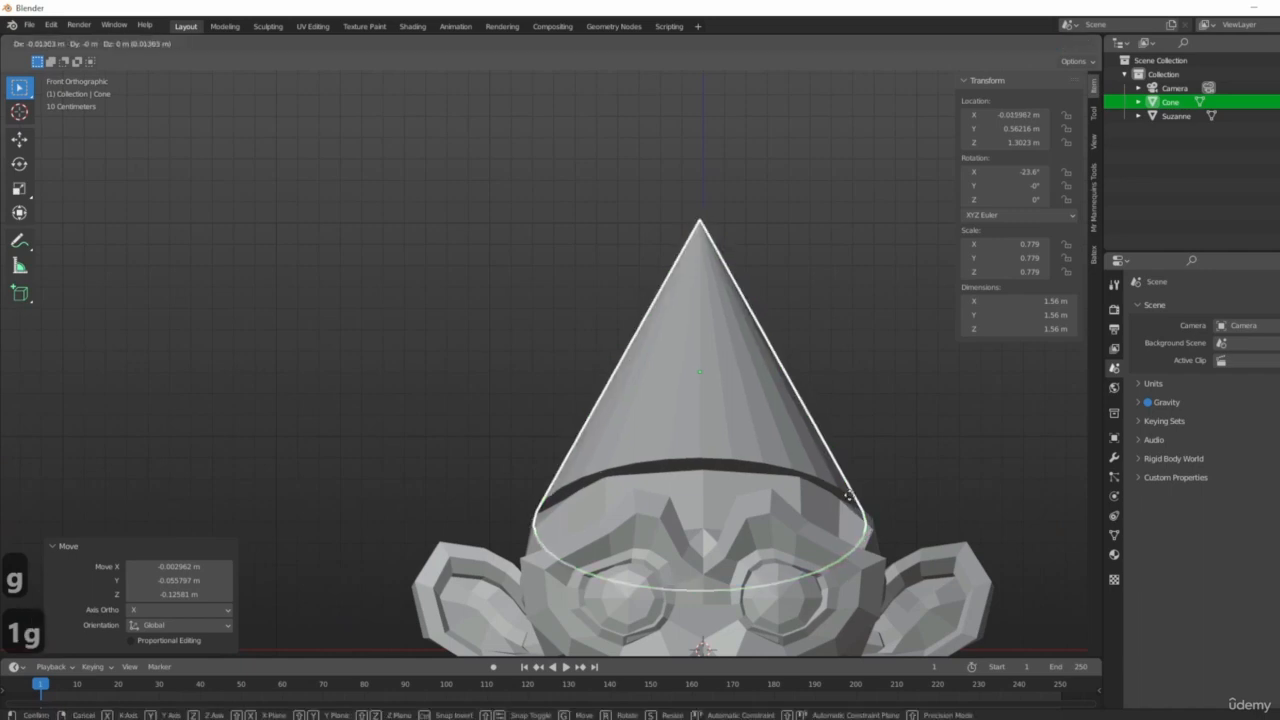
left_click(823, 491)
scroll(800, 440, "down", 6)
left_click(893, 534)
Step: Examine the fit of the cone hat on the monkey head from the side, front, close up and above
middle_click_drag(893, 534, 406, 417)
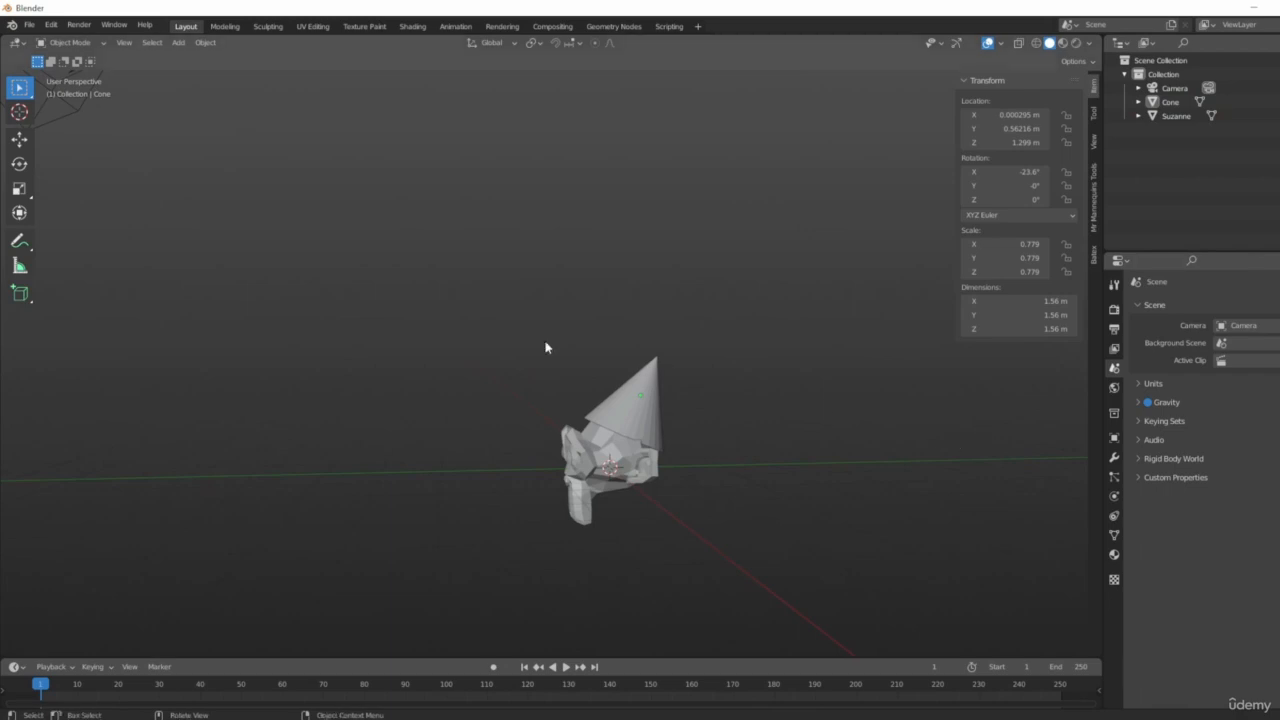
middle_click_drag(558, 411, 705, 432)
middle_click_drag(640, 405, 880, 422, "shift")
scroll(671, 482, "up", 5)
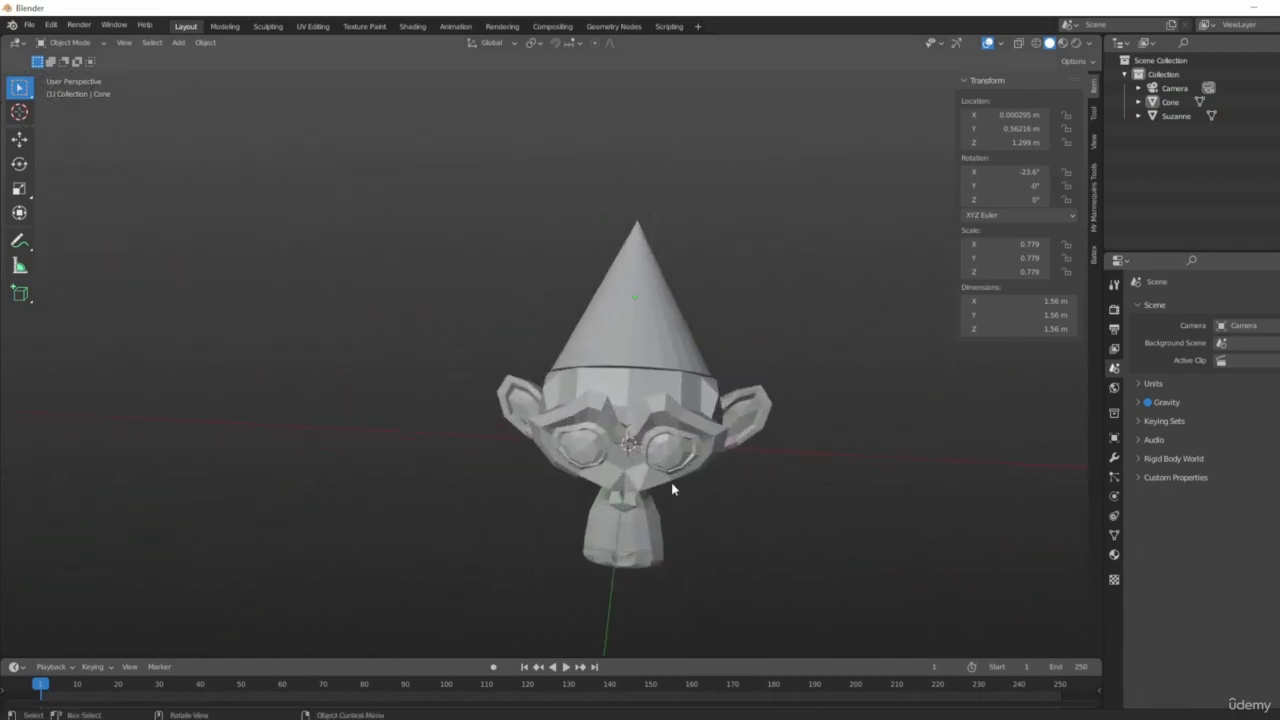
middle_click_drag(720, 337, 673, 386, "shift")
left_click(676, 390)
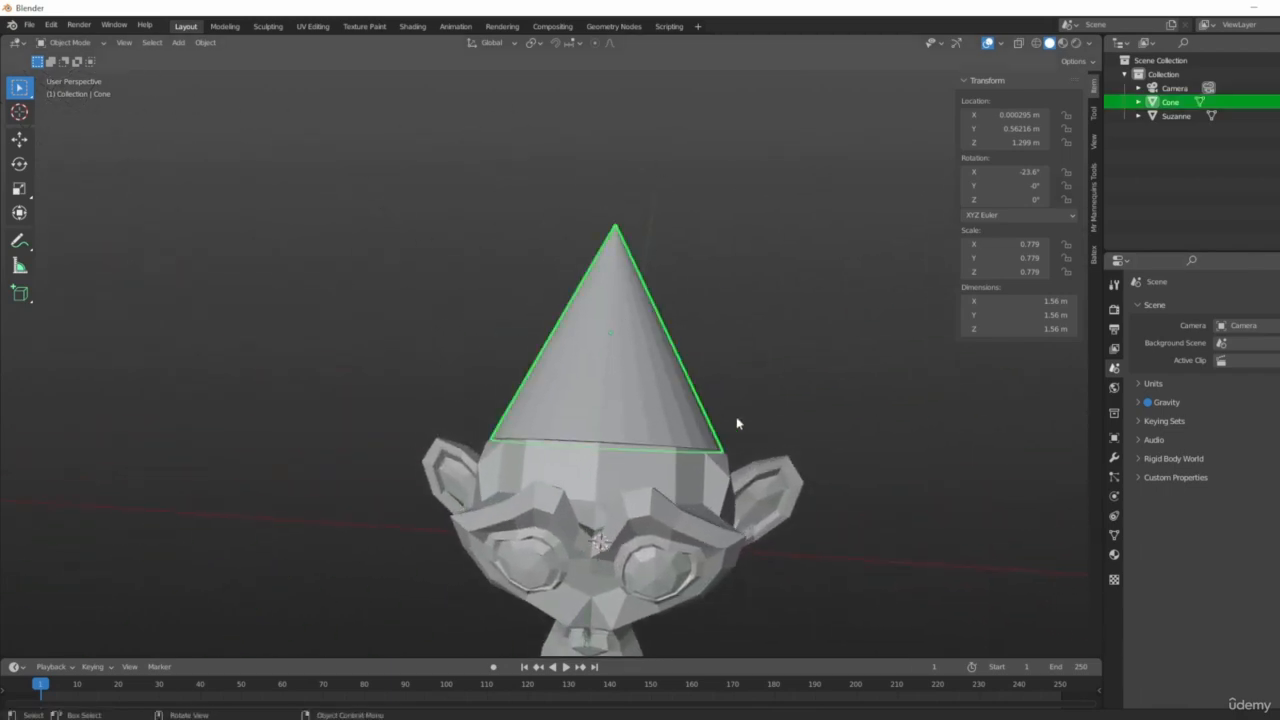
middle_click_drag(787, 548, 733, 348)
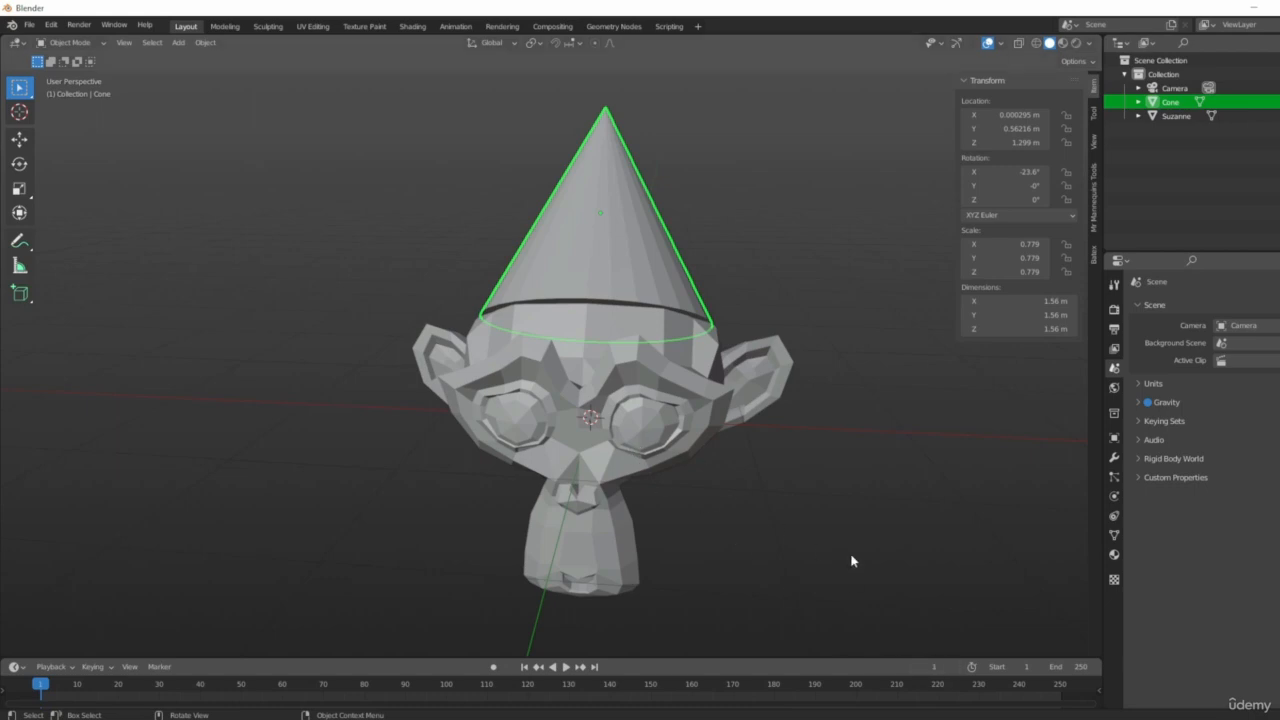
scroll(688, 448, "up", 6)
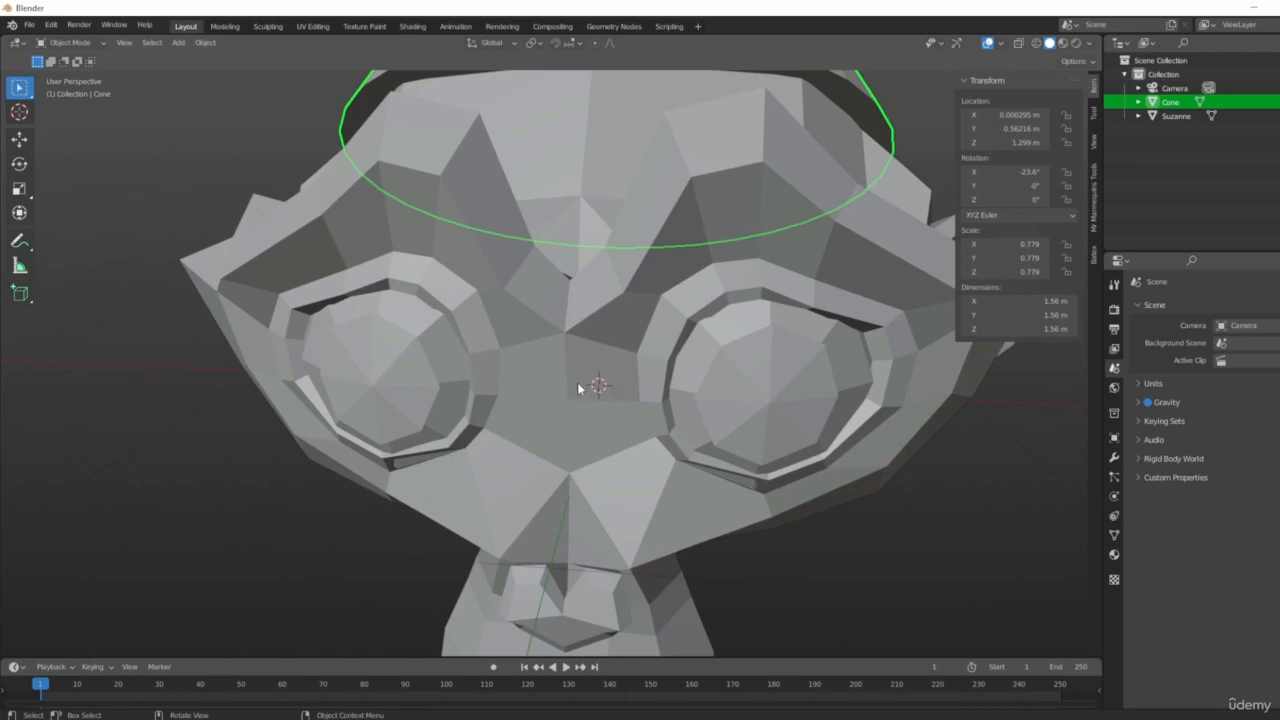
scroll(585, 386, "down", 6)
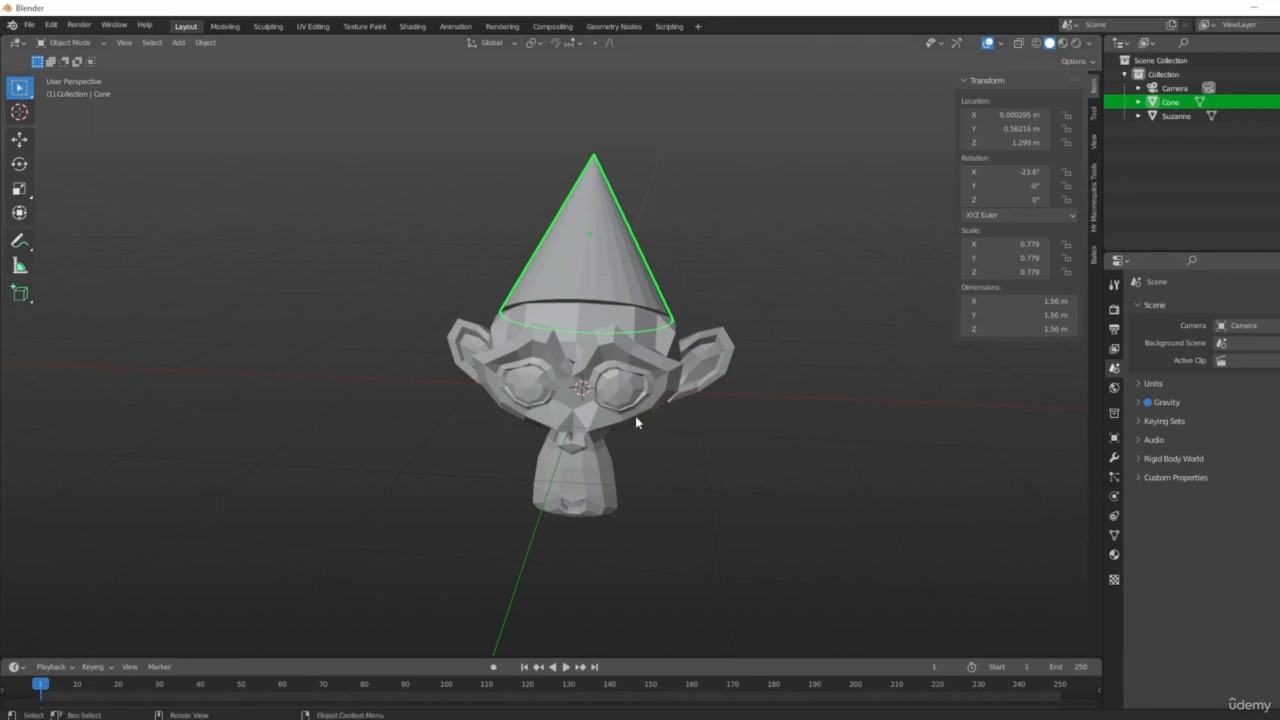
middle_click_drag(532, 368, 510, 525)
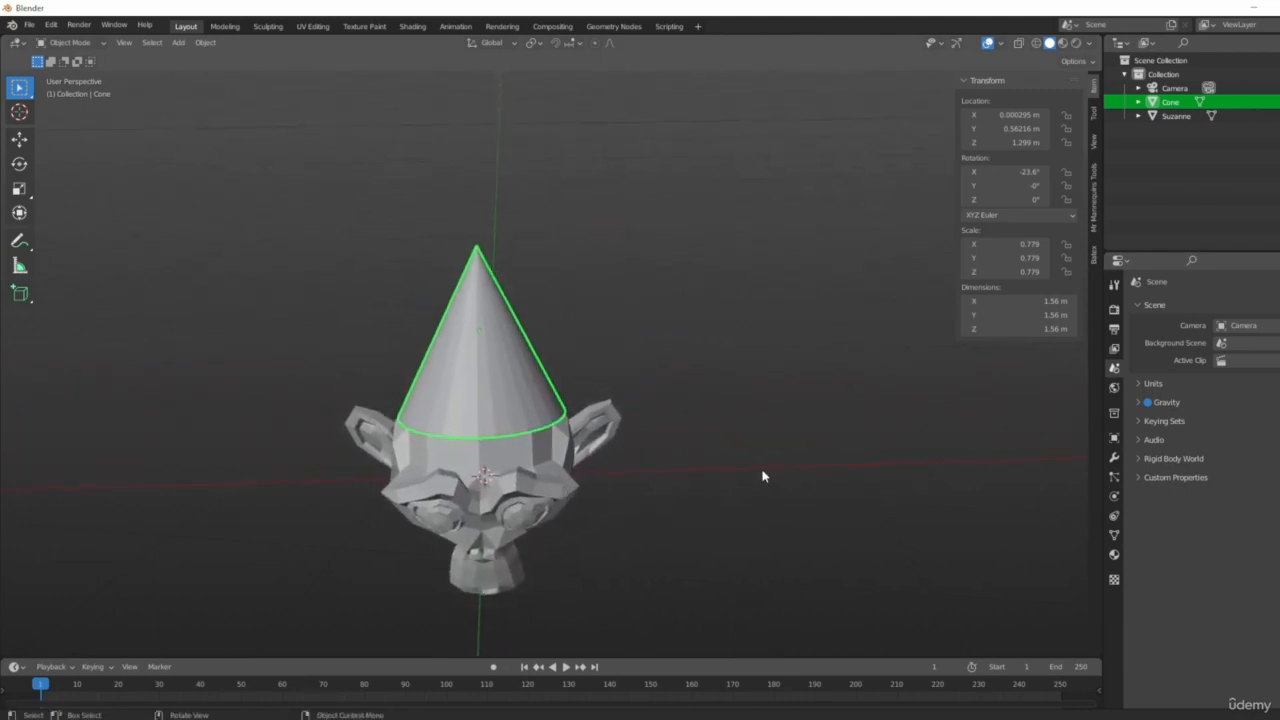
middle_click_drag(762, 476, 770, 445)
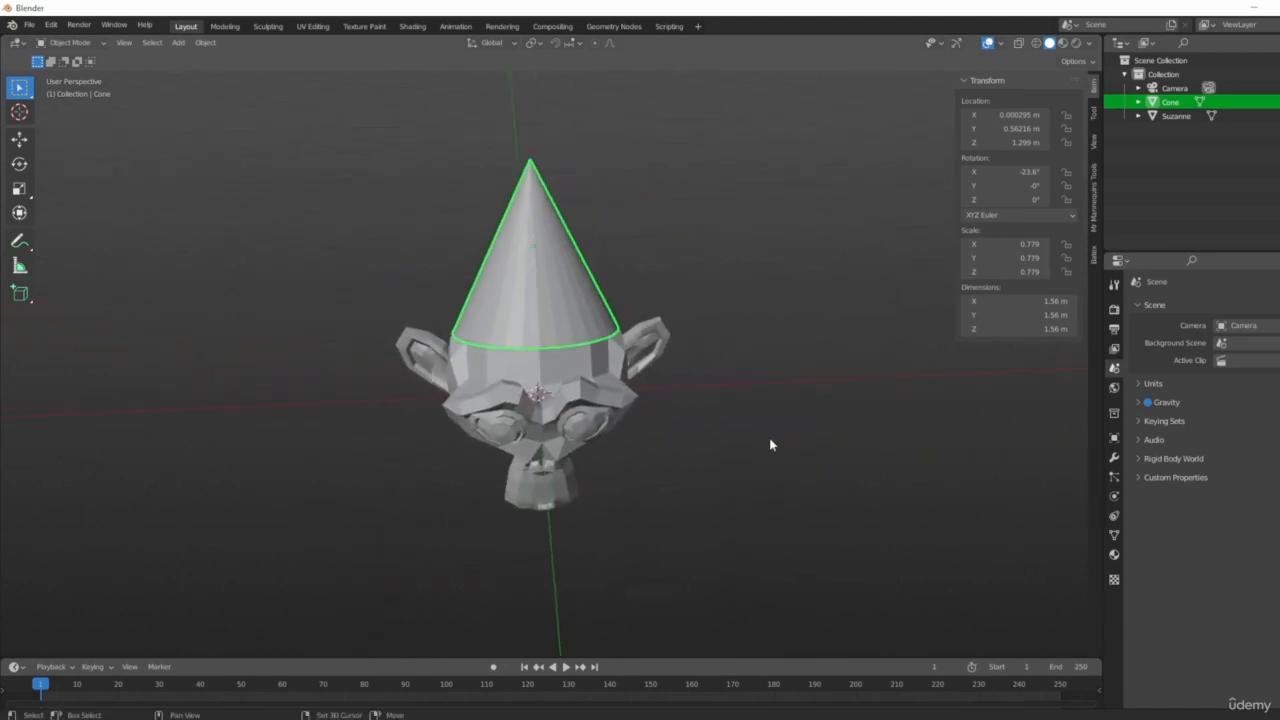
Step: Place the 3D cursor at several spots around the monkey head, ending beside it at about X 2.93 m, near the red axis
right_click(843, 381, "shift")
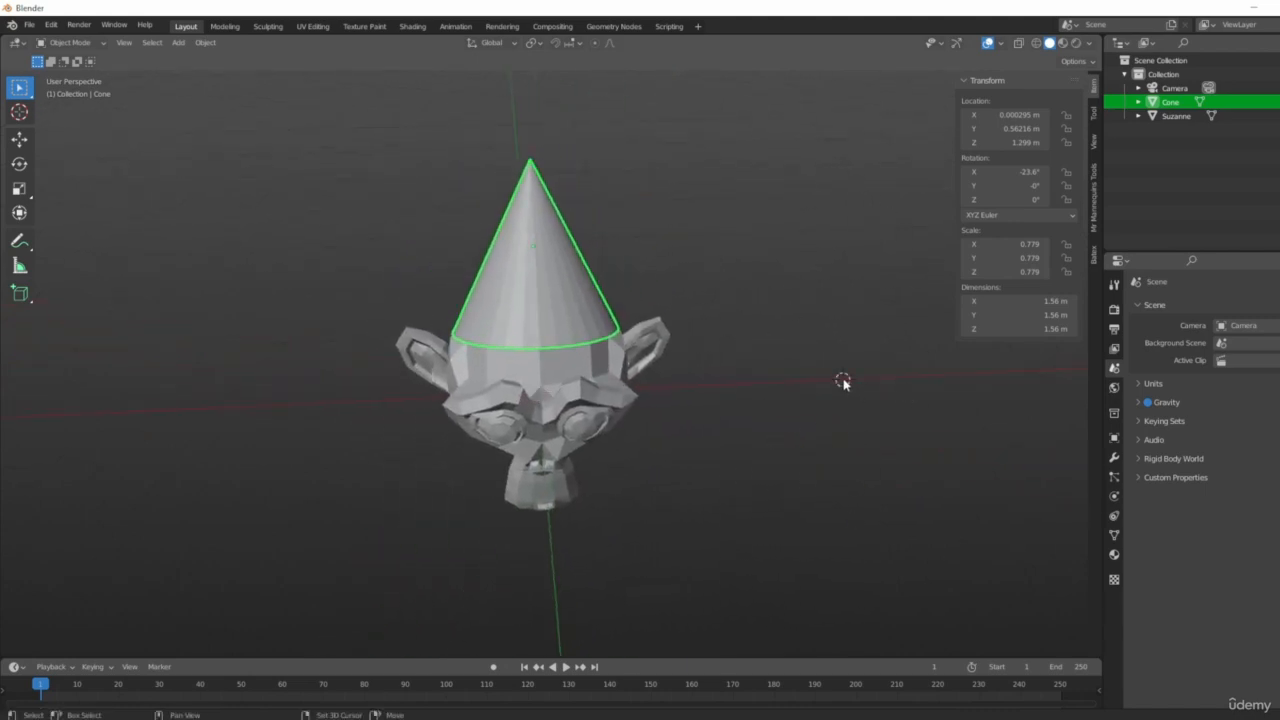
right_click(211, 409, "shift")
right_click(283, 580, "shift")
right_click(935, 545, "shift")
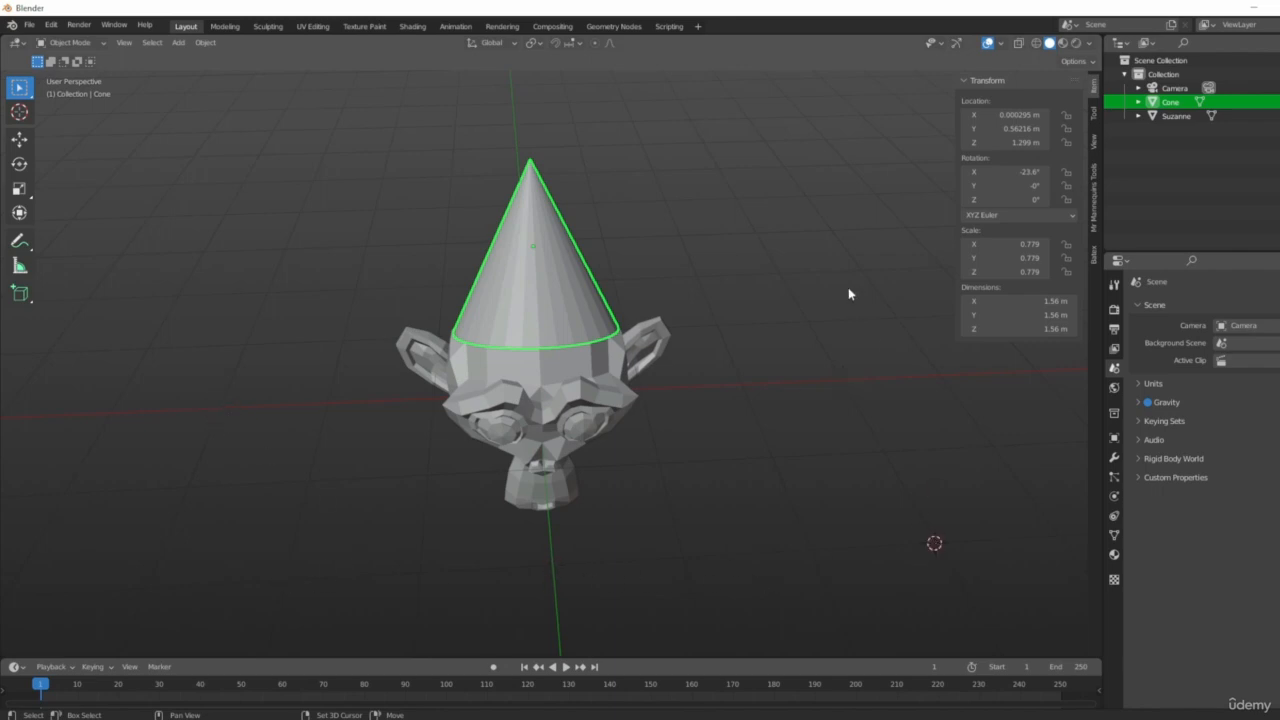
right_click(777, 276, "shift")
right_click(852, 384, "shift")
right_click(748, 384, "shift")
right_click(841, 380, "shift")
Step: Add a second cone at the 3D cursor beside the monkey head with 32 vertices, 1 m base radius and 2 m depth
middle_click_drag(791, 452, 766, 449)
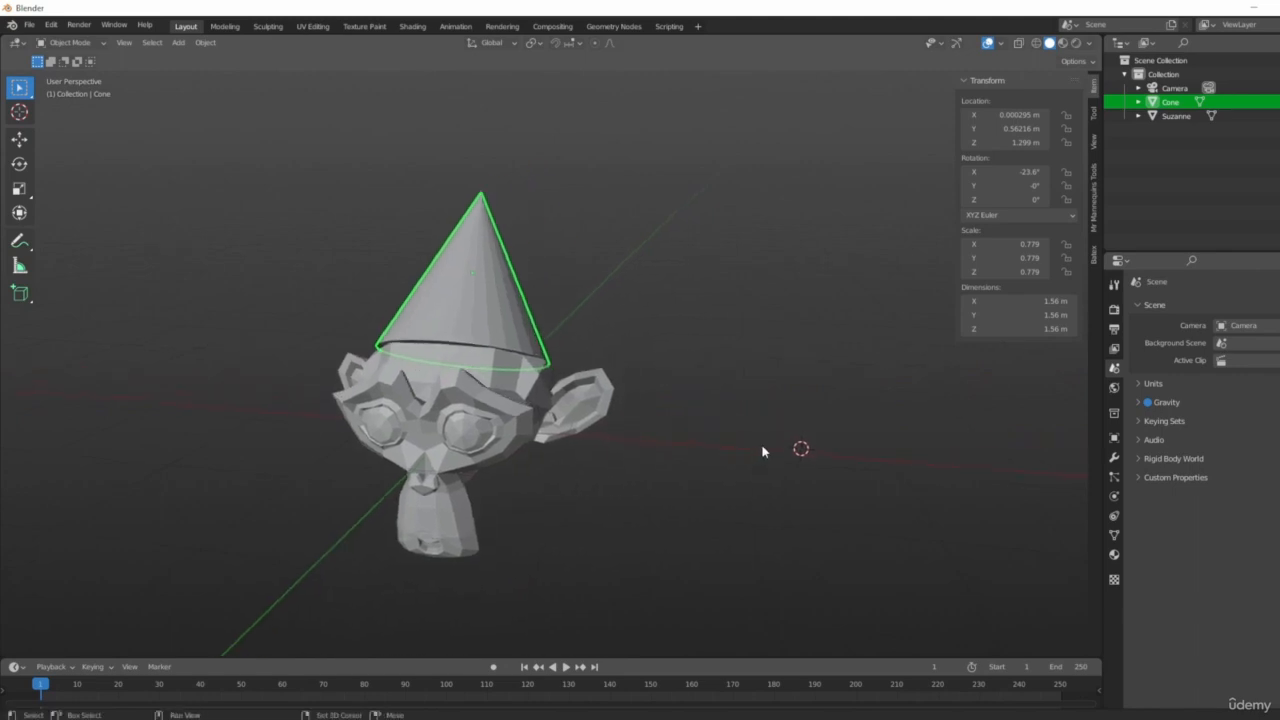
key("shift+a")
mouse_move(735, 425)
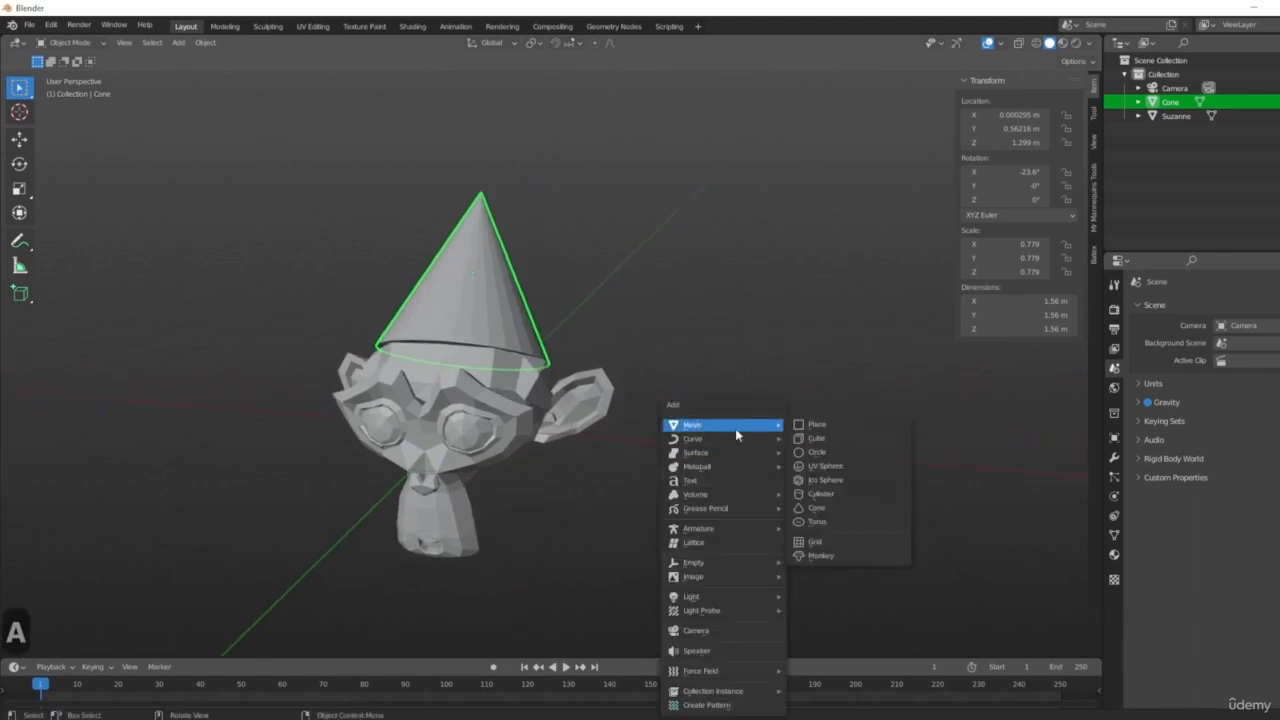
left_click(858, 508)
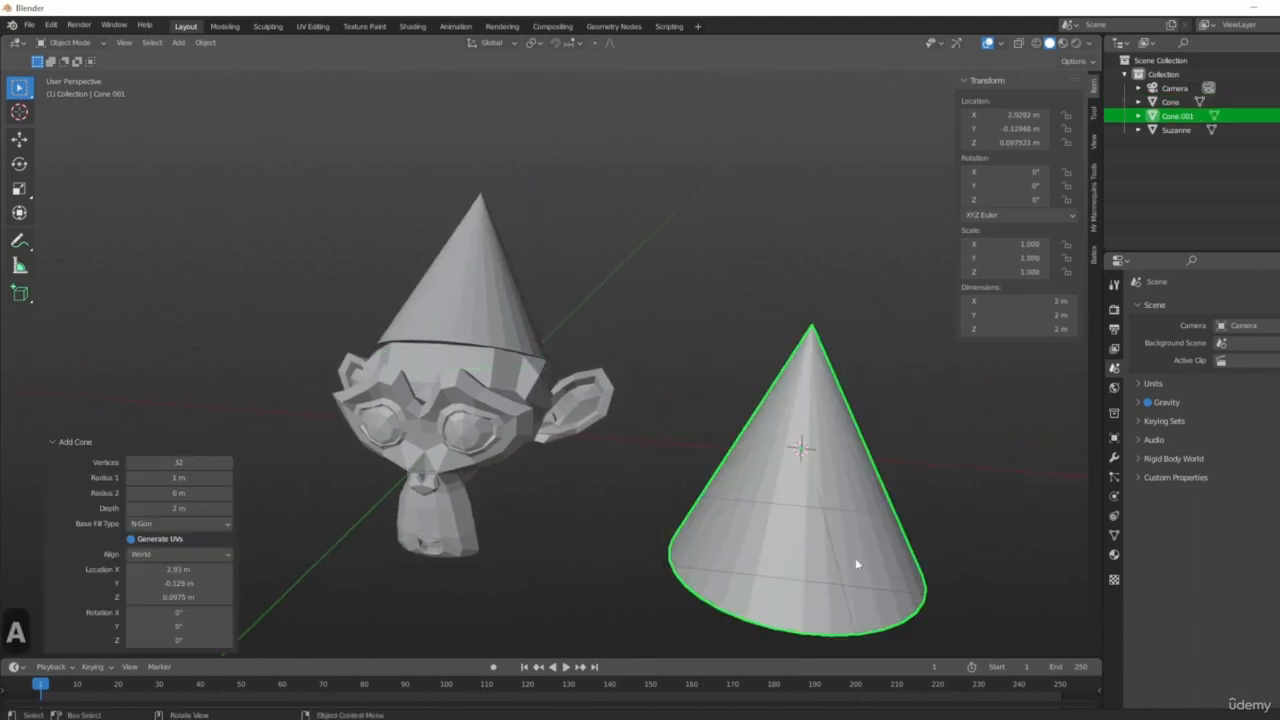
middle_click_drag(855, 563, 795, 443)
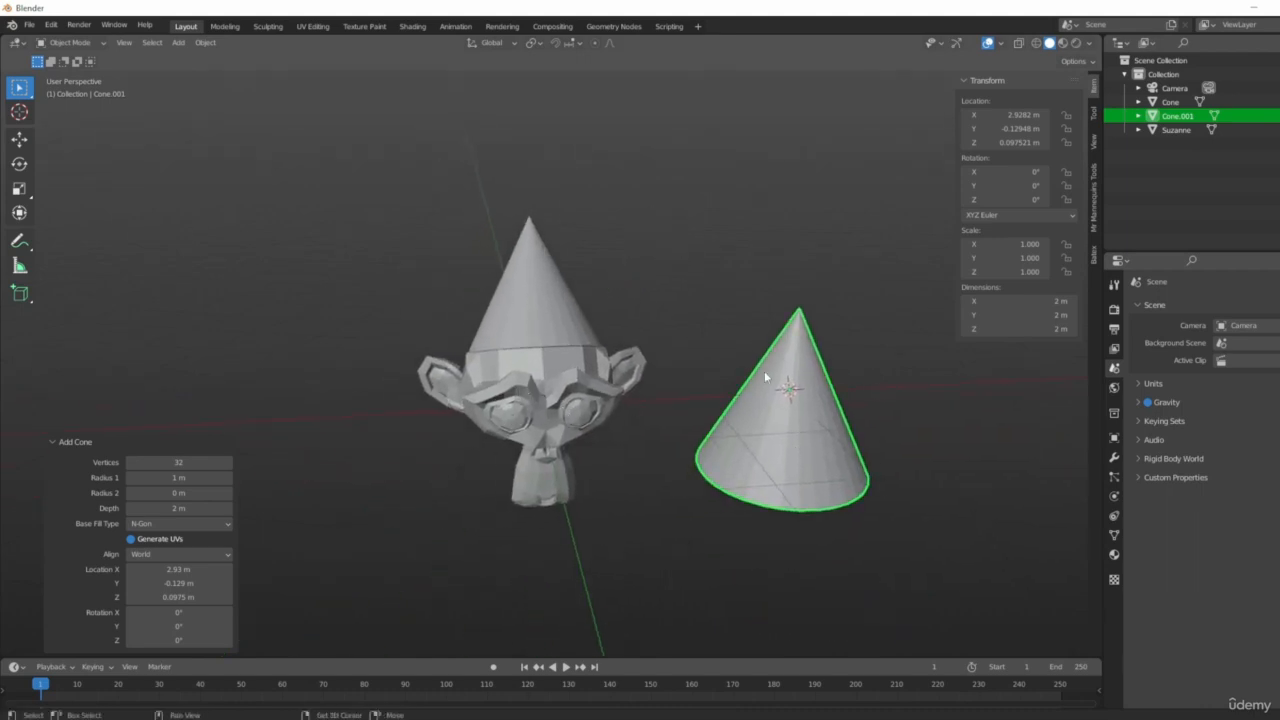
Step: Reset the 3D cursor to the world origin and frame all objects
middle_click_drag(766, 371, 923, 366, "shift")
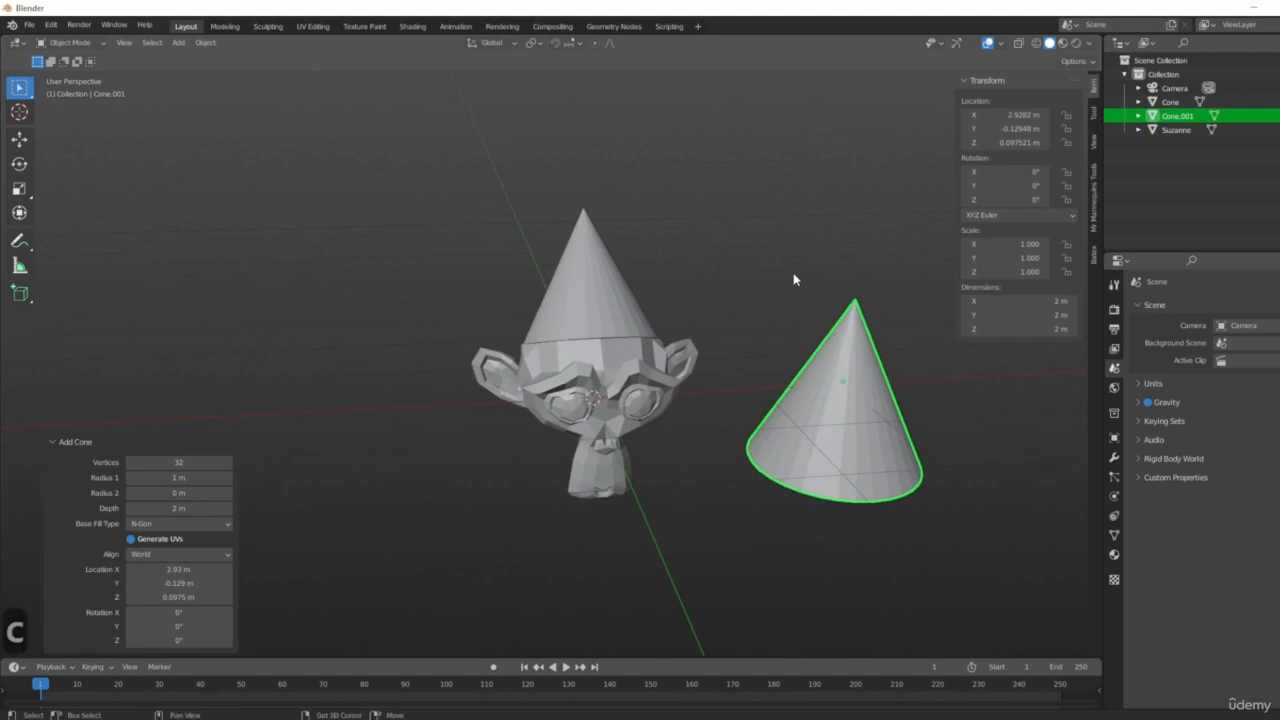
scroll(794, 277, "down", 4)
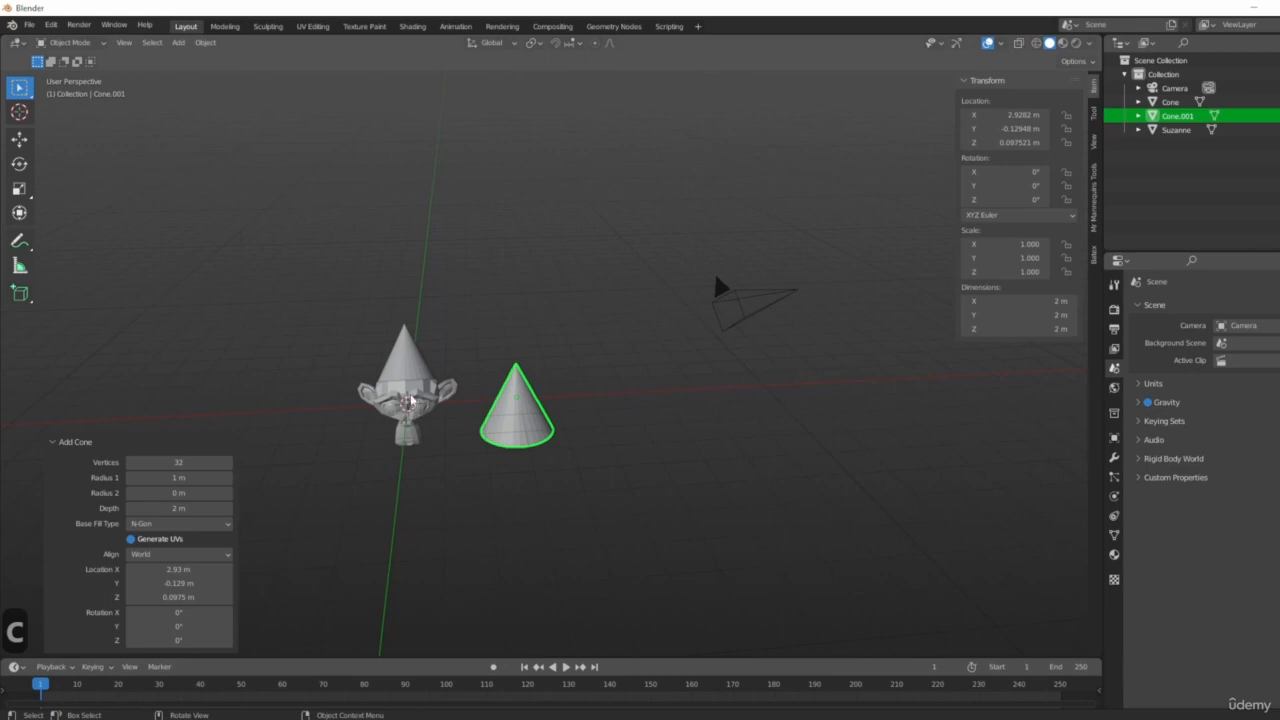
middle_click_drag(568, 381, 665, 391, "shift")
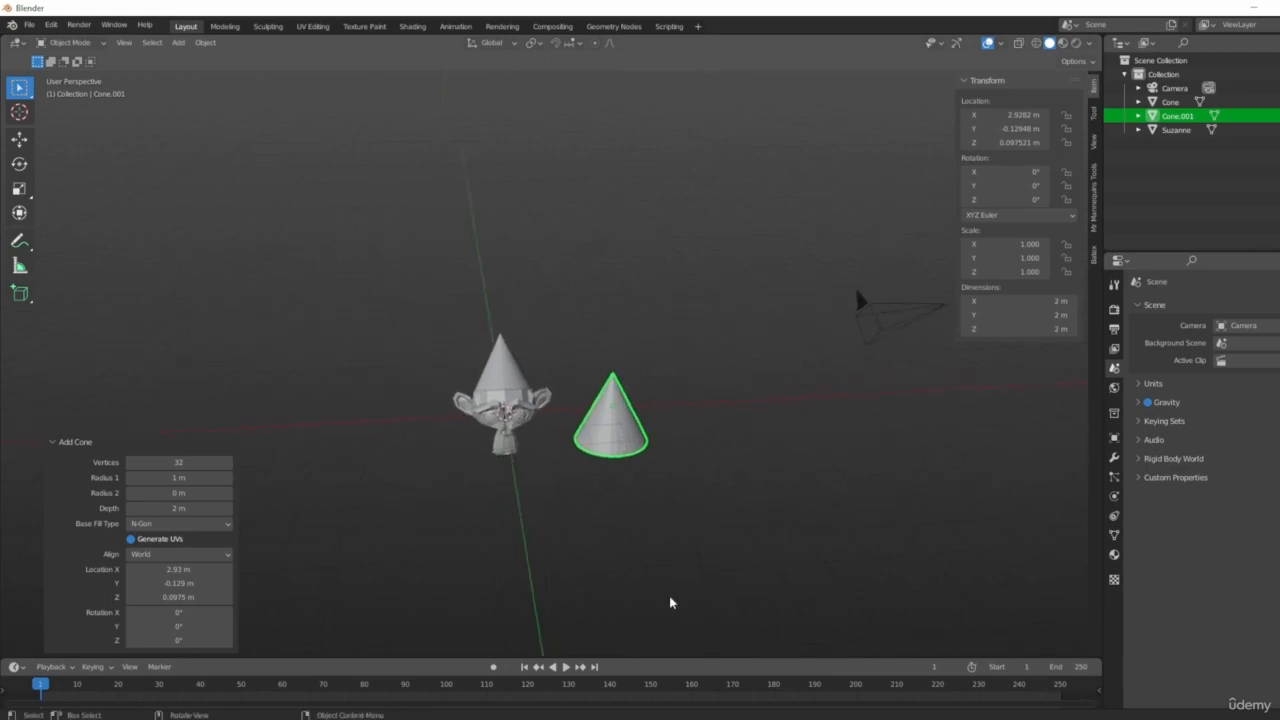
scroll(437, 441, "up", 3)
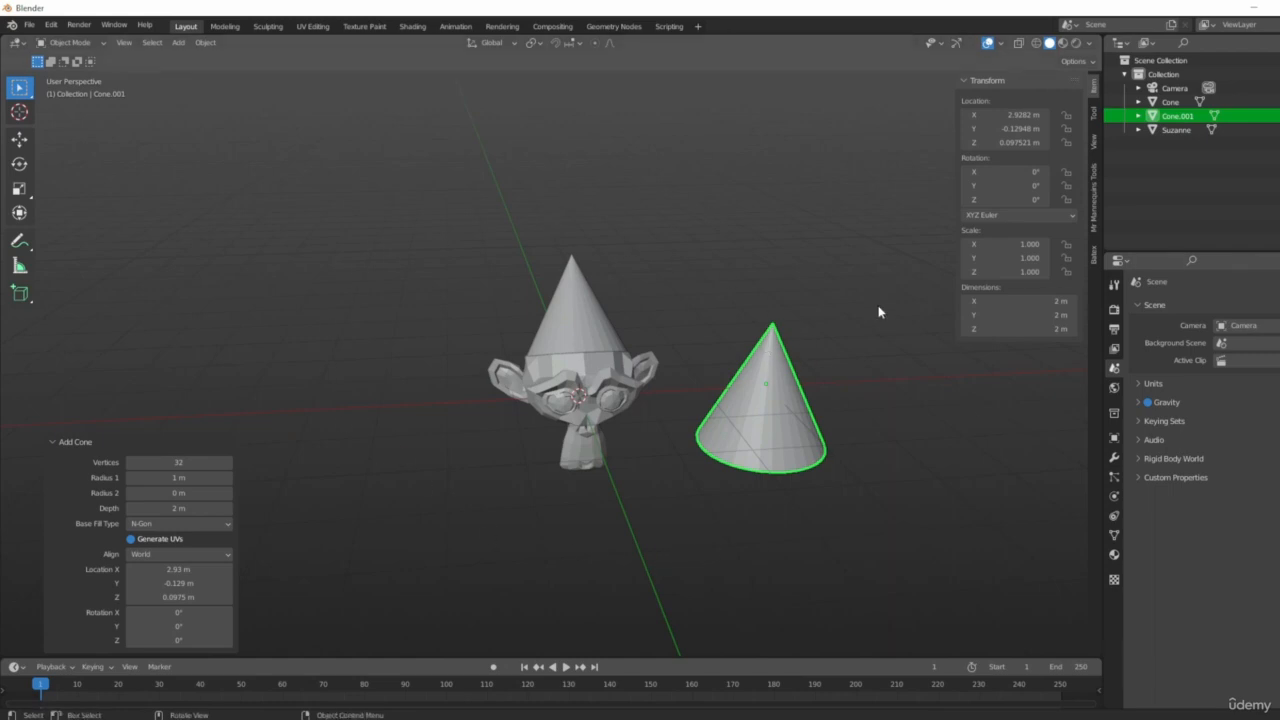
Step: Navigate far away until the objects are out of view, and recentre the view on the whole scene
scroll(742, 371, "down", 6)
middle_click_drag(744, 371, 558, 334)
scroll(671, 370, "down", 6)
middle_click_drag(830, 440, 550, 327, "shift")
scroll(586, 369, "down", 8)
middle_click_drag(680, 400, 583, 389, "shift")
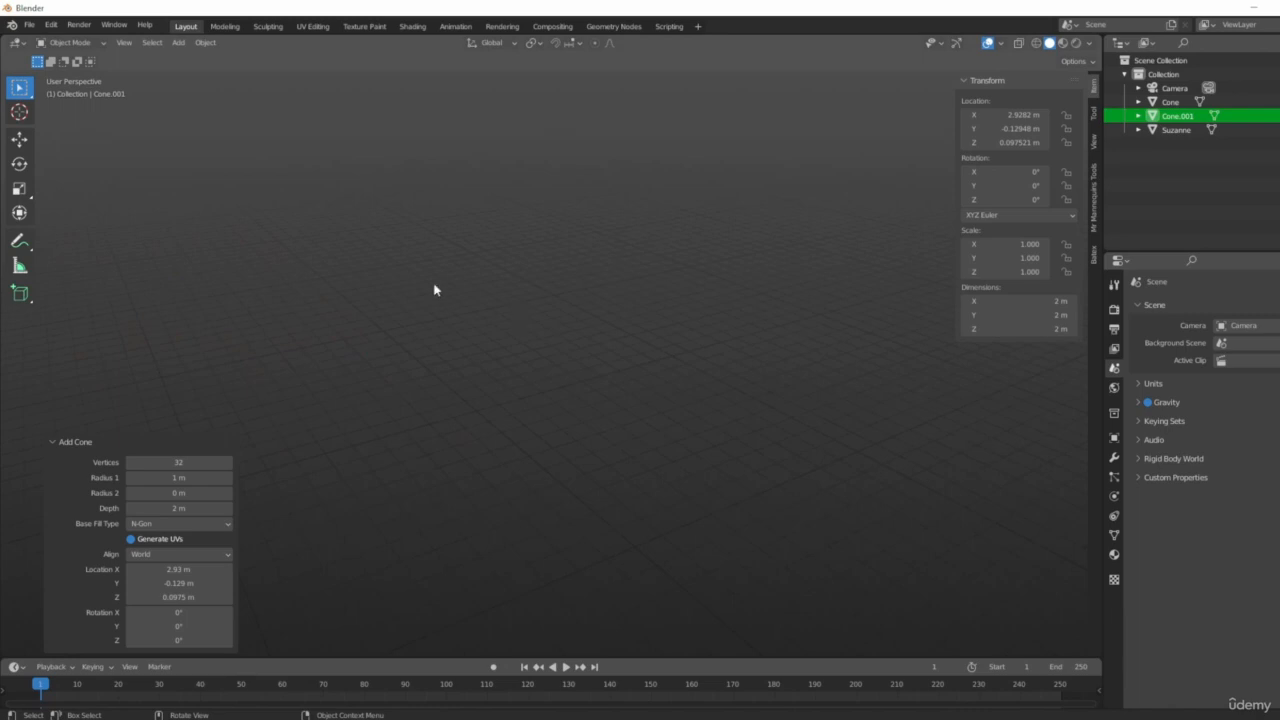
key("shift+c")
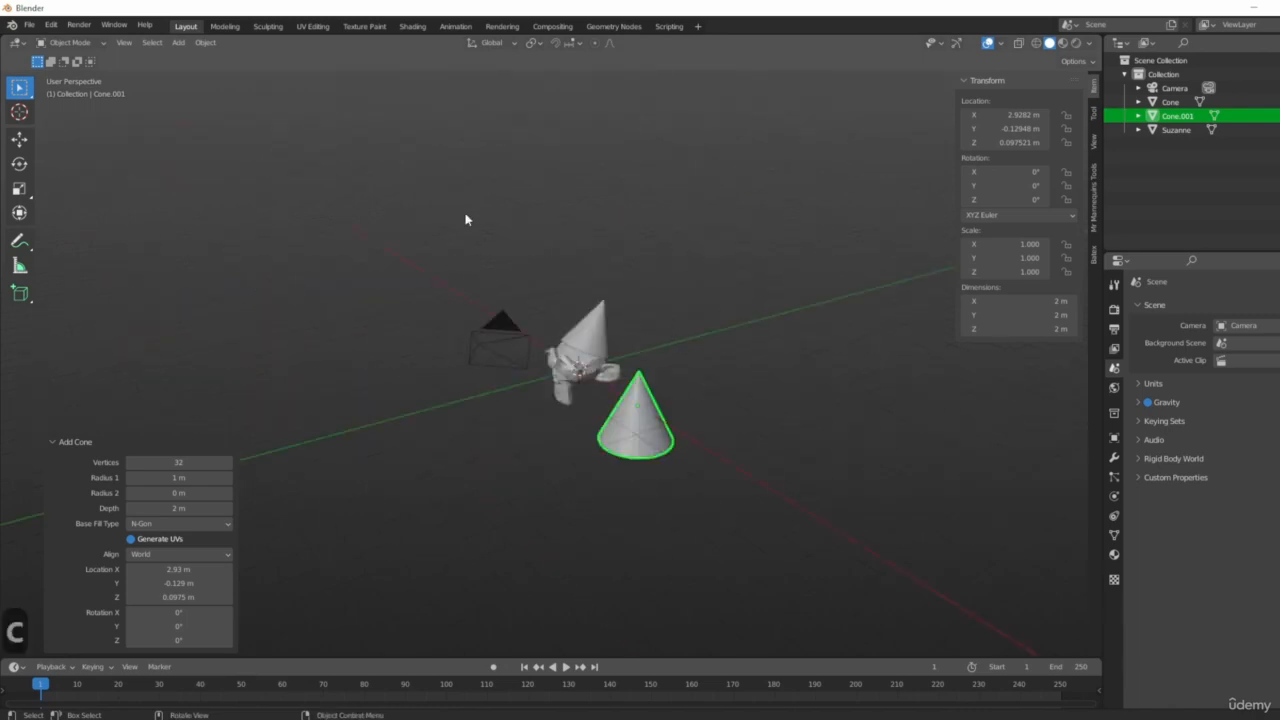
Step: Select the second cone, standing beside the monkey head, and view both closer from the front
middle_click_drag(309, 437, 485, 362)
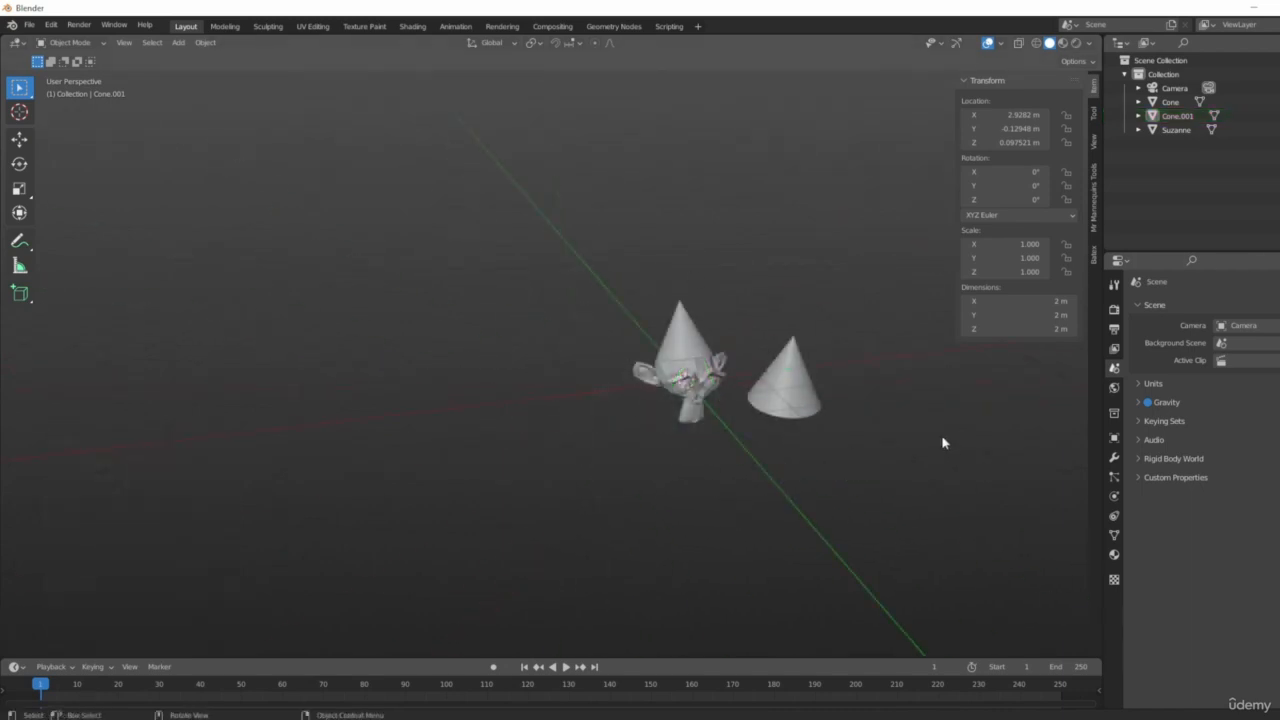
middle_click_drag(894, 434, 718, 390)
scroll(723, 478, "up", 2)
left_click(718, 390)
middle_click_drag(790, 488, 751, 494)
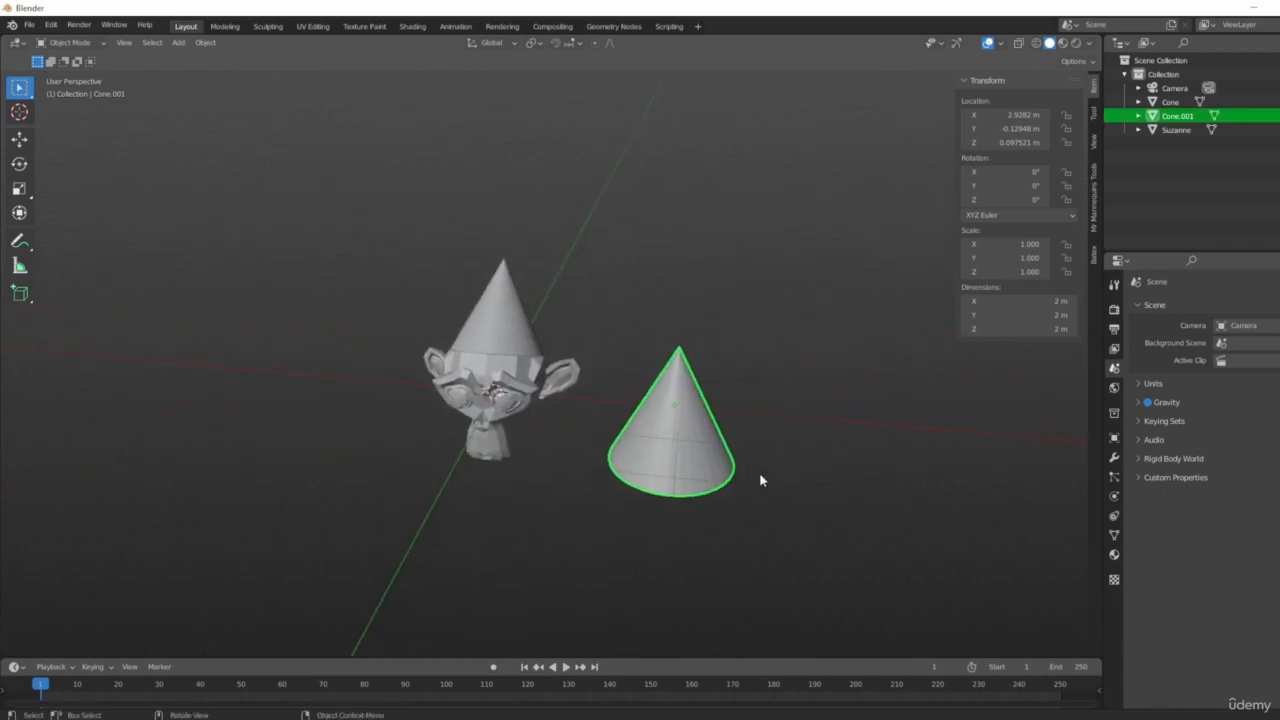
Step: Duplicate the selected cone about 2.96 m farther along X, and duplicate that copy about 4.07 m constrained to the Y axis
key("shift+d")
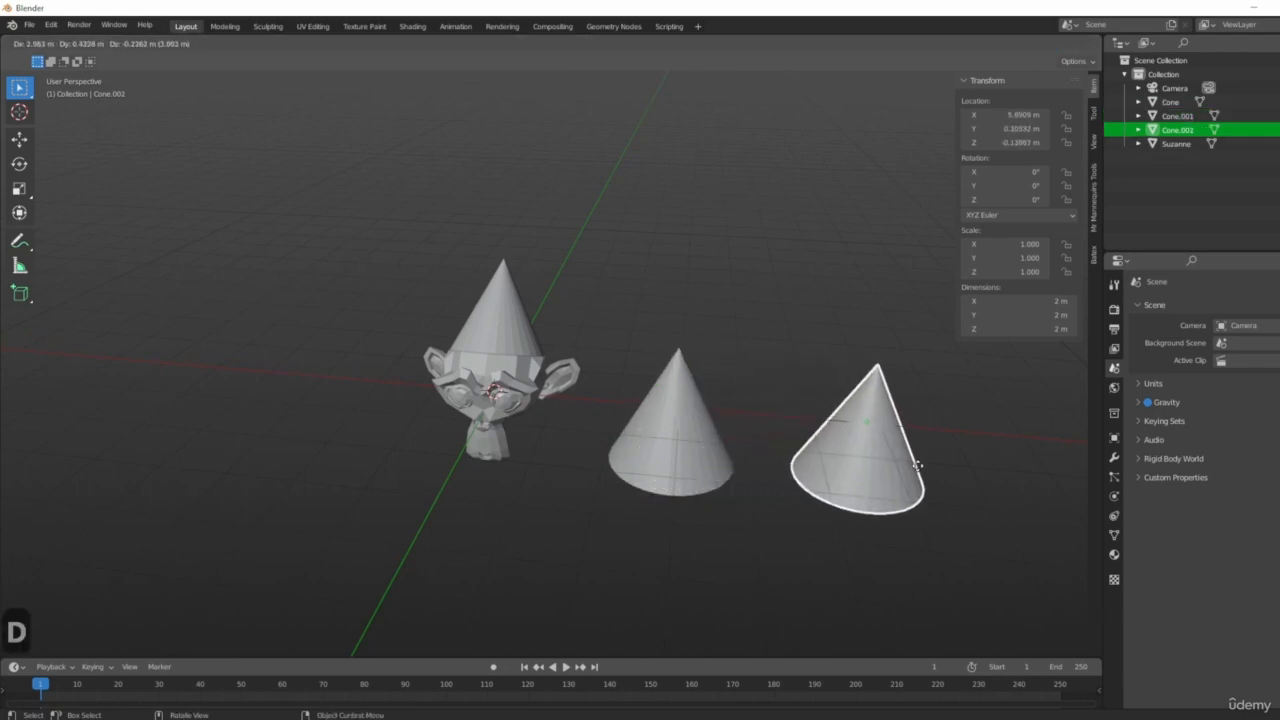
left_click(919, 471)
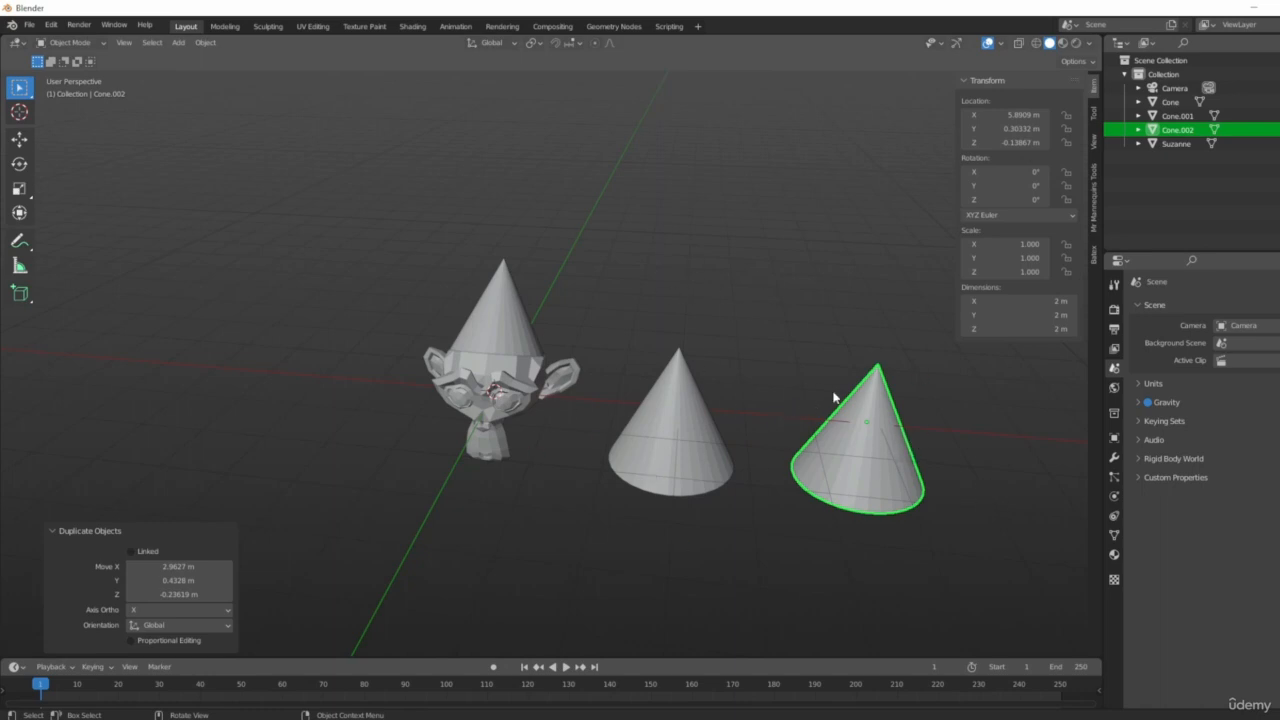
middle_click_drag(833, 397, 911, 543)
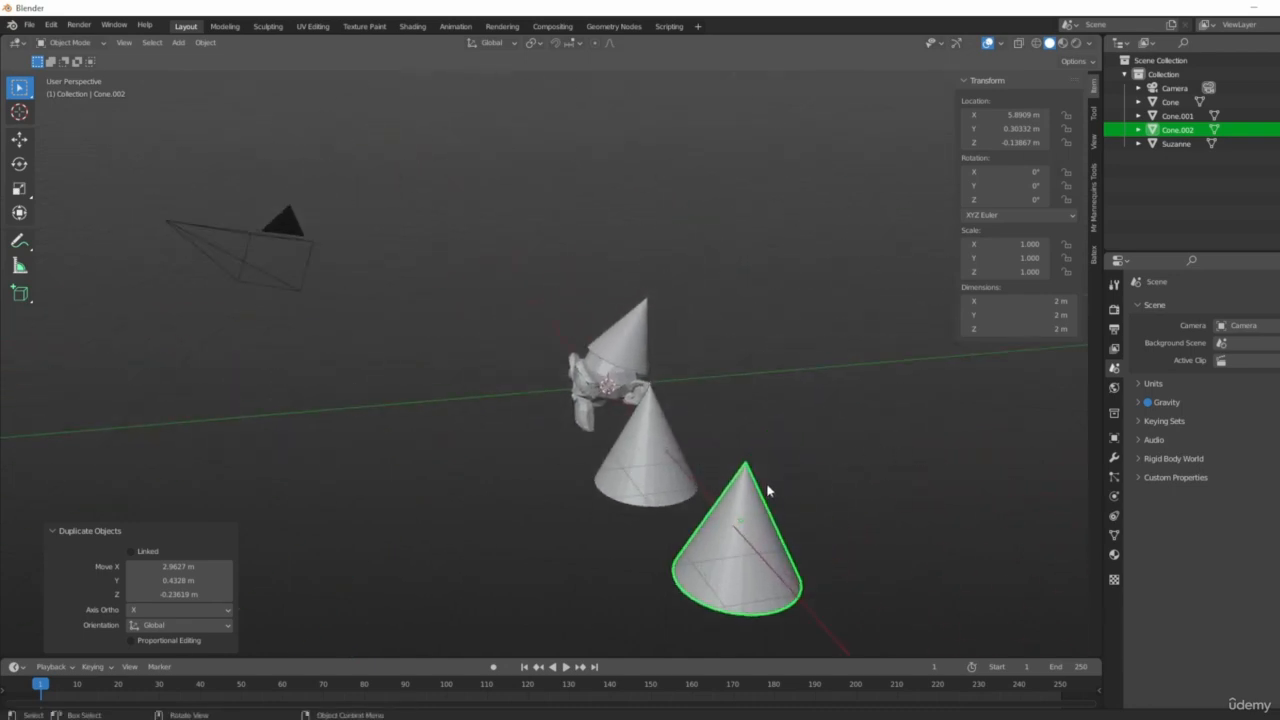
middle_click_drag(903, 523, 728, 478)
key("shift+d")
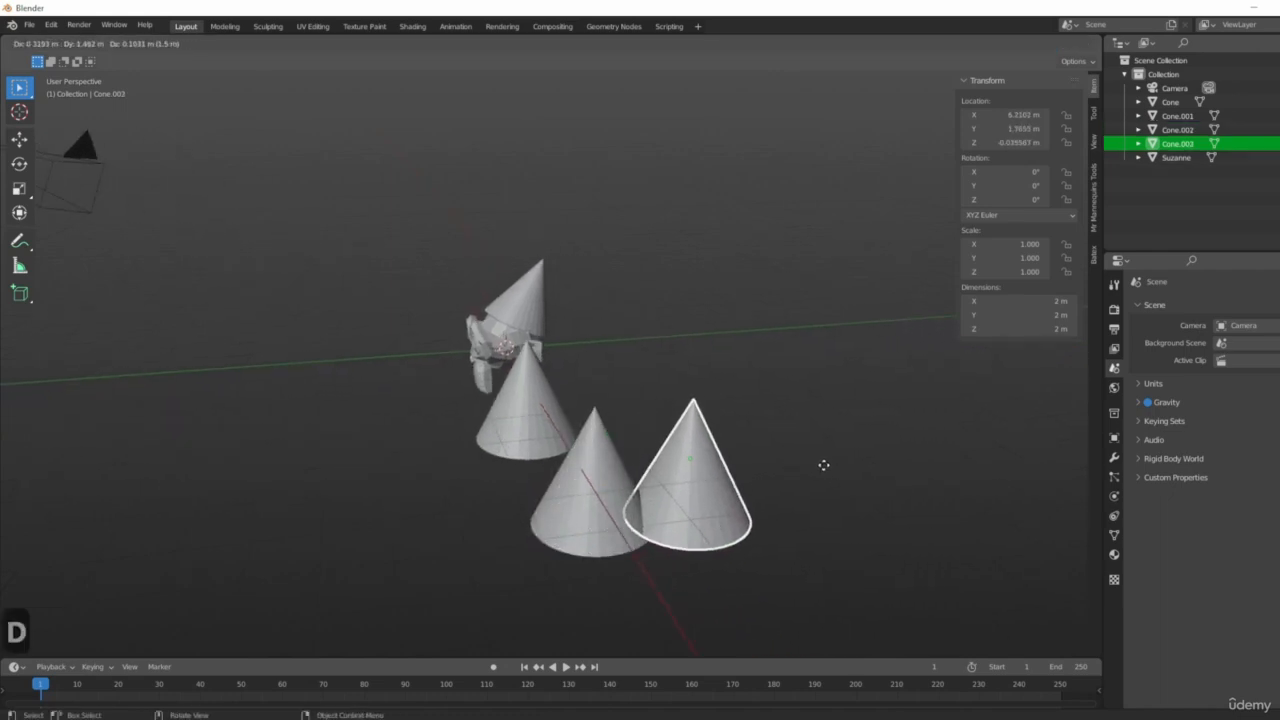
key("y")
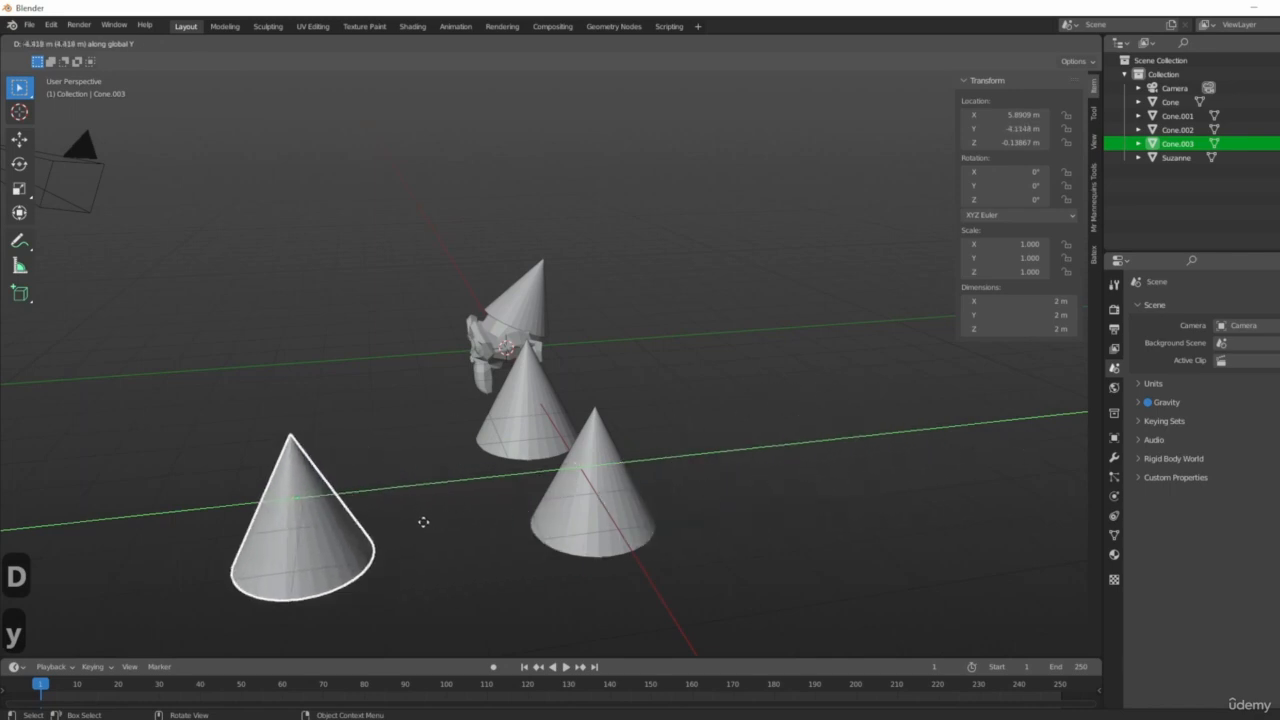
left_click(962, 461)
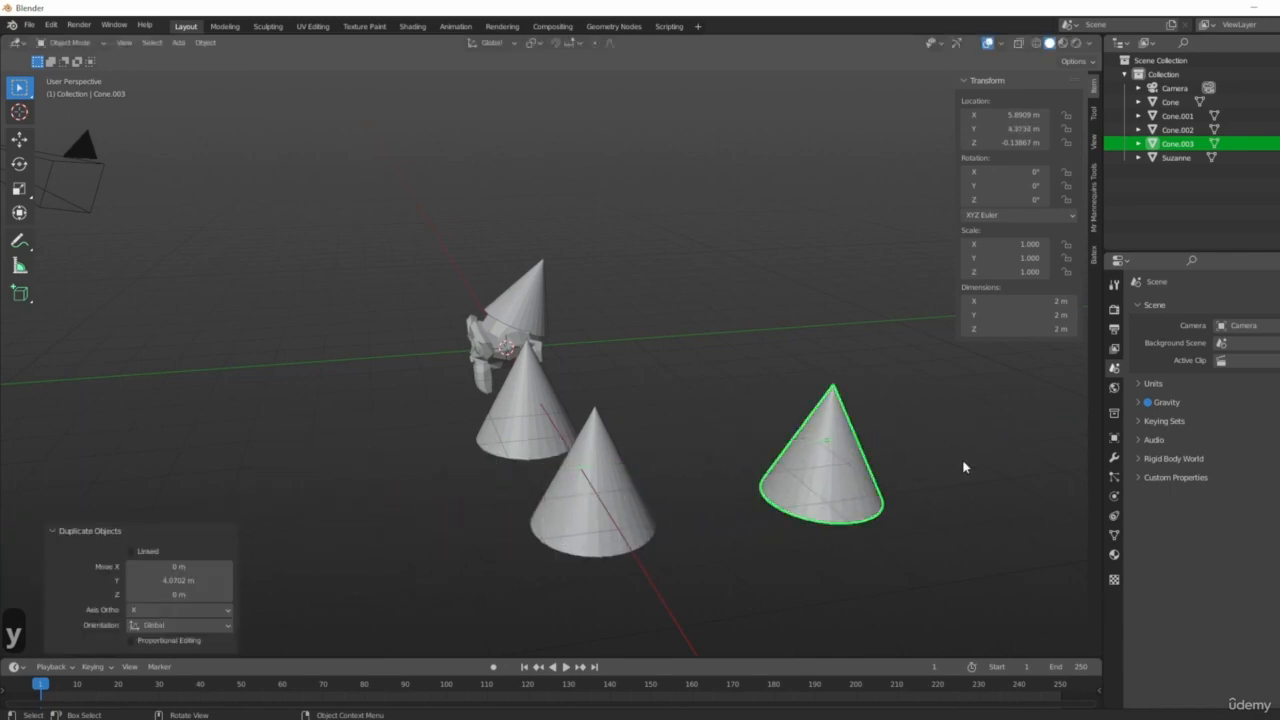
Step: Select the three loose cones one after another and compare their names in the Outliner
middle_click_drag(965, 467, 917, 388)
middle_click_drag(590, 440, 694, 434, "shift")
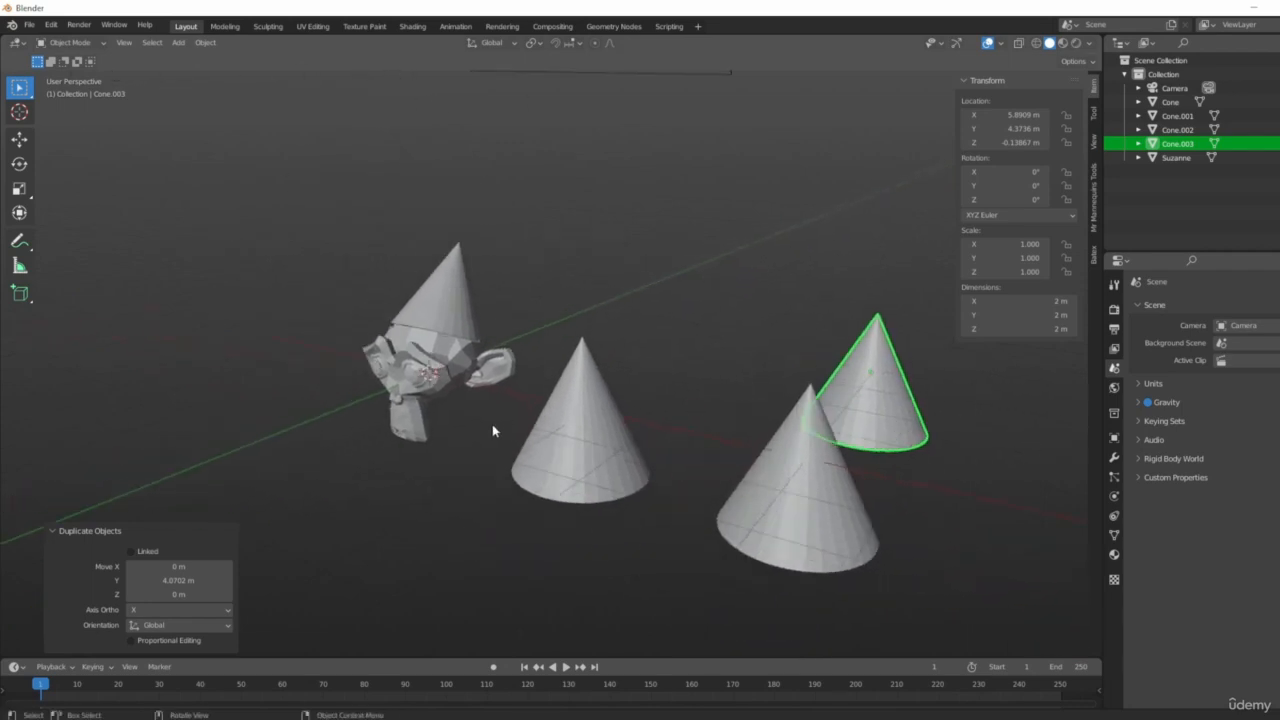
left_click(573, 444)
left_click(835, 528)
left_click(892, 393)
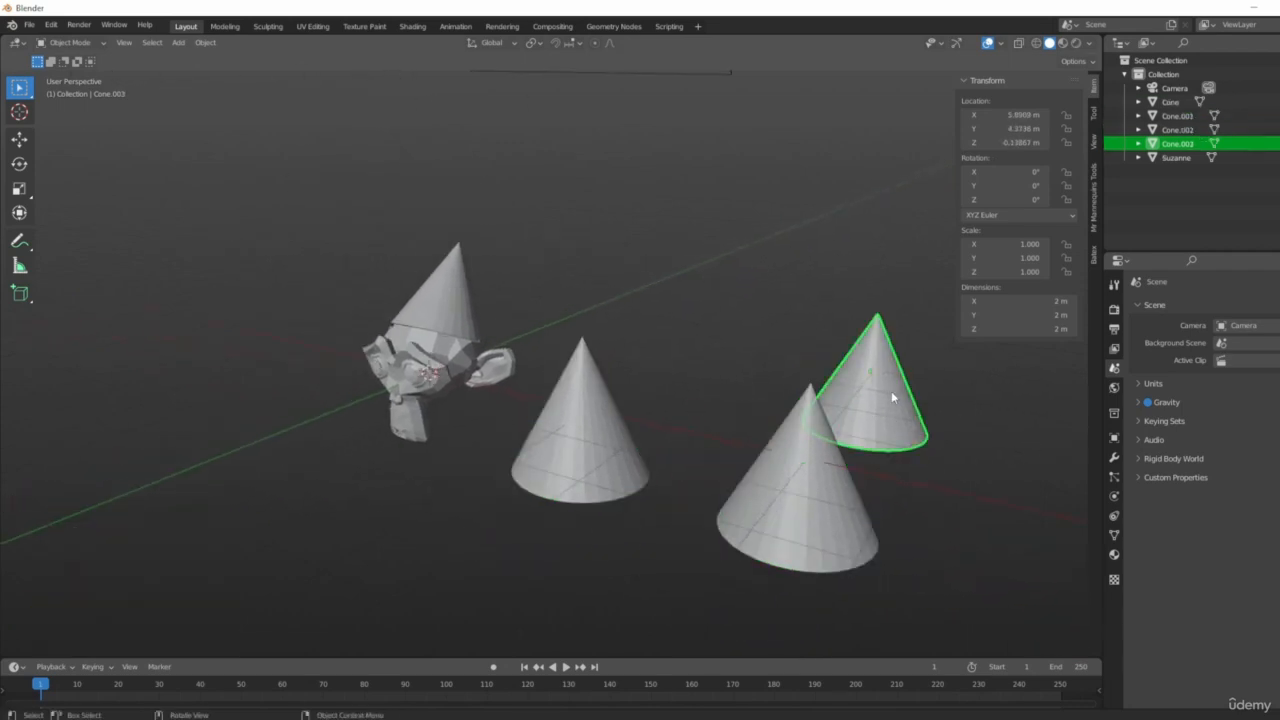
left_click(602, 442)
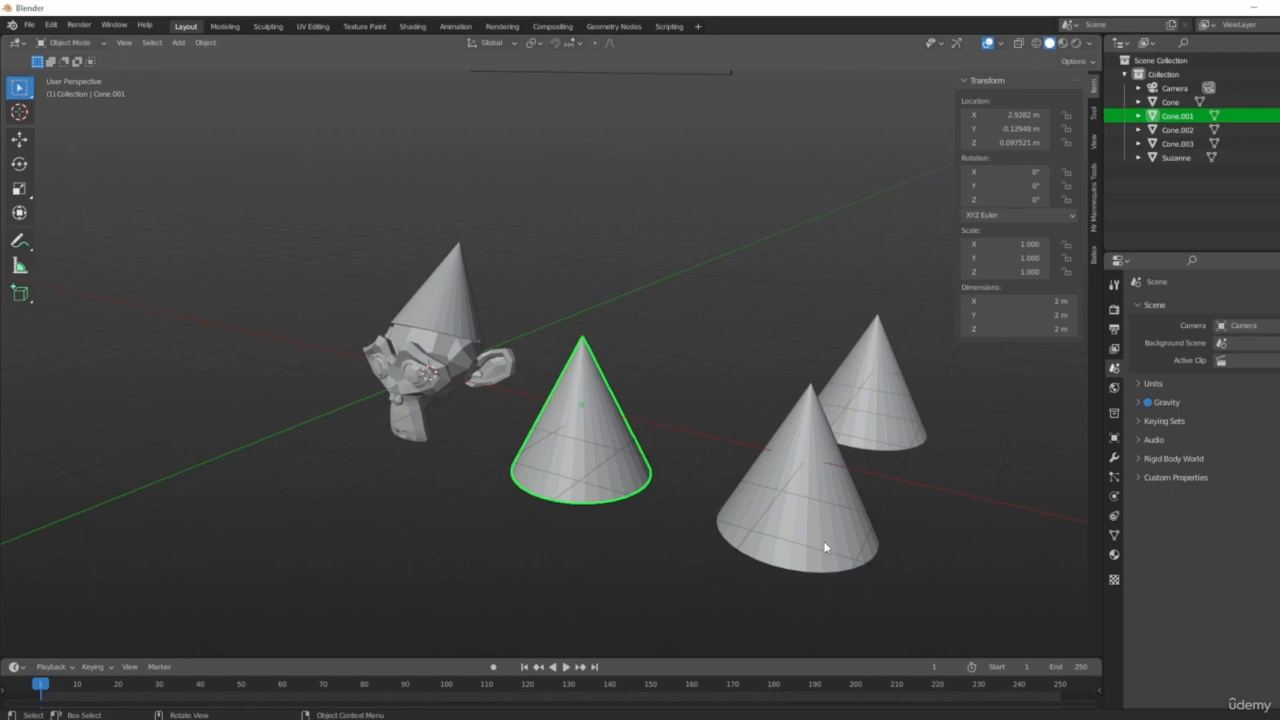
scroll(850, 435, "down", 3)
scroll(757, 434, "up", 4)
middle_click_drag(622, 430, 757, 503)
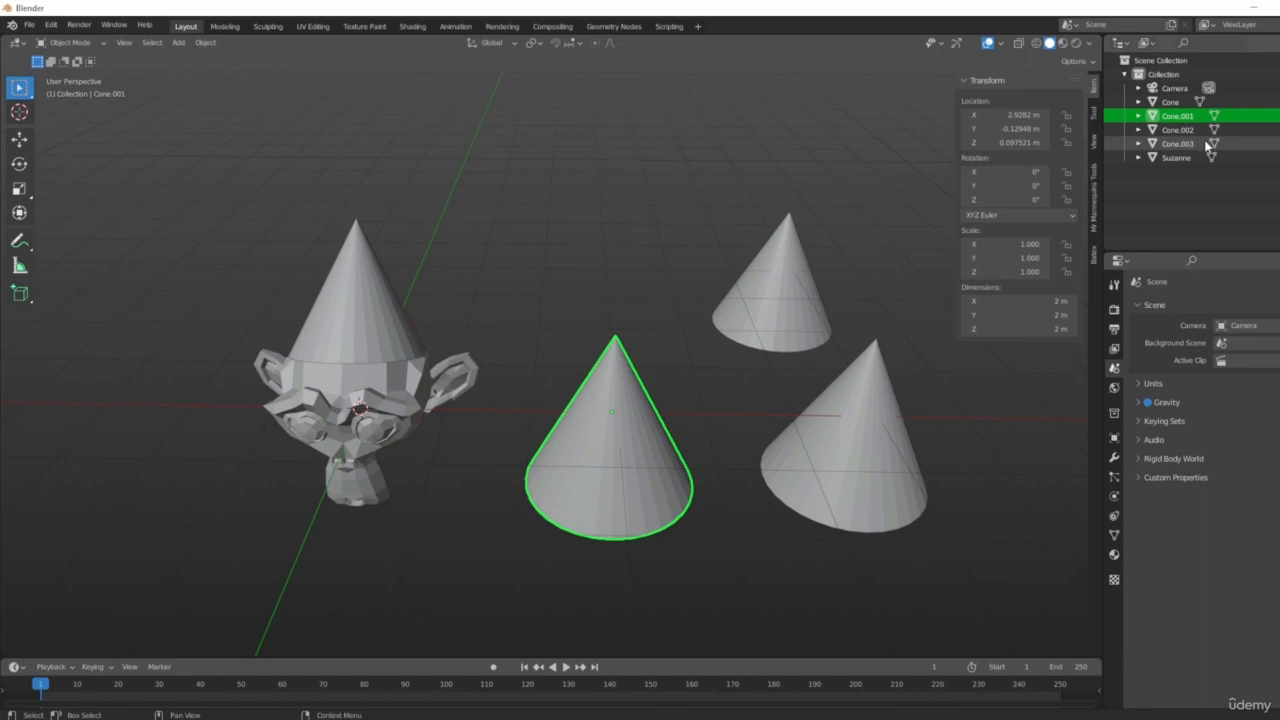
left_click(873, 496)
left_click(800, 293)
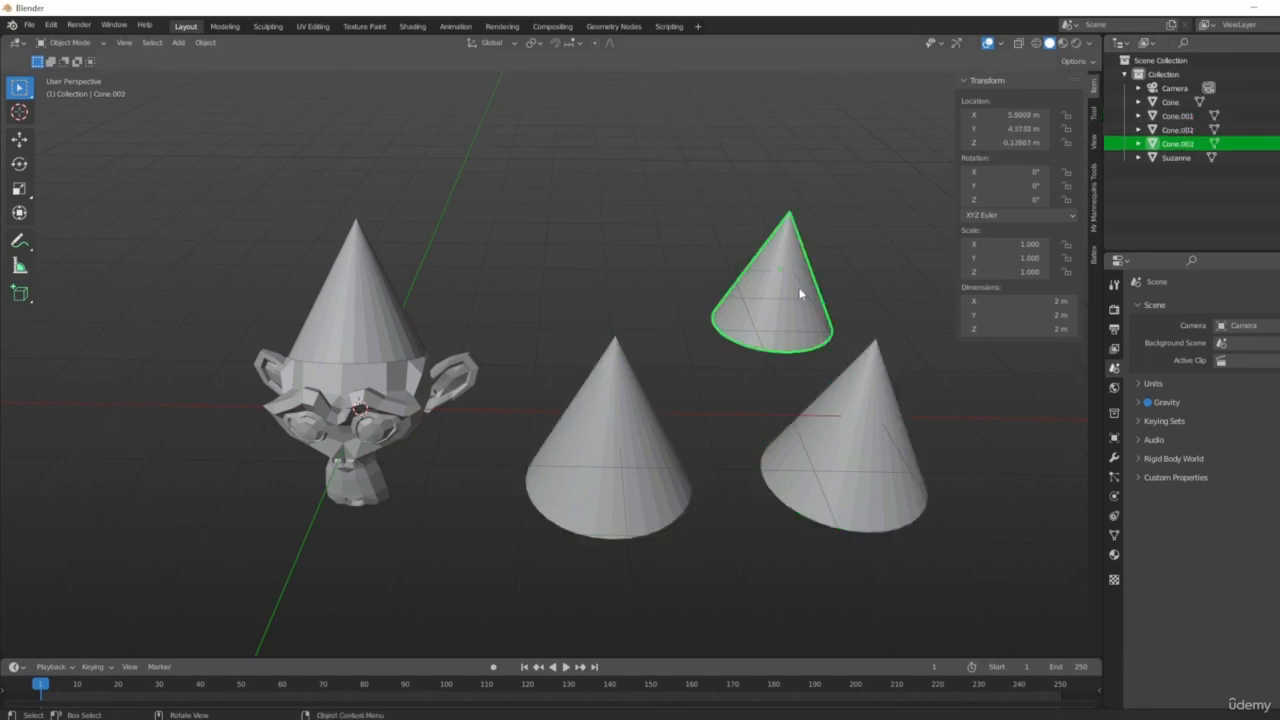
left_click(581, 525)
left_click(826, 503)
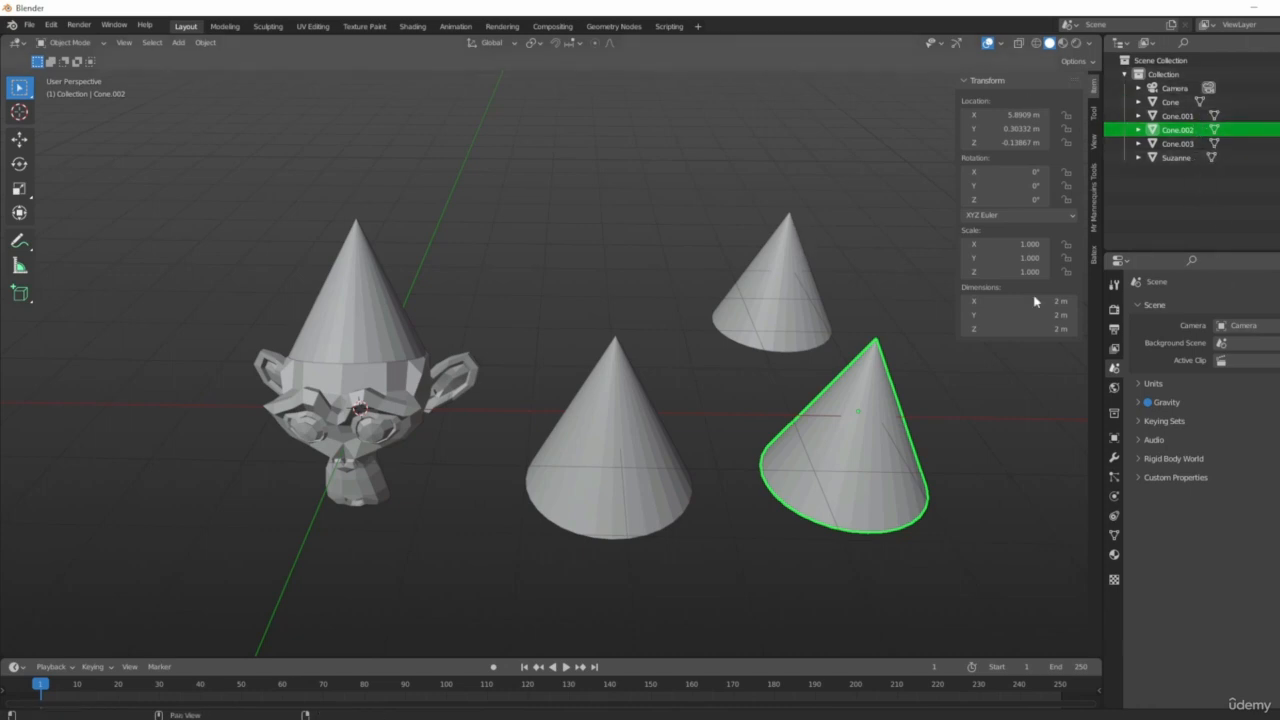
Step: Rename the object Cone.001 in the Outliner as Cone01
double_click(1187, 114)
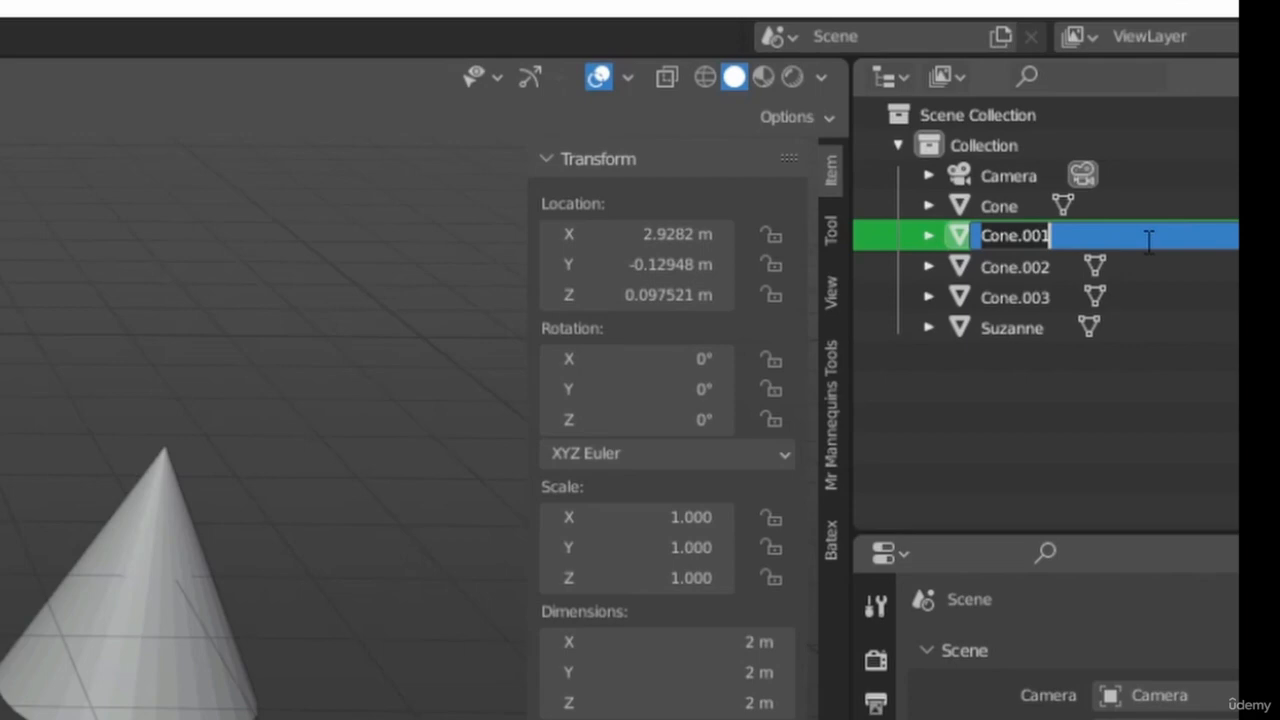
type("Cone")
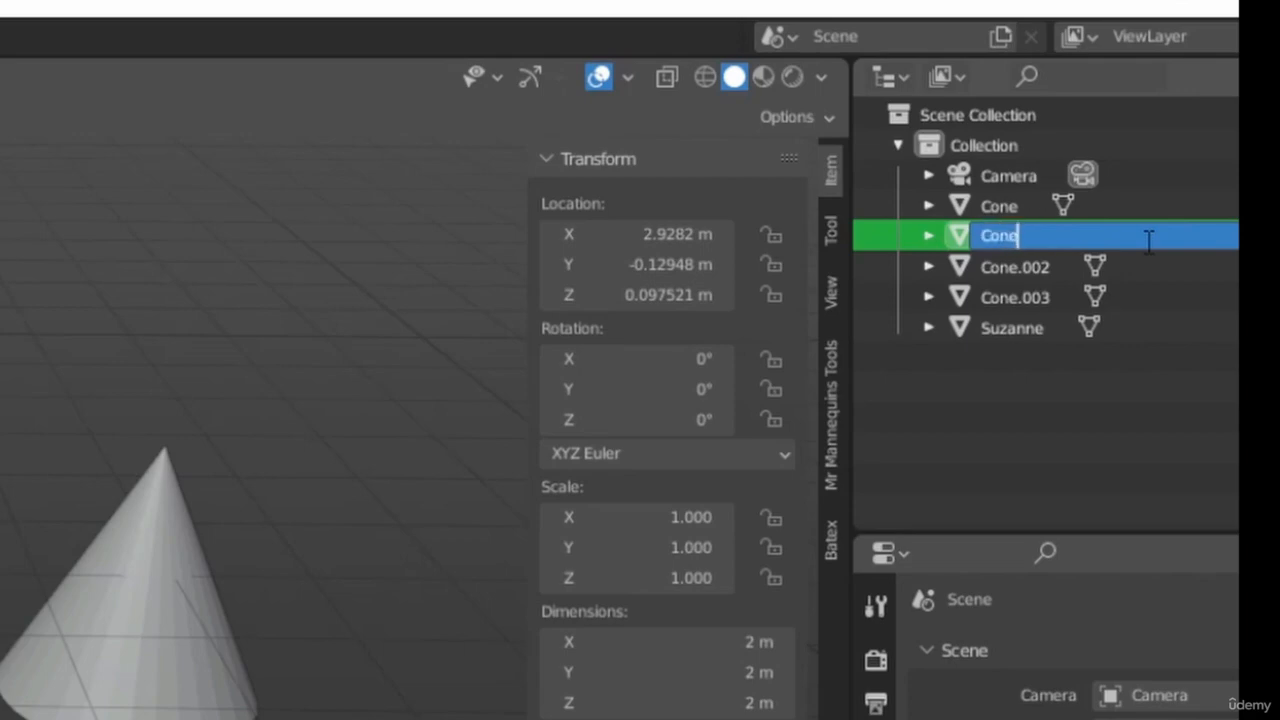
type("01")
key("Return")
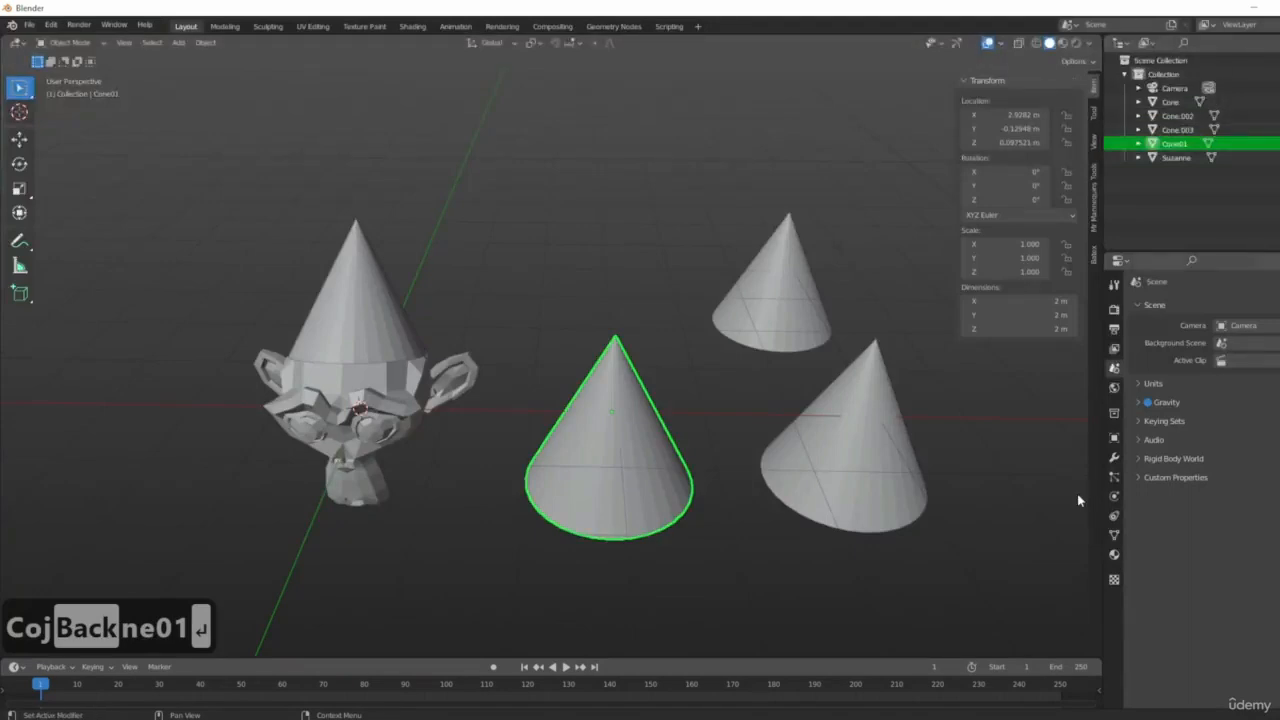
Step: Select the cone on the monkey head and rename it as Hat
middle_click_drag(620, 412, 600, 320)
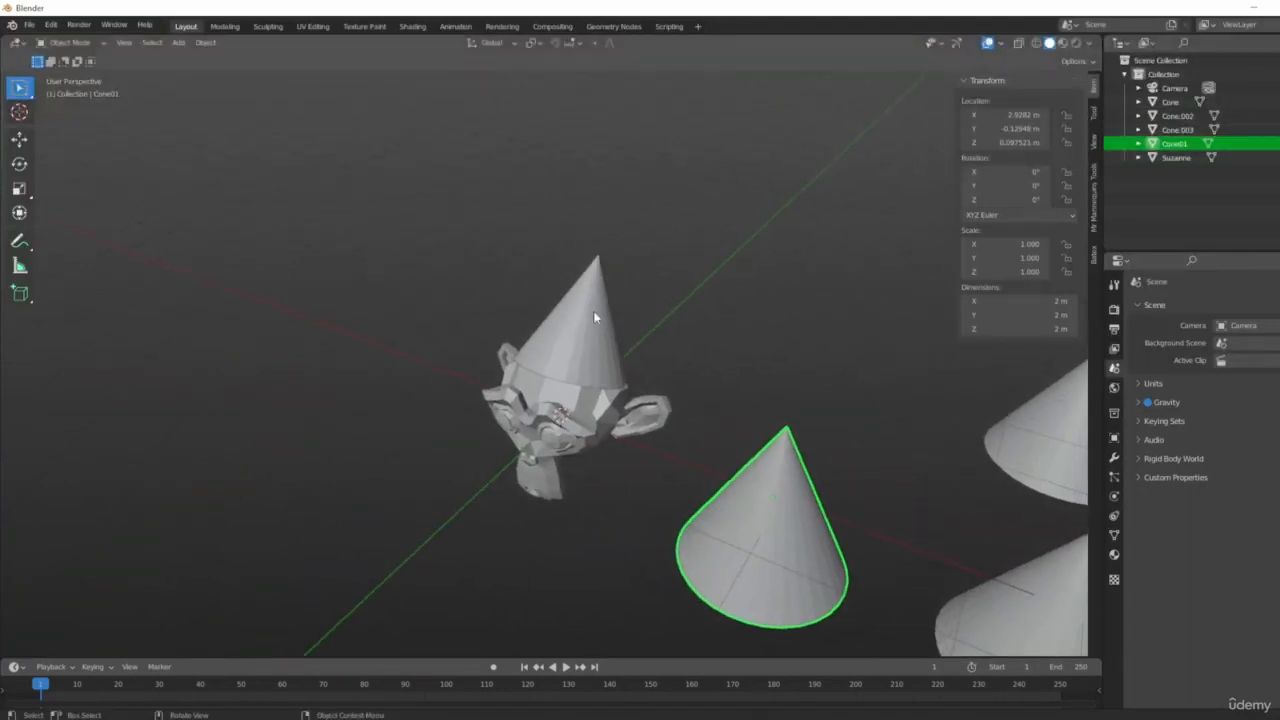
left_click(600, 320)
middle_click_drag(476, 447, 572, 297)
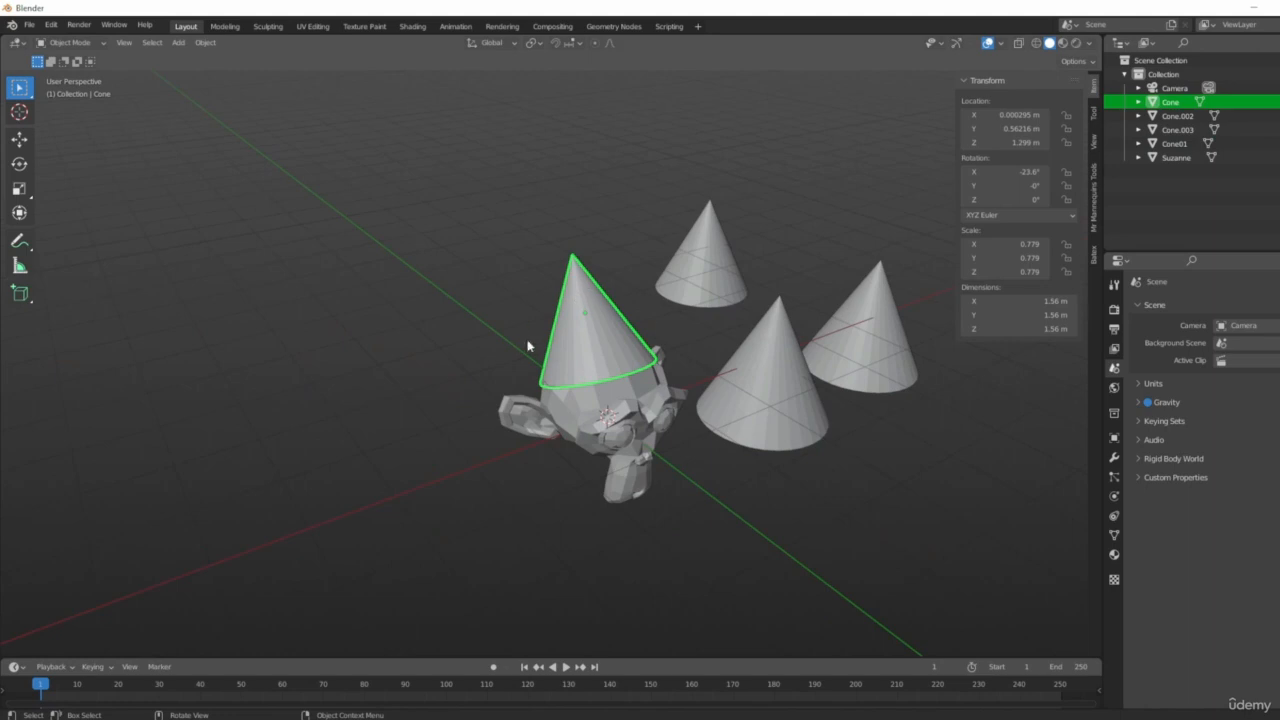
scroll(594, 309, "up", 5)
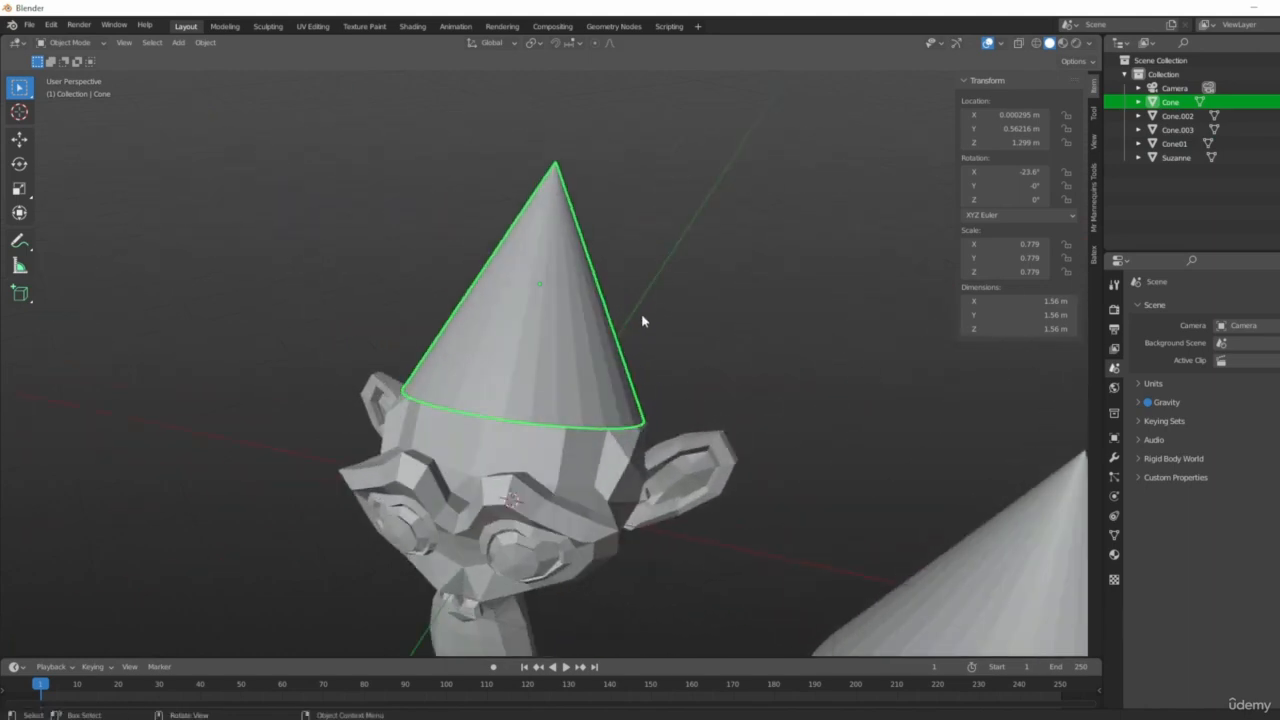
key("F2")
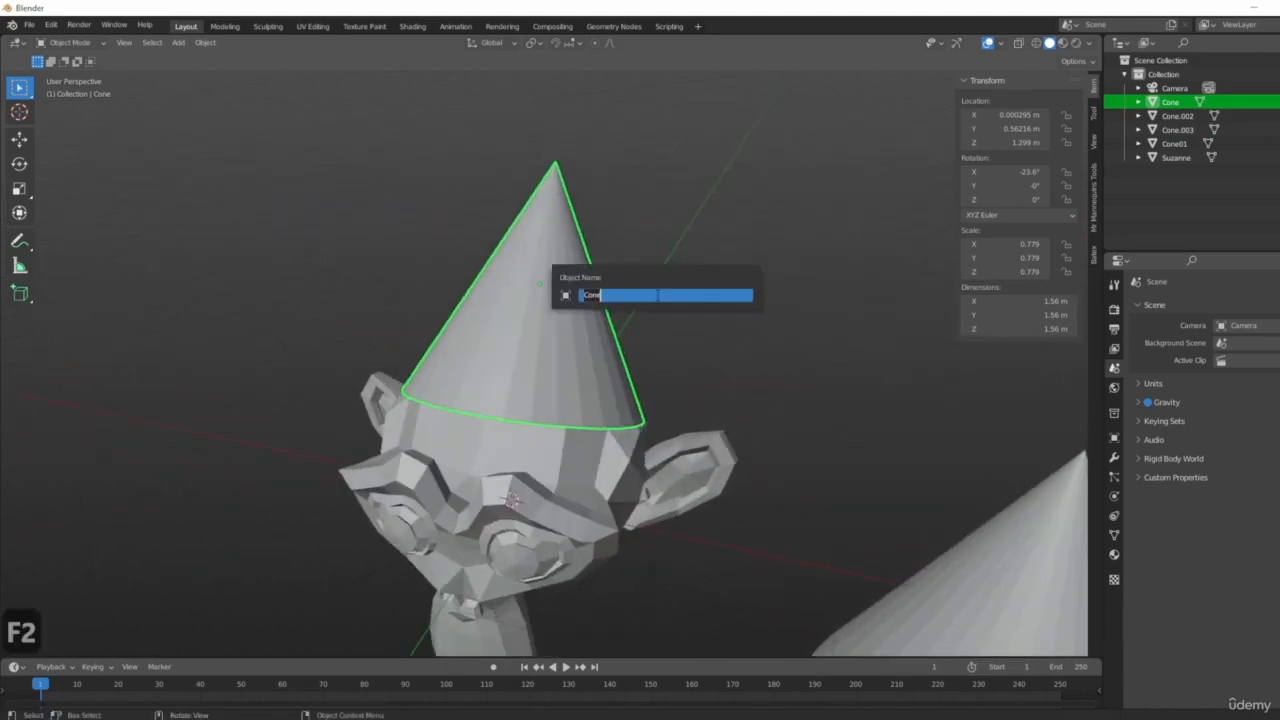
type("Har")
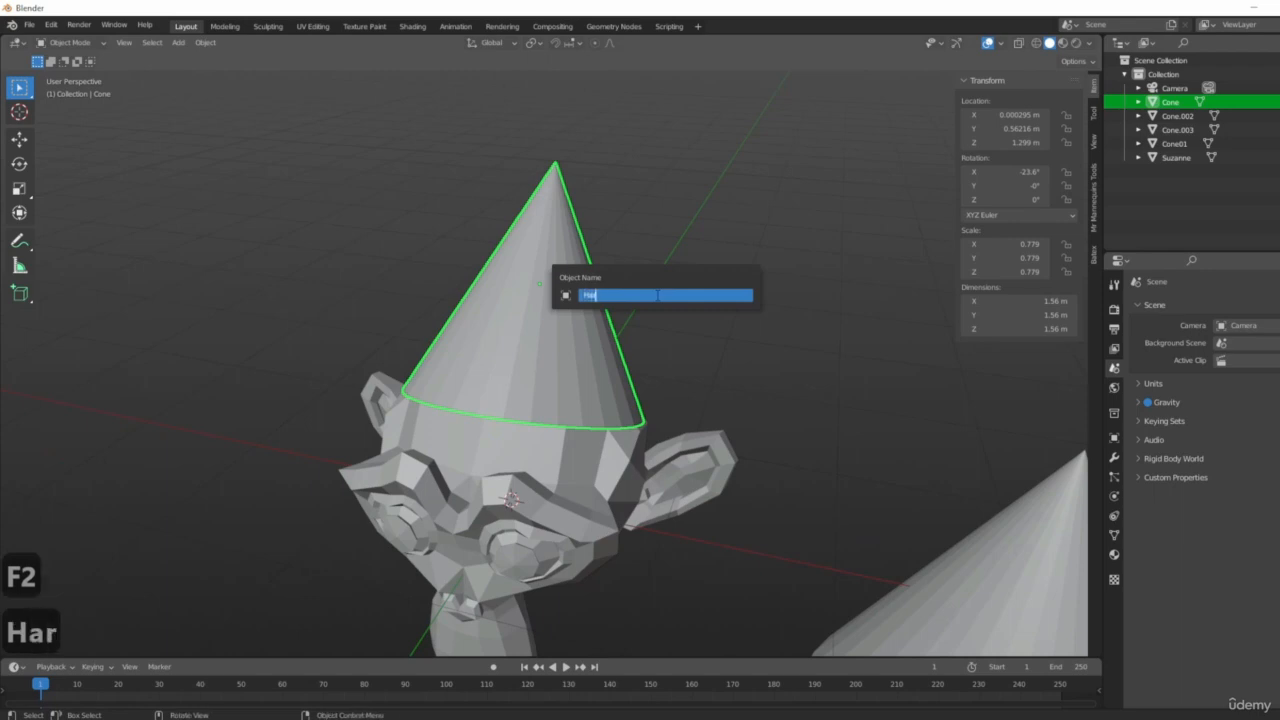
key("BackSpace")
type("t")
key("Return")
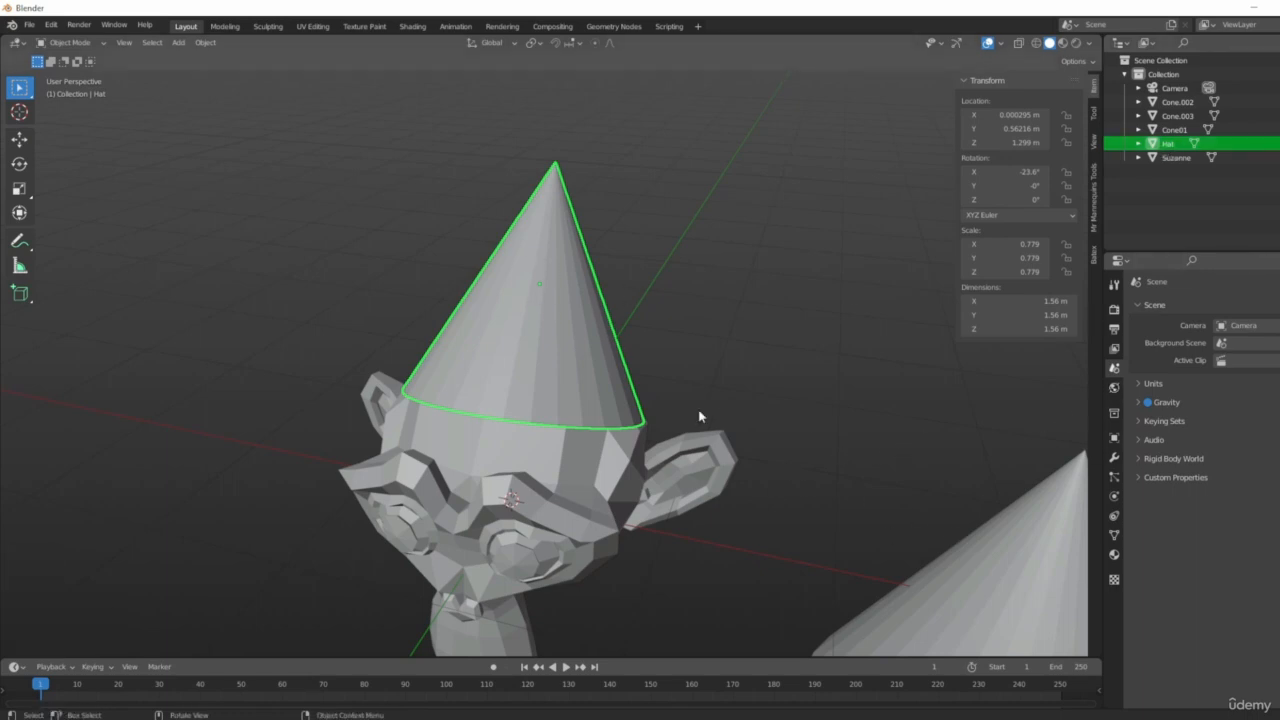
Step: Select Cone01, the loose cone closest to the monkey head, with all the cones in view
scroll(750, 400, "down", 4)
scroll(856, 400, "down", 2)
middle_click_drag(858, 392, 710, 513)
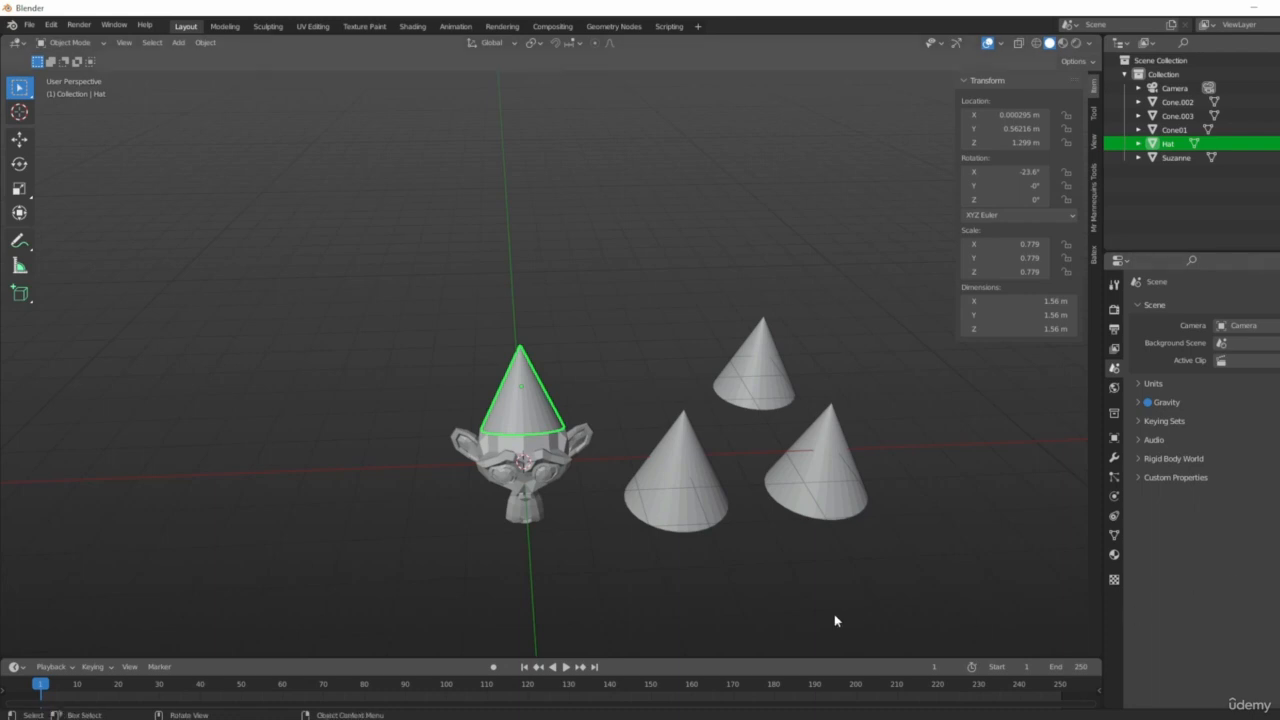
left_click(707, 466)
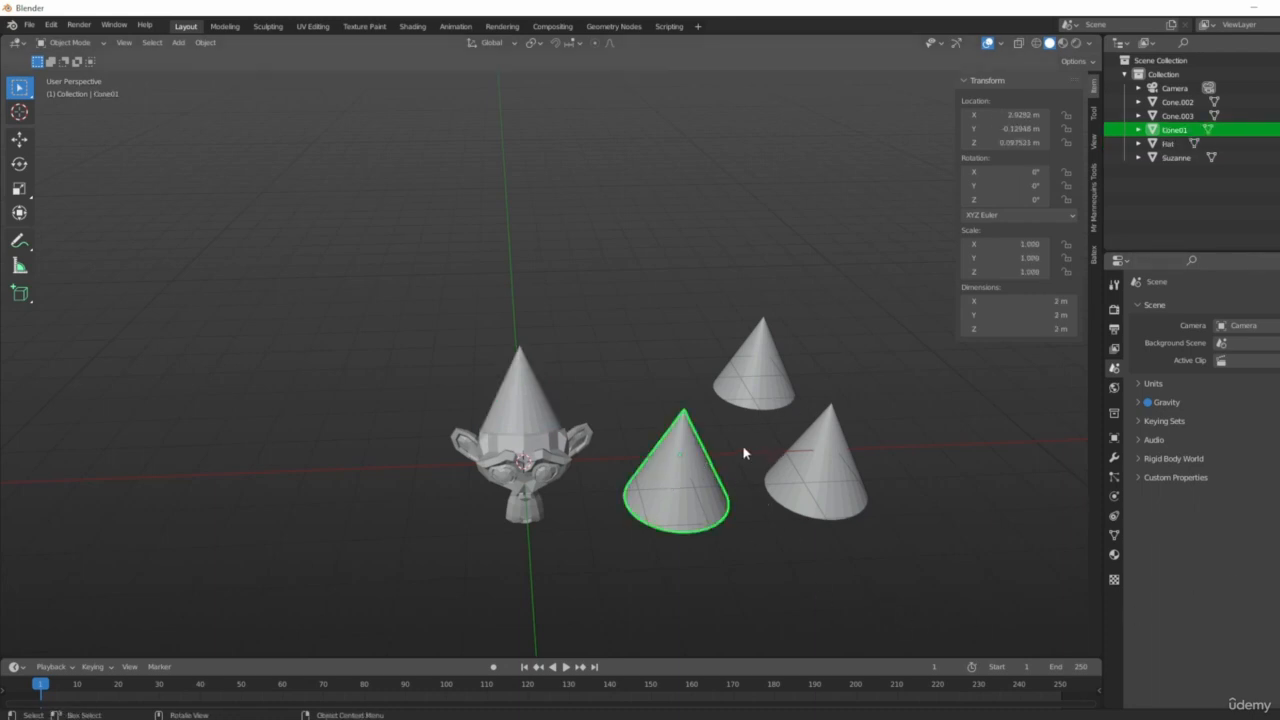
middle_click_drag(749, 449, 751, 391)
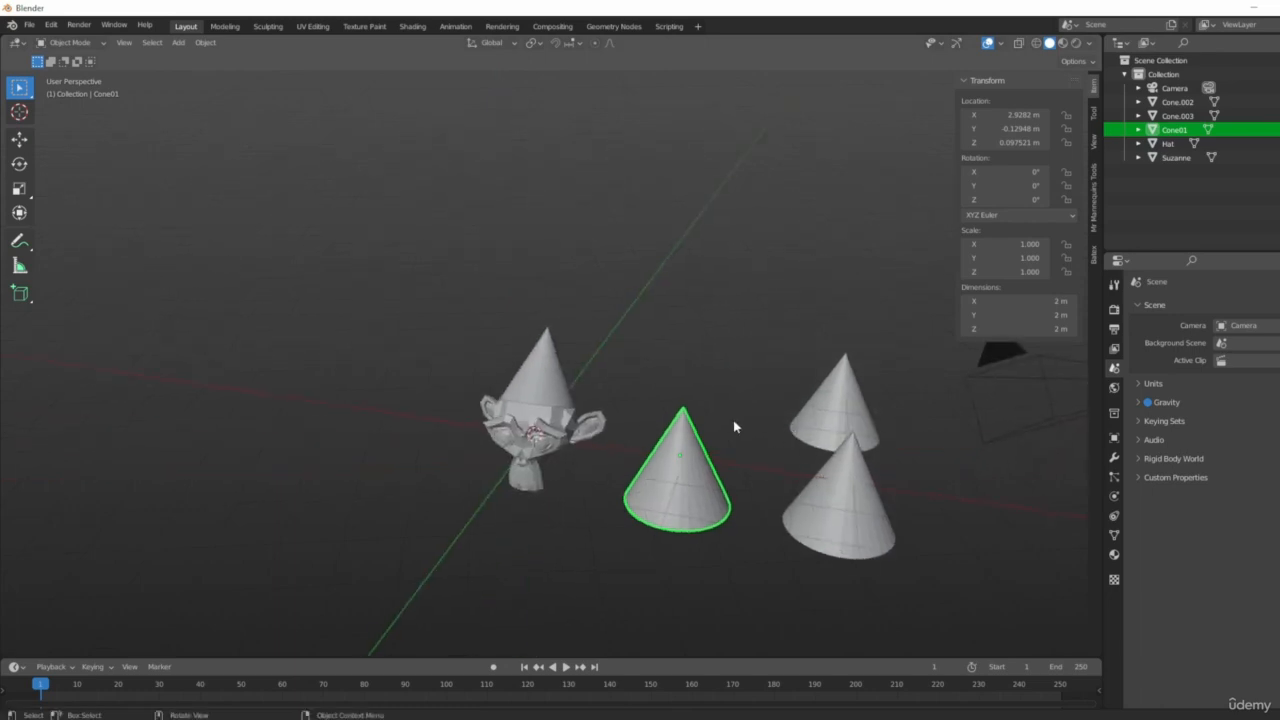
Step: Try out deleting the selected Cone01 and undo the deletion
key("x")
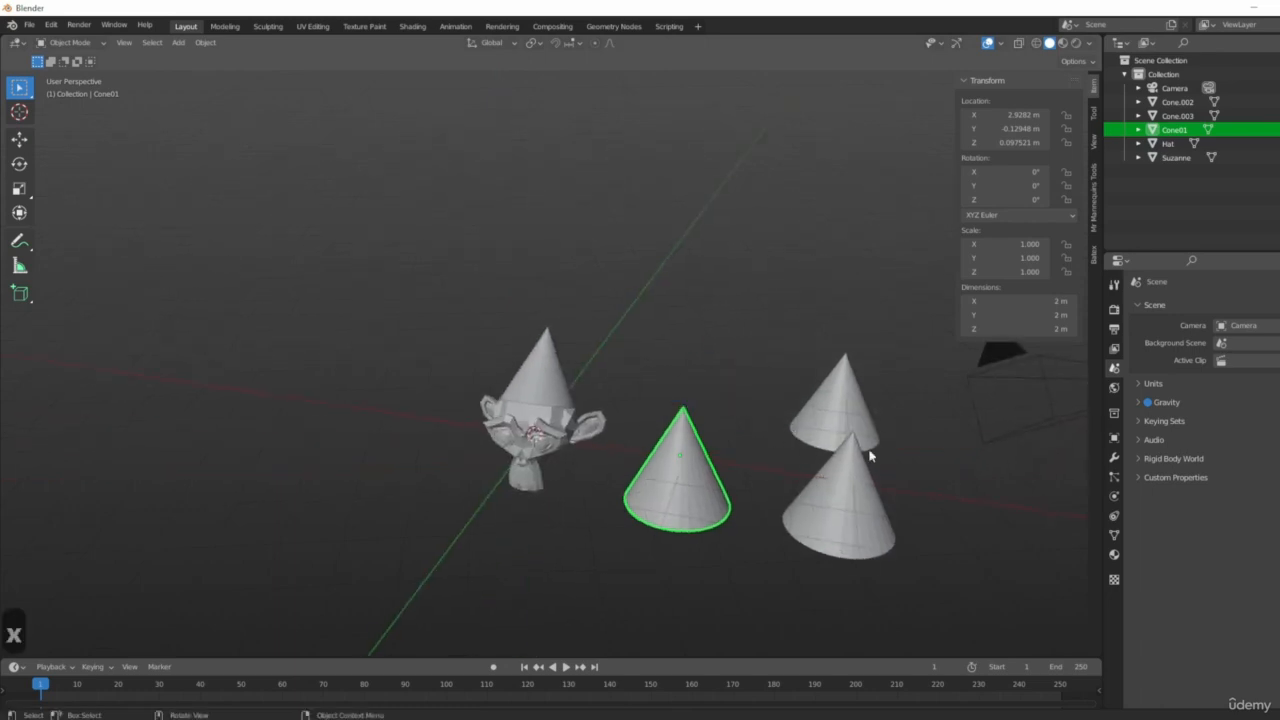
right_click(789, 514)
key("Delete")
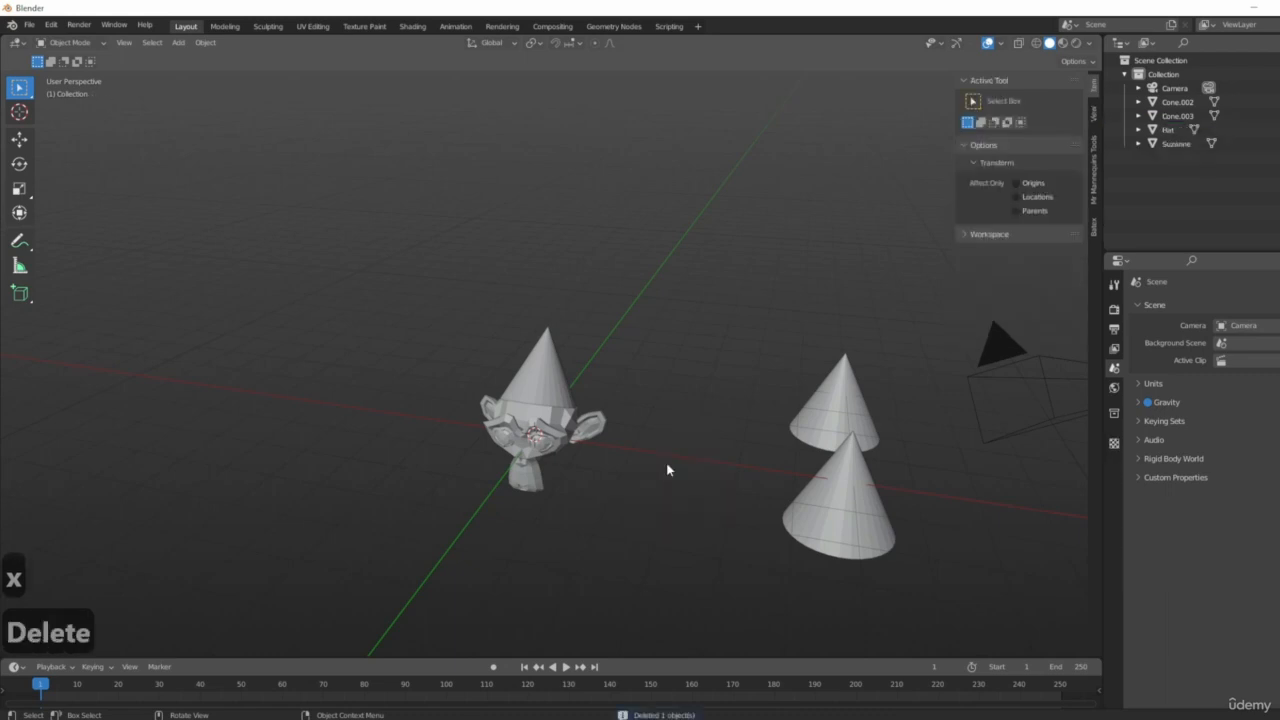
key("ctrl+z")
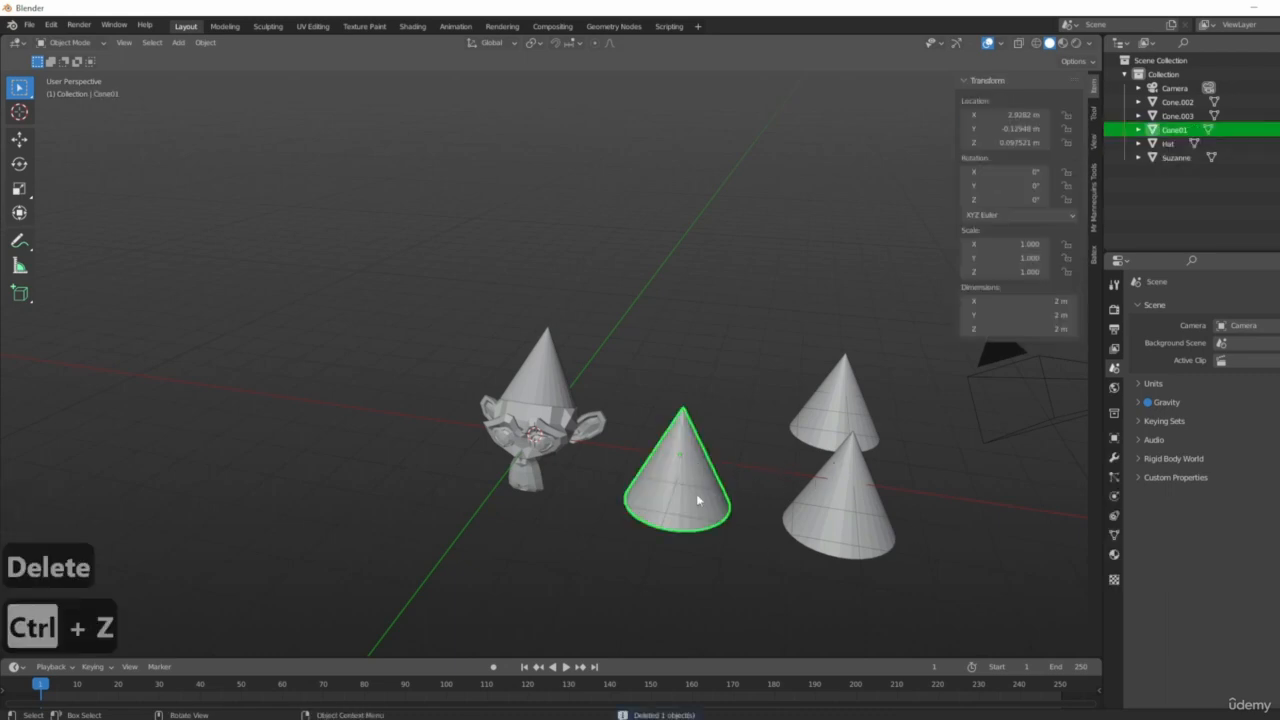
Step: Delete Cone01, the selected cone beside the monkey head
key("x")
key("x")
left_click(684, 483)
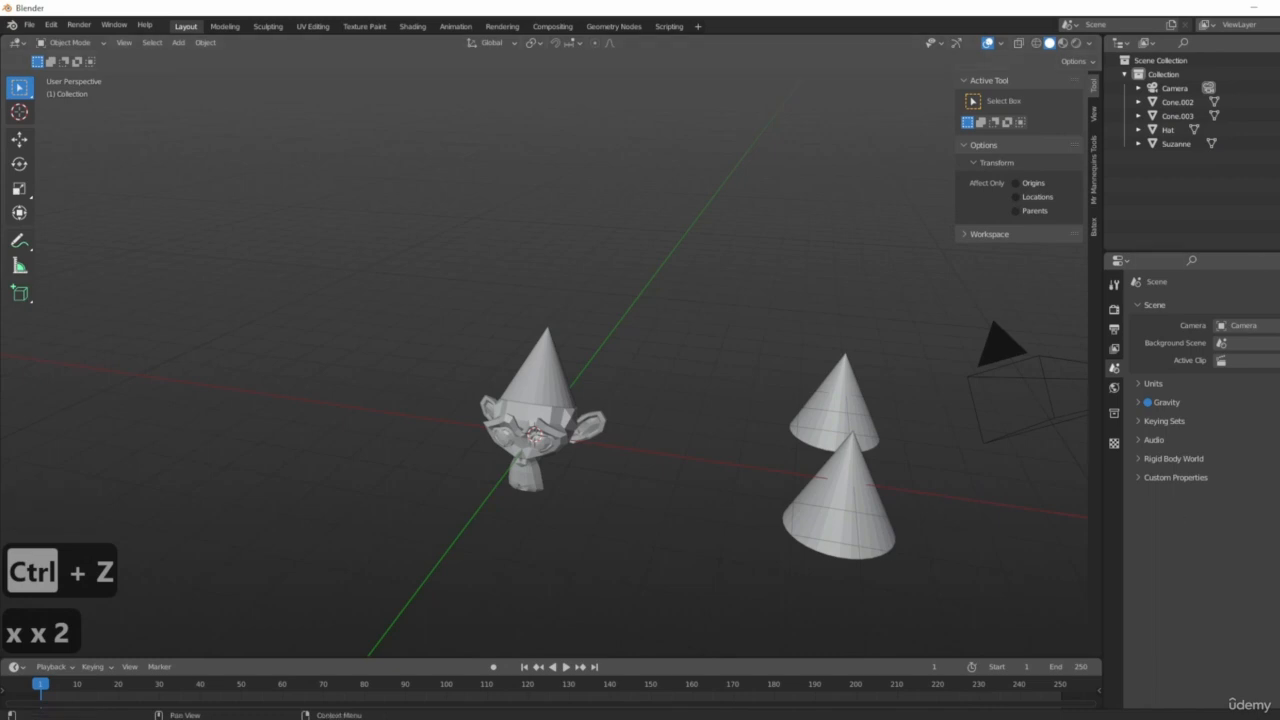
Step: Select Cone.002, the nearer of the two remaining loose cones, and try to delete it
left_click(821, 491)
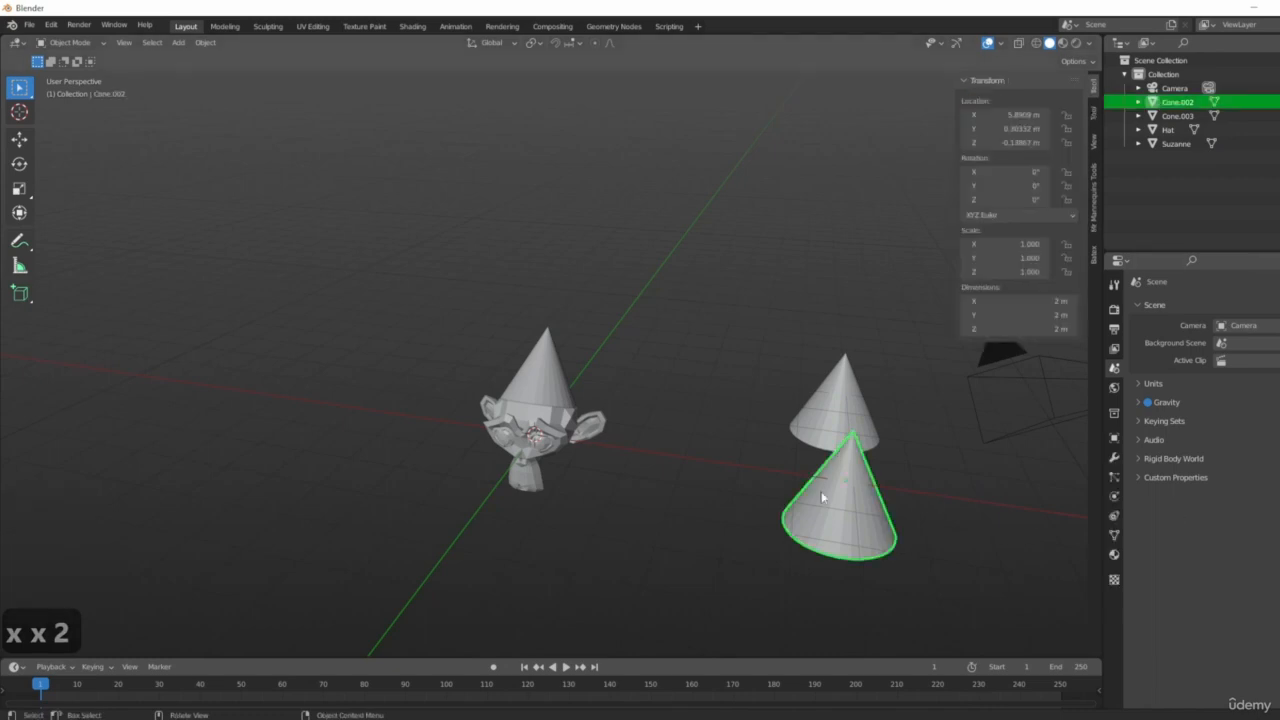
middle_click_drag(842, 566, 836, 538)
key("BackSpace")
key("BackSpace")
key("BackSpace")
key("BackSpace")
key("BackSpace")
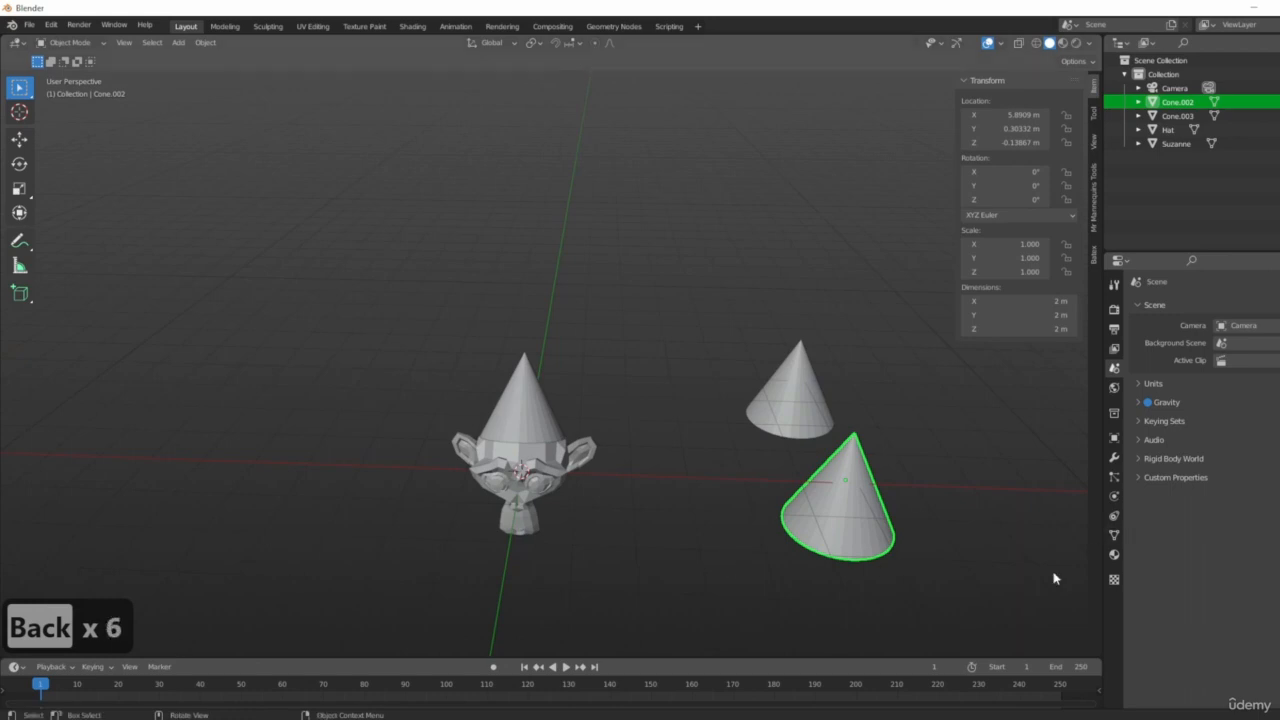
Step: Delete the two remaining loose cones, Cone.002 and Cone.003
middle_click_drag(980, 506, 951, 517)
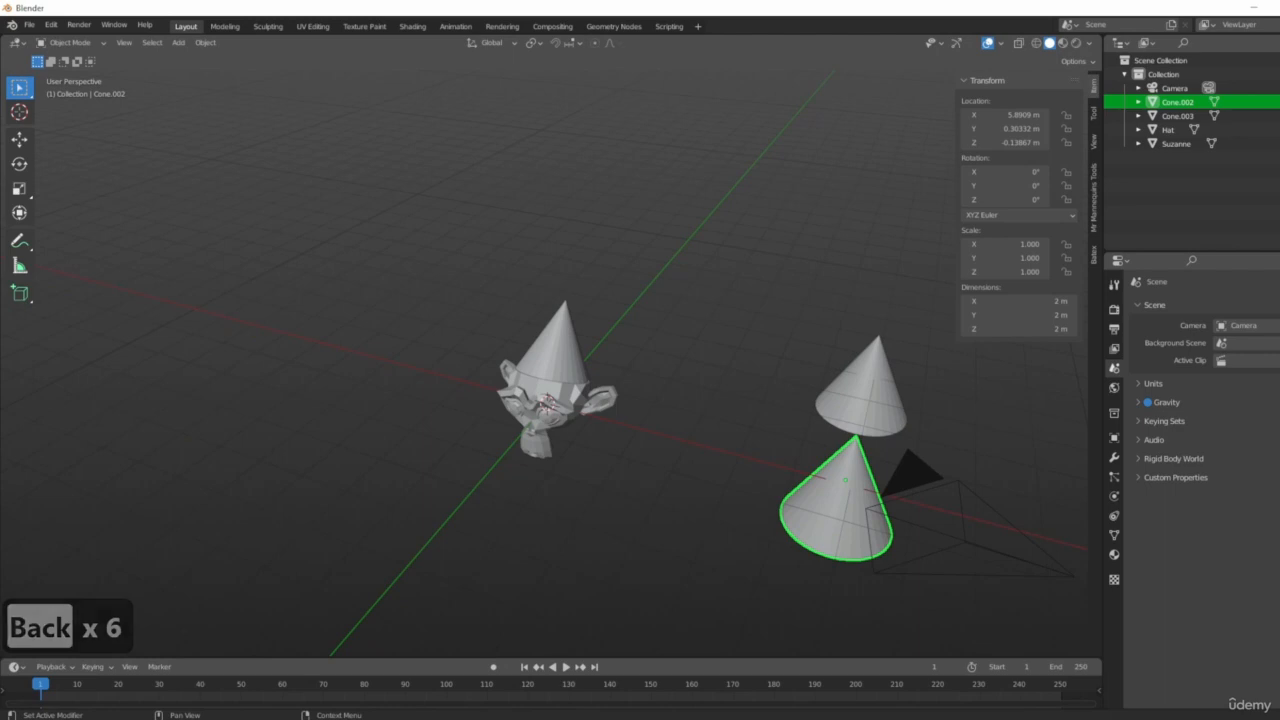
middle_click_drag(952, 478, 737, 362)
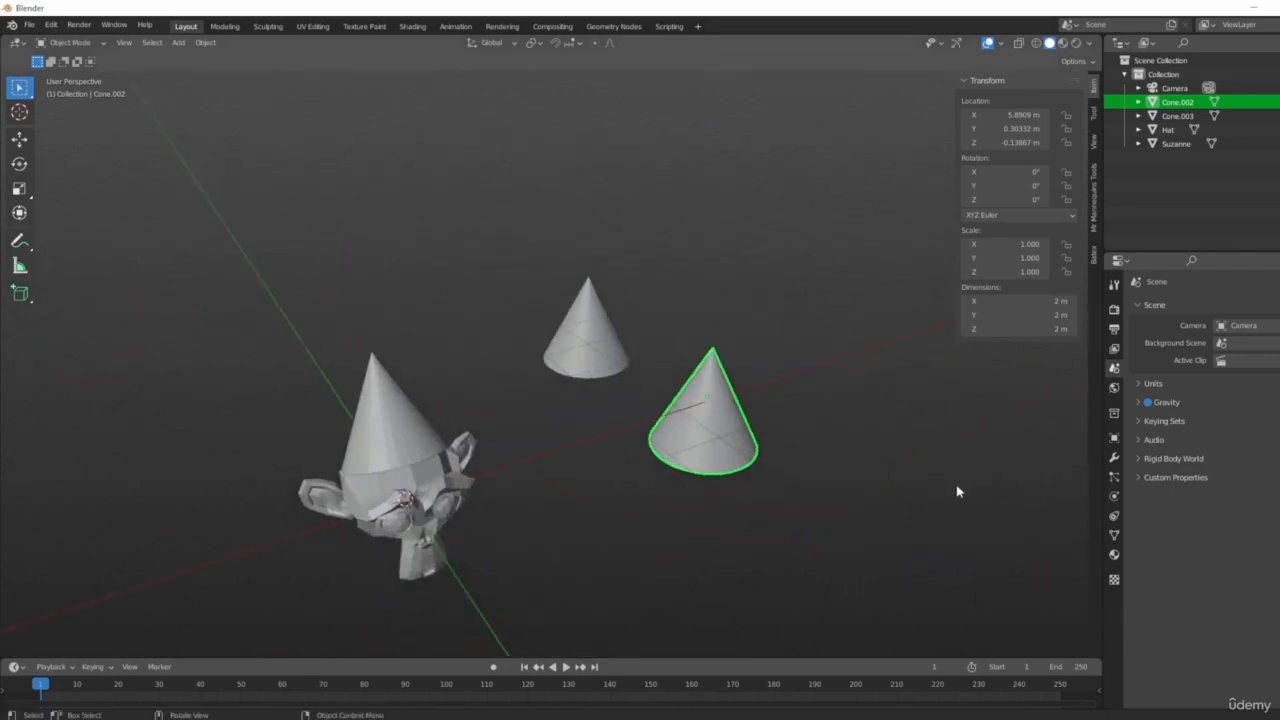
middle_click_drag(957, 489, 920, 480)
key("x")
left_click(917, 477)
left_click(815, 345)
key("x")
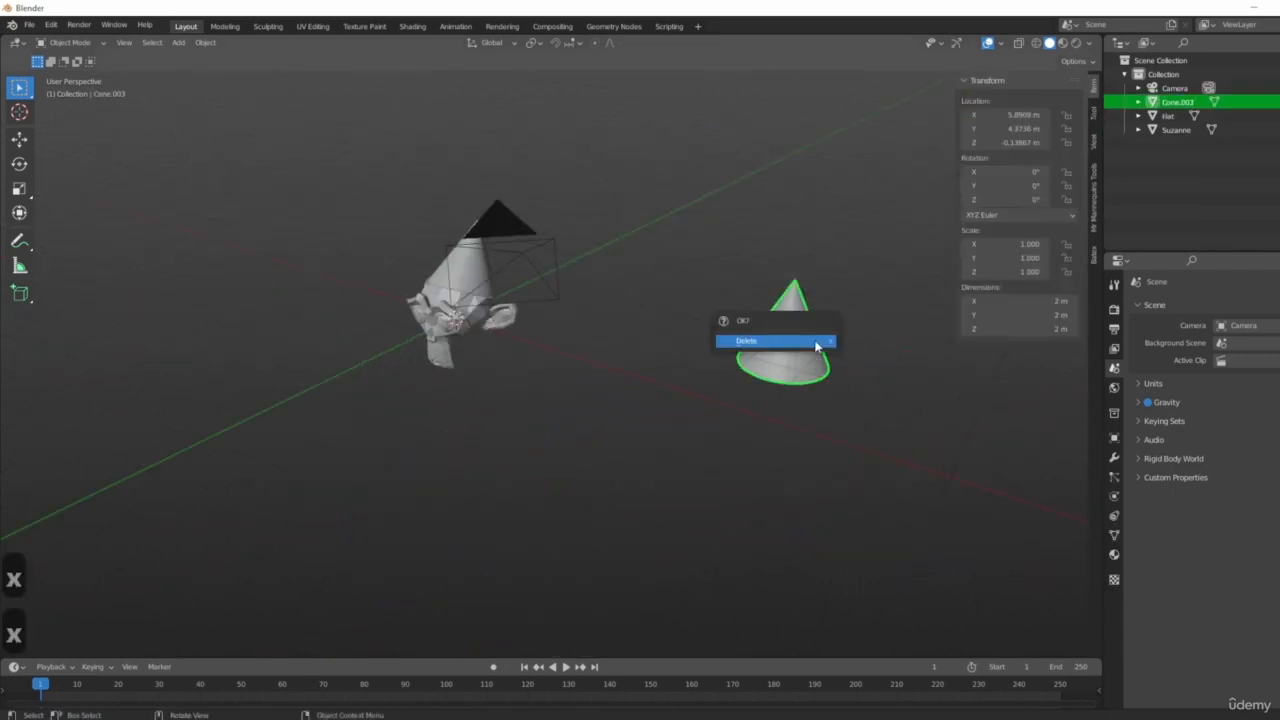
left_click(820, 340)
Step: Select the hat on the monkey head and view both from the side
middle_click_drag(583, 329, 714, 486)
left_click(721, 255)
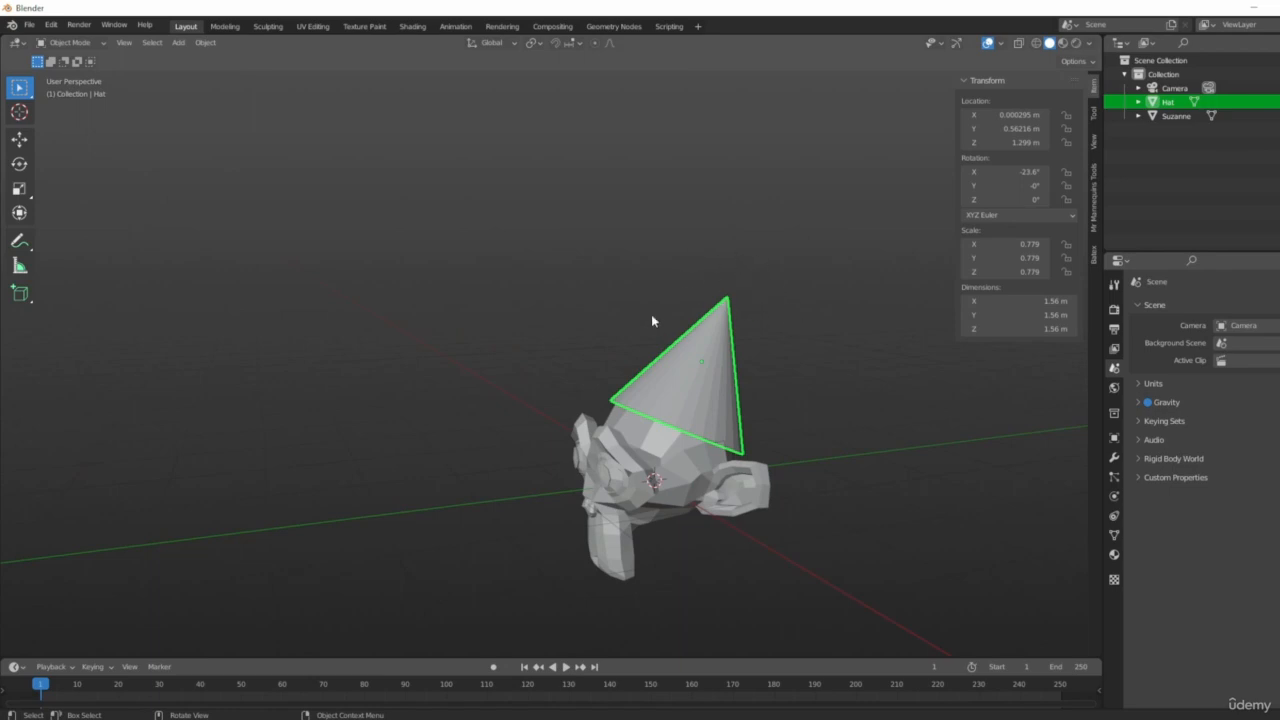
middle_click_drag(651, 318, 840, 437)
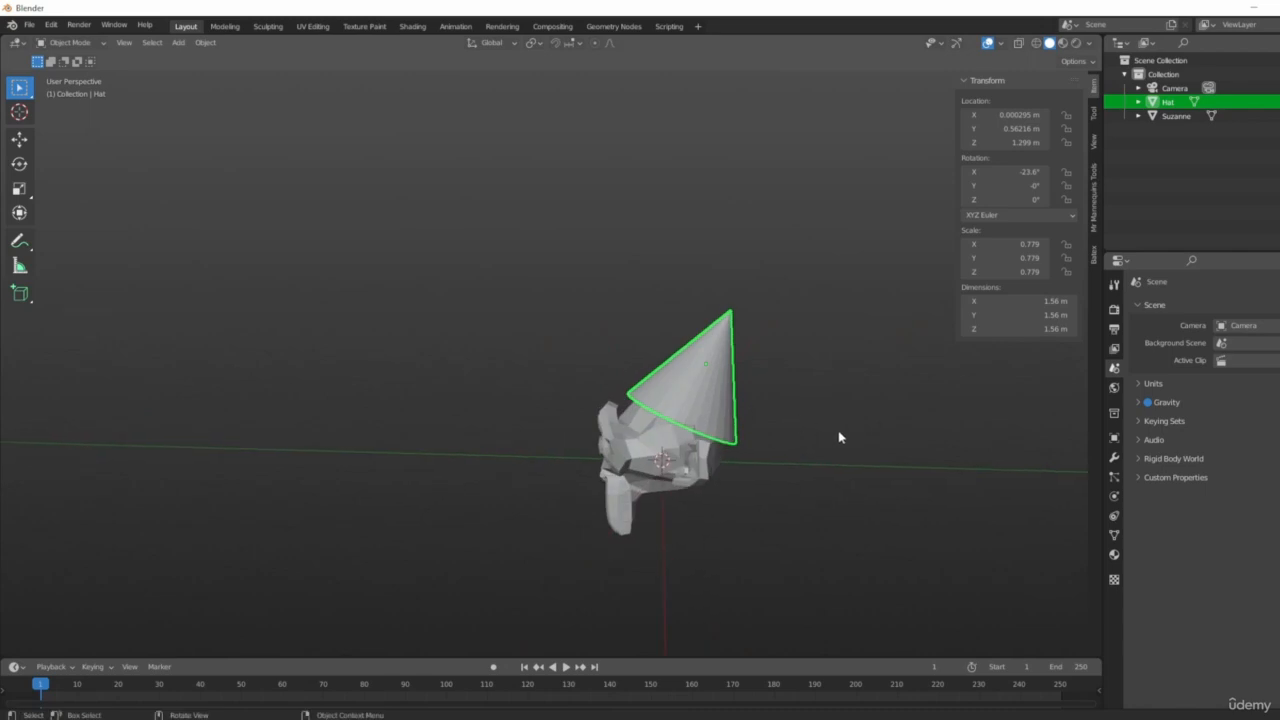
Step: Add a UV sphere mesh at the 3D cursor inside the monkey head
middle_click_drag(664, 533, 781, 428)
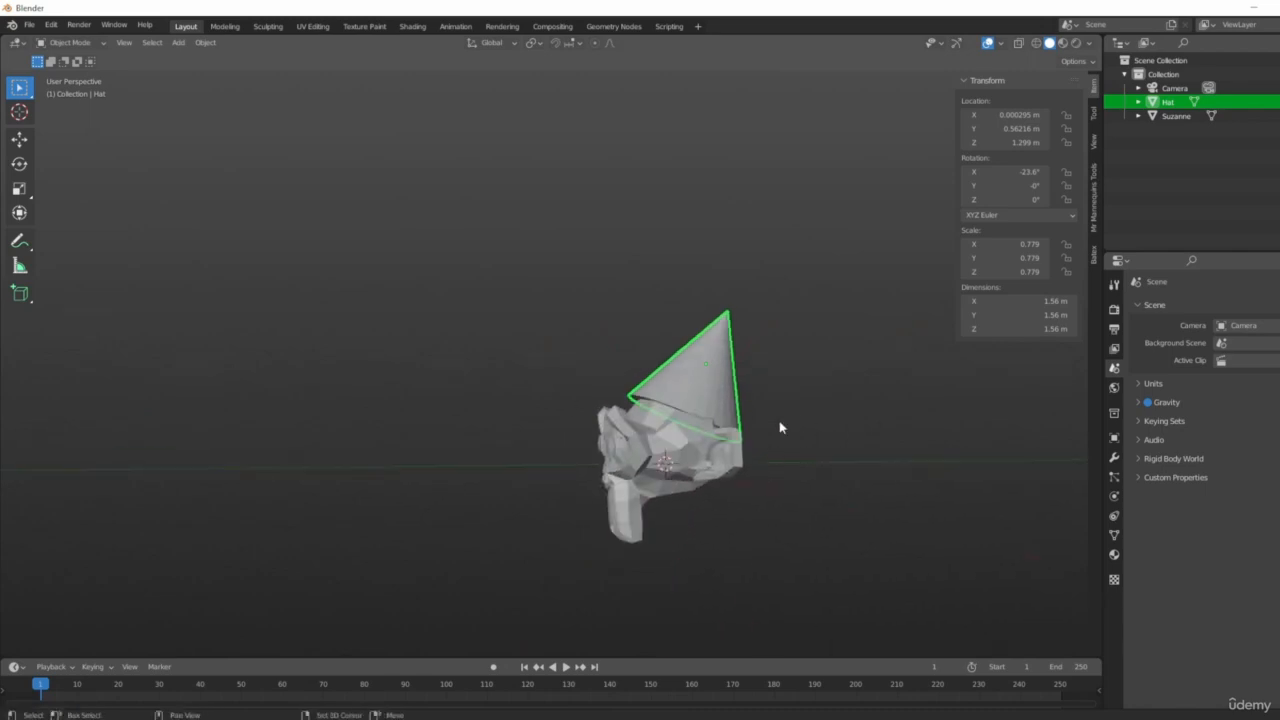
key("shift+a")
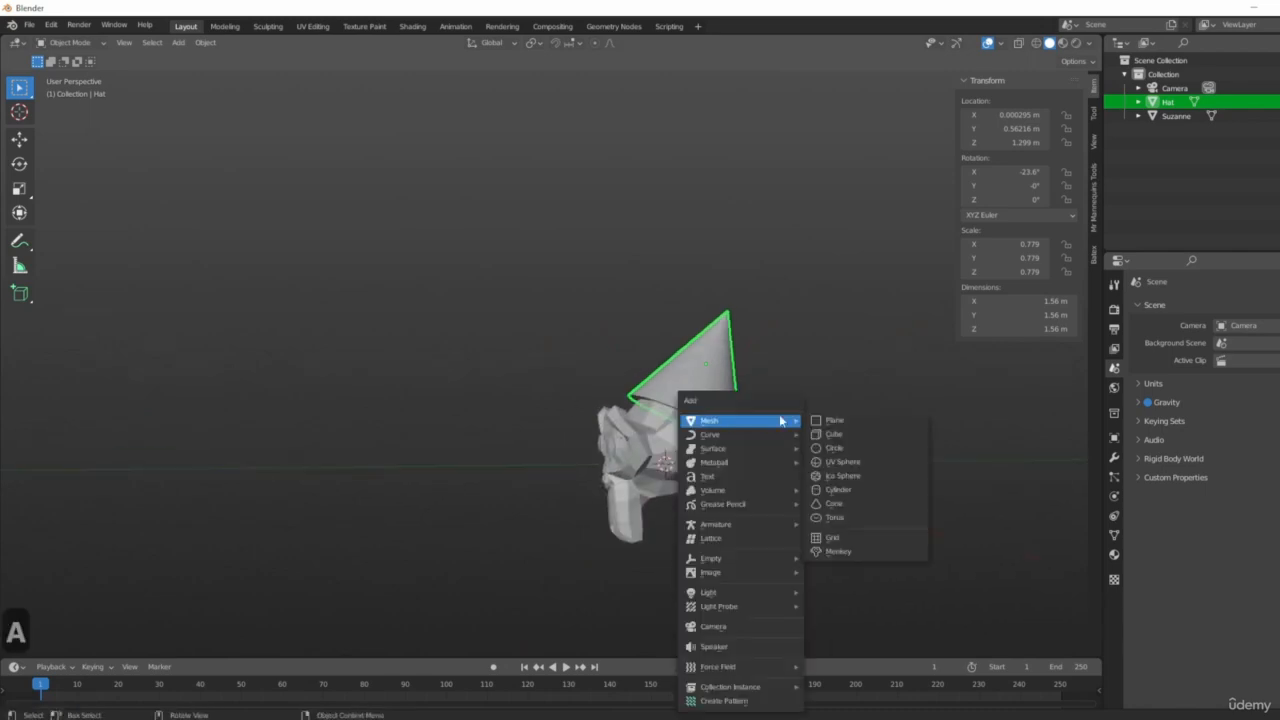
left_click(840, 462)
middle_click_drag(838, 432, 760, 452)
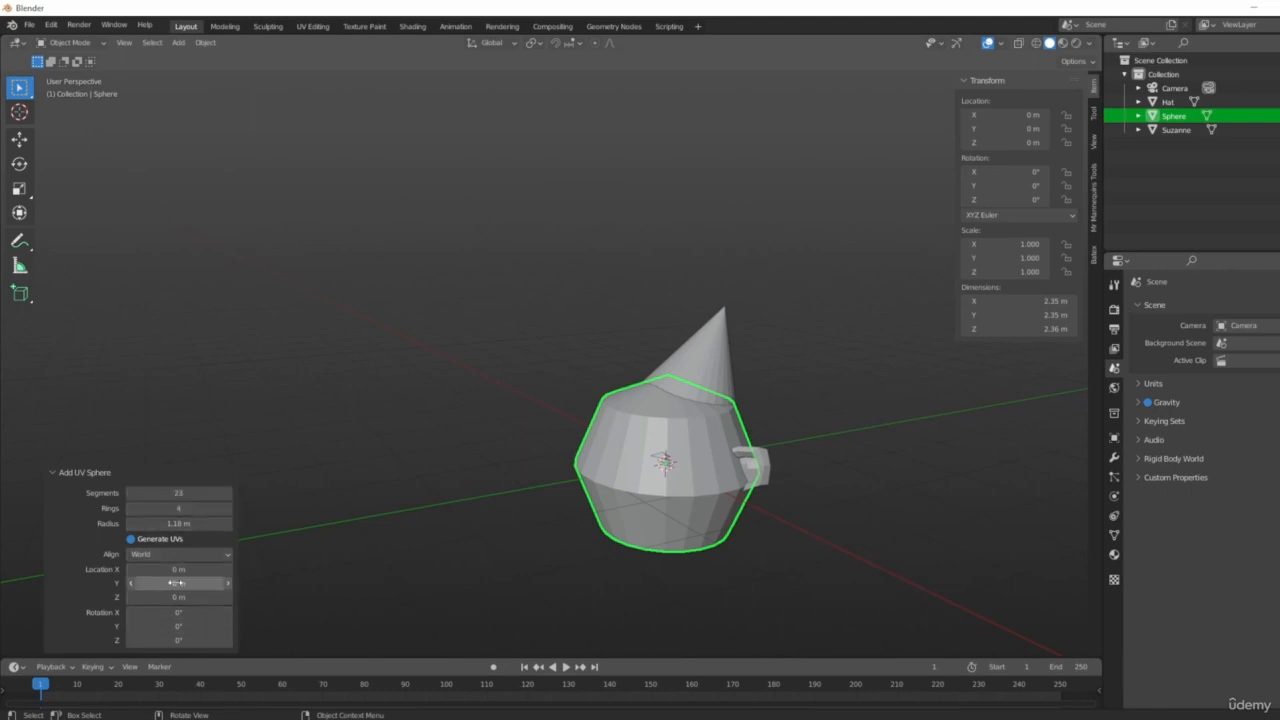
Step: Set the new UV sphere to 32 segments and 16 rings
left_click(178, 493)
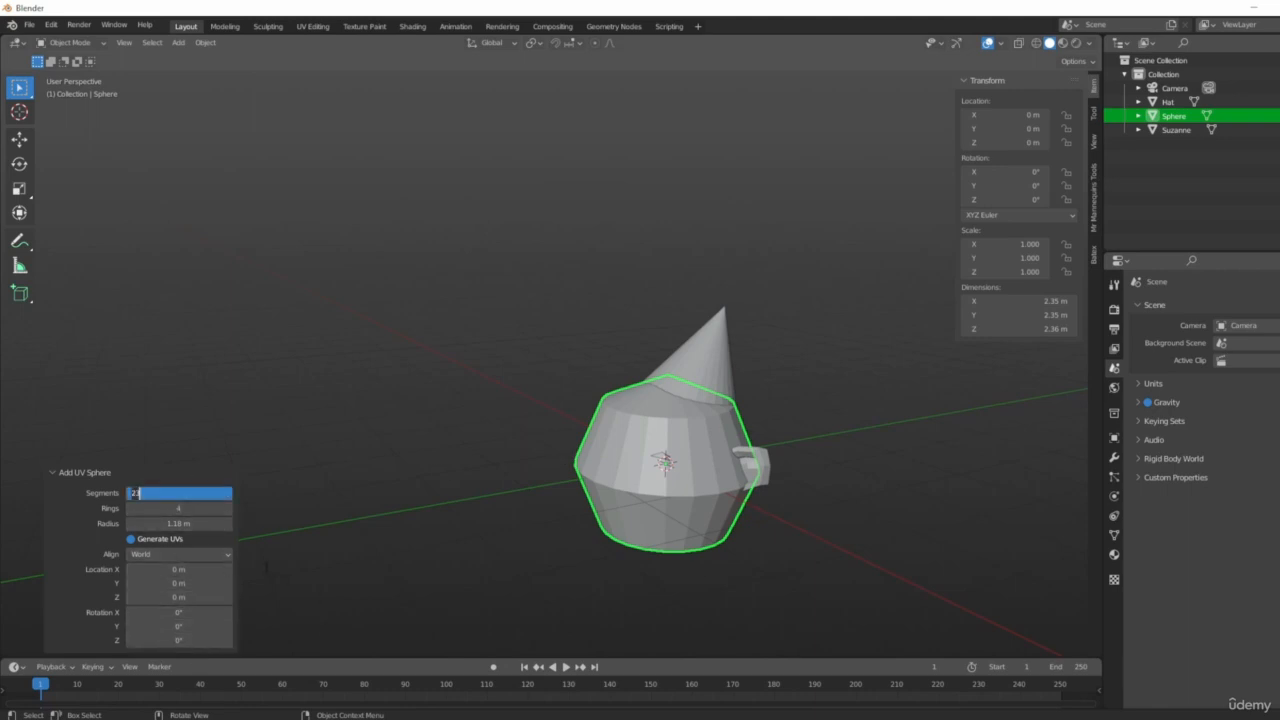
type("32")
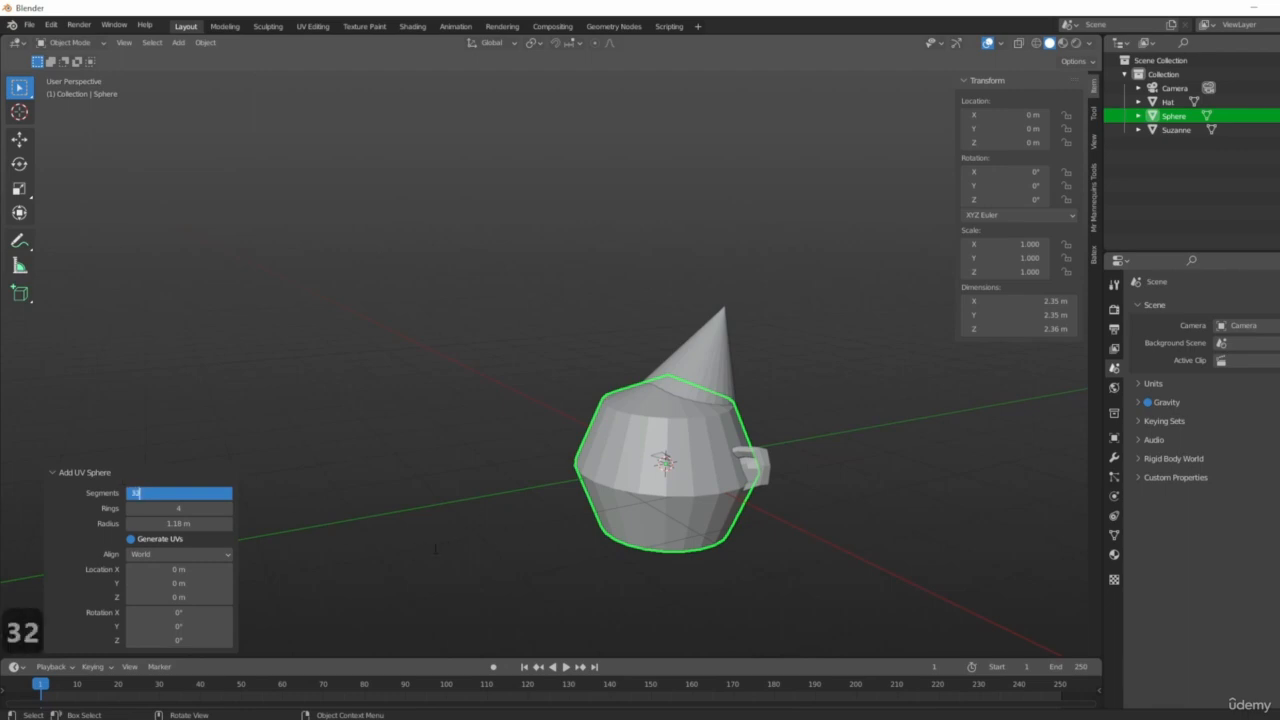
key("Return")
left_click(222, 510)
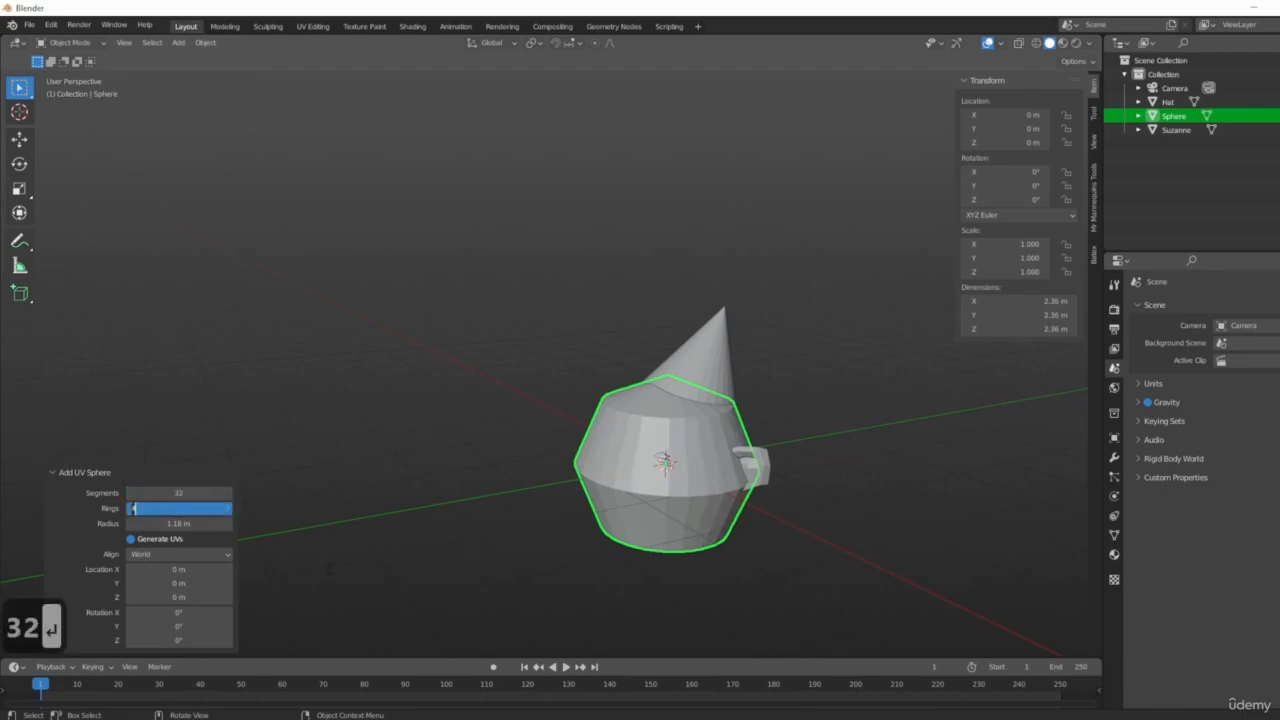
type("16")
key("Return")
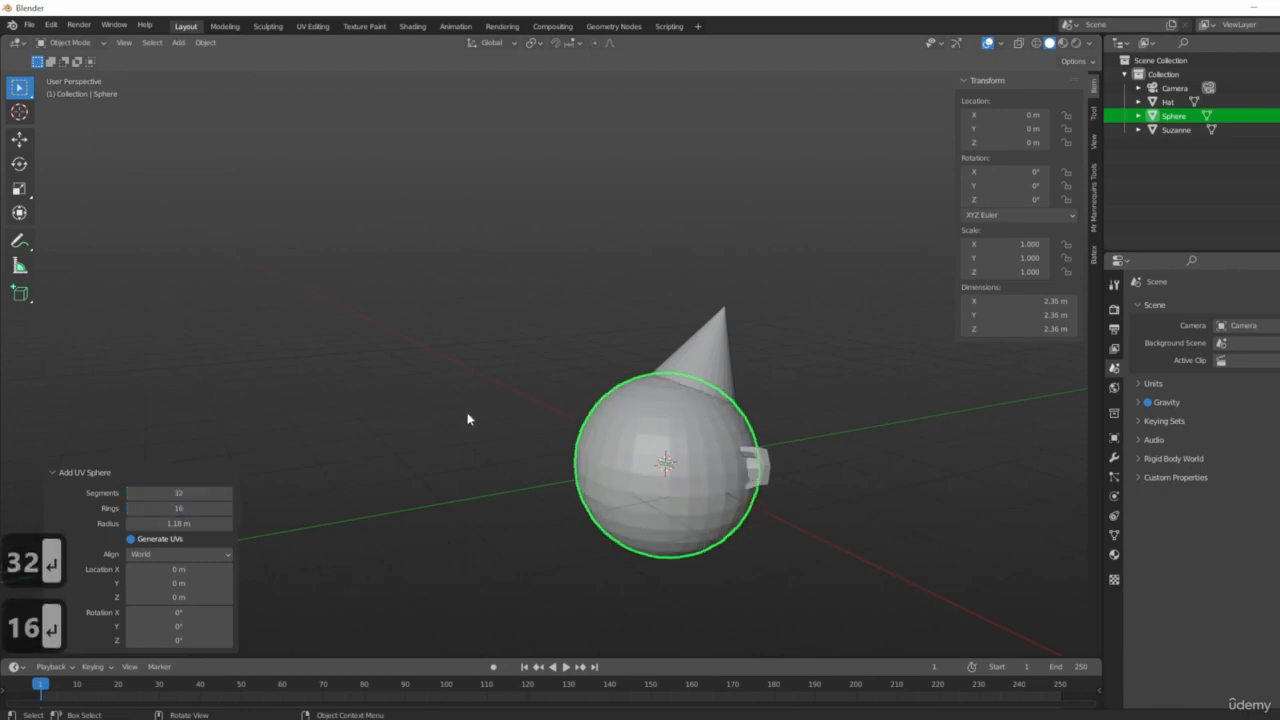
Step: Set the UV sphere's radius to 1 m
middle_click_drag(684, 479, 640, 510)
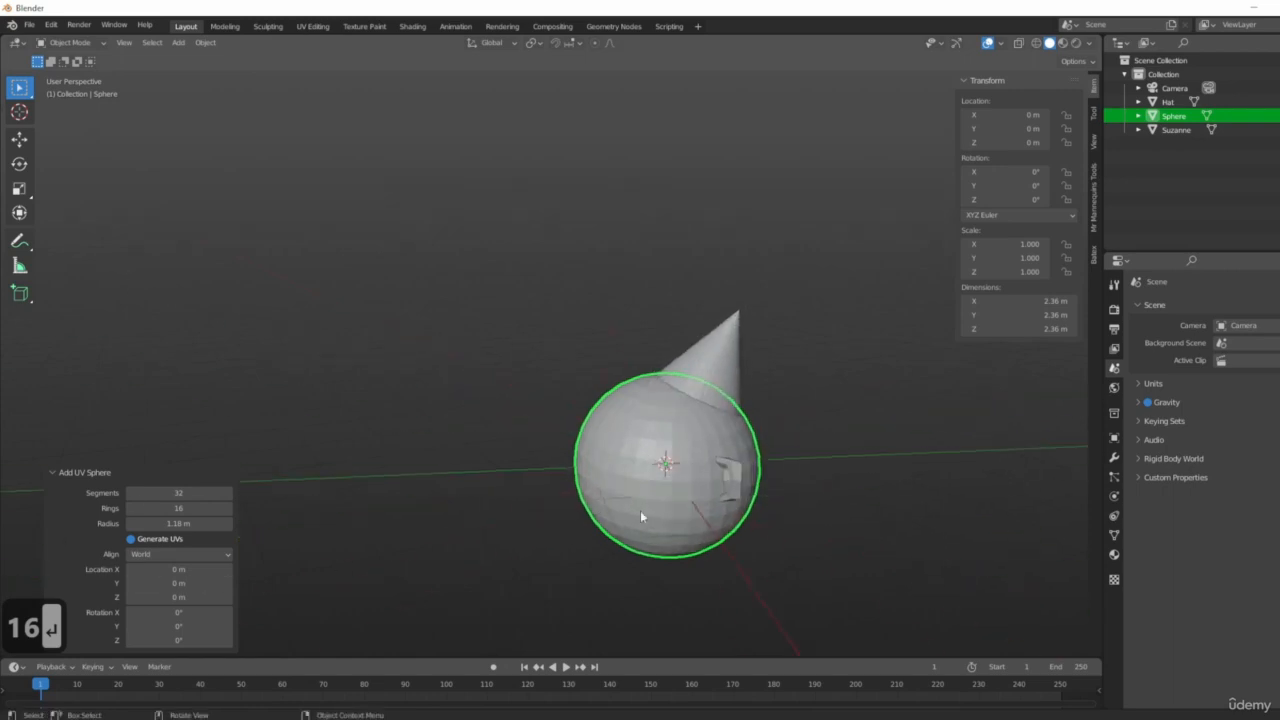
middle_click_drag(623, 571, 608, 495)
left_click(178, 523)
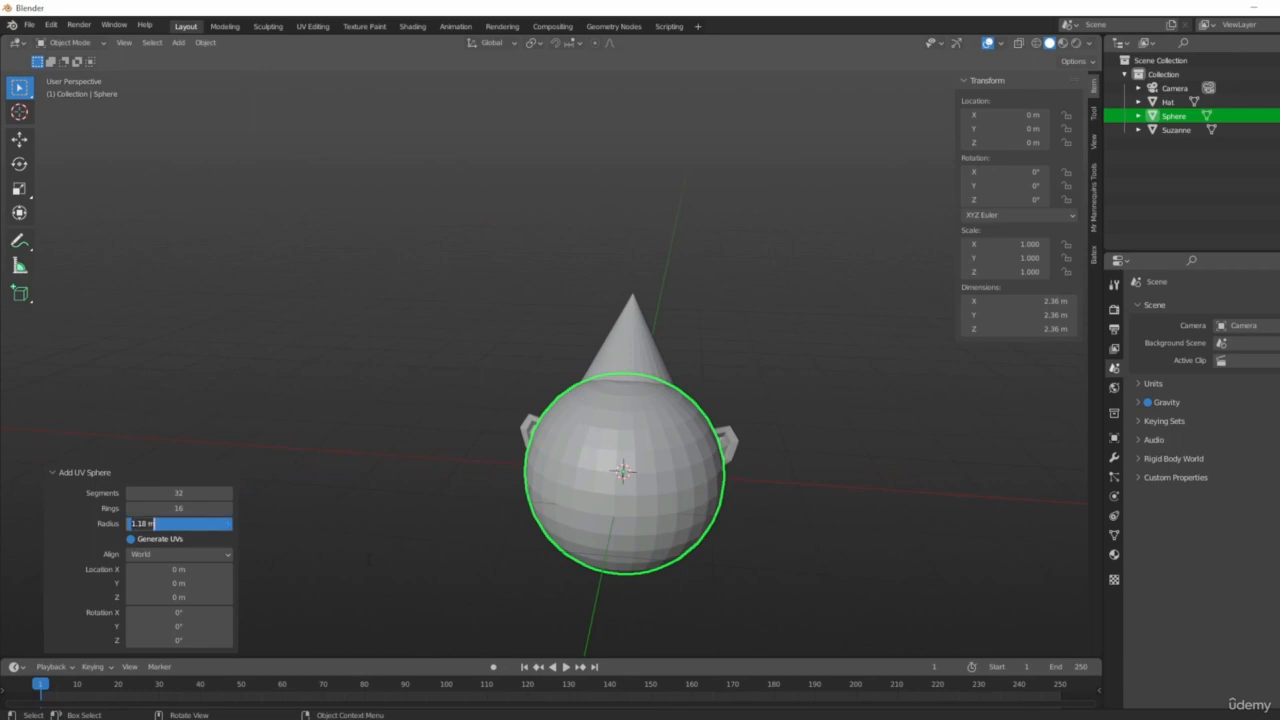
type("1")
key("Return")
Step: In the right orthographic view, move the sphere to the hat's tip, about 0.86 m along Y and 2 m along Z
middle_click_drag(854, 509, 420, 512)
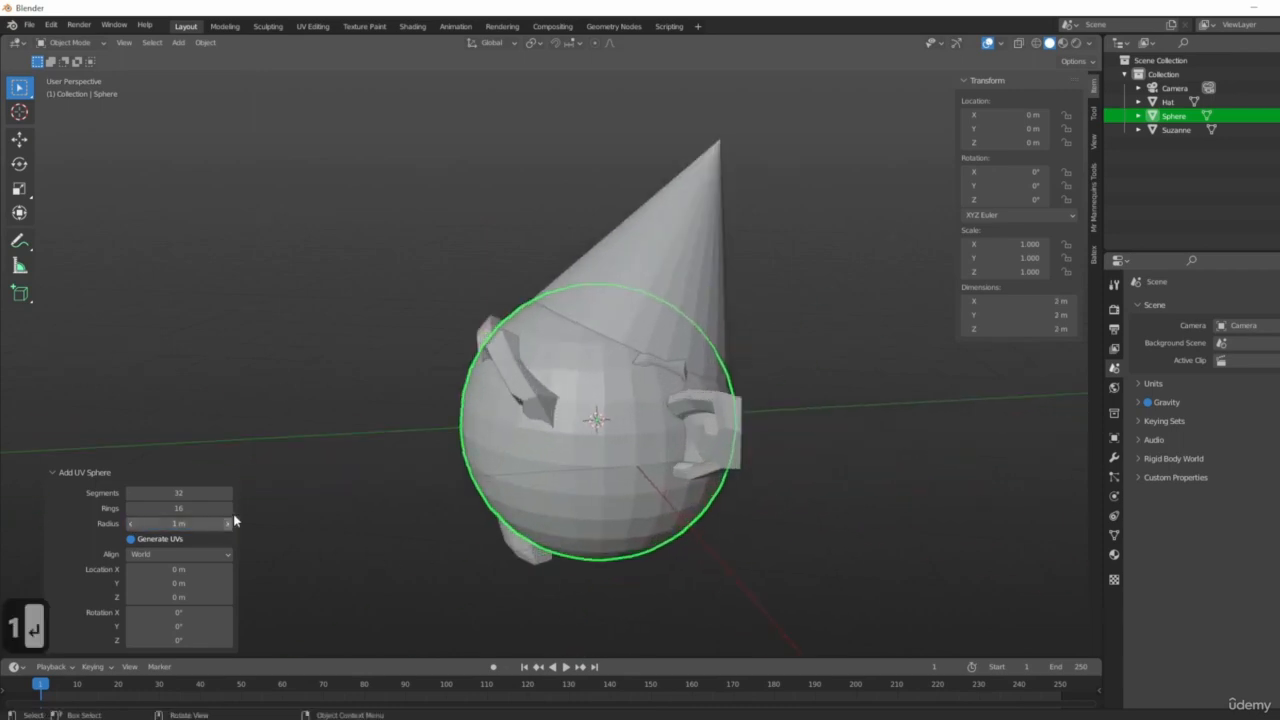
middle_click_drag(530, 500, 819, 542)
key("KP_3")
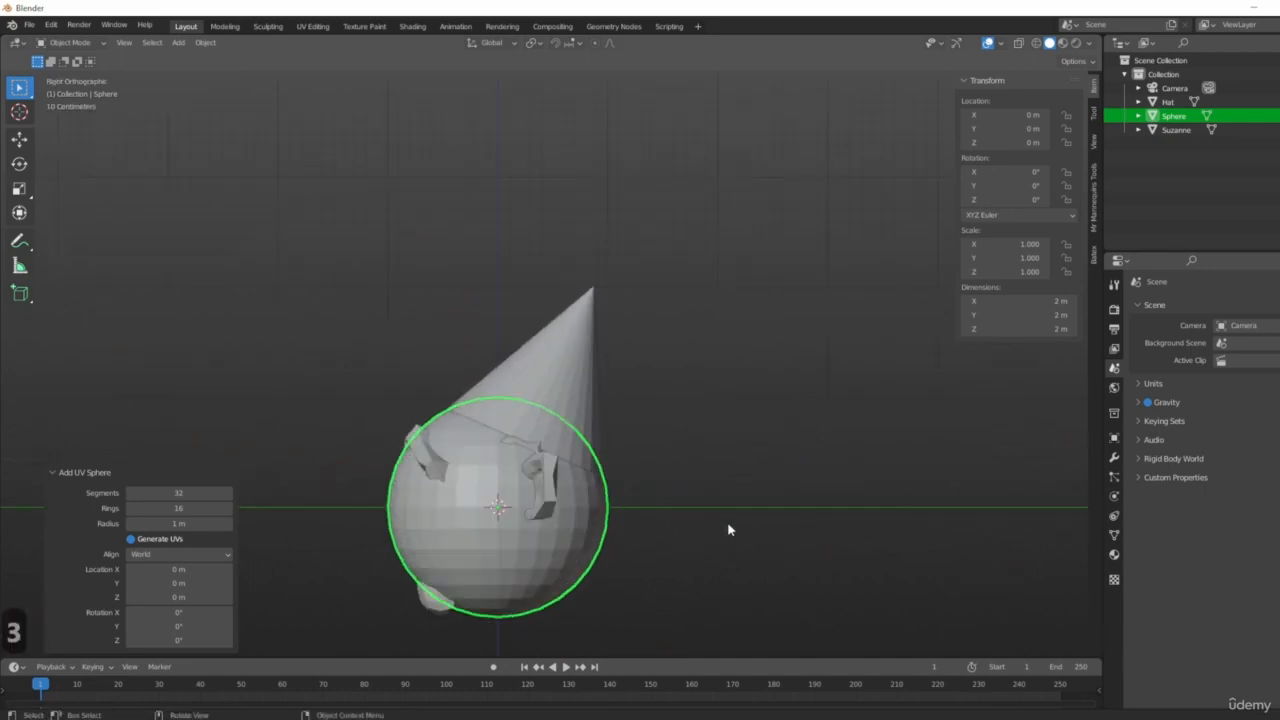
middle_click_drag(506, 595, 567, 498, "shift")
scroll(577, 483, "up", 3)
scroll(523, 512, "down", 4)
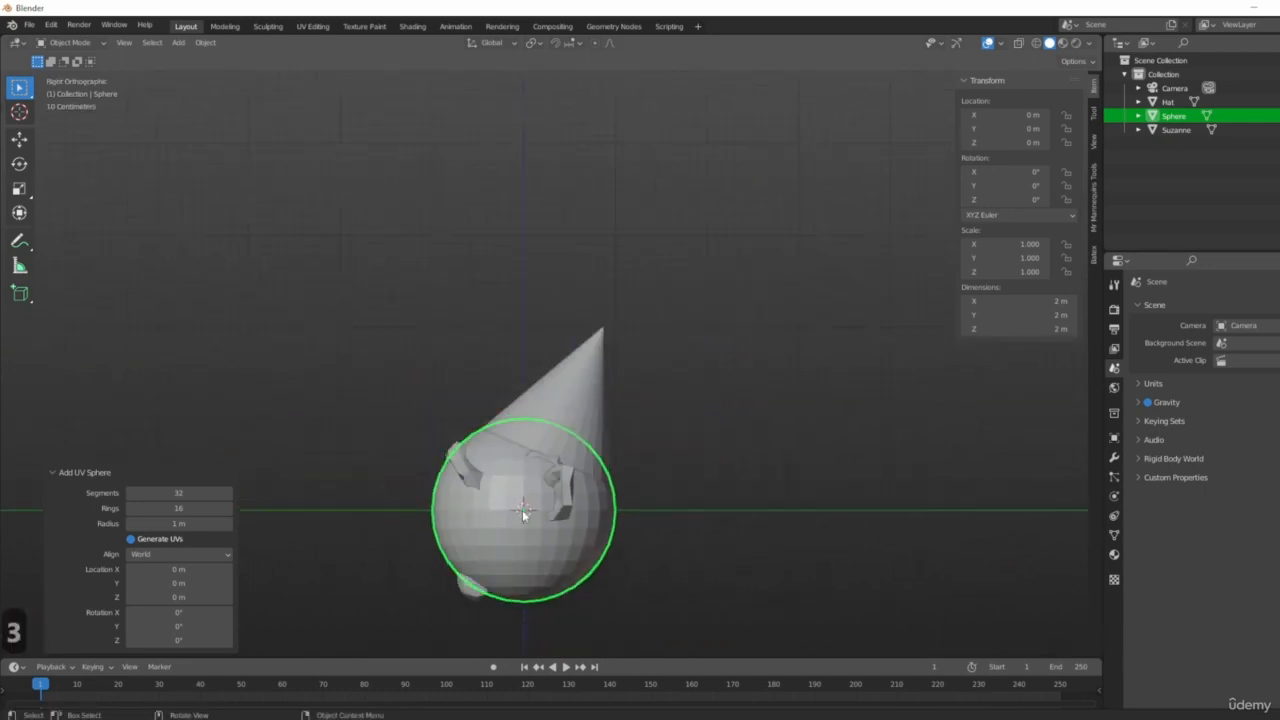
key("g")
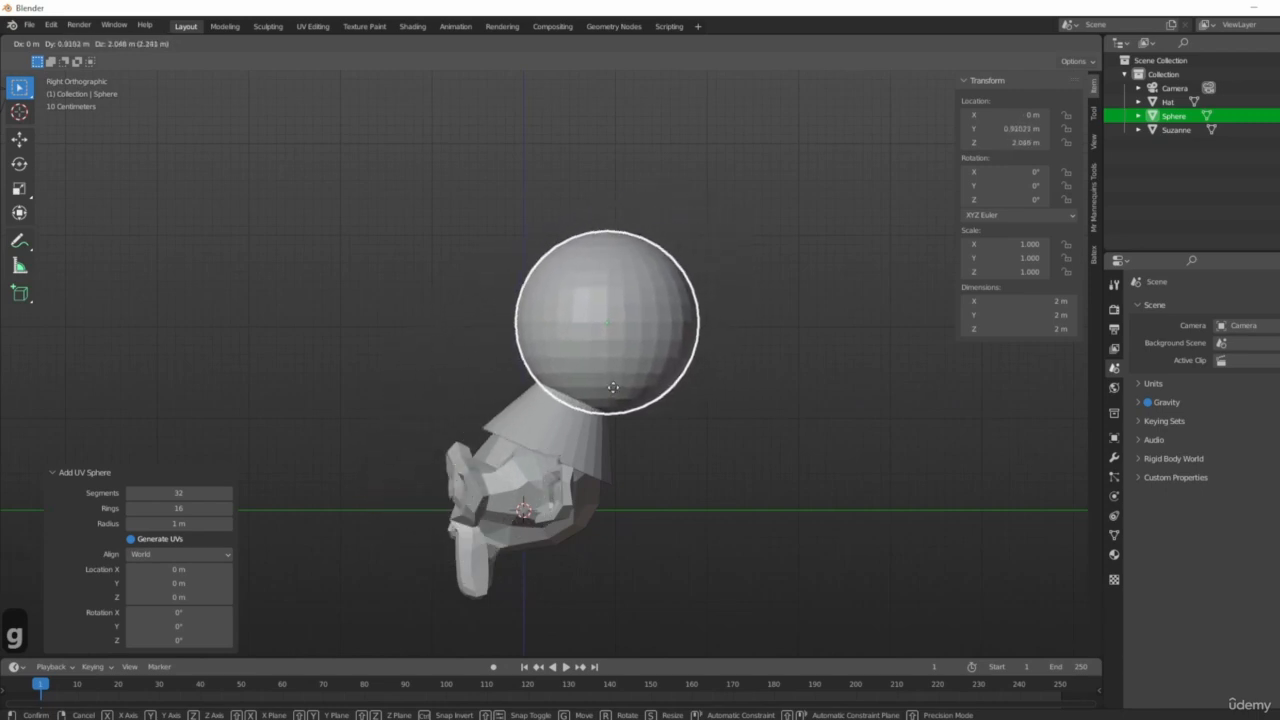
left_click(608, 391)
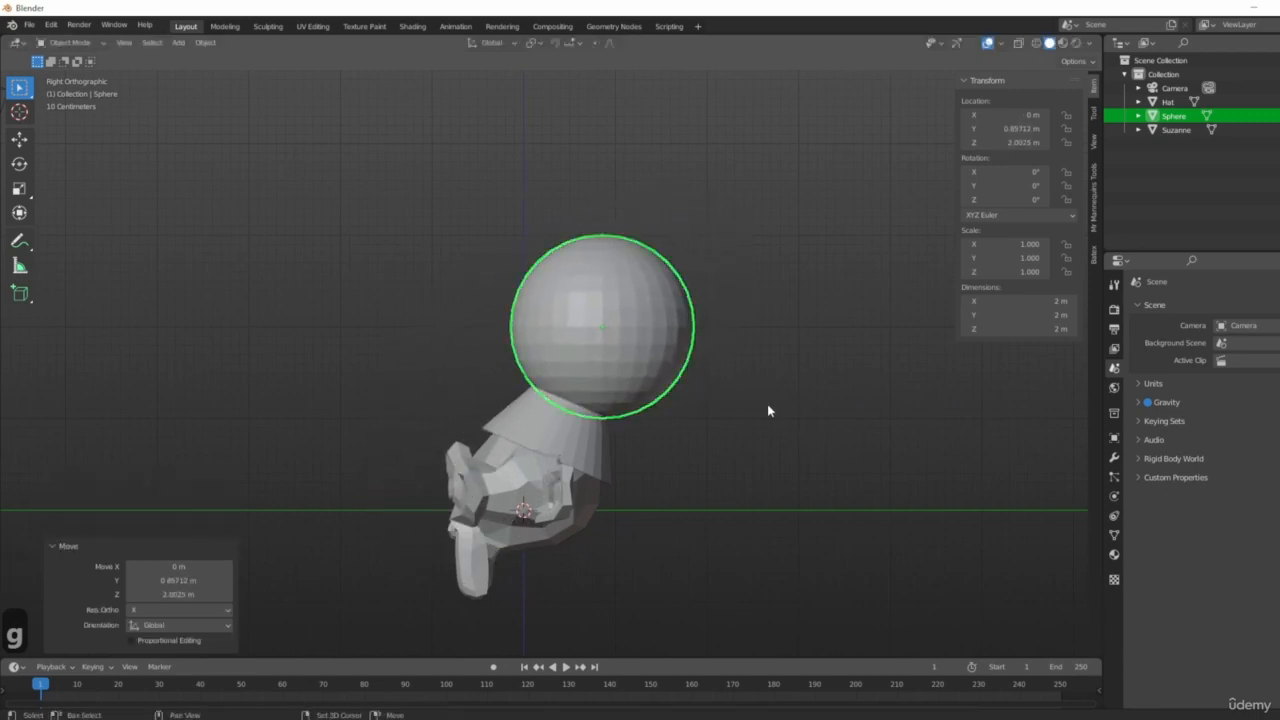
Step: Scale the sphere down to about 0.167 so that it forms a small pompom on the hat's tip
middle_click_drag(766, 409, 831, 511, "shift")
key("s")
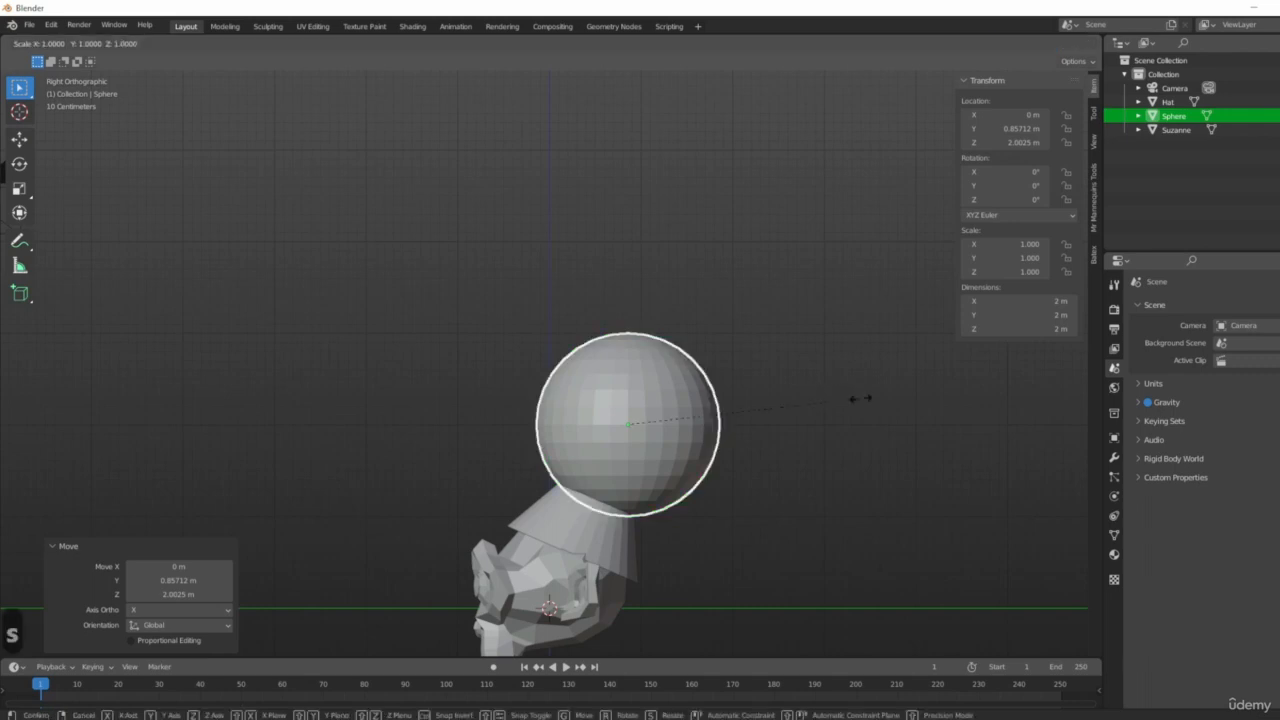
left_click(663, 434)
middle_click_drag(663, 434, 737, 509)
key("KP_1")
scroll(677, 491, "down", 3)
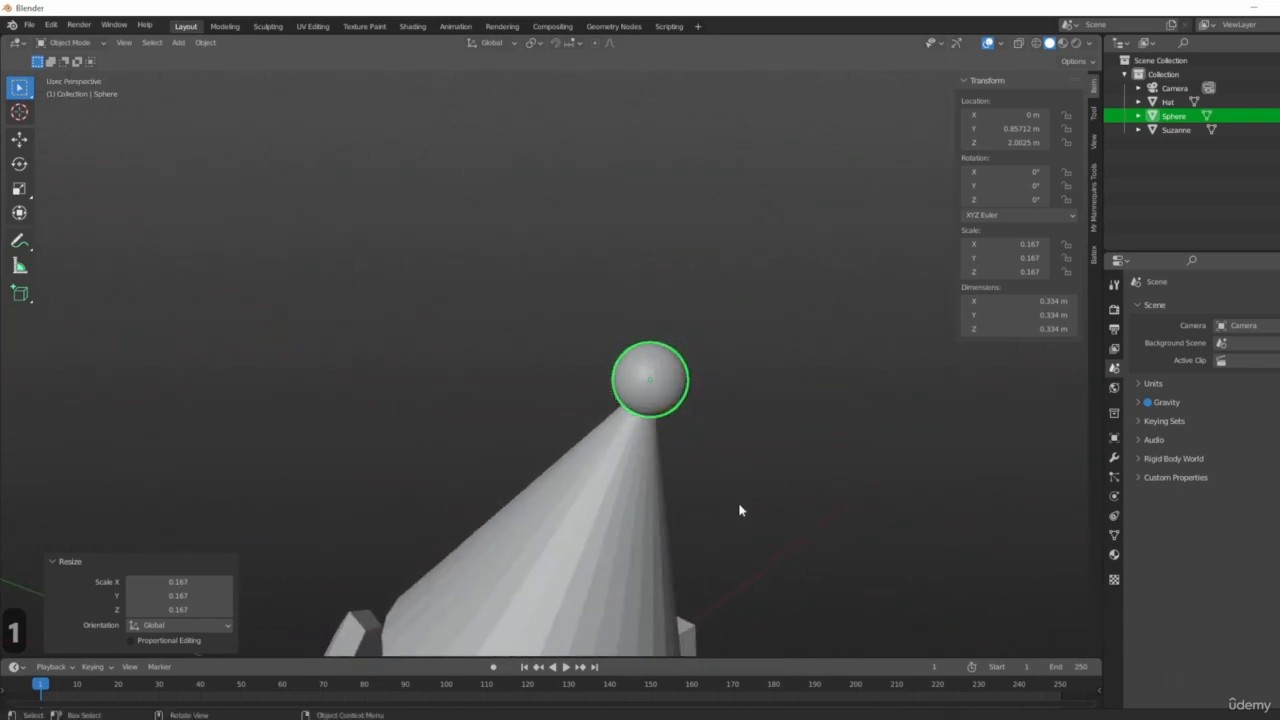
Step: Rotate the pompom sphere in the right view to about -20.7° around X, matching the hat's tilt
key("KP_3")
key("r")
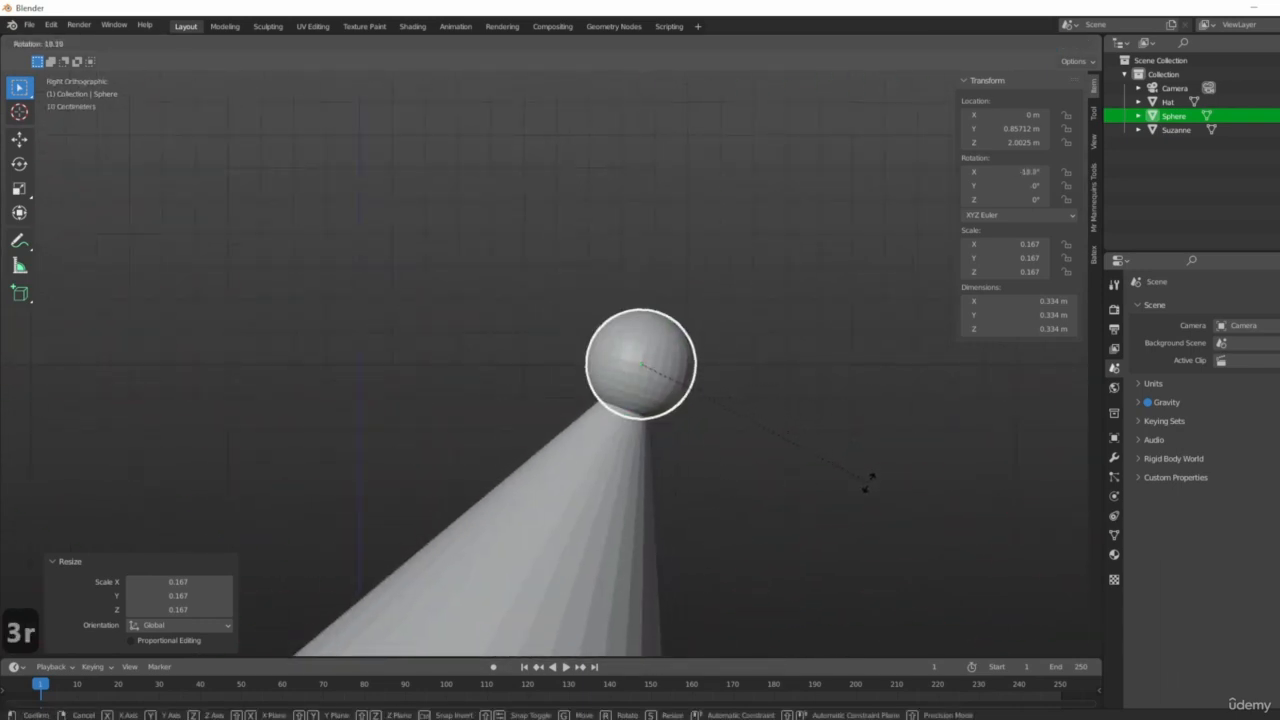
left_click(866, 485)
middle_click_drag(866, 485, 1008, 476)
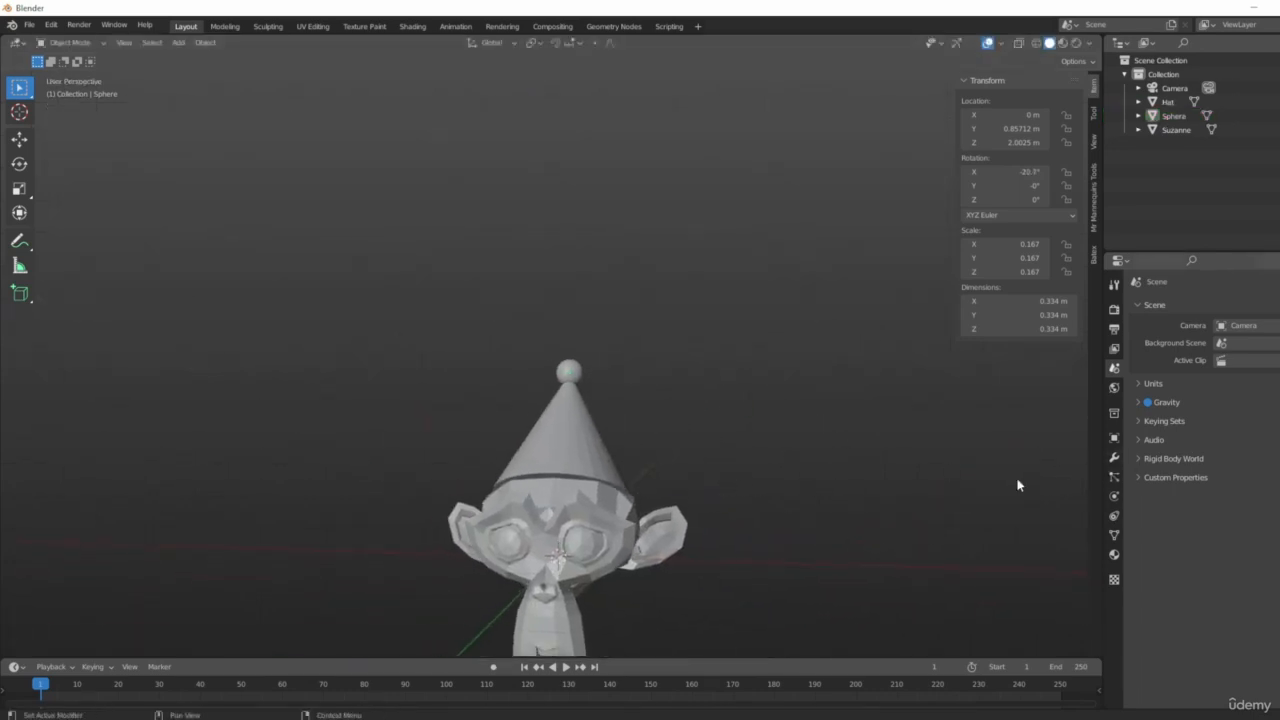
middle_click_drag(602, 437, 602, 356)
Step: Select the pompom sphere, the hat and the sphere again, one at a time
left_click(587, 362)
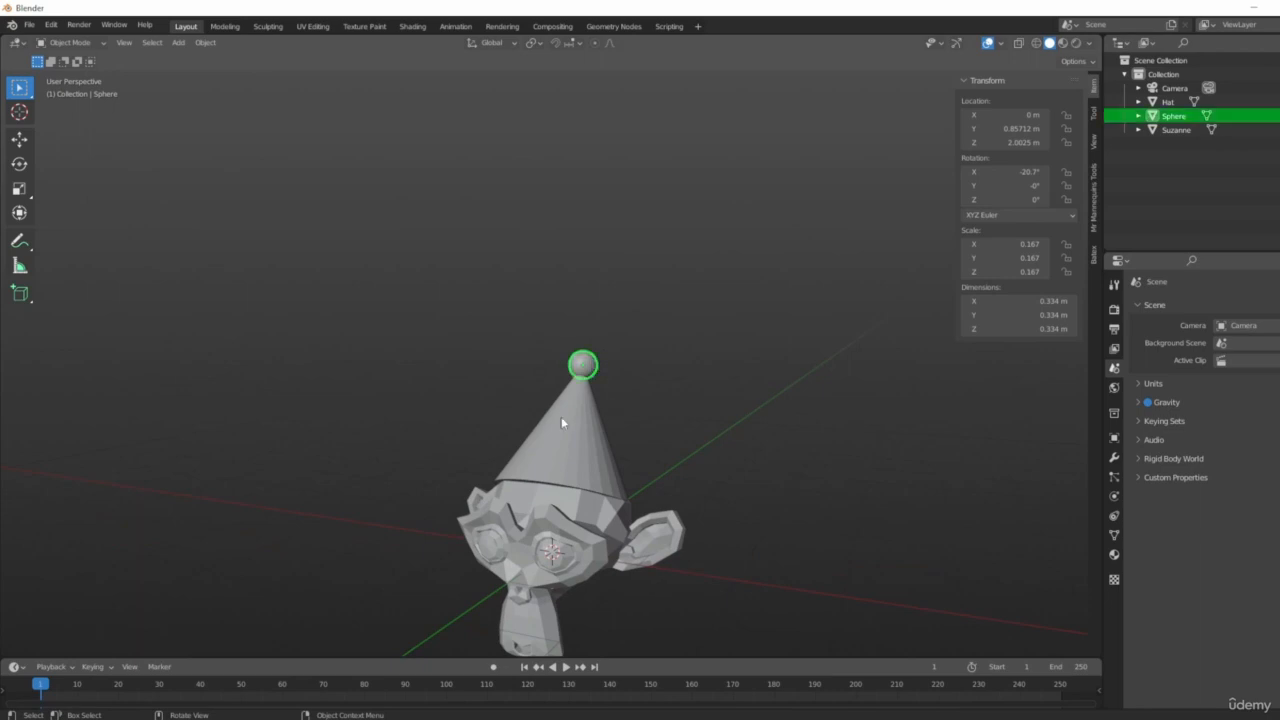
left_click(562, 419)
left_click(586, 360)
middle_click_drag(804, 404, 794, 508)
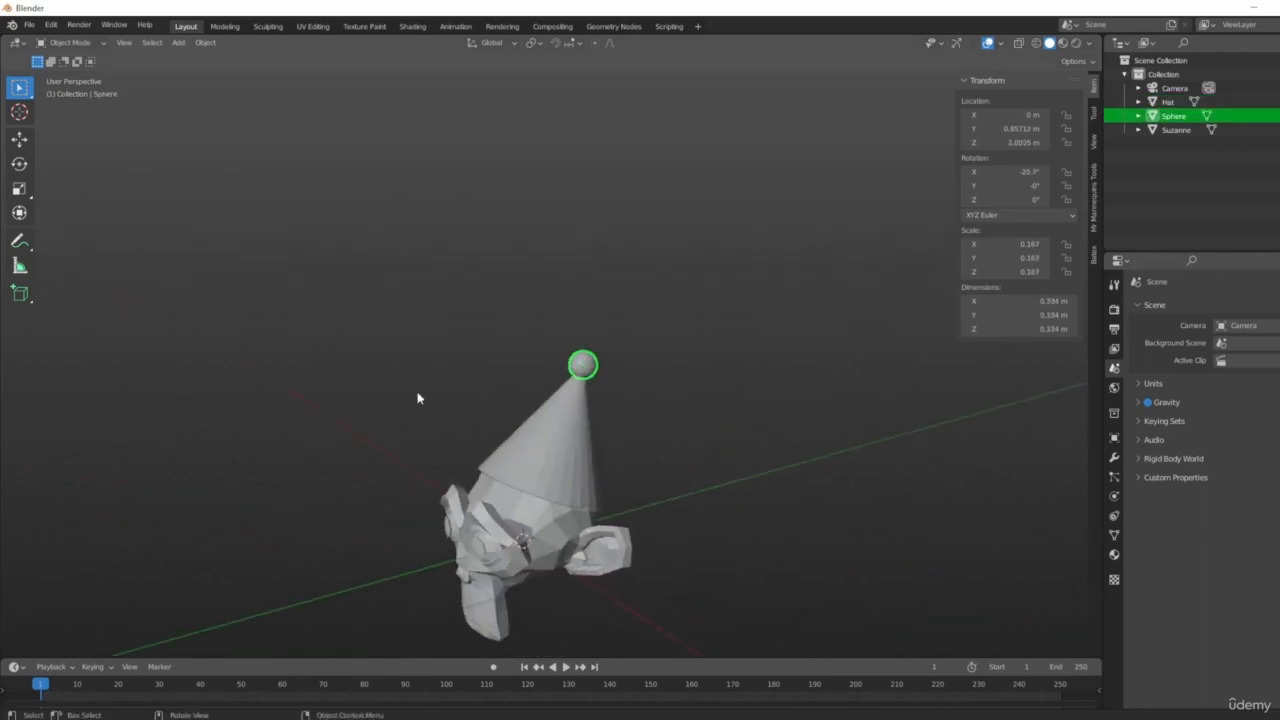
middle_click_drag(669, 458, 786, 511)
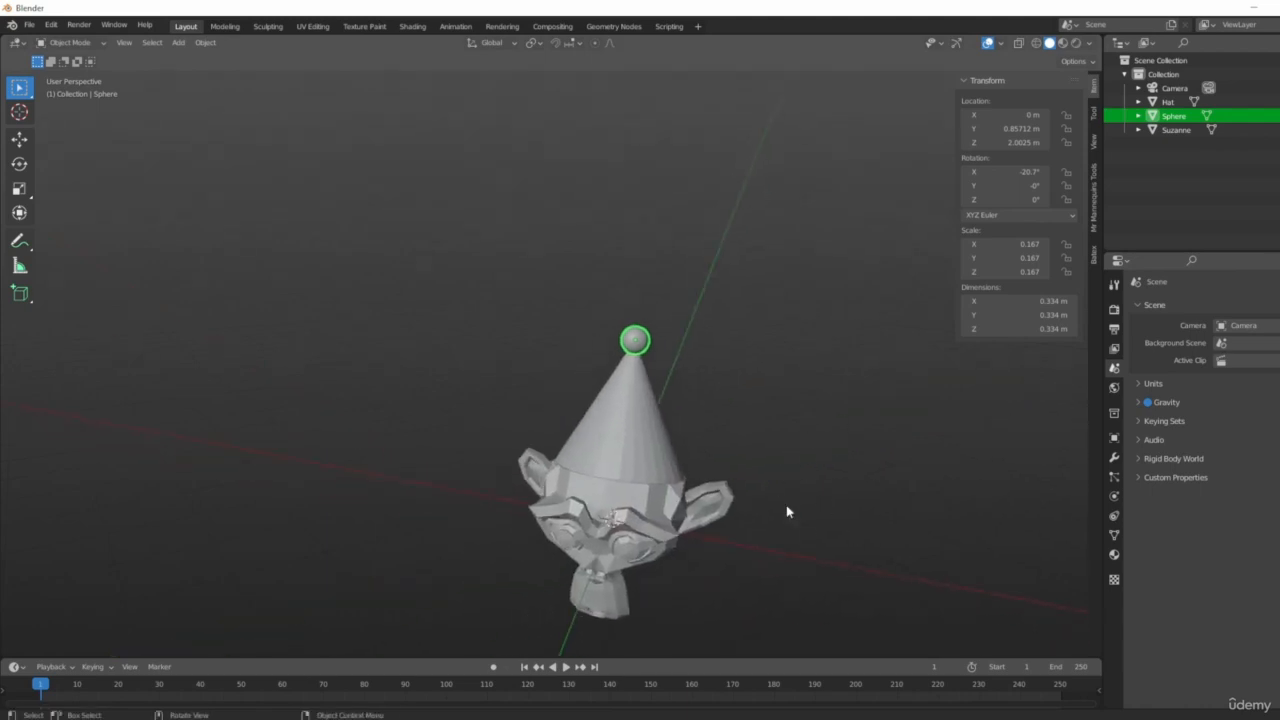
Step: Select only the hat and try moving it off the monkey head without the sphere
left_click(643, 434)
middle_click_drag(544, 335, 712, 488)
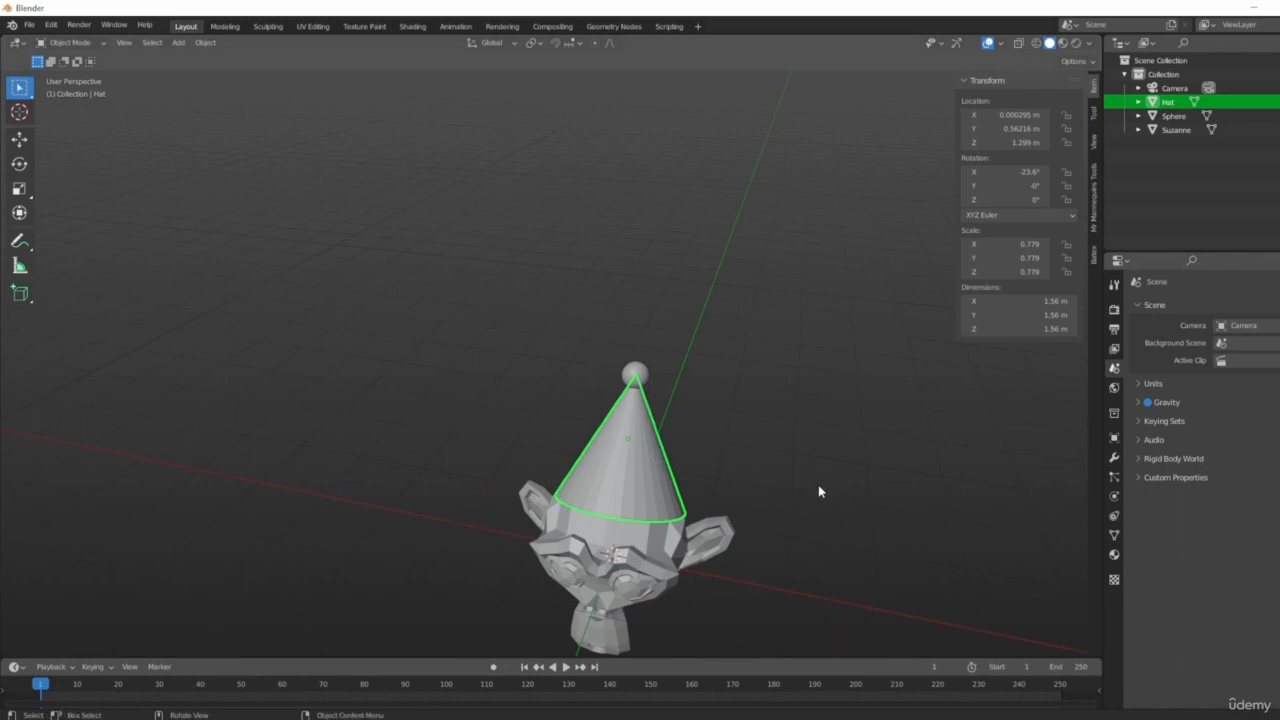
middle_click_drag(820, 491, 867, 521)
key("g")
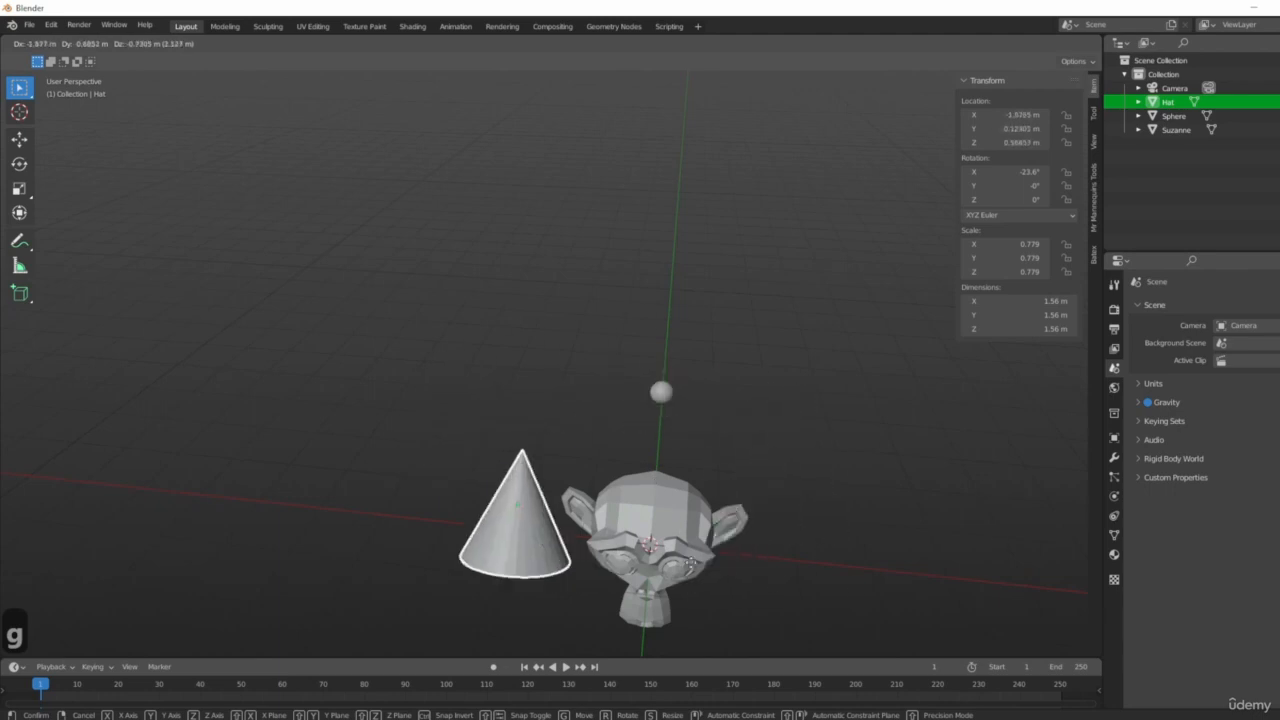
right_click(782, 421)
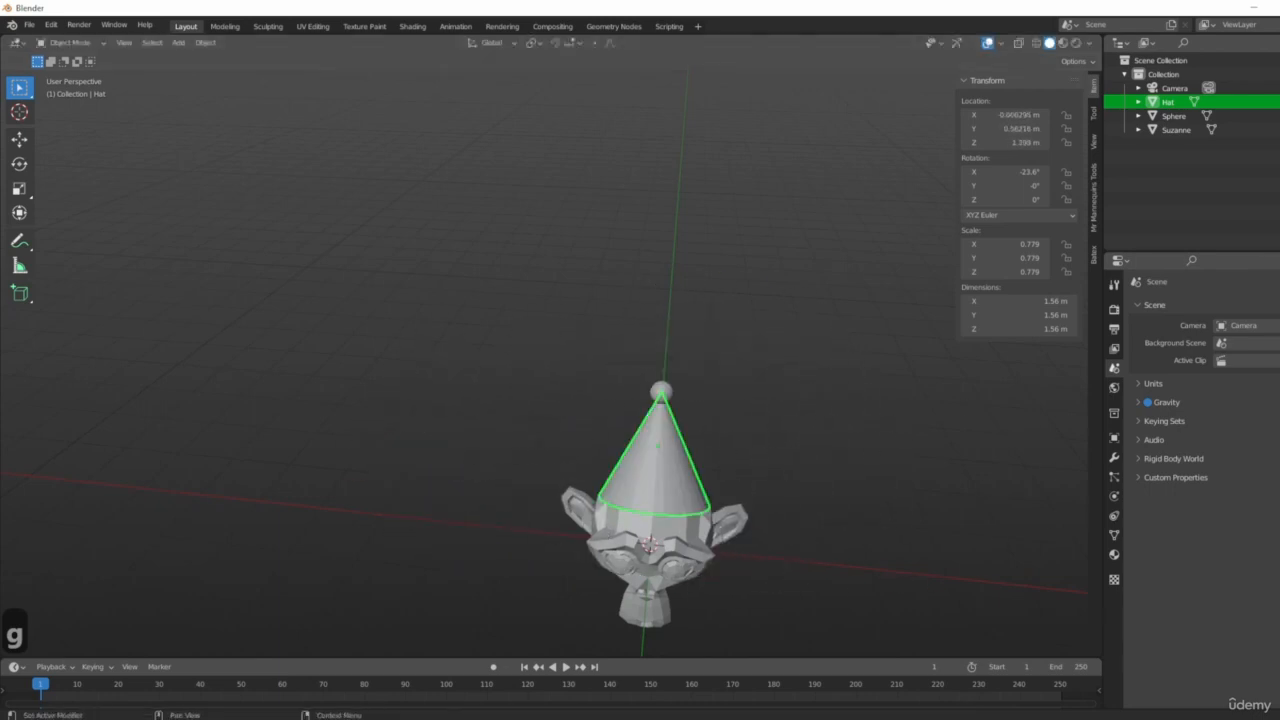
Step: Add the pompom sphere to the selection so that it is selected together with the hat
middle_click_drag(1010, 418, 700, 345)
scroll(657, 335, "up", 4)
scroll(656, 335, "up", 5)
scroll(676, 369, "down", 5)
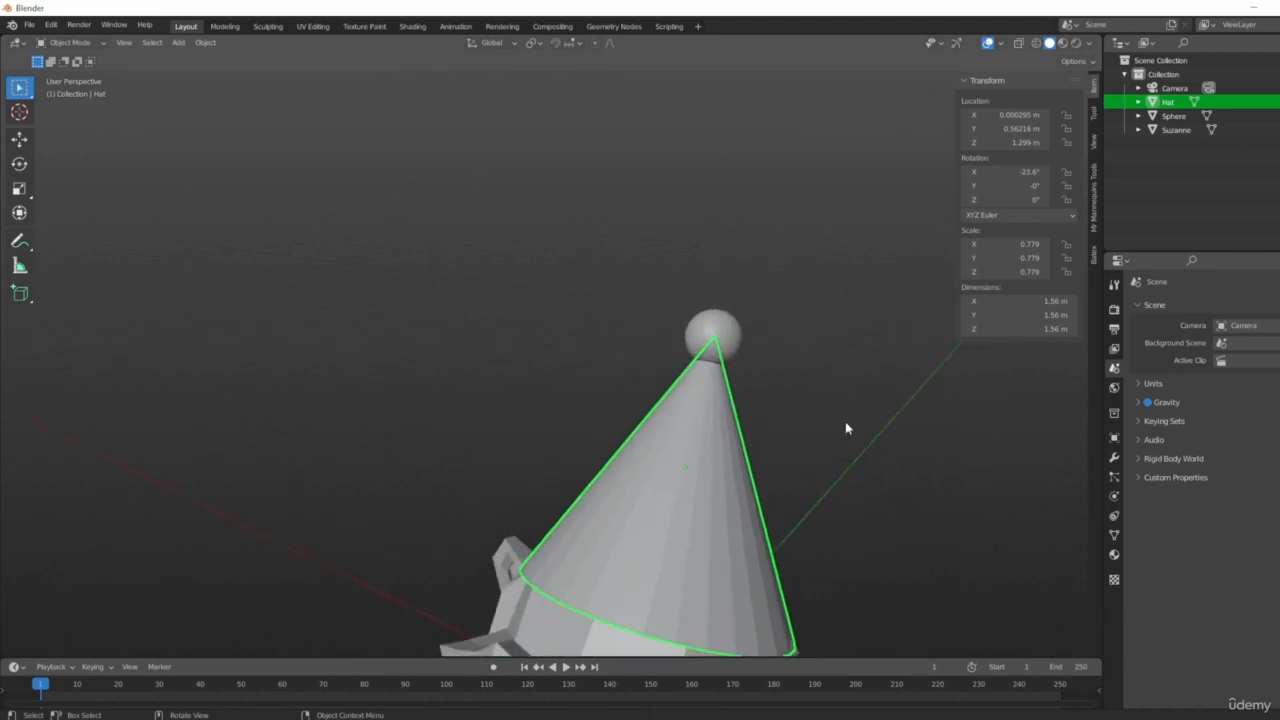
middle_click_drag(842, 423, 752, 351, "shift")
scroll(851, 412, "down", 3)
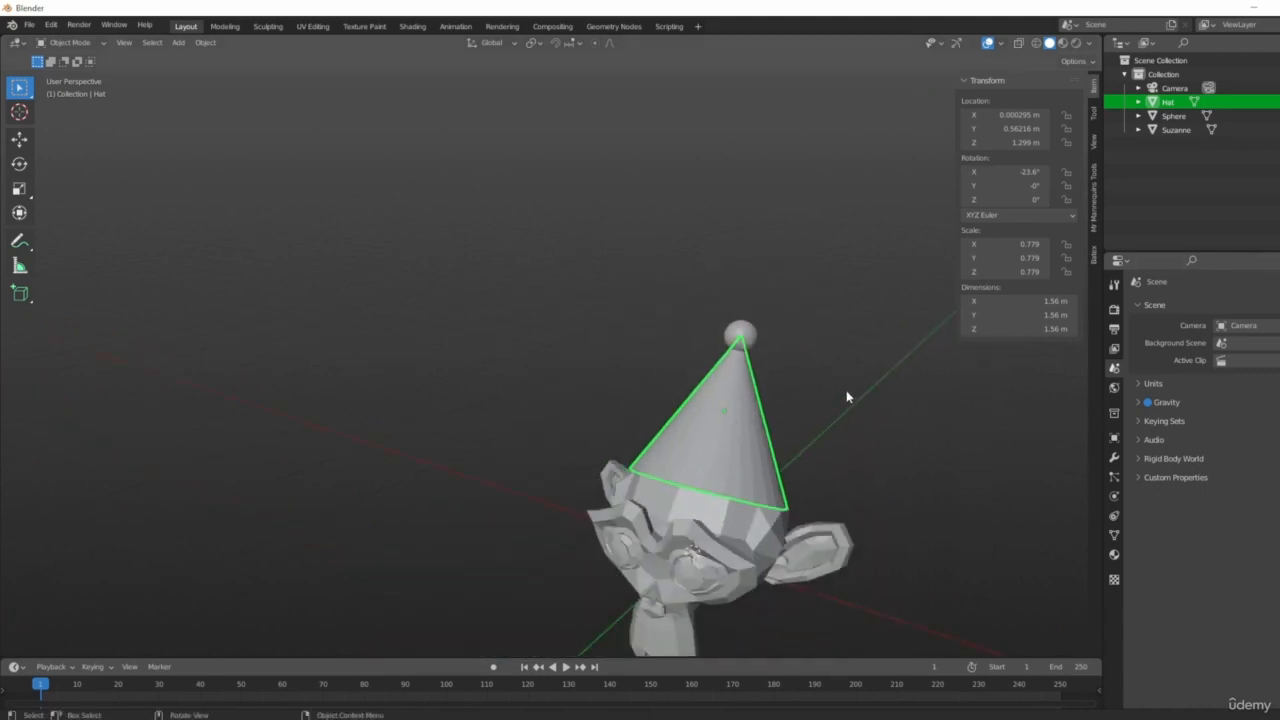
middle_click_drag(846, 395, 837, 403)
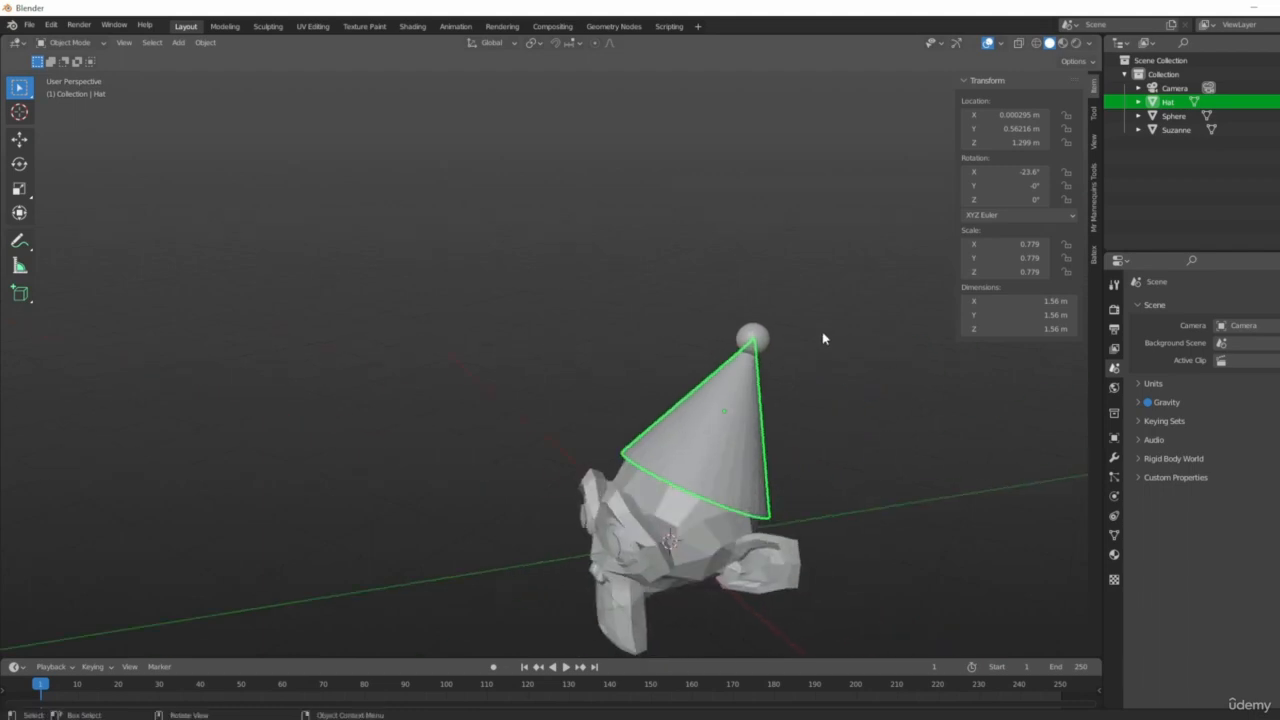
left_click(763, 340, "shift")
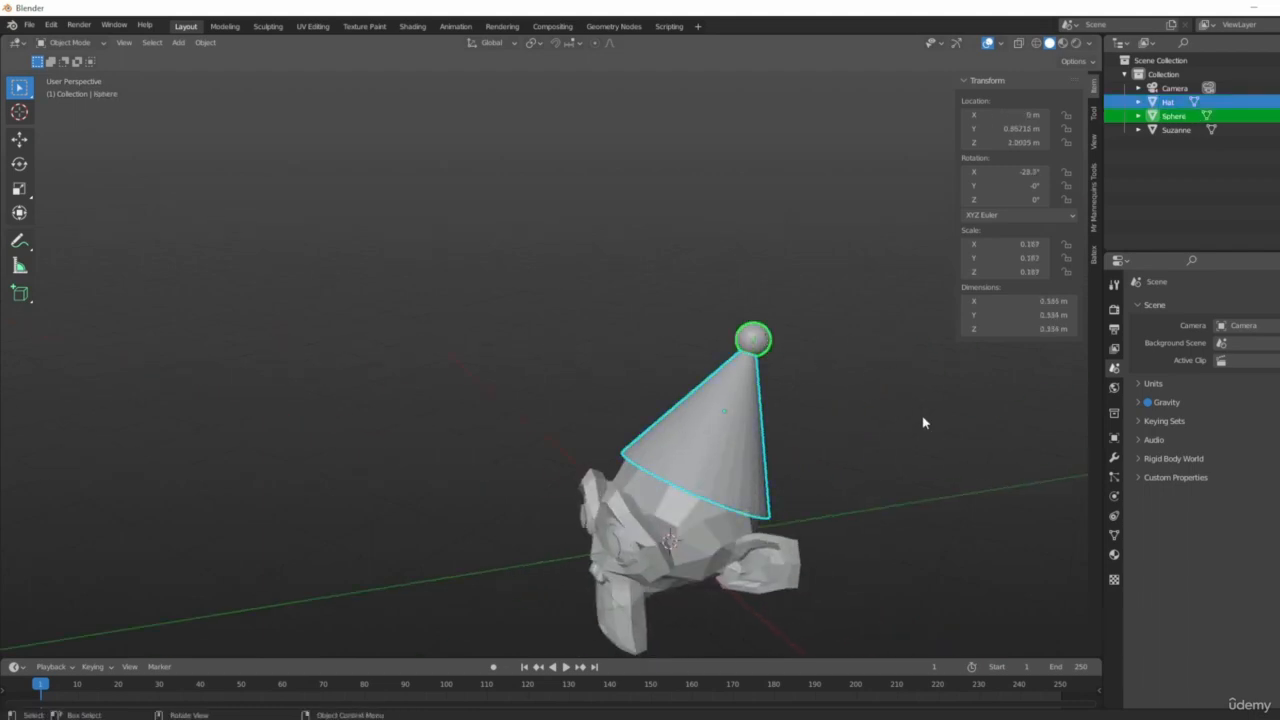
middle_click_drag(659, 436, 866, 491)
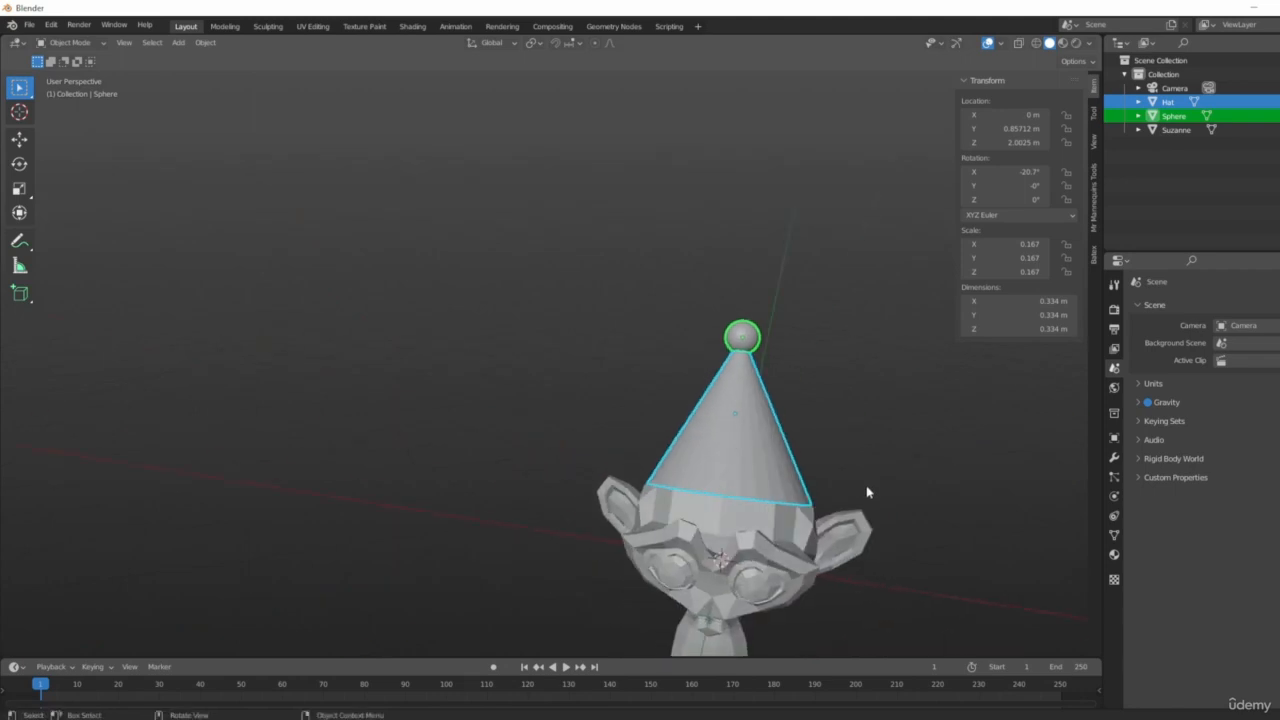
Step: Try moving the selected hat and sphere together along the global X axis, ending with a zero offset
key("g")
type("x")
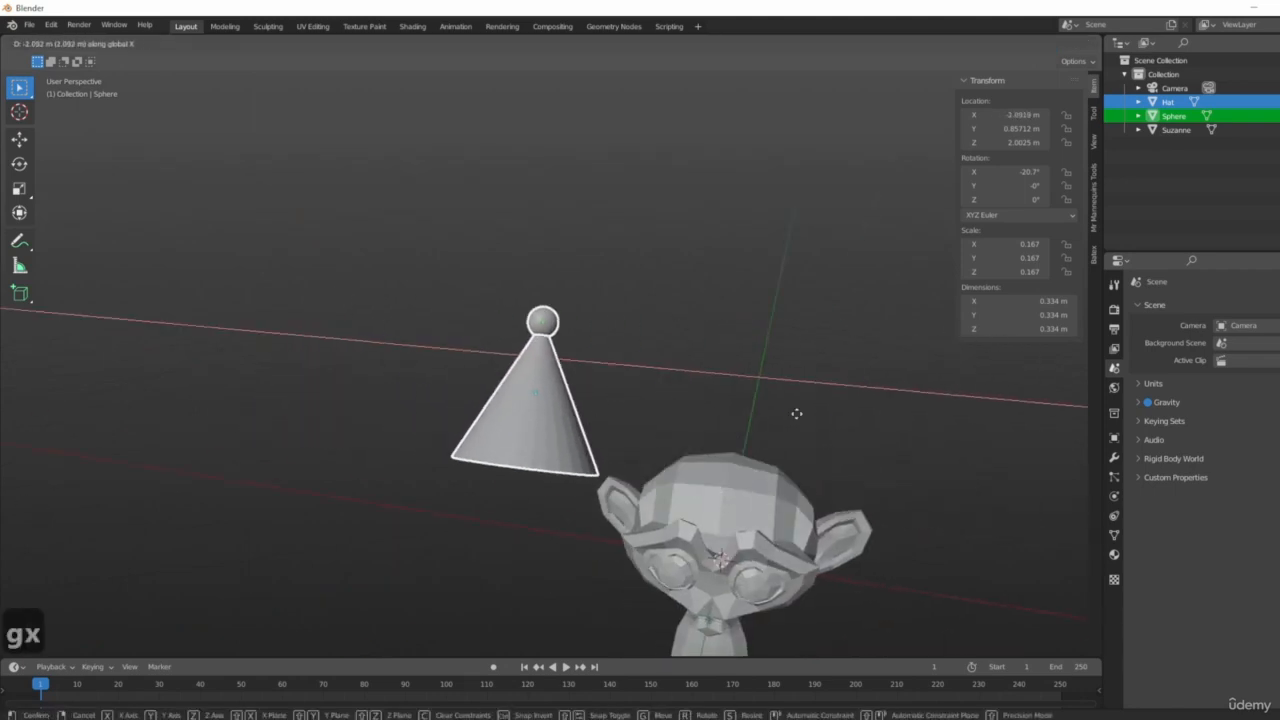
type("0")
key("Return")
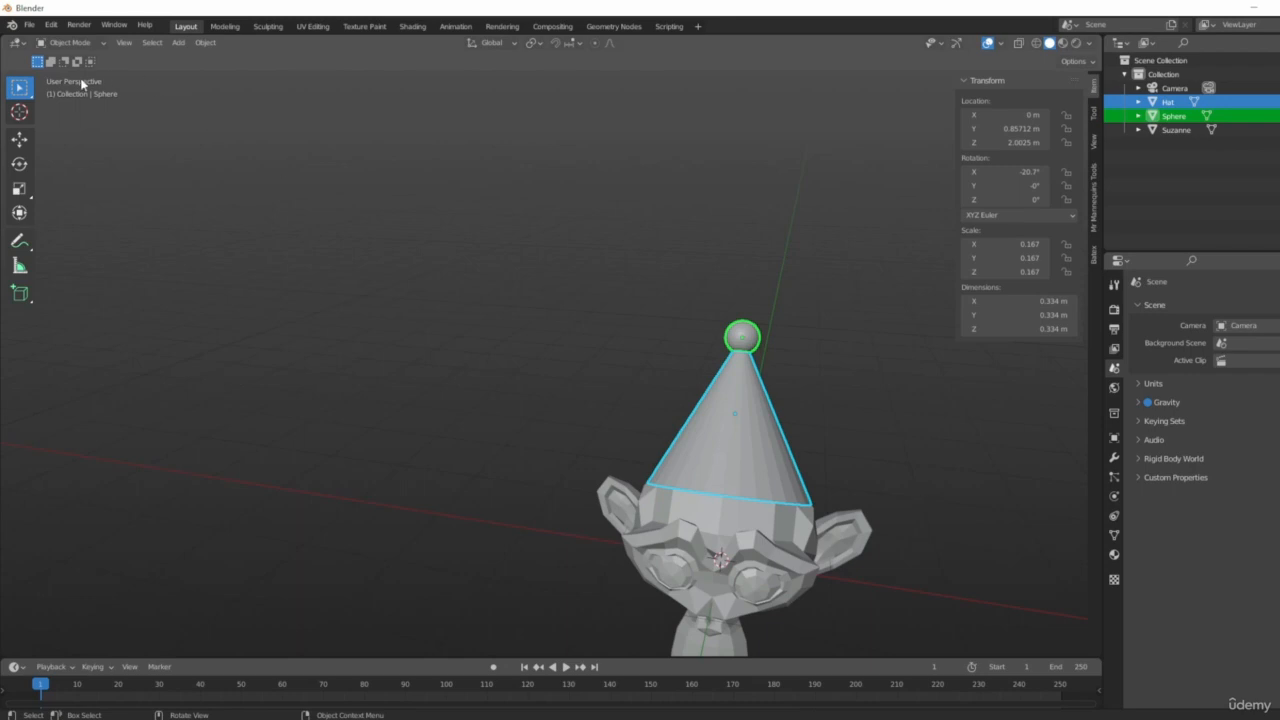
Step: Deselect everything, choose the Select Box tool and box-select the hat and the pompom sphere together
left_click(74, 128)
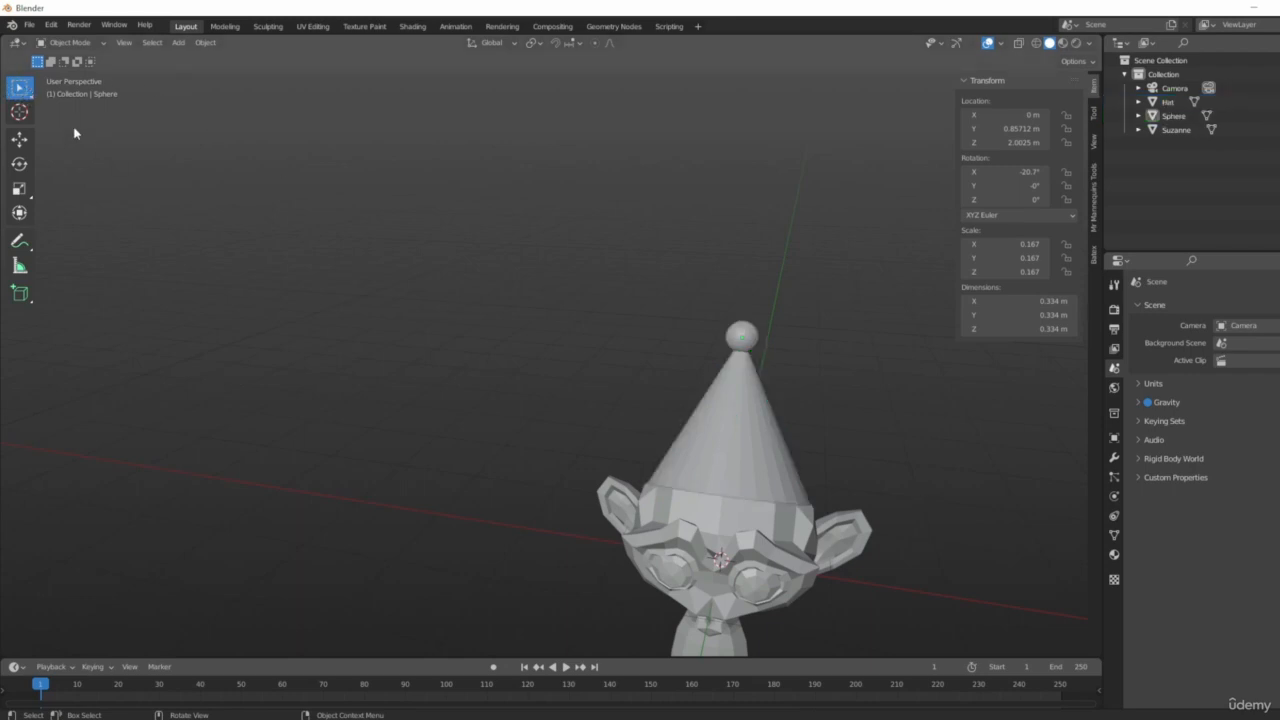
left_click(19, 87)
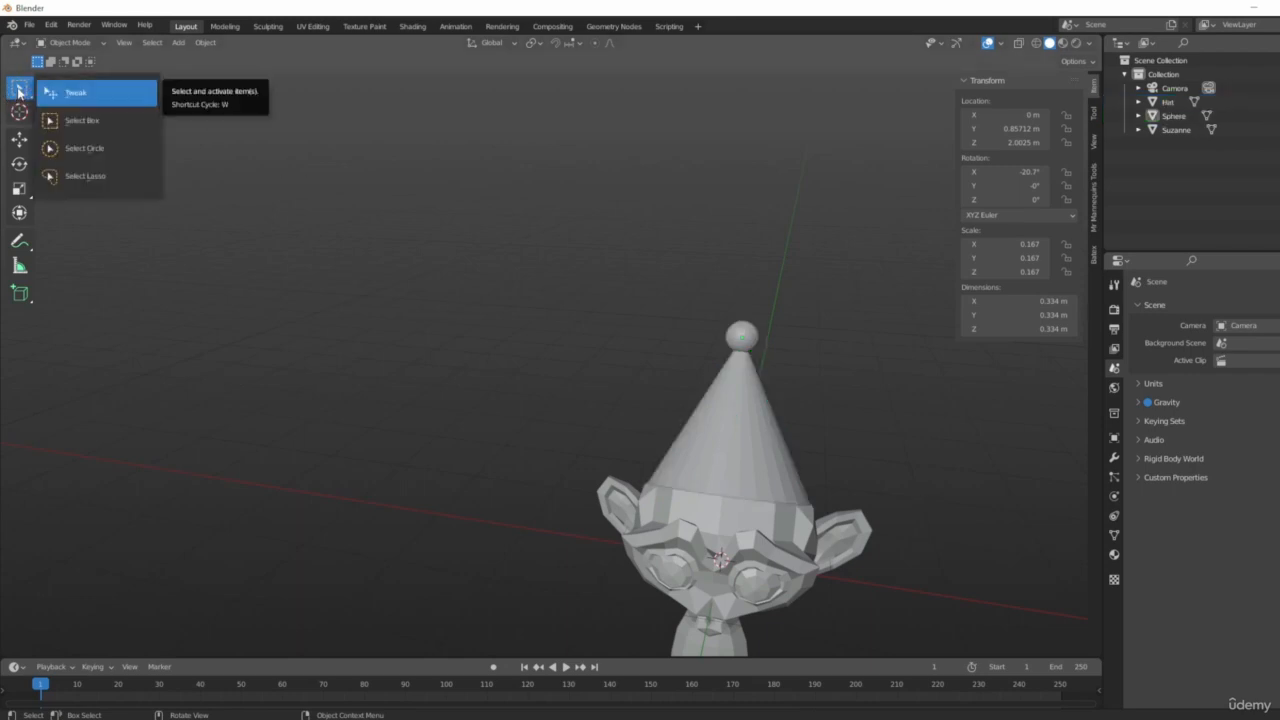
left_click(100, 122)
middle_click_drag(350, 230, 459, 250)
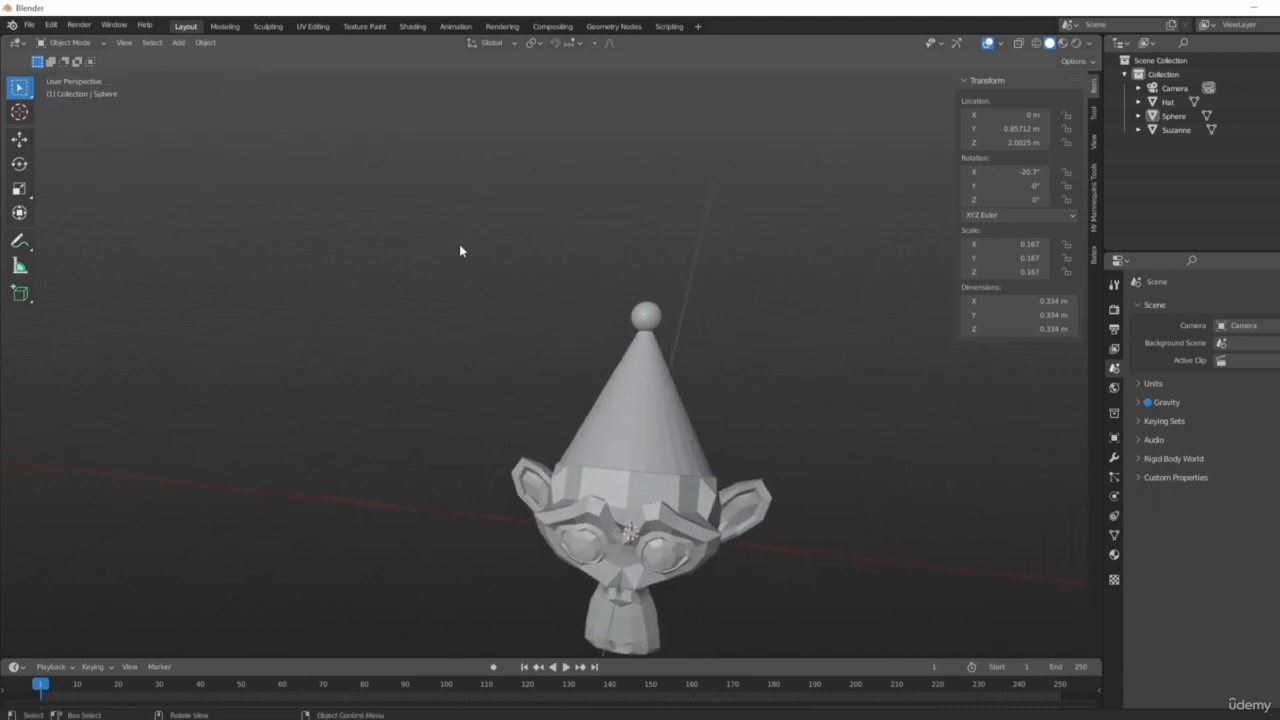
left_click_drag(472, 266, 851, 425)
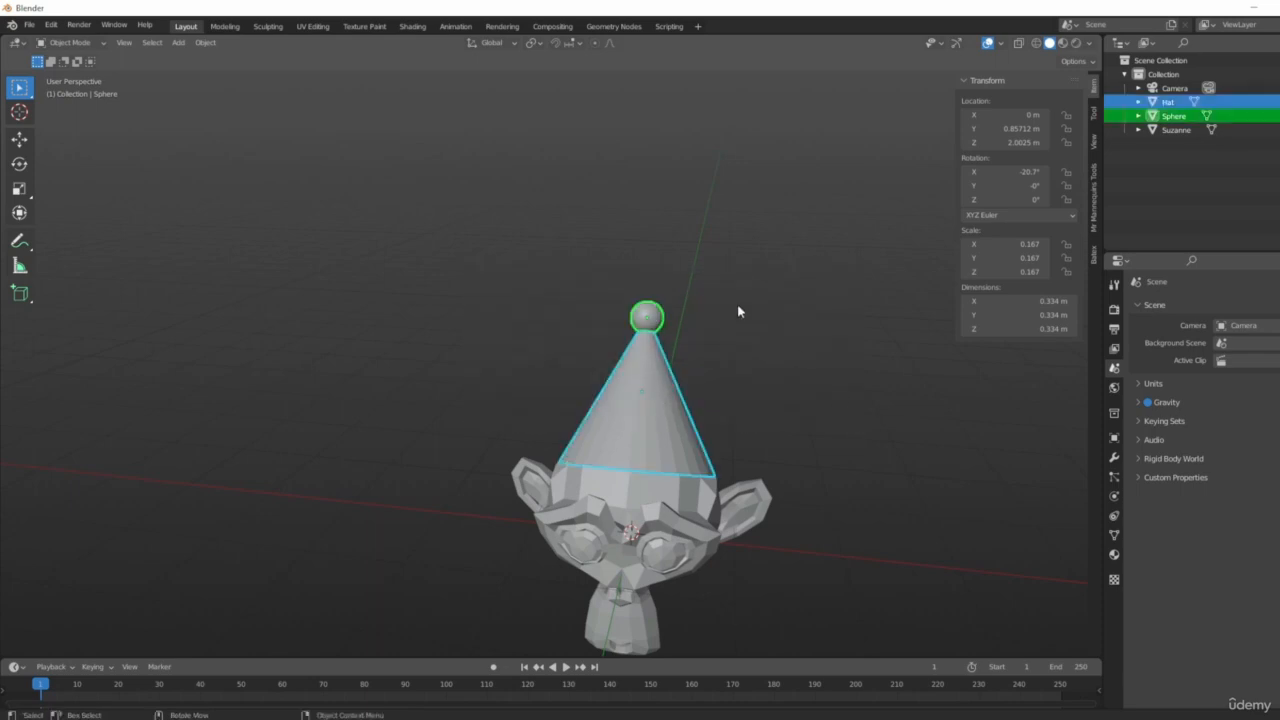
Step: Try moving the box-selected hat and sphere together along the global X axis and cancel the move
middle_click_drag(660, 418, 709, 479)
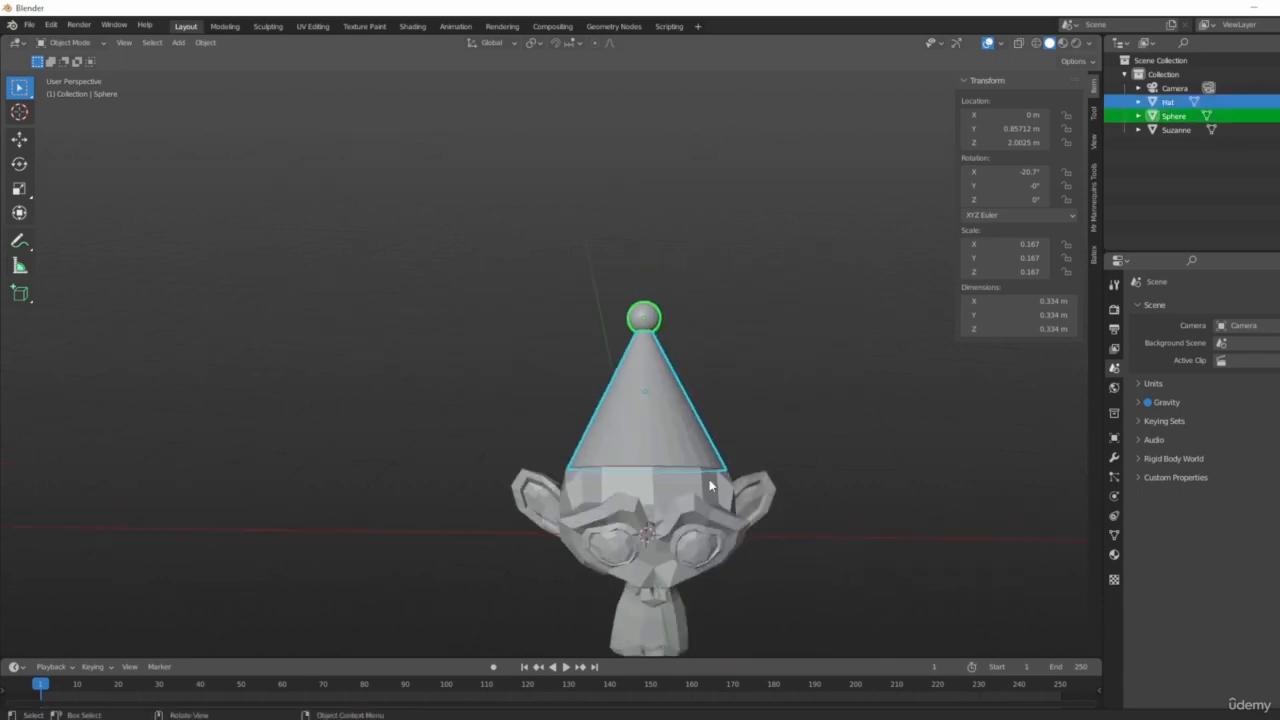
key("g")
key("x")
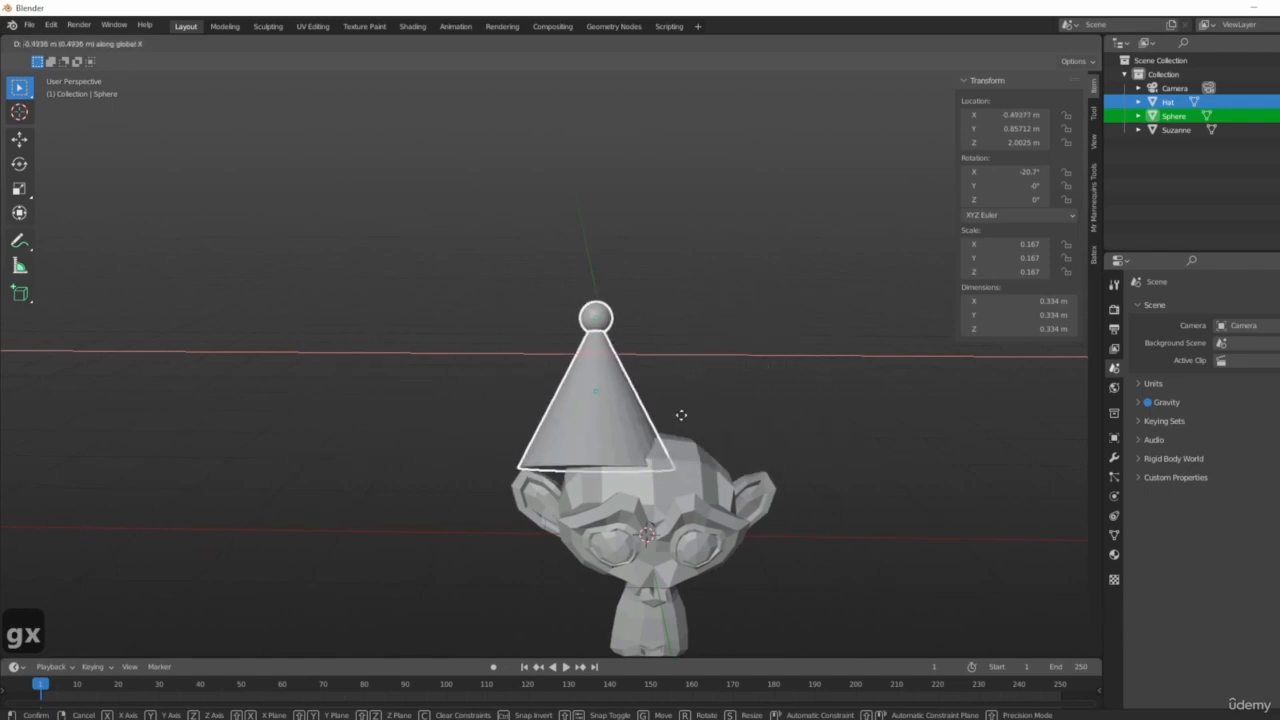
right_click(681, 415)
Step: Select the hat and the pompom sphere one at a time, first in the viewport, and end with the hat selected by name
left_click(646, 318)
middle_click_drag(727, 349, 709, 349)
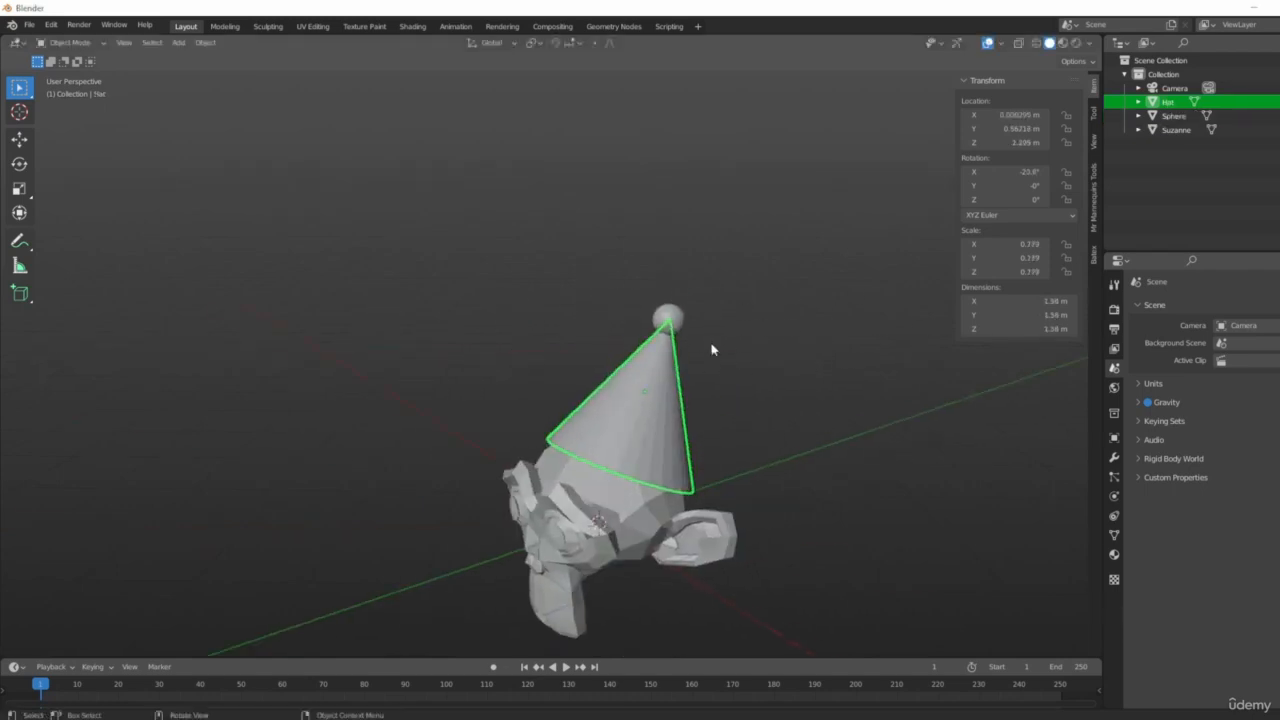
left_click(670, 330)
middle_click_drag(728, 410, 761, 362)
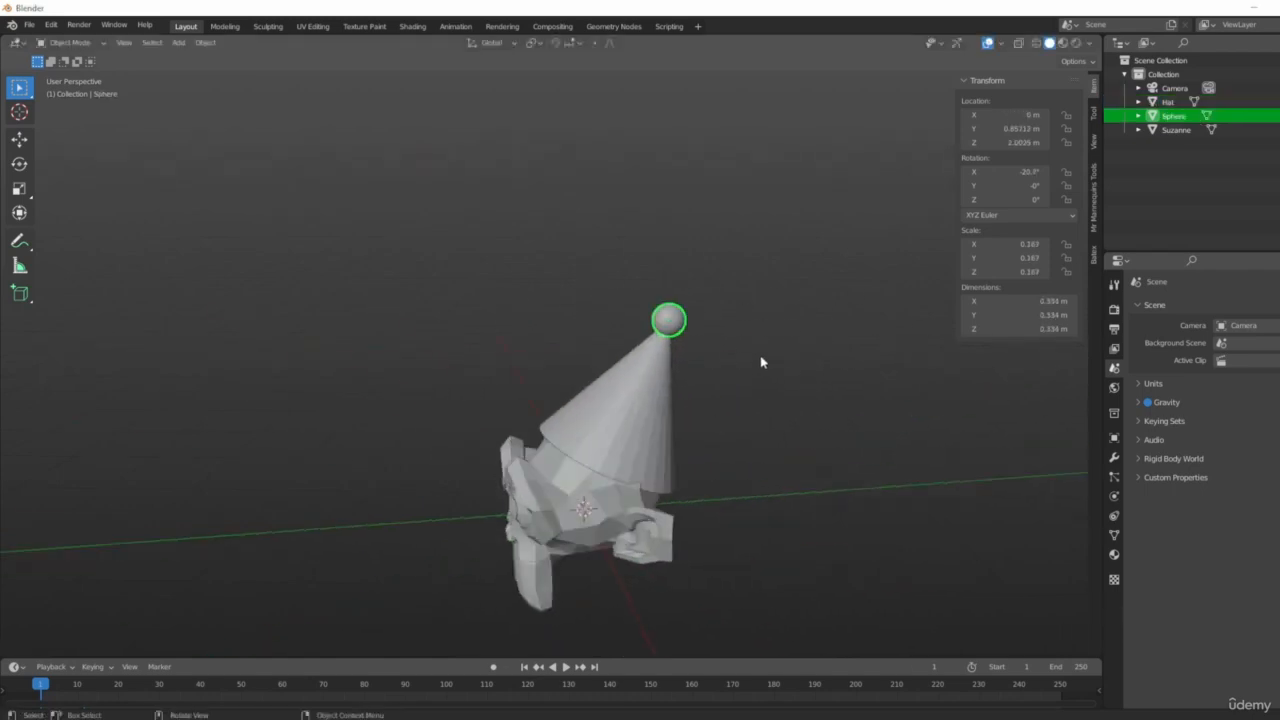
scroll(799, 318, "up", 3)
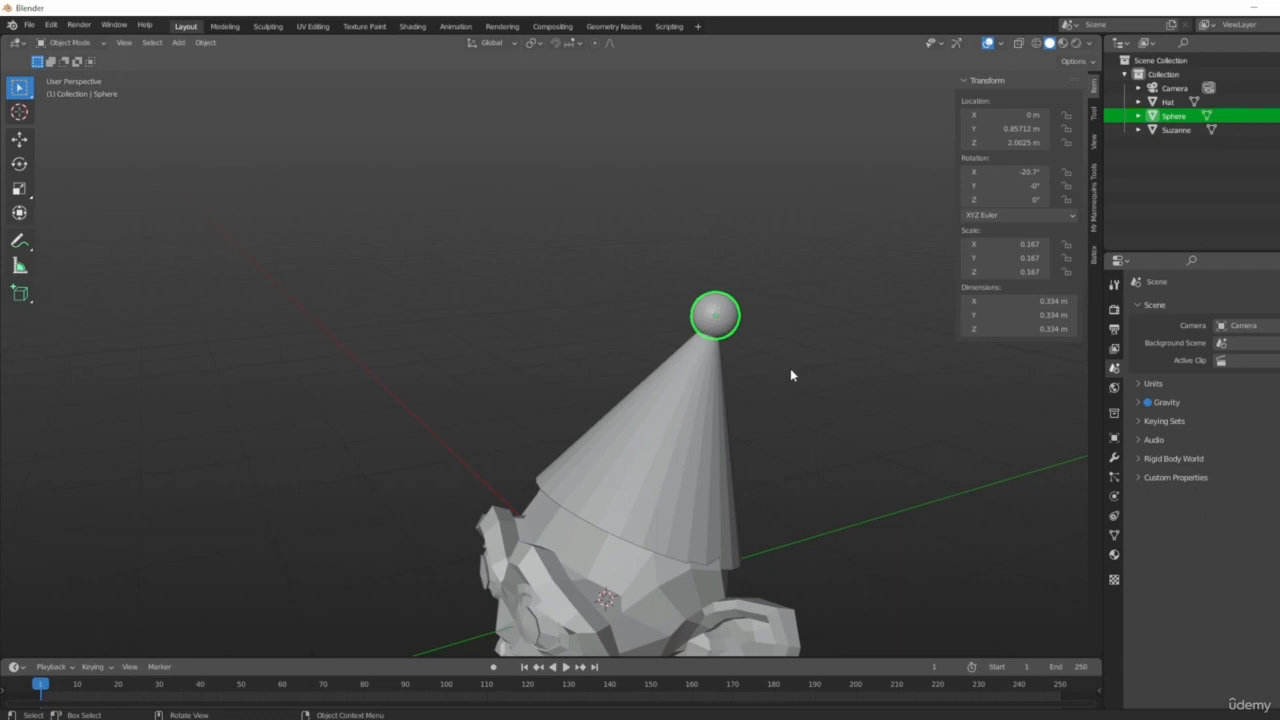
middle_click_drag(848, 408, 840, 407)
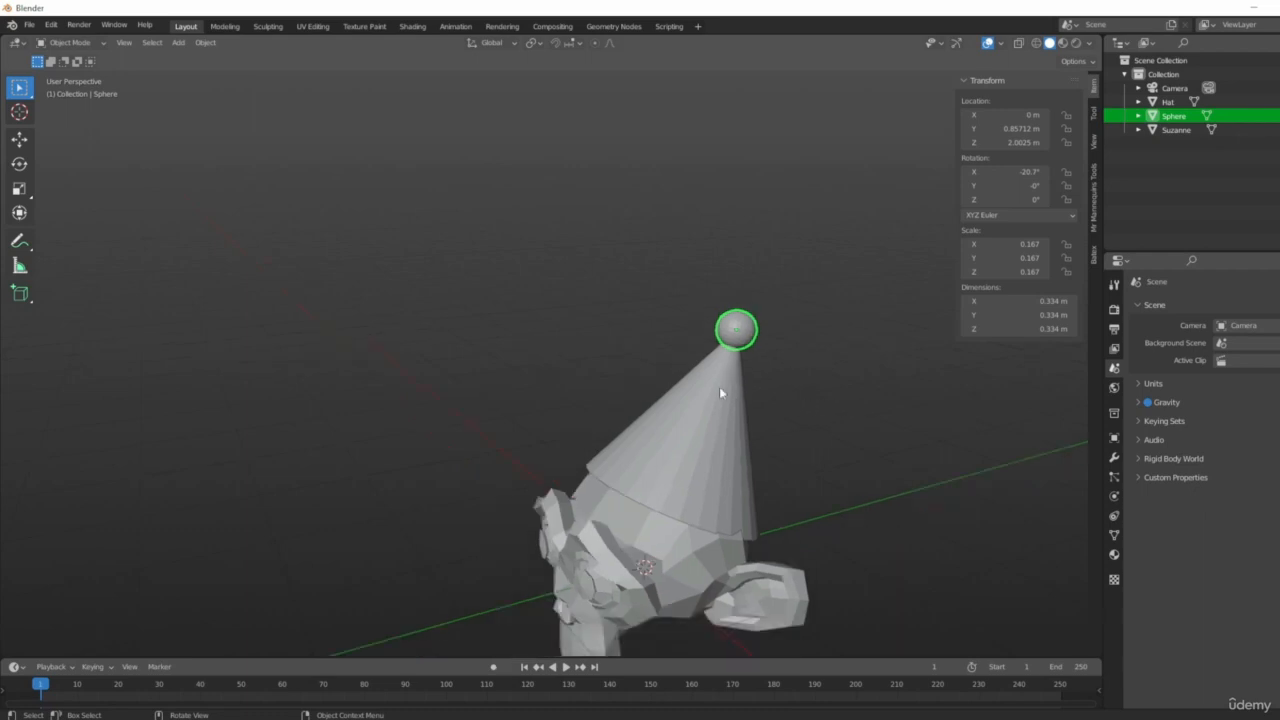
left_click(1170, 102)
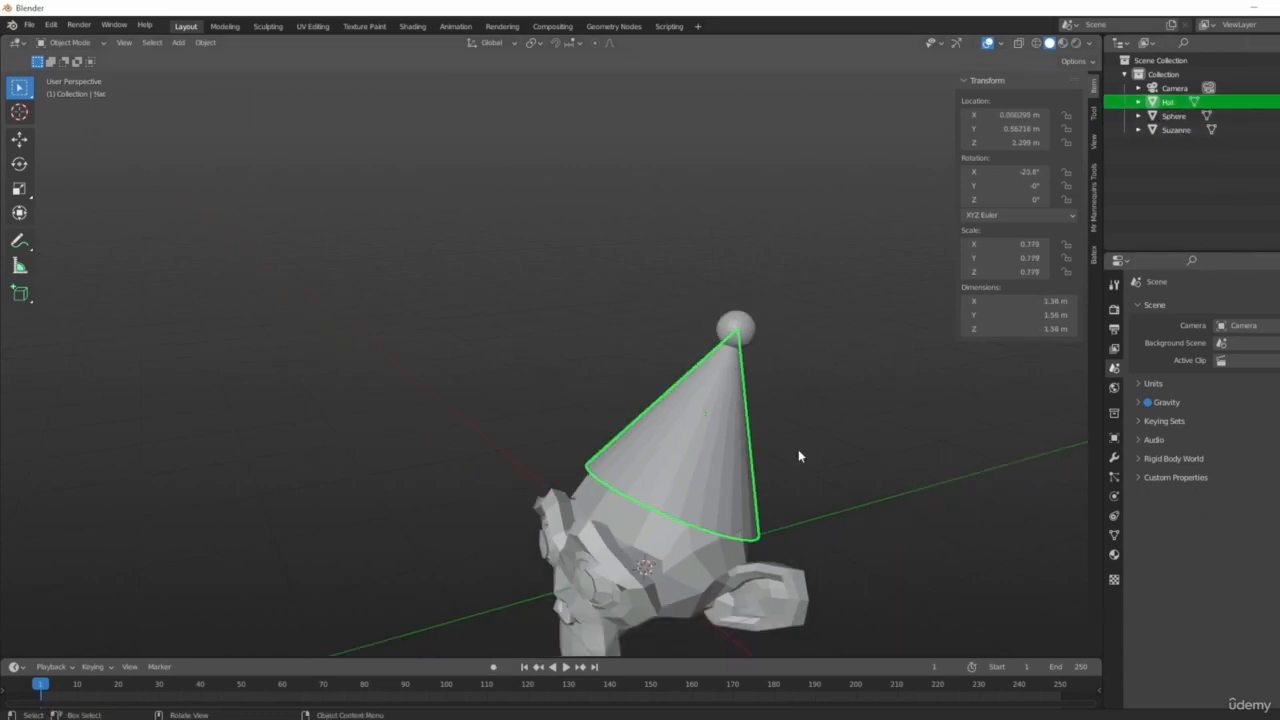
middle_click_drag(400, 419, 780, 360)
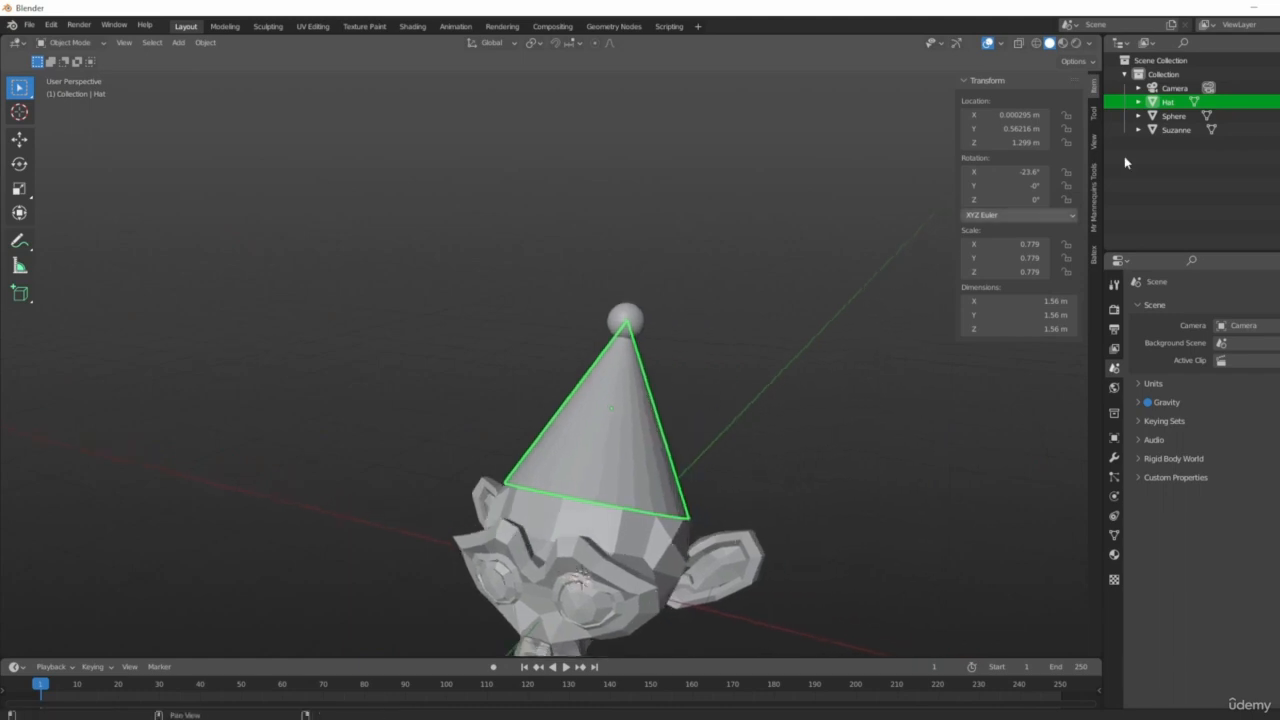
Step: Select the sphere, add the hat as the active object, join them into one object, and reselect the joined hat
left_click(1174, 117)
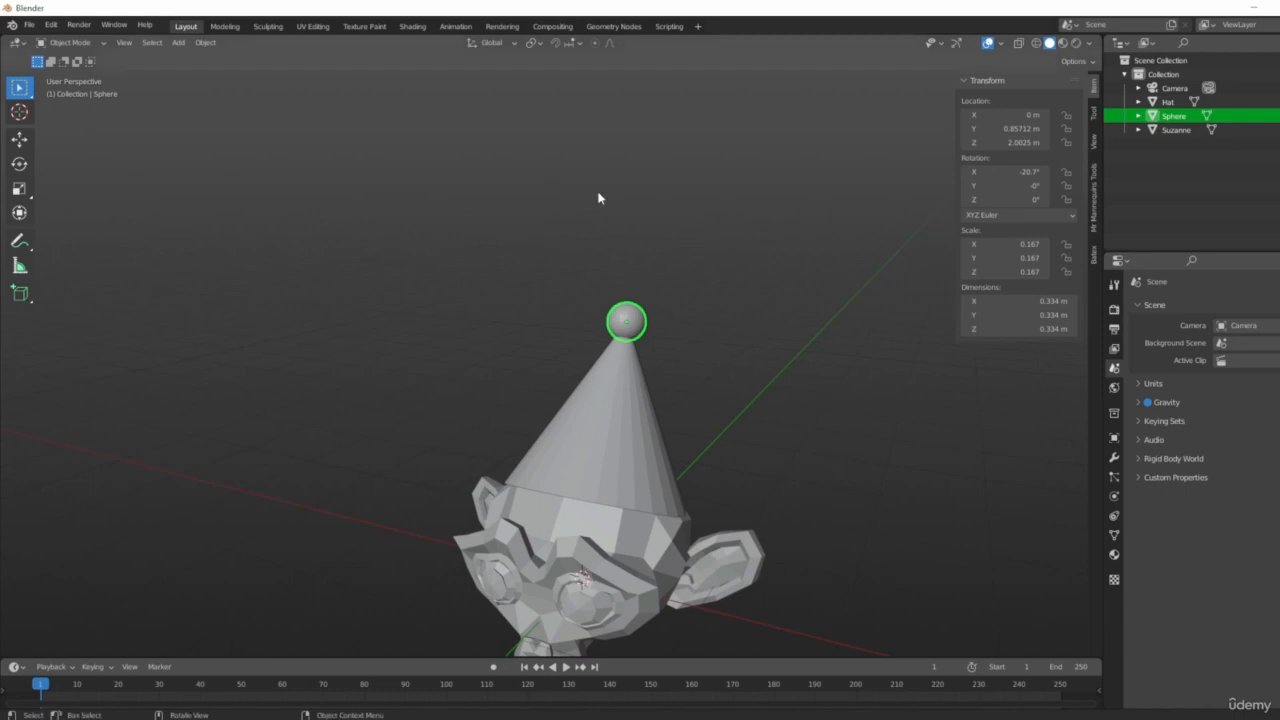
middle_click_drag(660, 386, 818, 414)
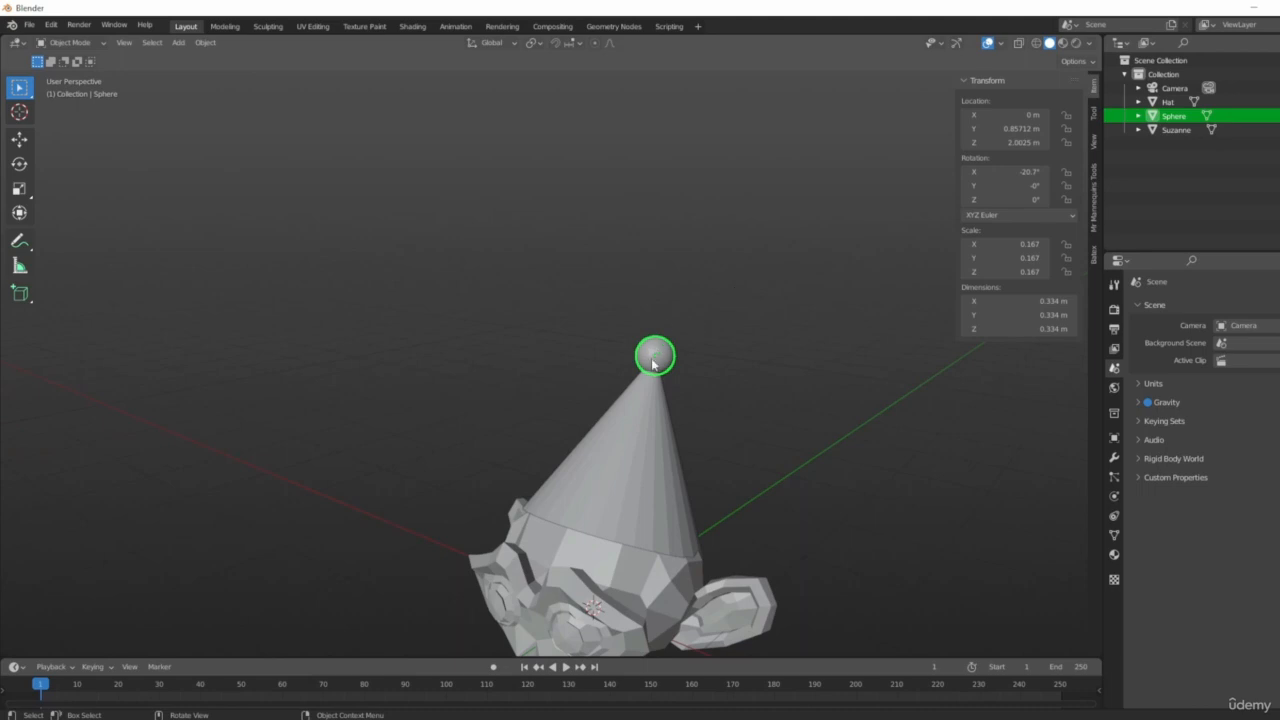
left_click(625, 429, "shift")
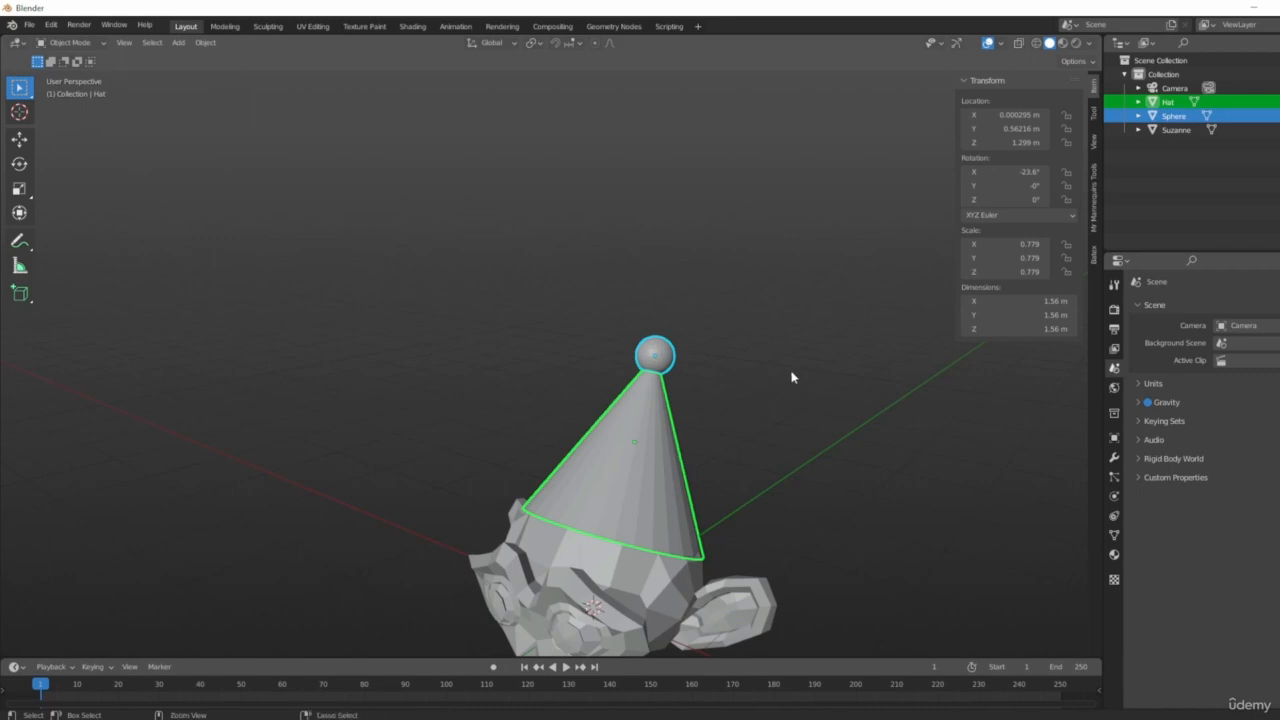
key("ctrl+j")
middle_click_drag(895, 400, 618, 361)
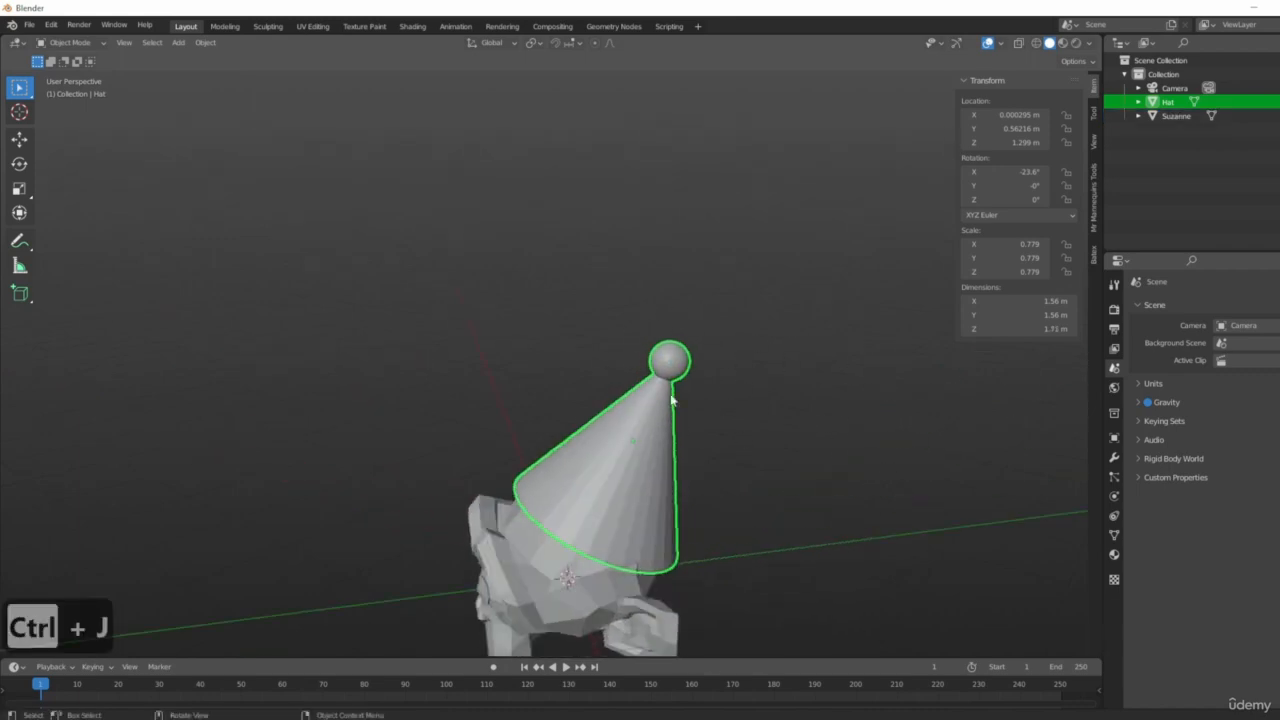
middle_click_drag(671, 398, 886, 443)
left_click(900, 548)
left_click(635, 468)
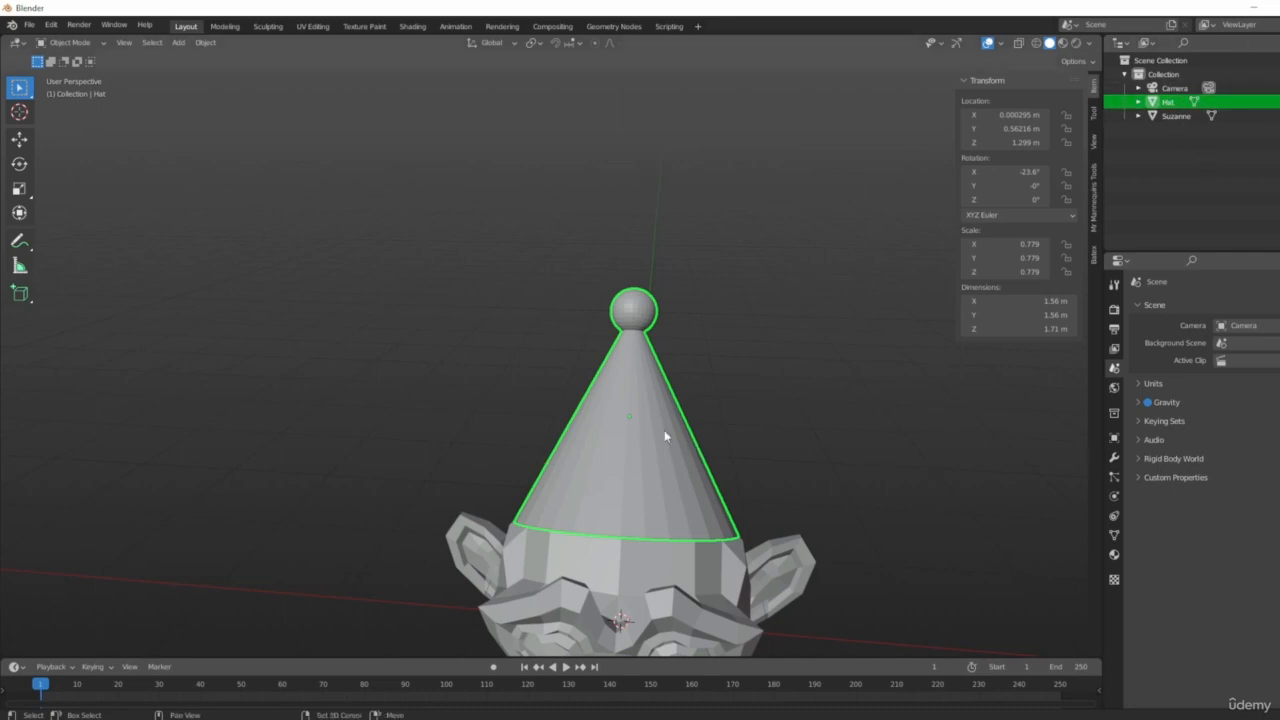
middle_click_drag(666, 434, 866, 495)
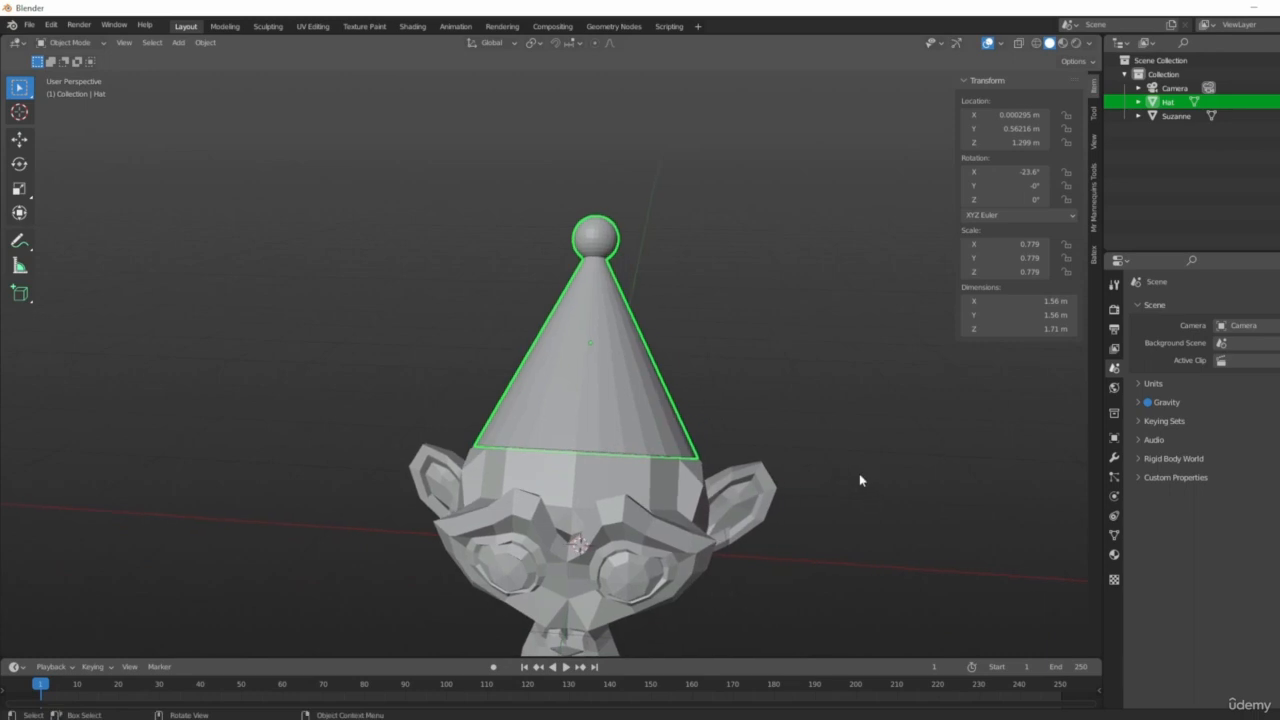
Step: Undo the join so that the hat and the pompom sphere are separate objects again
key("ctrl+z")
key("ctrl+z")
key("ctrl+z")
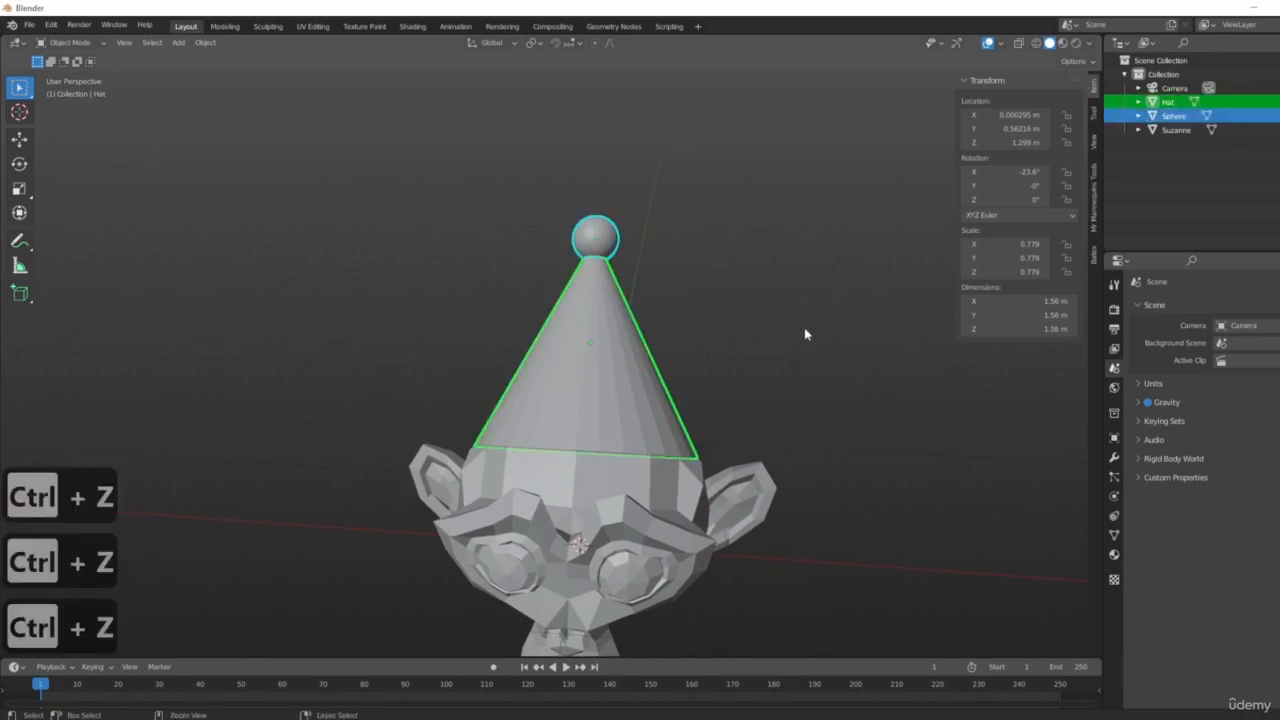
mouse_move(886, 354)
middle_mouse_down()
mouse_move(851, 374)
mouse_move(838, 308)
mouse_move(897, 337)
middle_mouse_up()
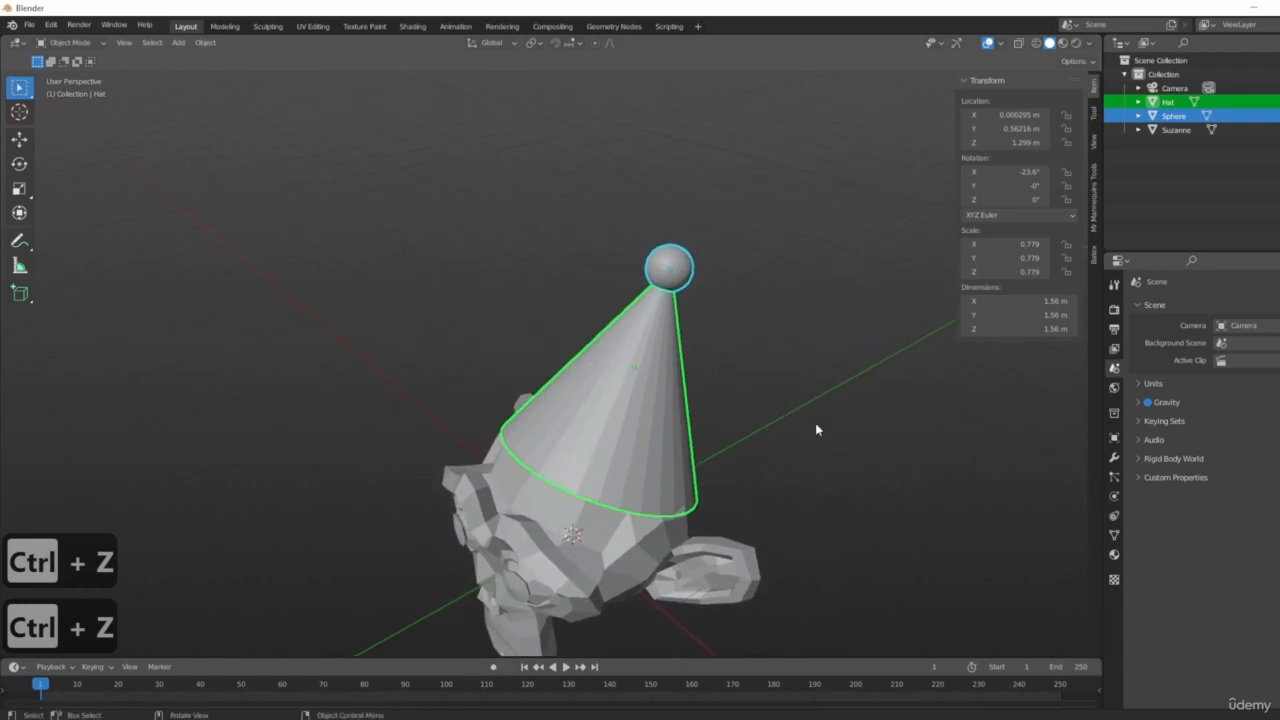
middle_click_drag(757, 443, 832, 398, "shift")
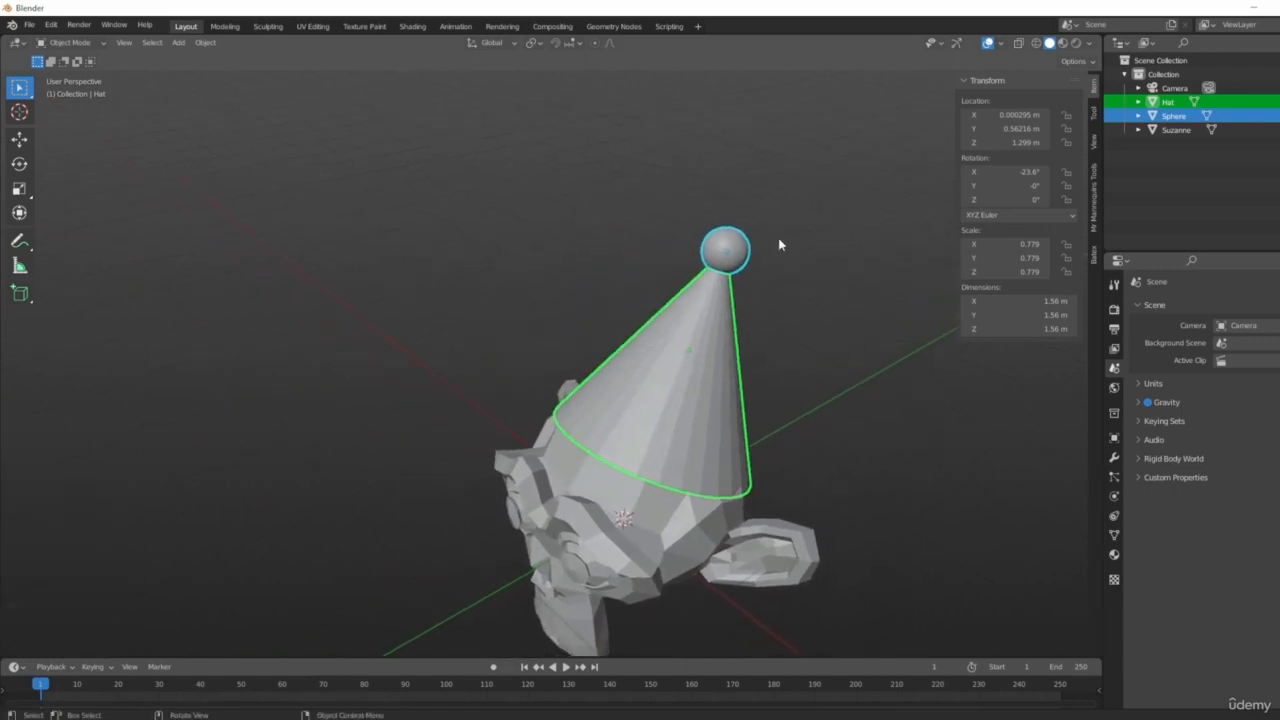
mouse_move(915, 382)
middle_mouse_down()
mouse_move(875, 375)
mouse_move(905, 372)
middle_mouse_up()
Step: Select the pompom sphere first and add the hat to the selection last, making the hat the active object
left_click(745, 249)
left_click(694, 359)
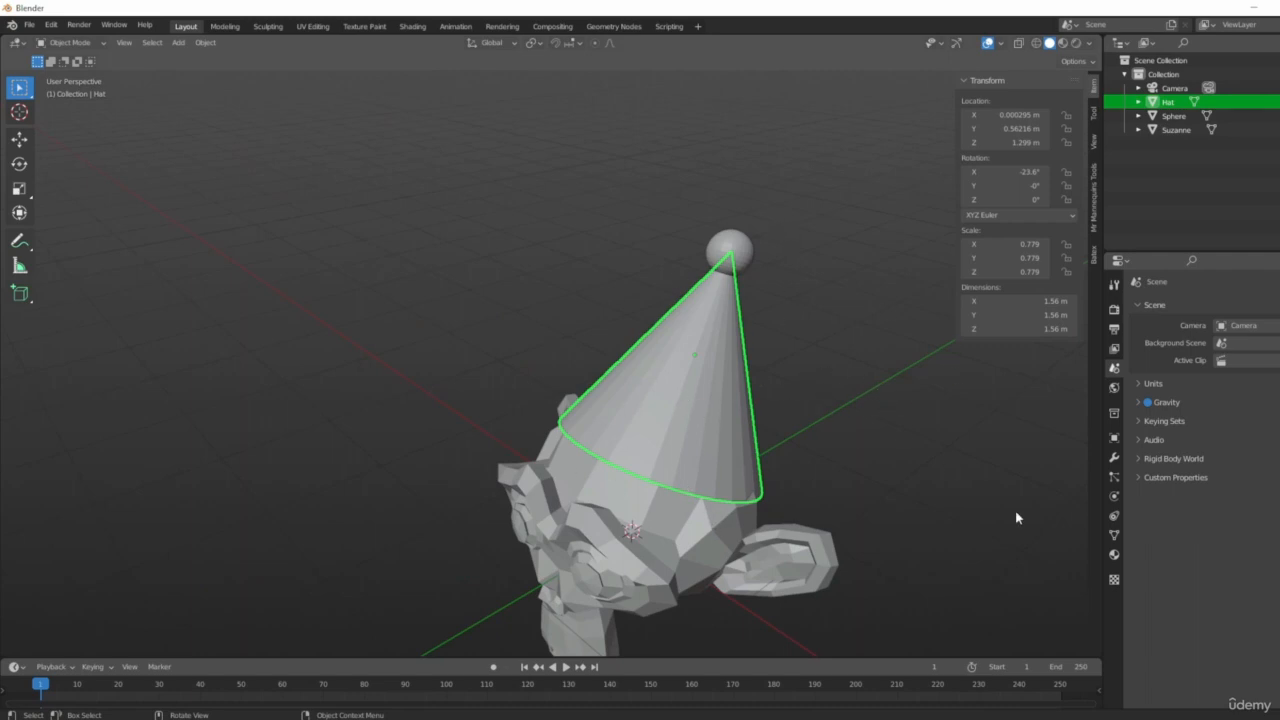
middle_click_drag(928, 390, 891, 268)
left_click(785, 292)
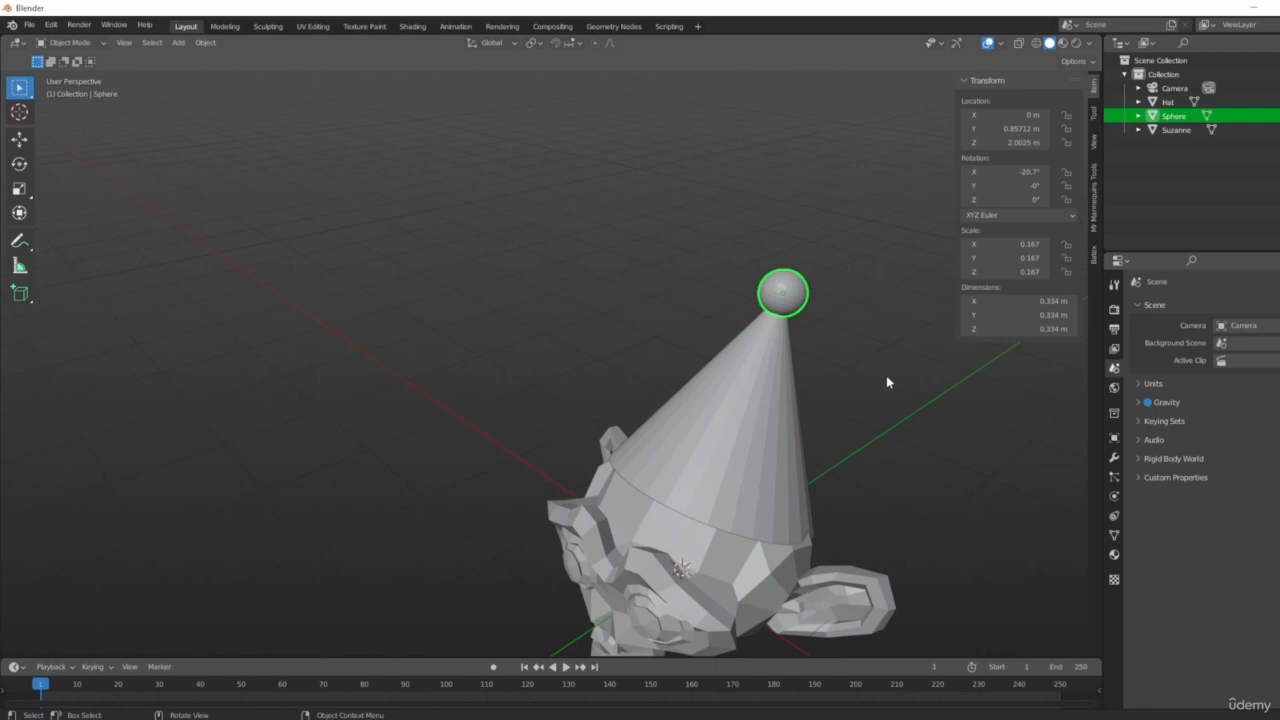
left_click(756, 369, "shift")
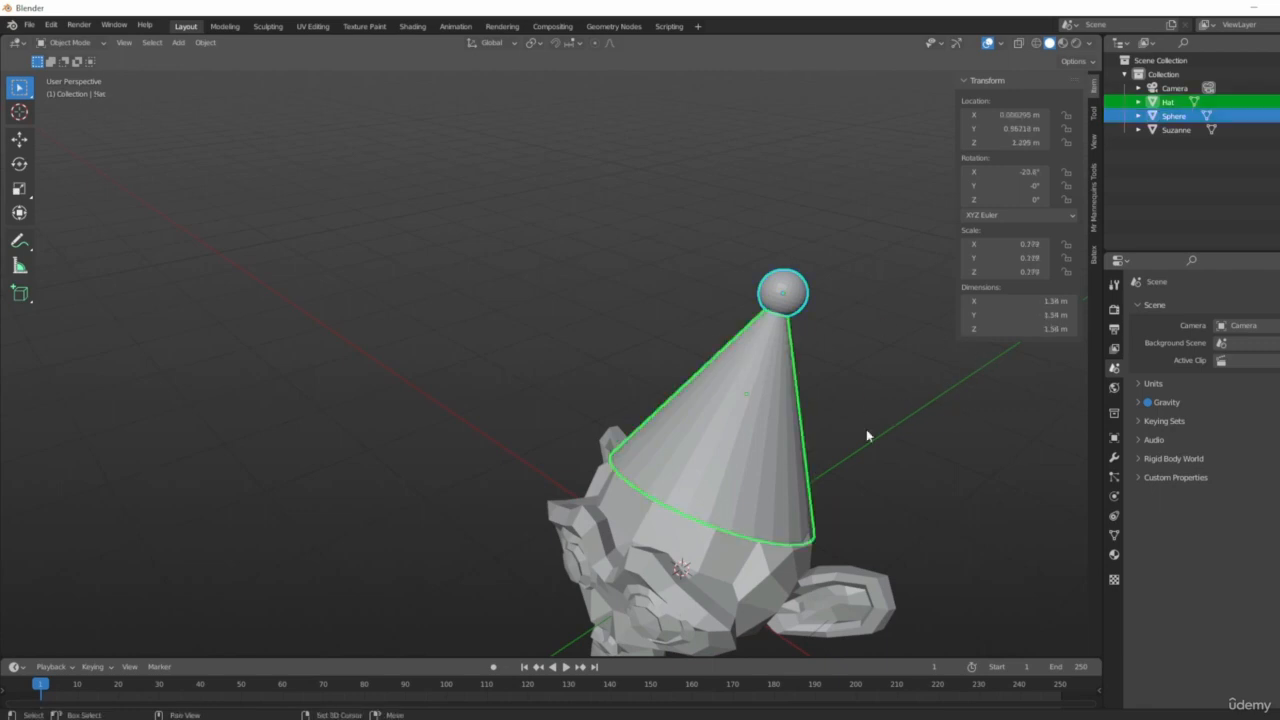
middle_click_drag(851, 379, 870, 417)
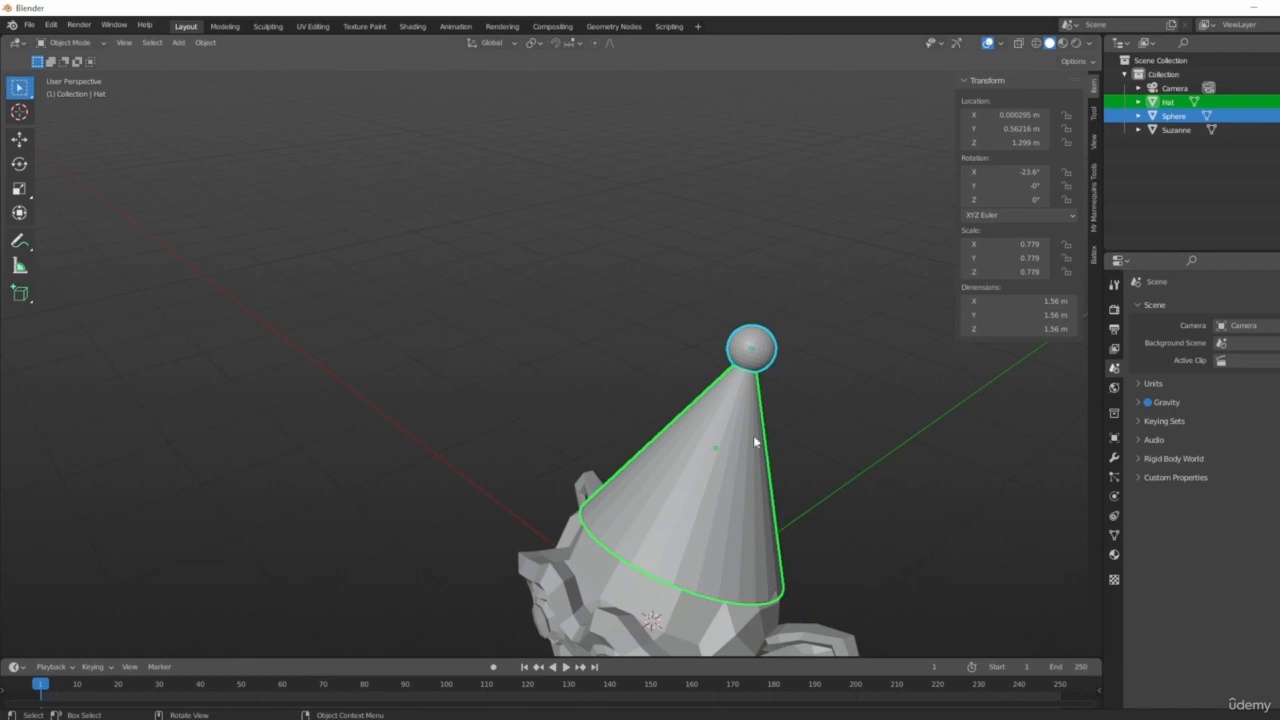
middle_click_drag(895, 533, 906, 486)
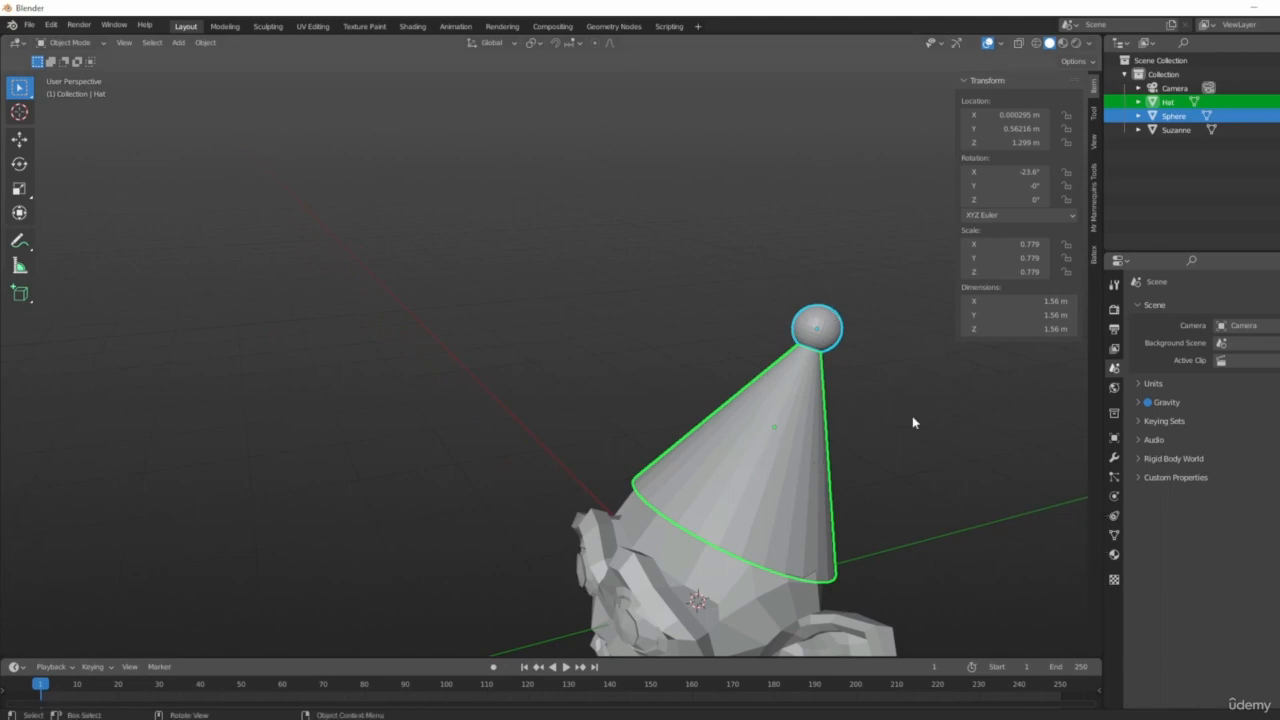
middle_click_drag(943, 486, 912, 444, "shift")
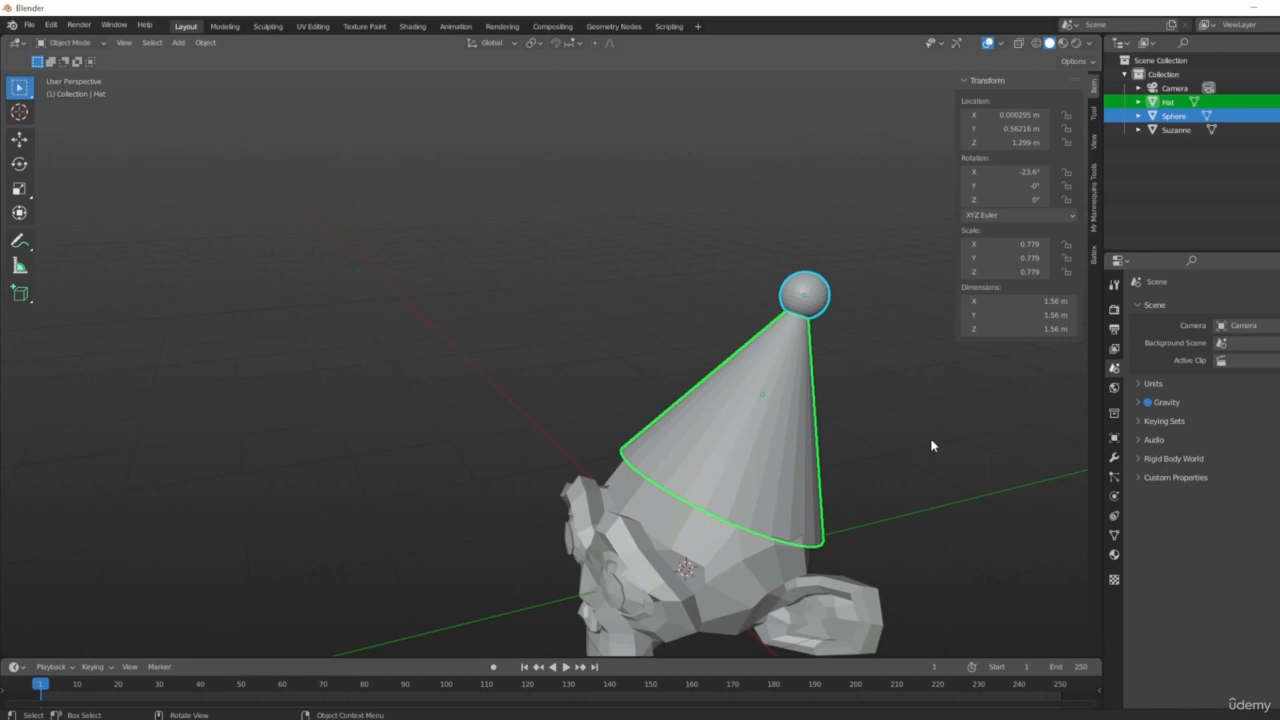
Step: Reselect the hat and pompom sphere individually, select both with the hat active, and join them into one object
left_click(810, 290)
left_click(749, 391)
middle_click_drag(824, 401, 853, 399, "shift")
scroll(741, 358, "up", 4)
scroll(750, 350, "down", 3)
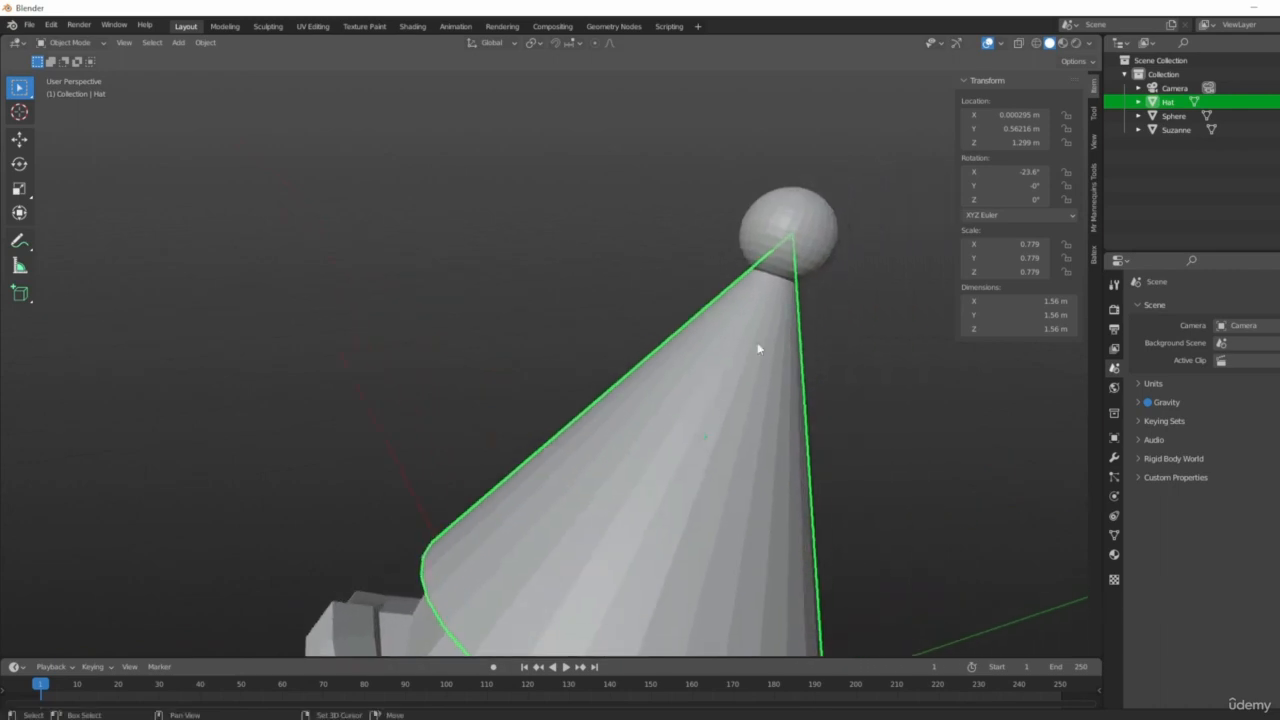
left_click(800, 242, "shift")
middle_click_drag(910, 436, 866, 397)
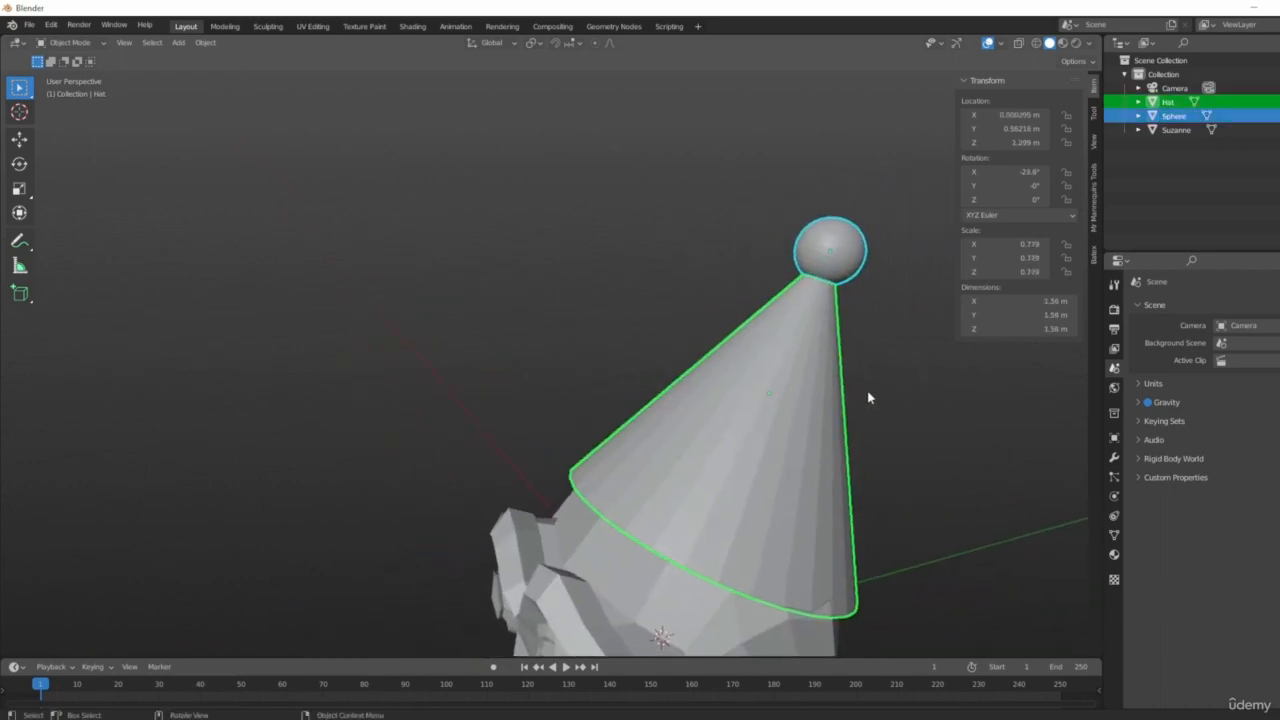
key("ctrl+j")
Step: Try rotating the joined object about the hat's origin, cancel the rotation, and undo the join
middle_click_drag(929, 431, 766, 374)
key("r")
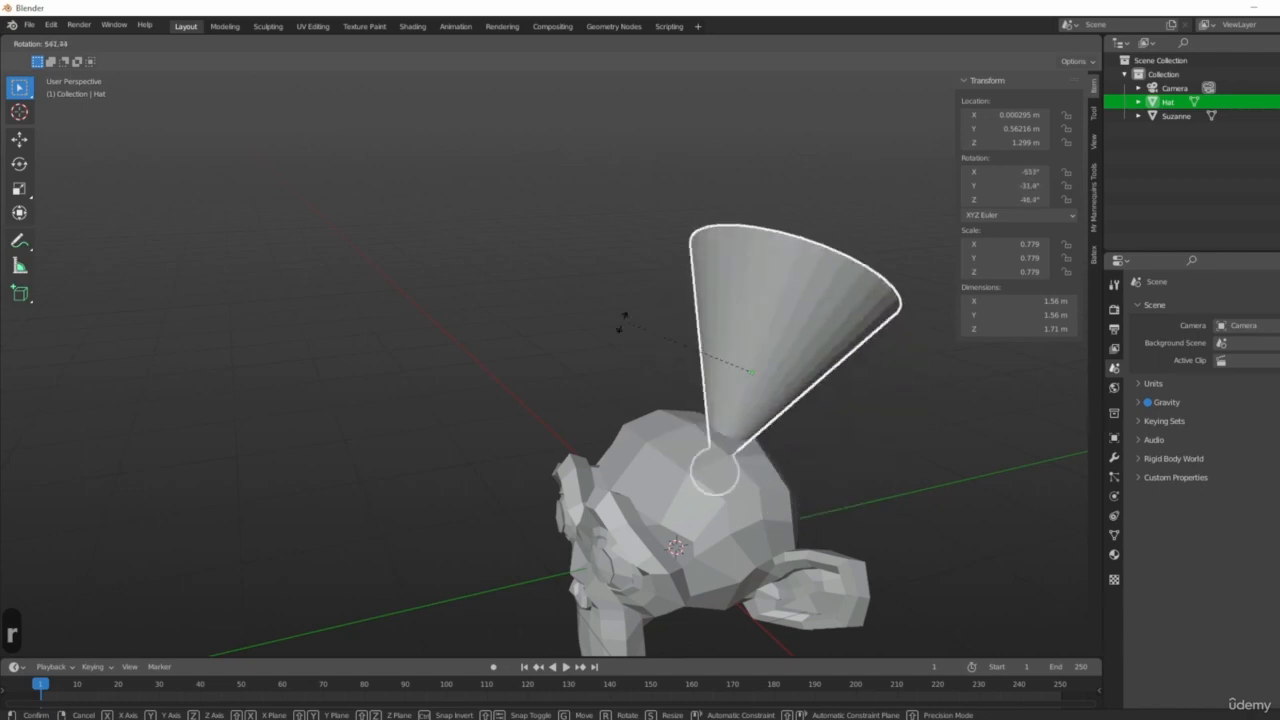
key("Escape")
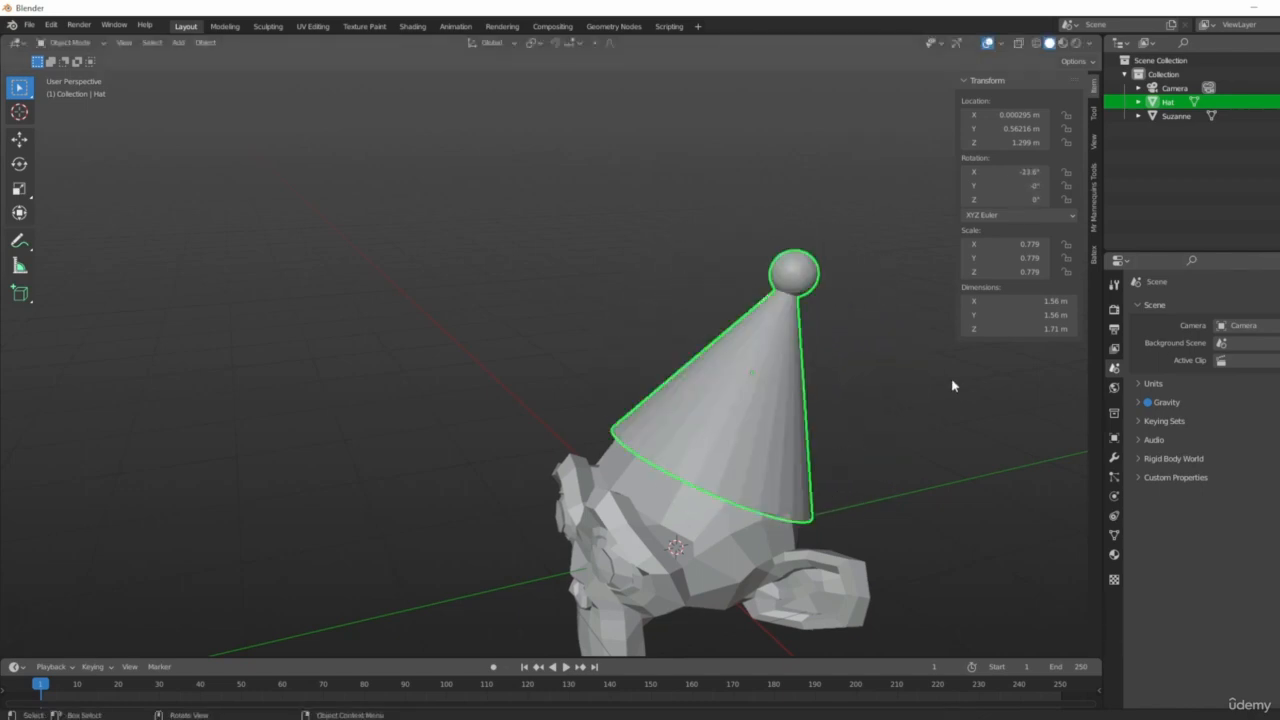
middle_click_drag(958, 388, 838, 426)
key("ctrl+z")
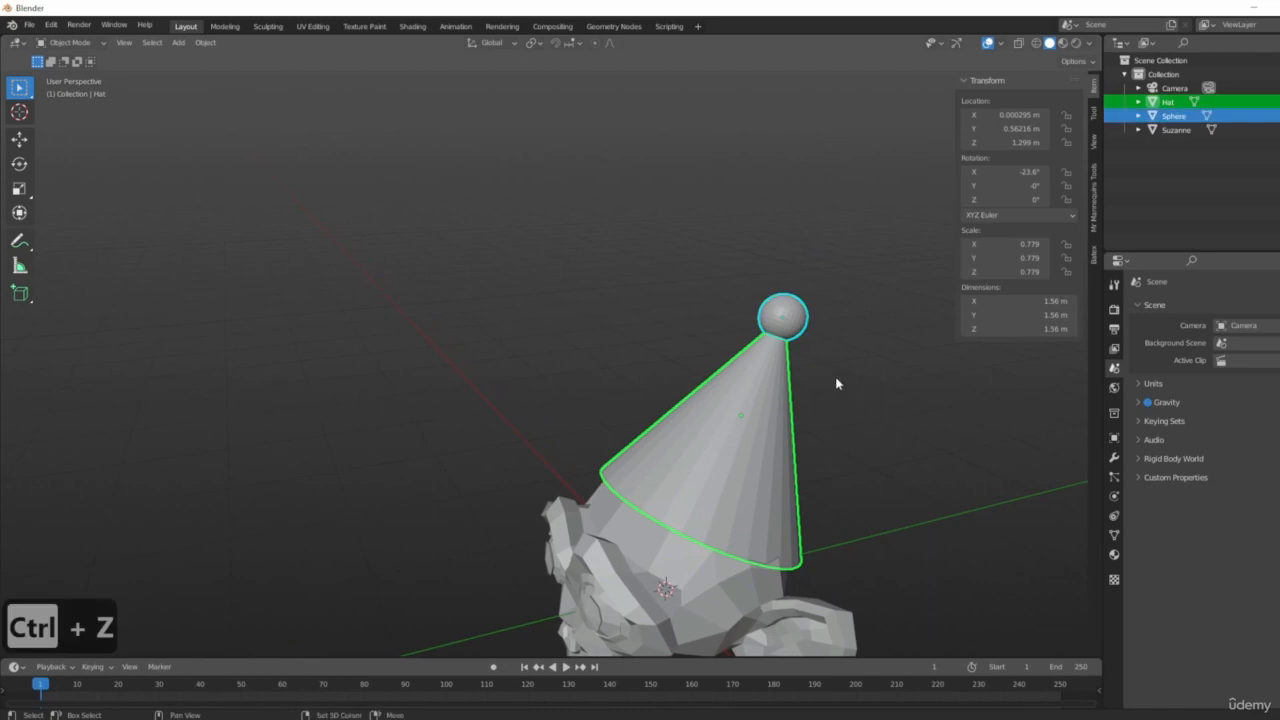
Step: Select the hat, add the pompom sphere last as the active object, and join the two into one object
middle_click_drag(837, 380, 789, 425, "shift")
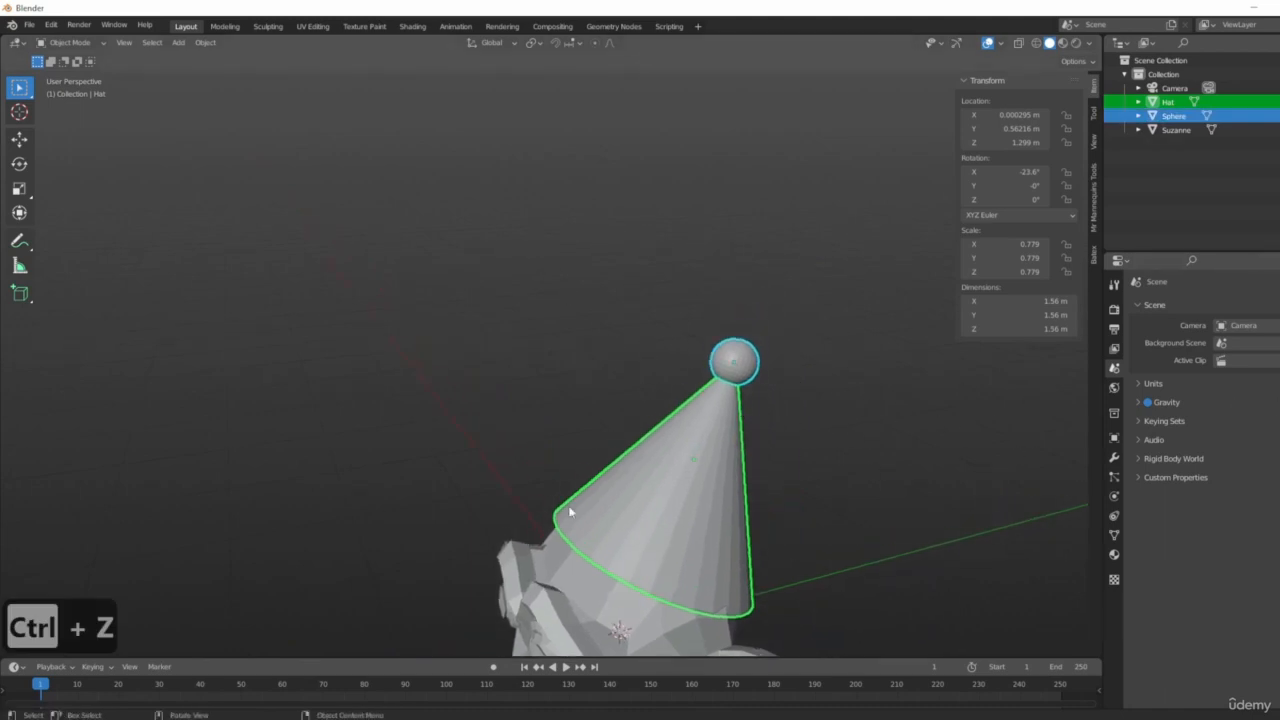
middle_click_drag(726, 540, 781, 302, "shift")
left_click(688, 398)
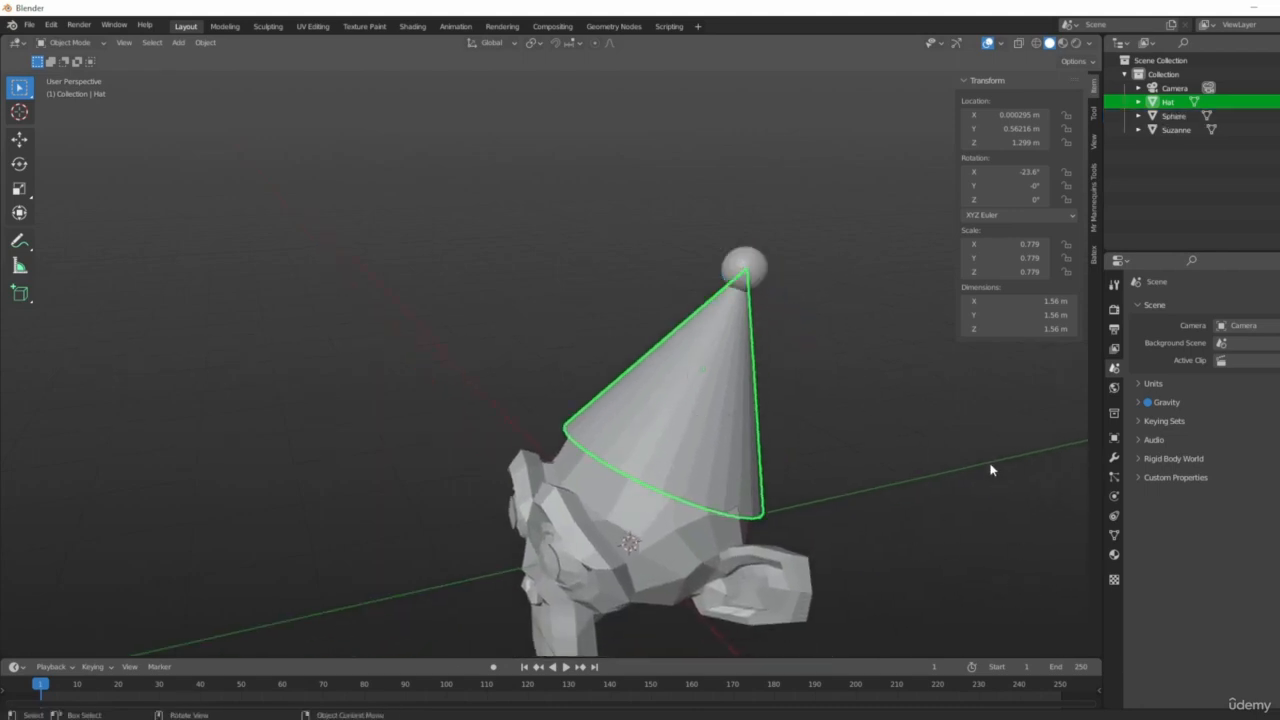
left_click(760, 268, "shift")
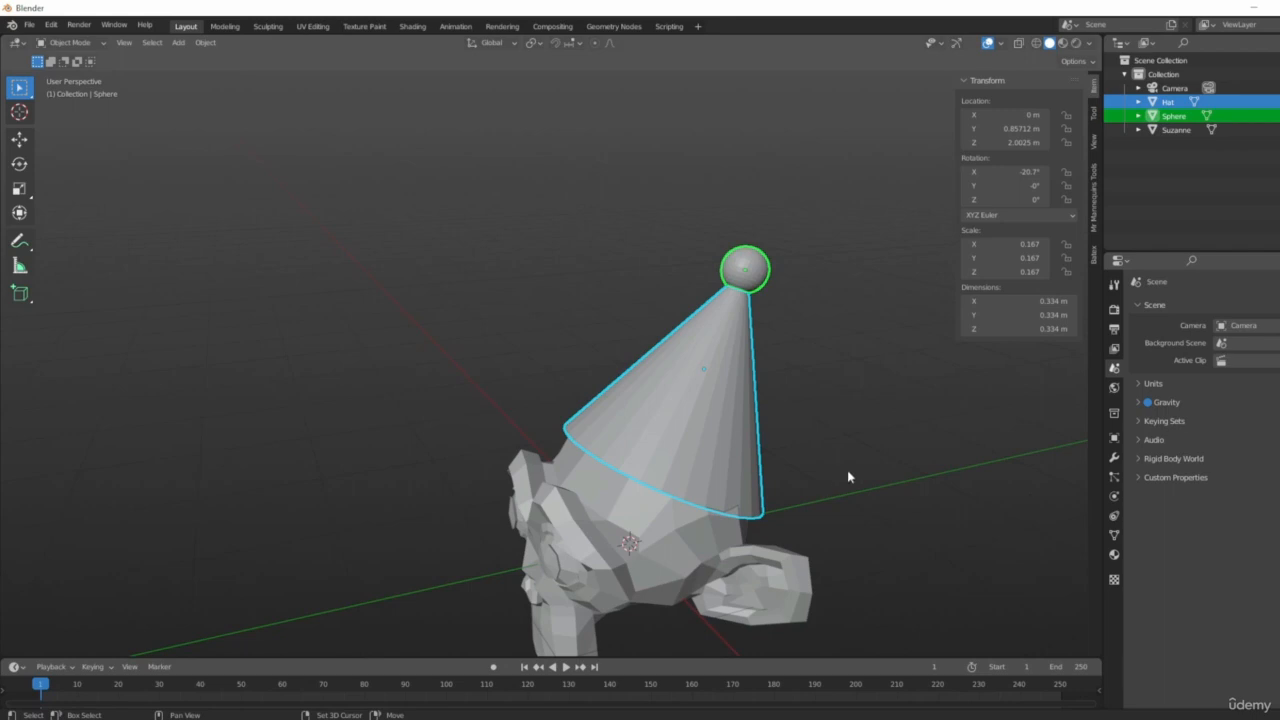
key("ctrl+j")
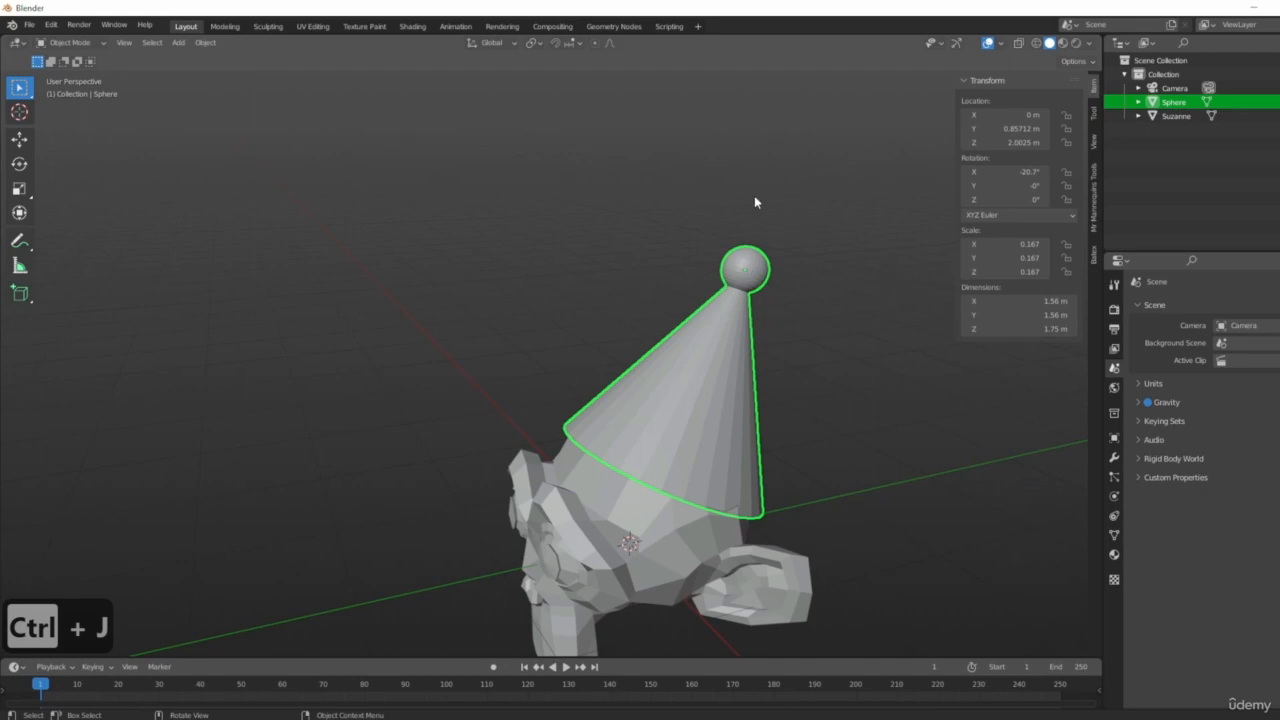
Step: Try rotating the joined object about the sphere's origin, cancel the rotation, and undo back to only the hat selected
key("r")
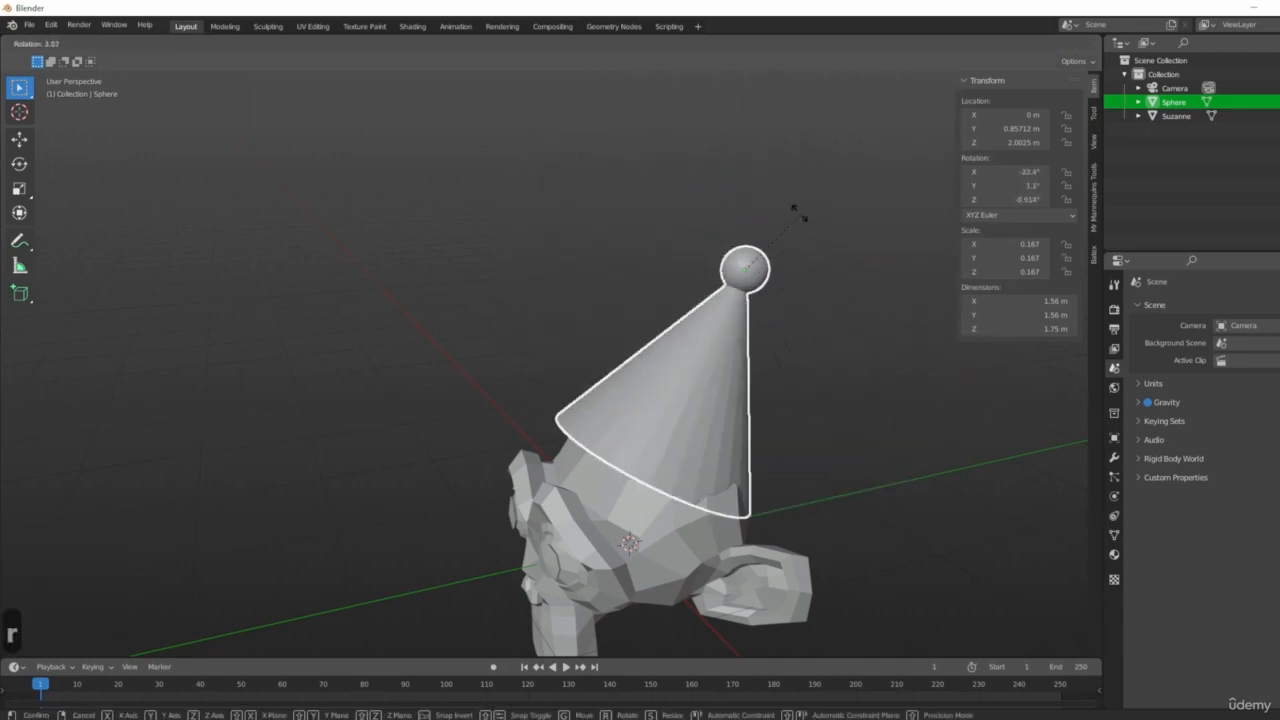
key("Escape")
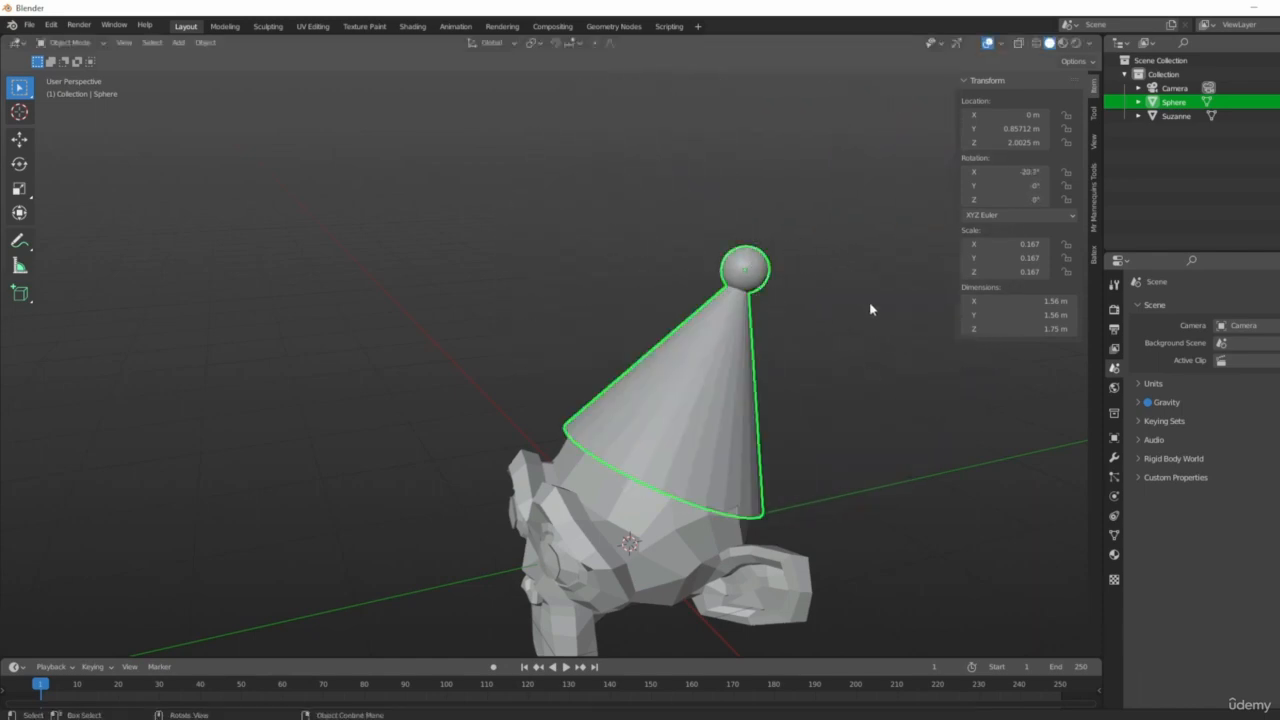
key("ctrl+z")
key("ctrl+z")
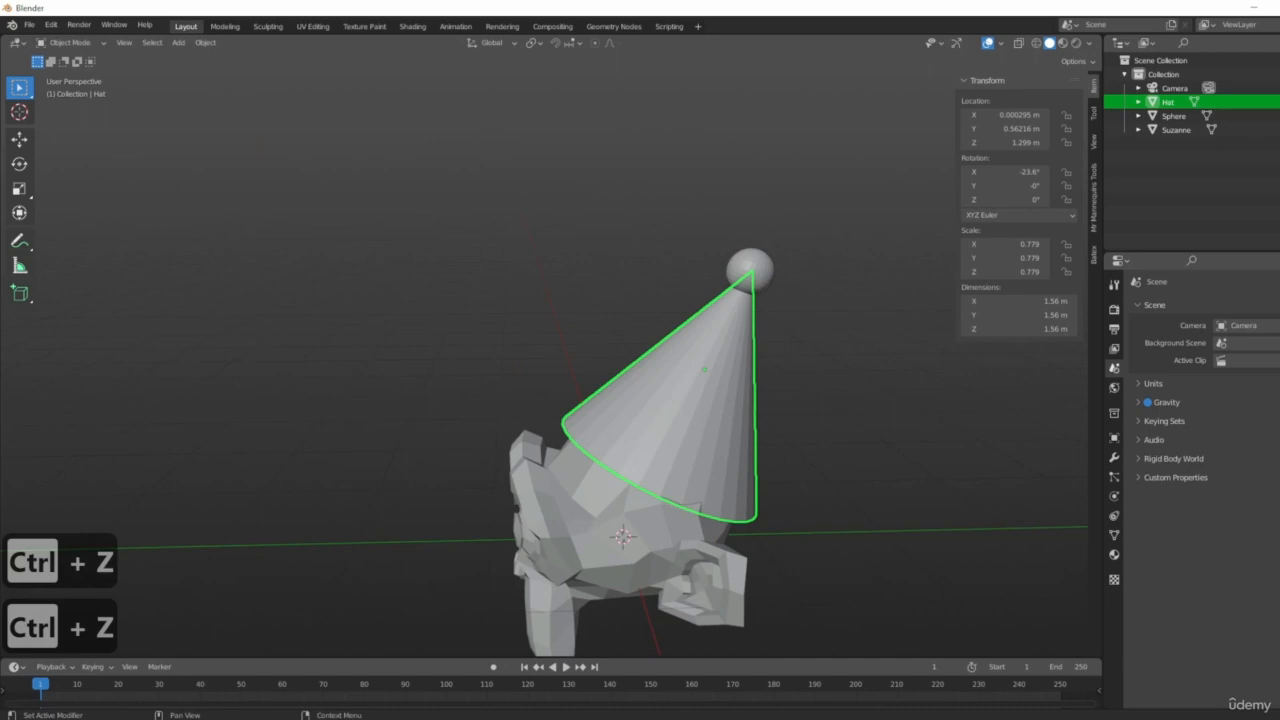
Step: Examine the hat and pompom on the monkey head from several angles
middle_click_drag(951, 383, 826, 383)
scroll(780, 428, "up", 3)
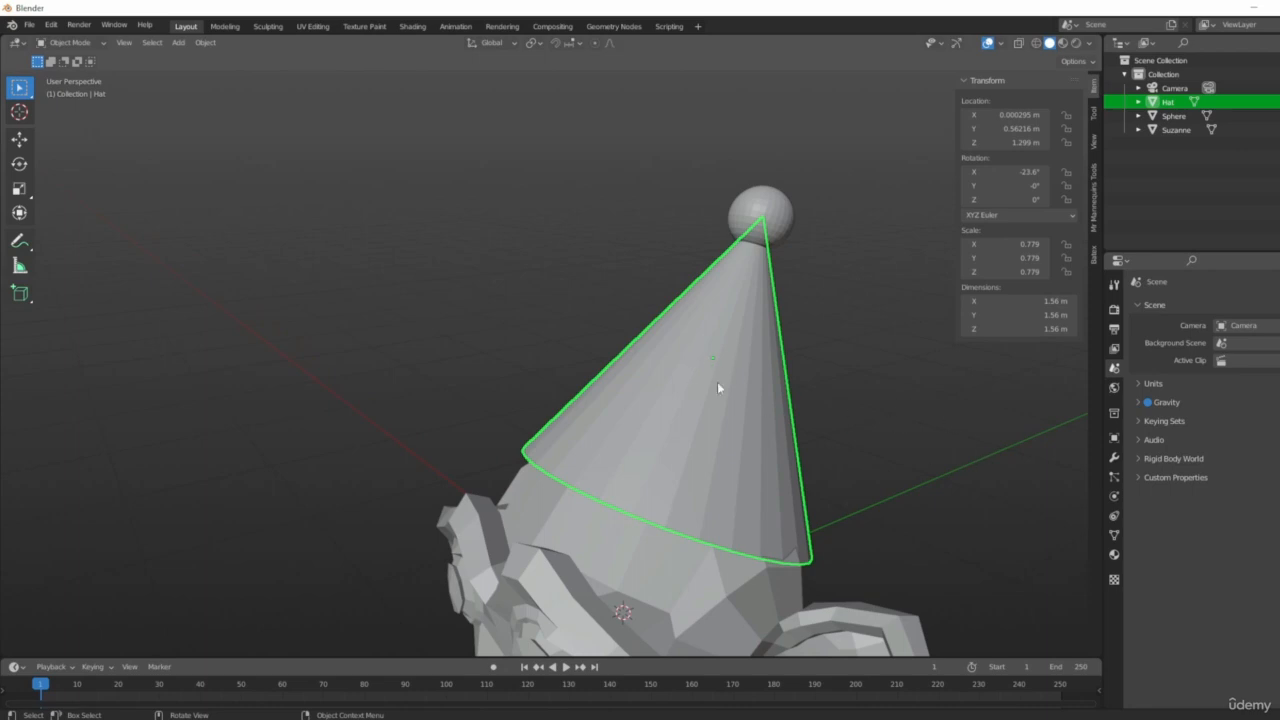
middle_click_drag(791, 414, 885, 457, "shift")
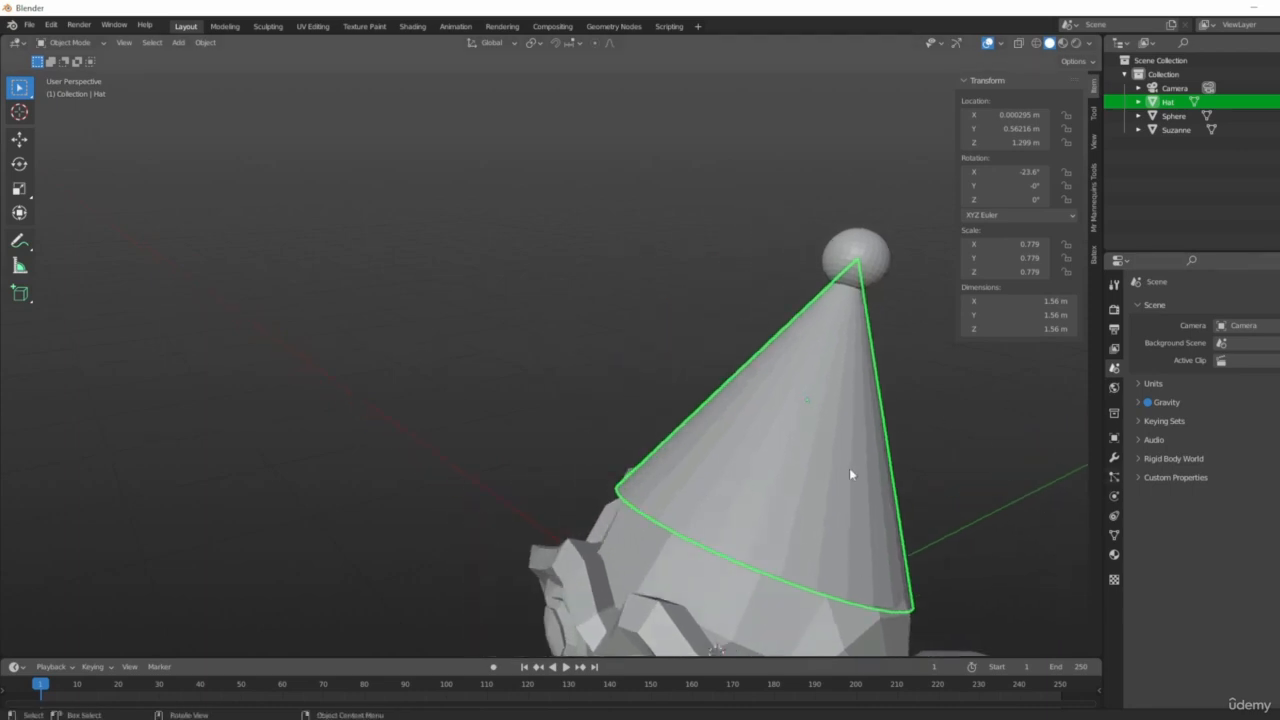
middle_click_drag(882, 496, 761, 485)
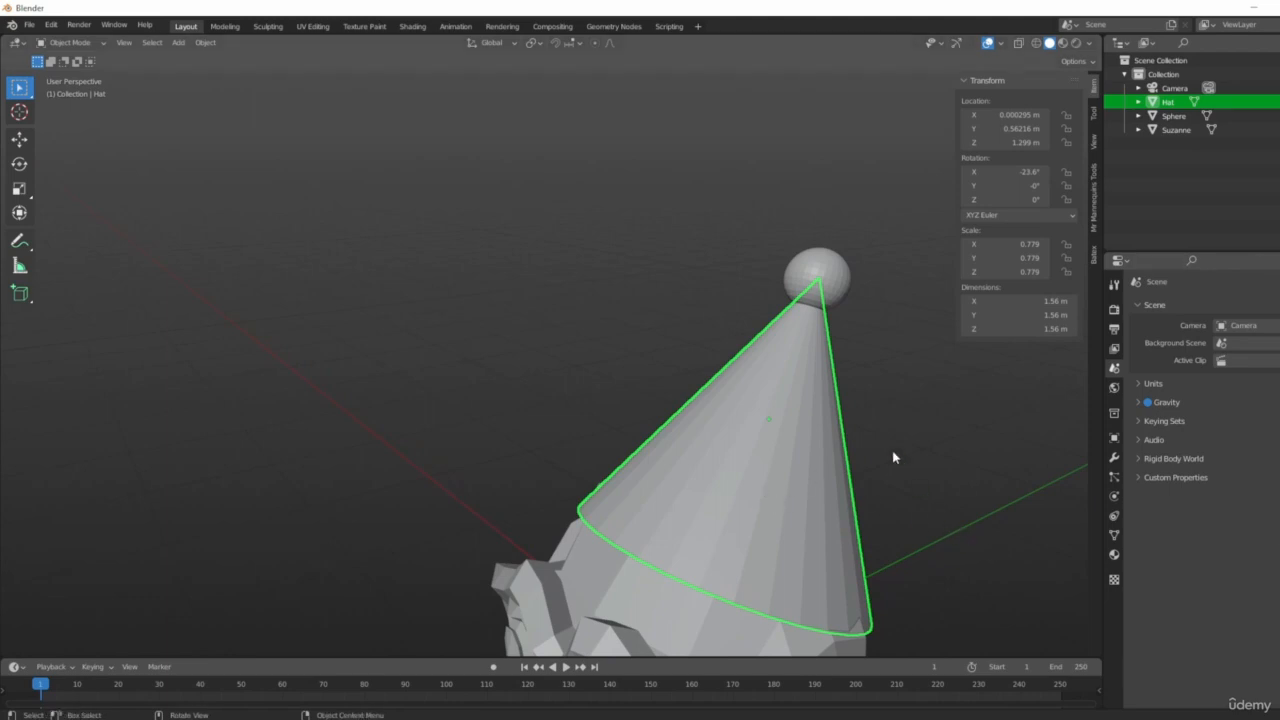
mouse_move(894, 457)
middle_mouse_down()
mouse_move(886, 545)
mouse_move(913, 448)
middle_mouse_up()
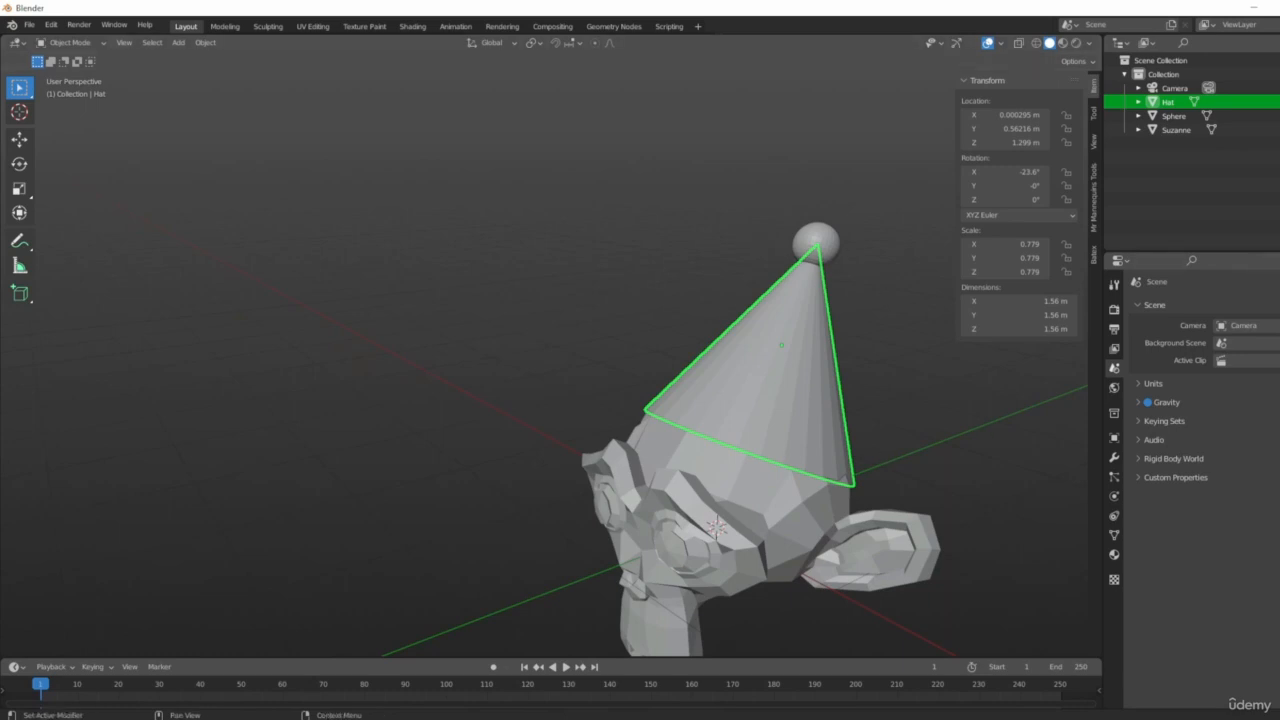
middle_click_drag(651, 343, 604, 419)
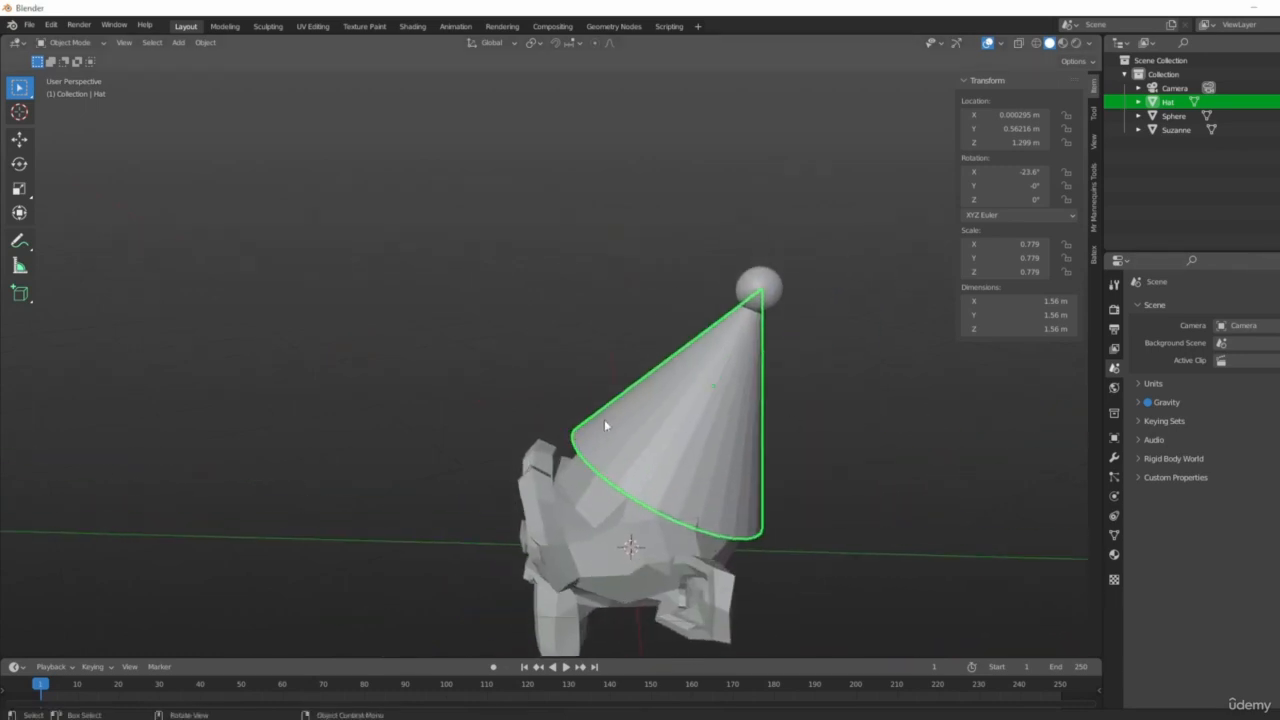
middle_click_drag(549, 371, 794, 285)
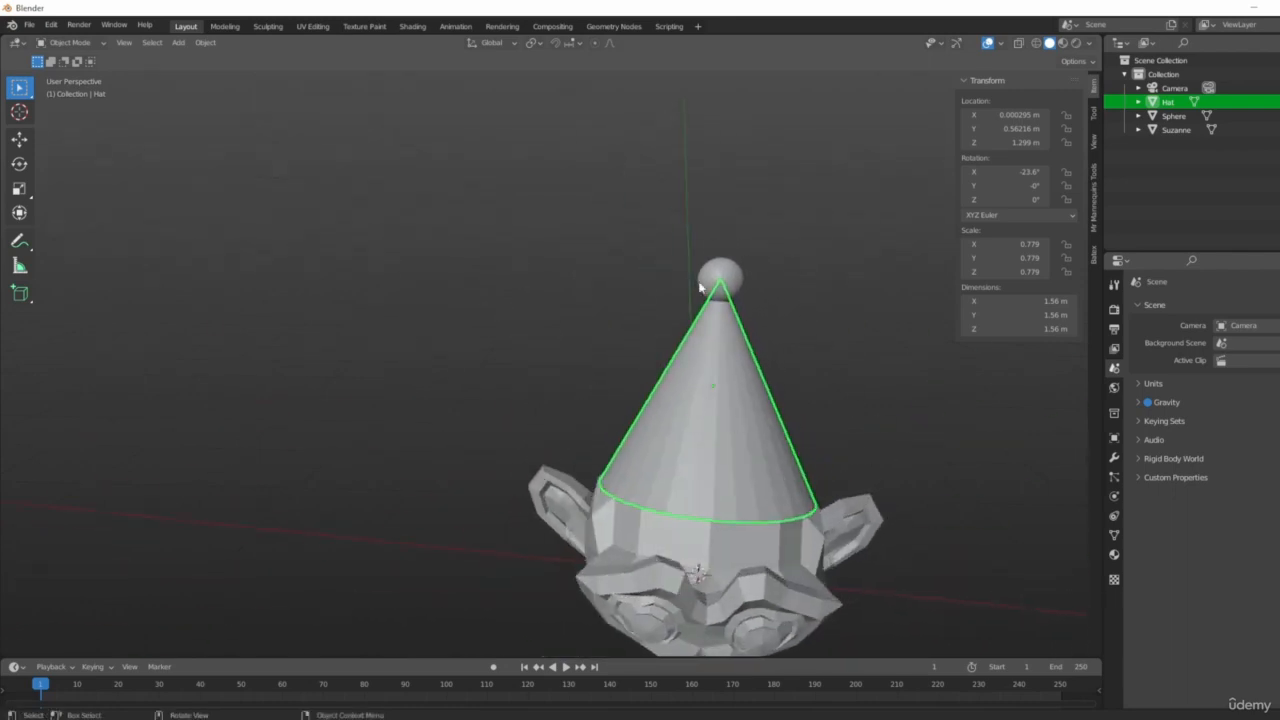
middle_click_drag(909, 491, 834, 492)
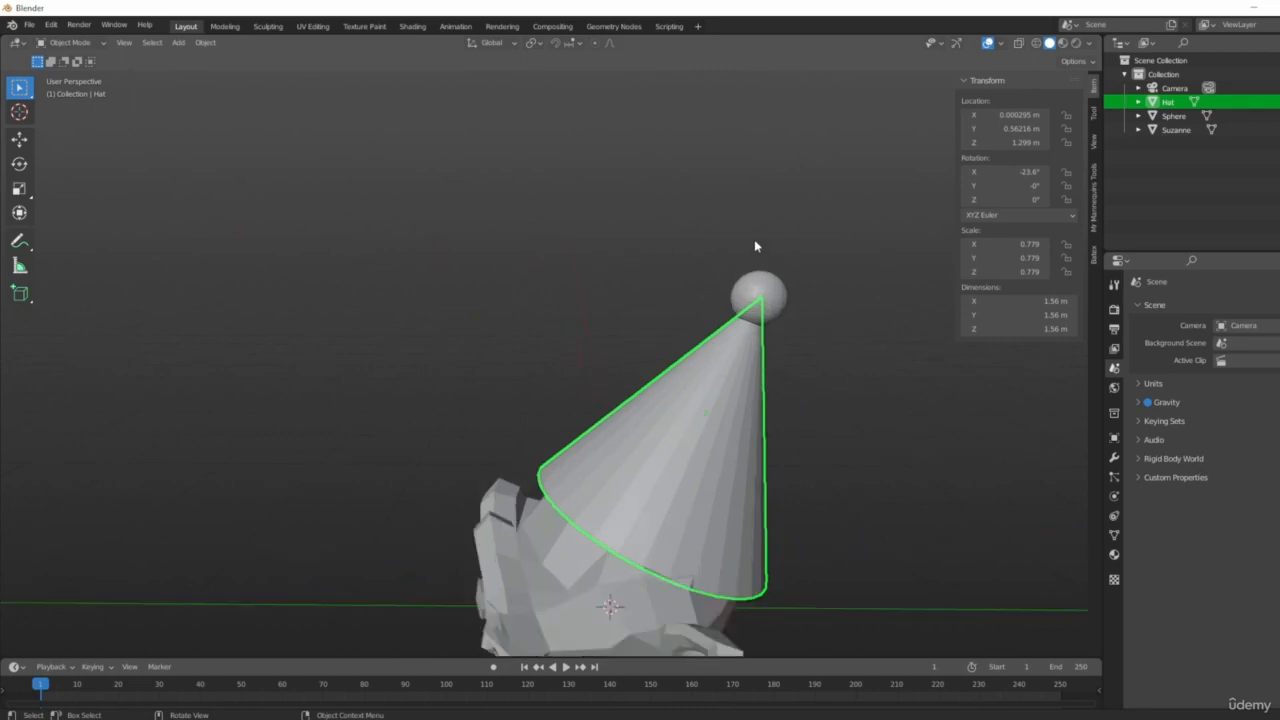
Step: Select the pompom sphere on the hat's tip and inspect its surface facets up close
scroll(758, 300, "up", 6)
left_click(794, 328)
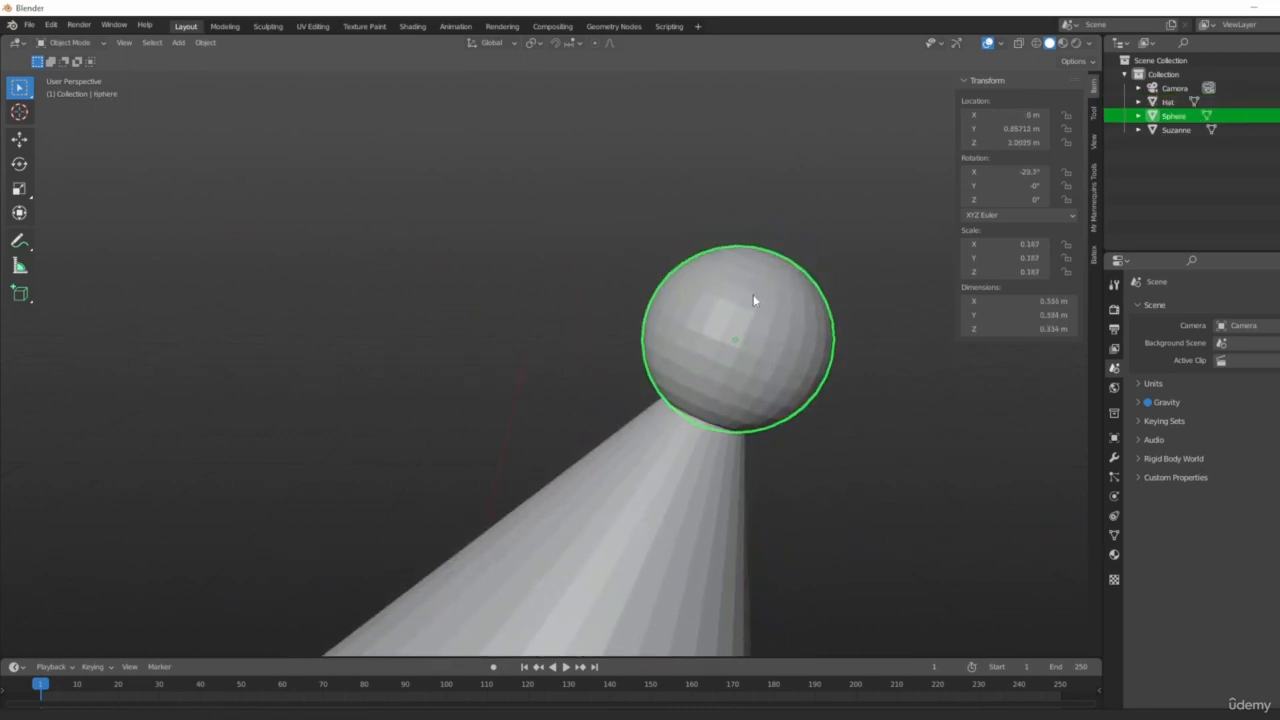
middle_click_drag(753, 296, 766, 343, "shift")
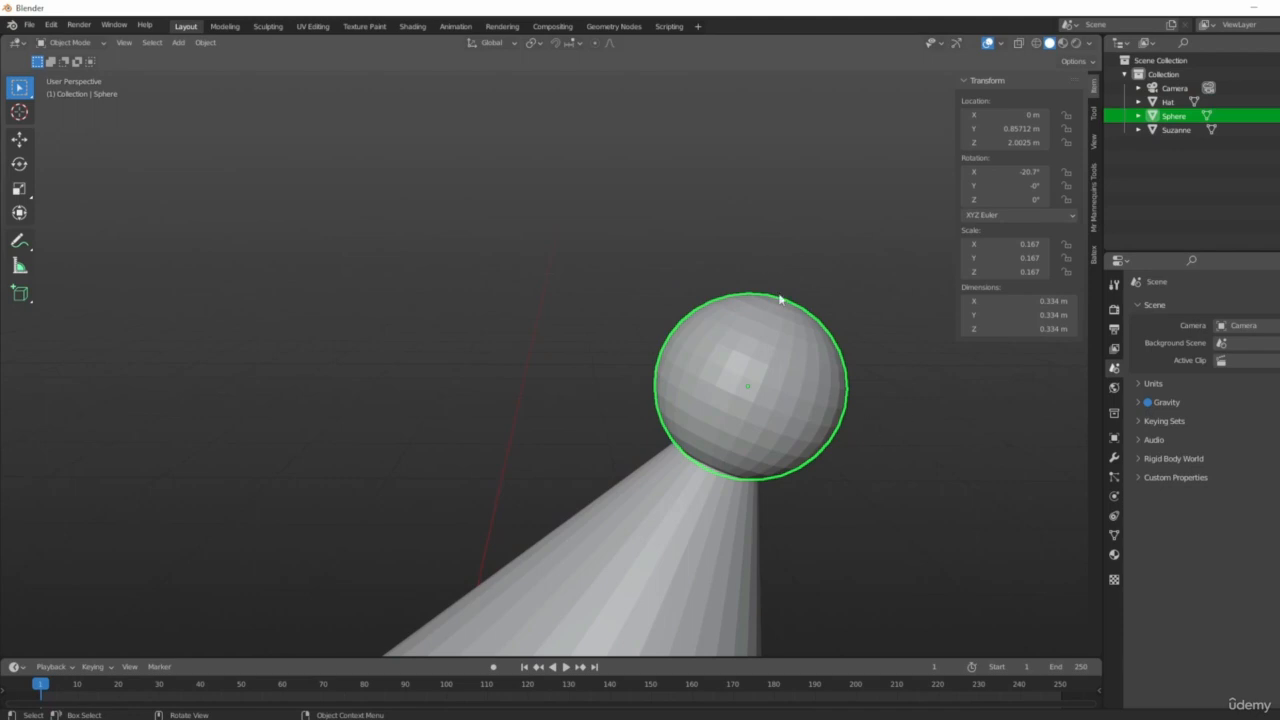
scroll(757, 336, "up", 5)
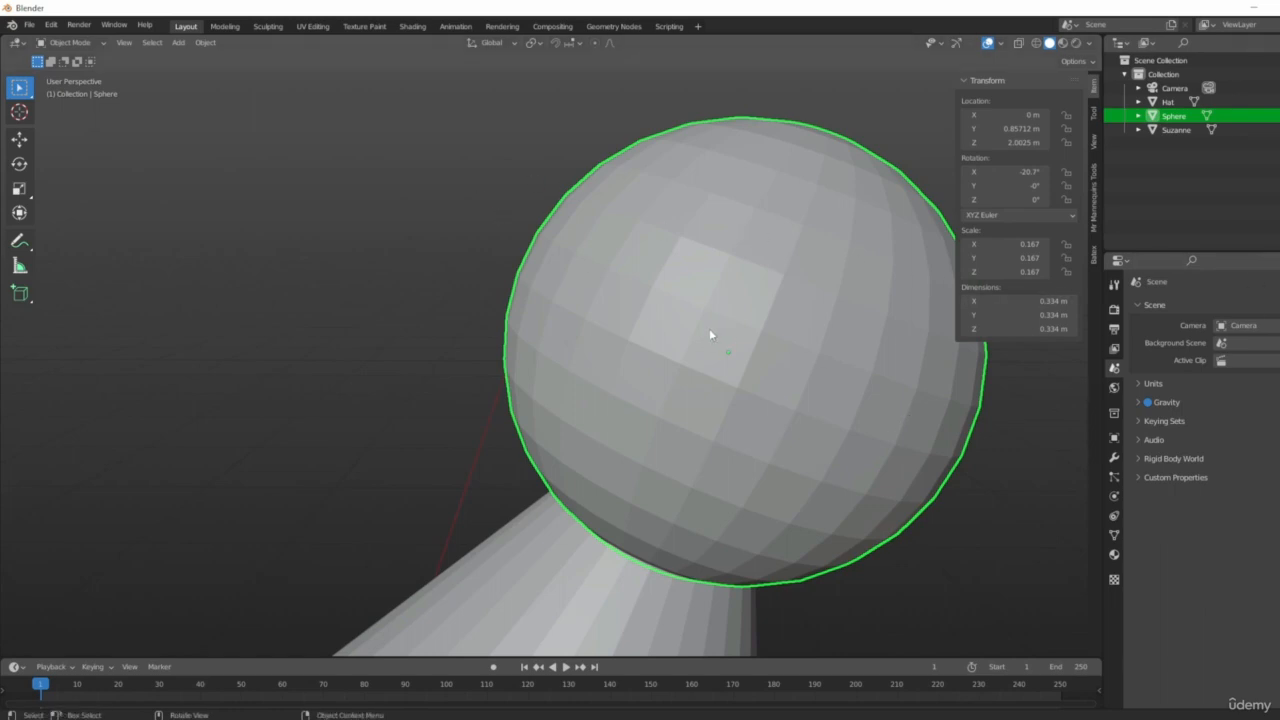
scroll(712, 330, "down", 2)
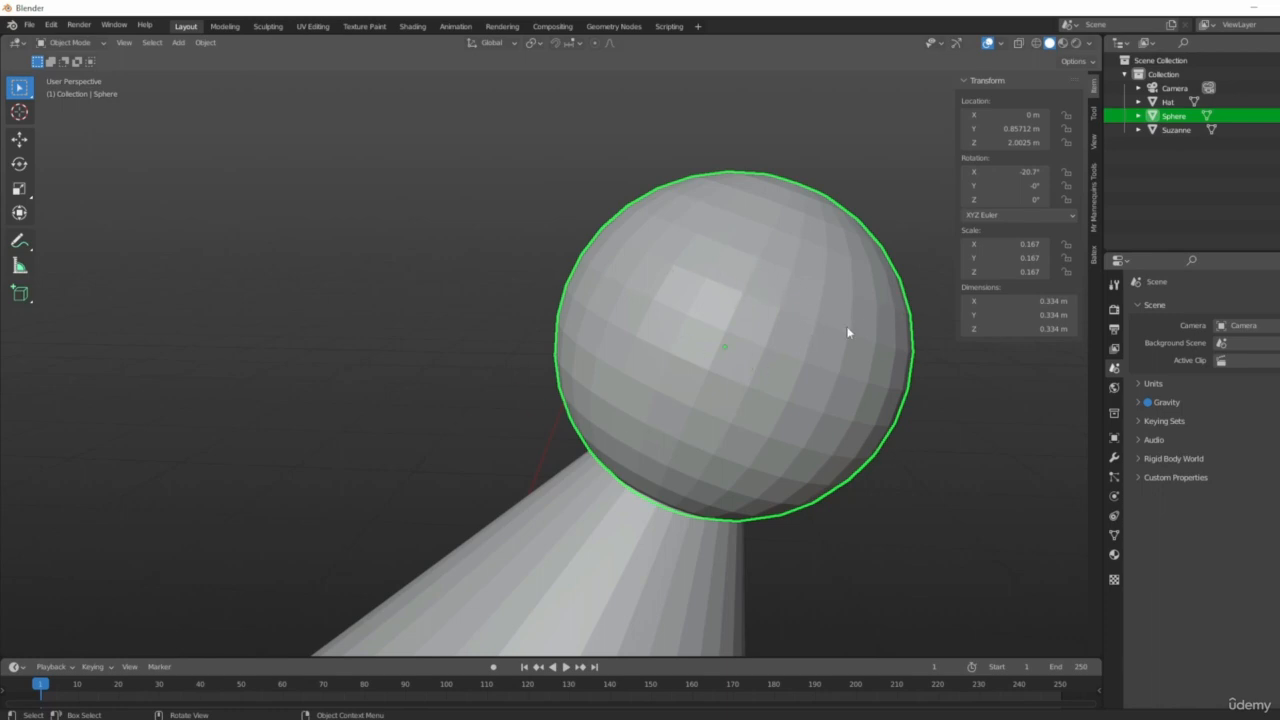
scroll(758, 400, "down", 5)
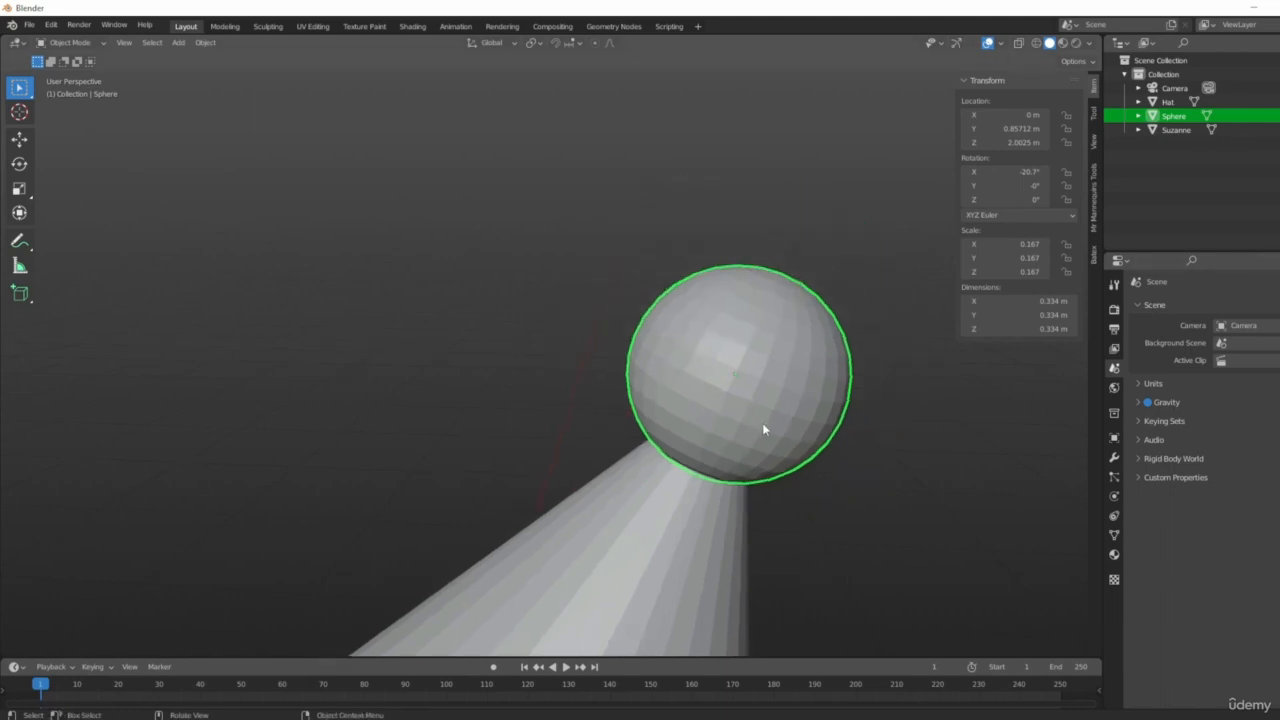
mouse_move(771, 439)
middle_mouse_down()
mouse_move(765, 407)
mouse_move(772, 436)
middle_mouse_up()
scroll(794, 340, "up", 1)
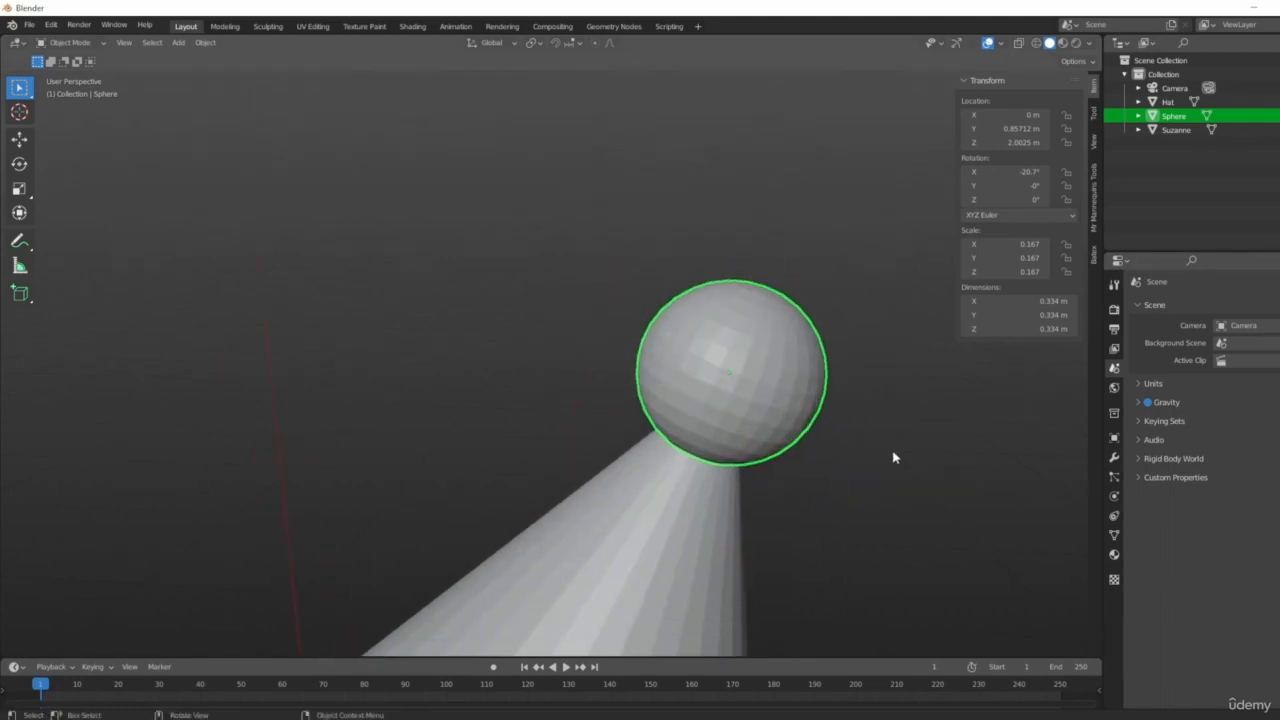
Step: Apply Shade Smooth to the pompom sphere and inspect its surface up close
right_click(754, 346)
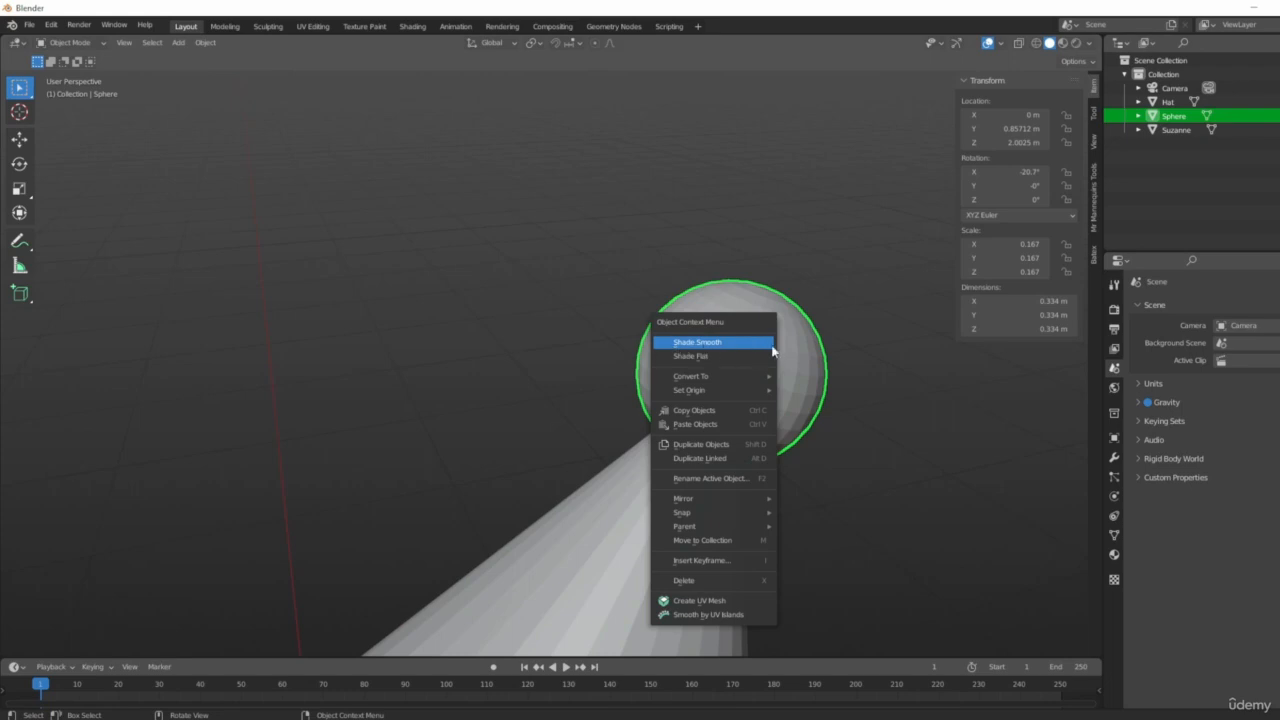
left_click(685, 344)
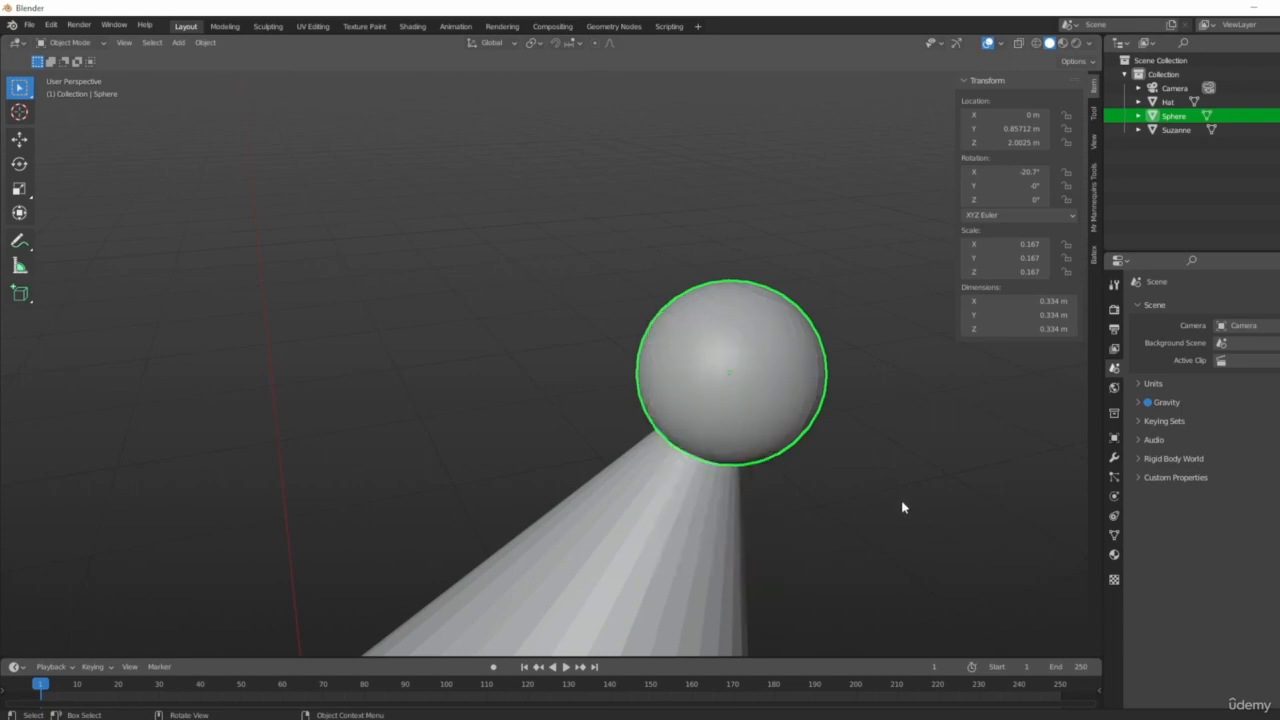
scroll(777, 329, "up", 3)
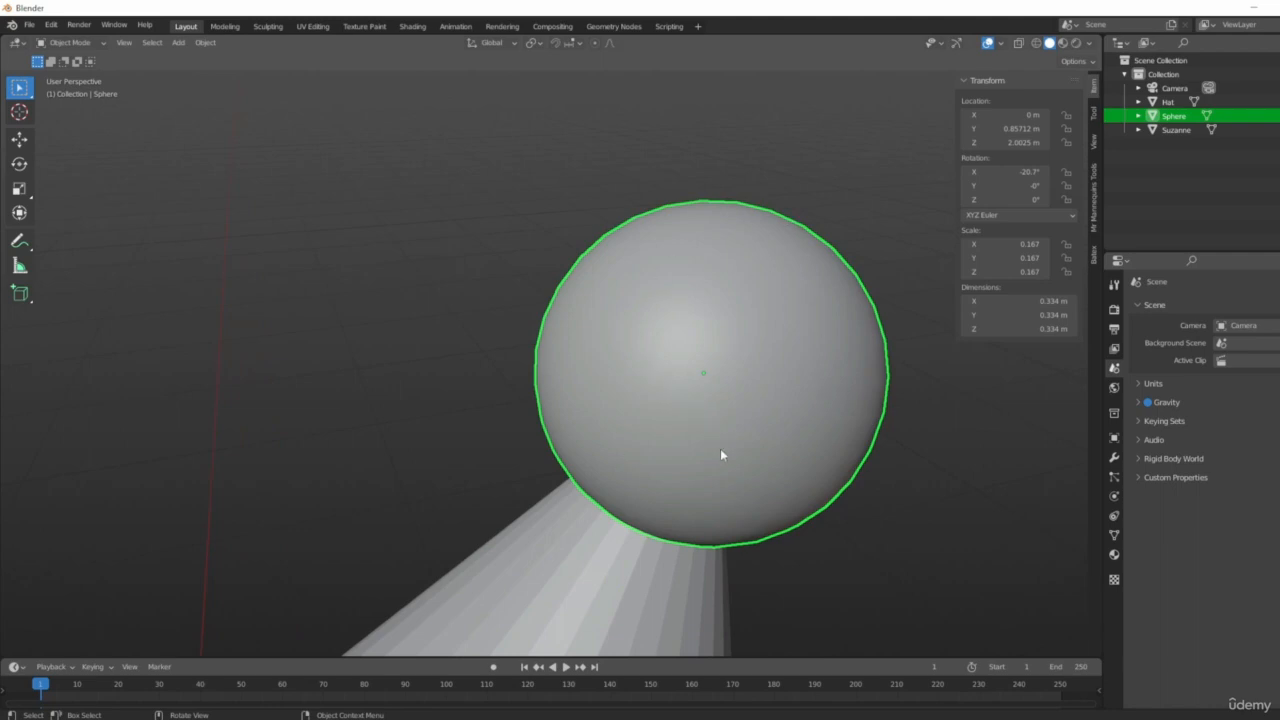
middle_click_drag(721, 454, 818, 428)
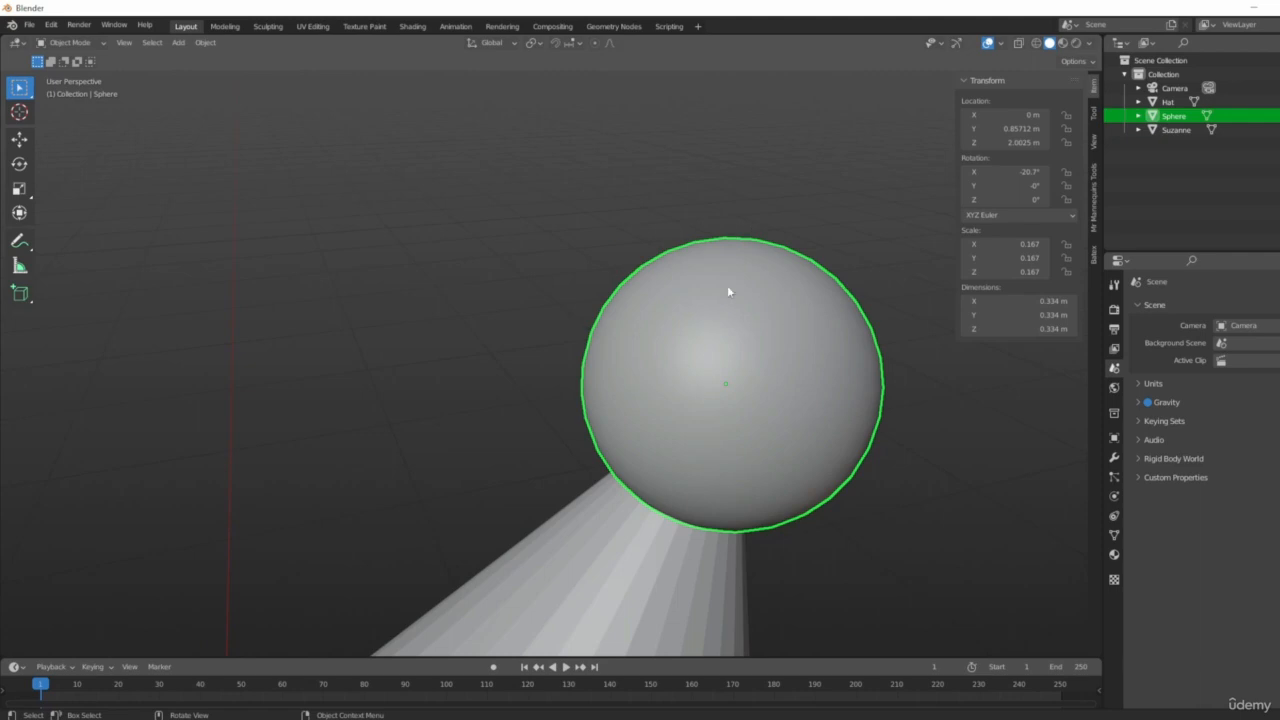
Step: Return the pompom sphere to faceted shading with Shade Flat
right_click(759, 326)
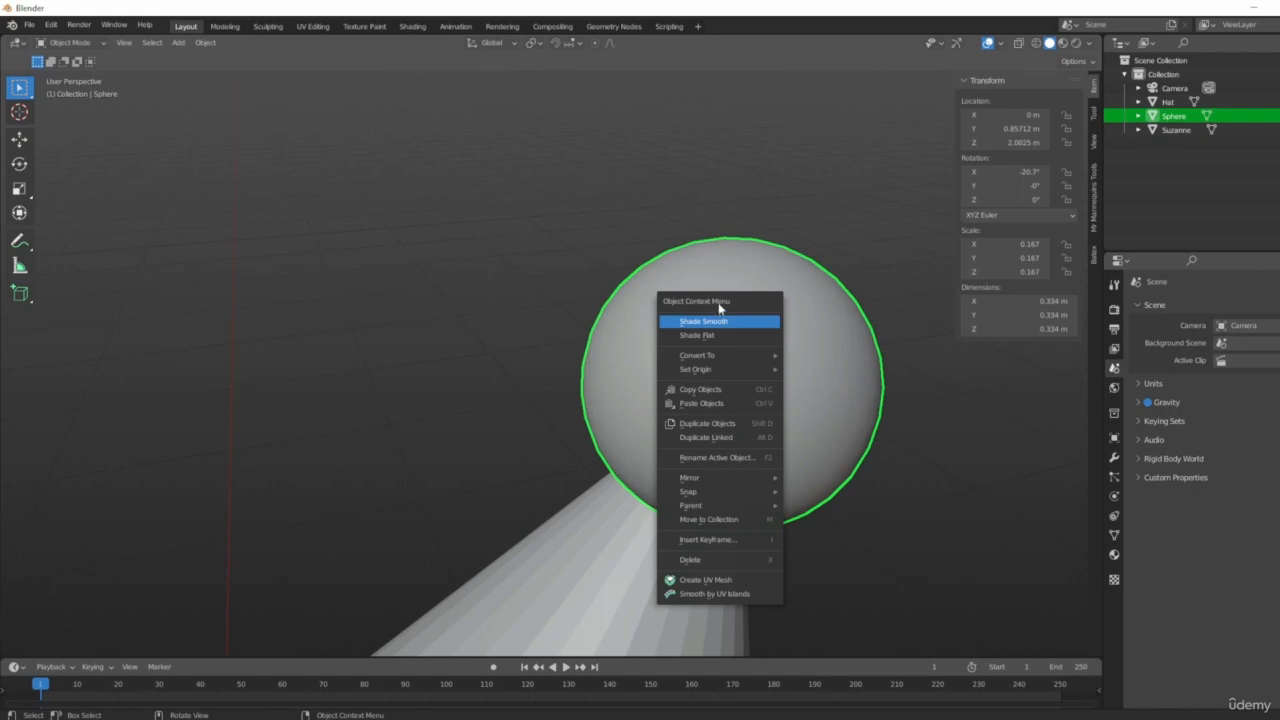
left_click(688, 336)
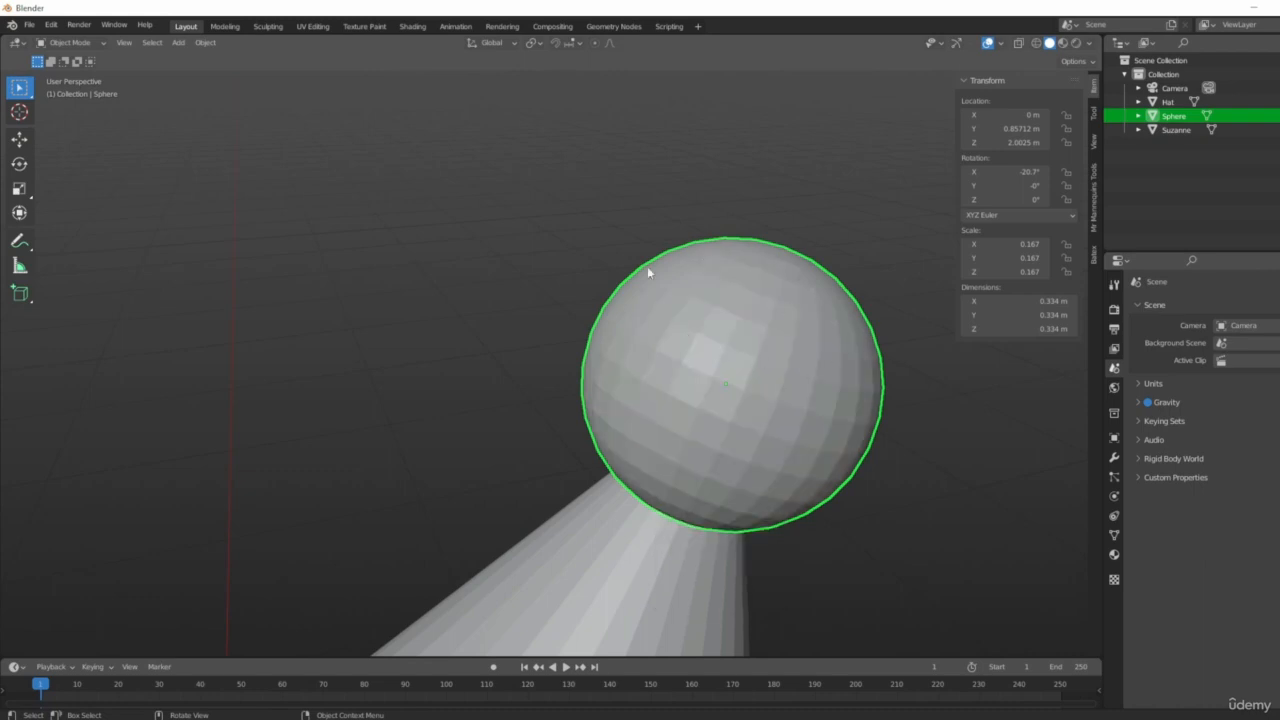
scroll(624, 340, "down", 3)
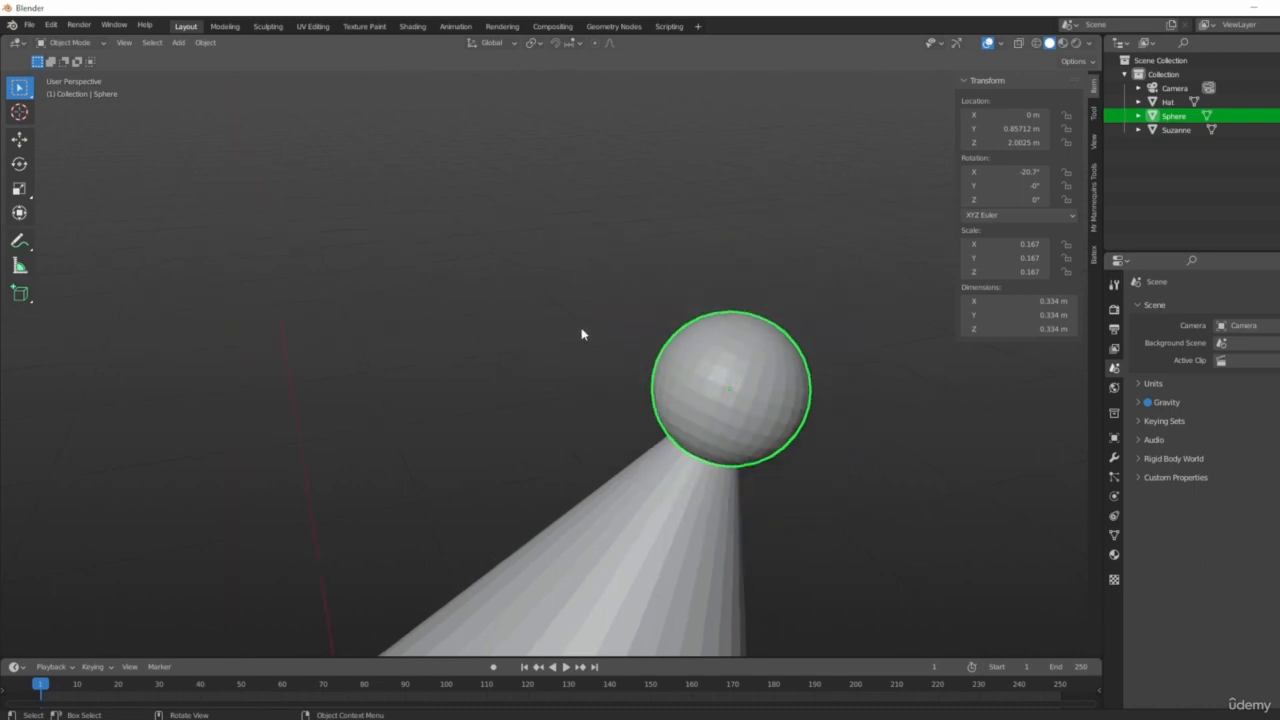
scroll(734, 383, "down", 8)
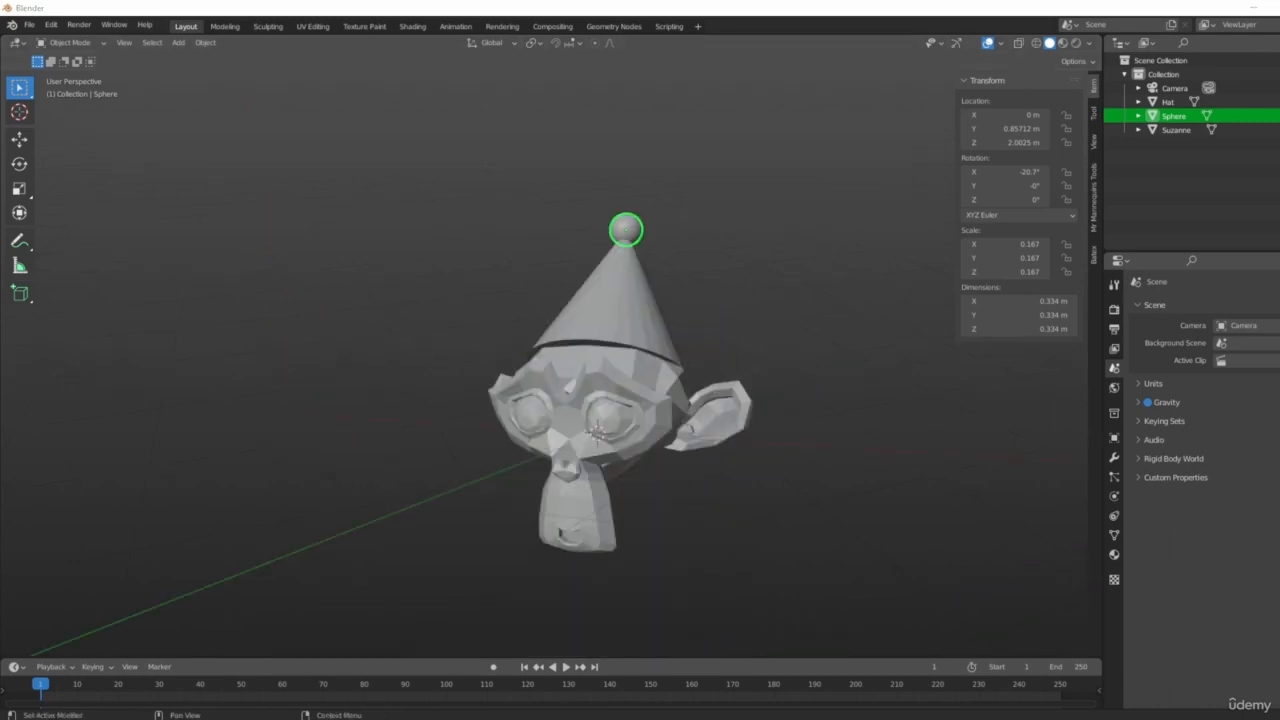
middle_click_drag(414, 306, 612, 410)
key("KP_1")
key("KP_2")
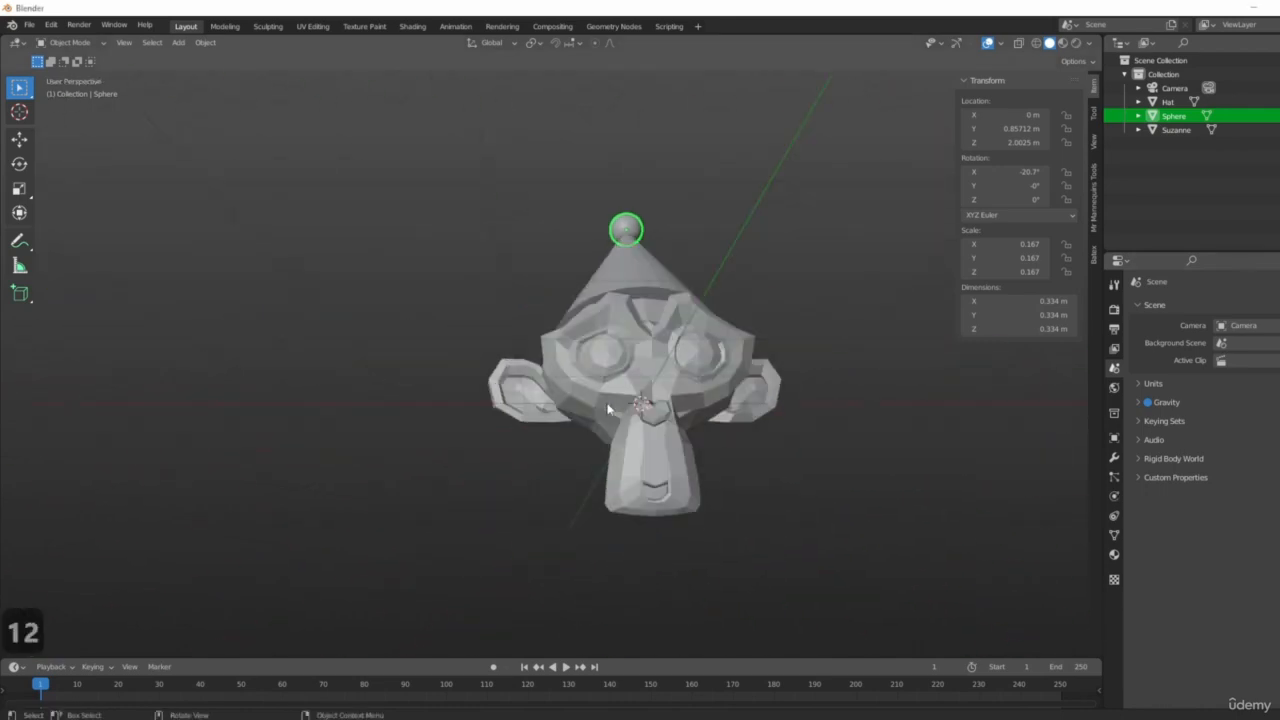
key("KP_3")
middle_click_drag(606, 467, 729, 391)
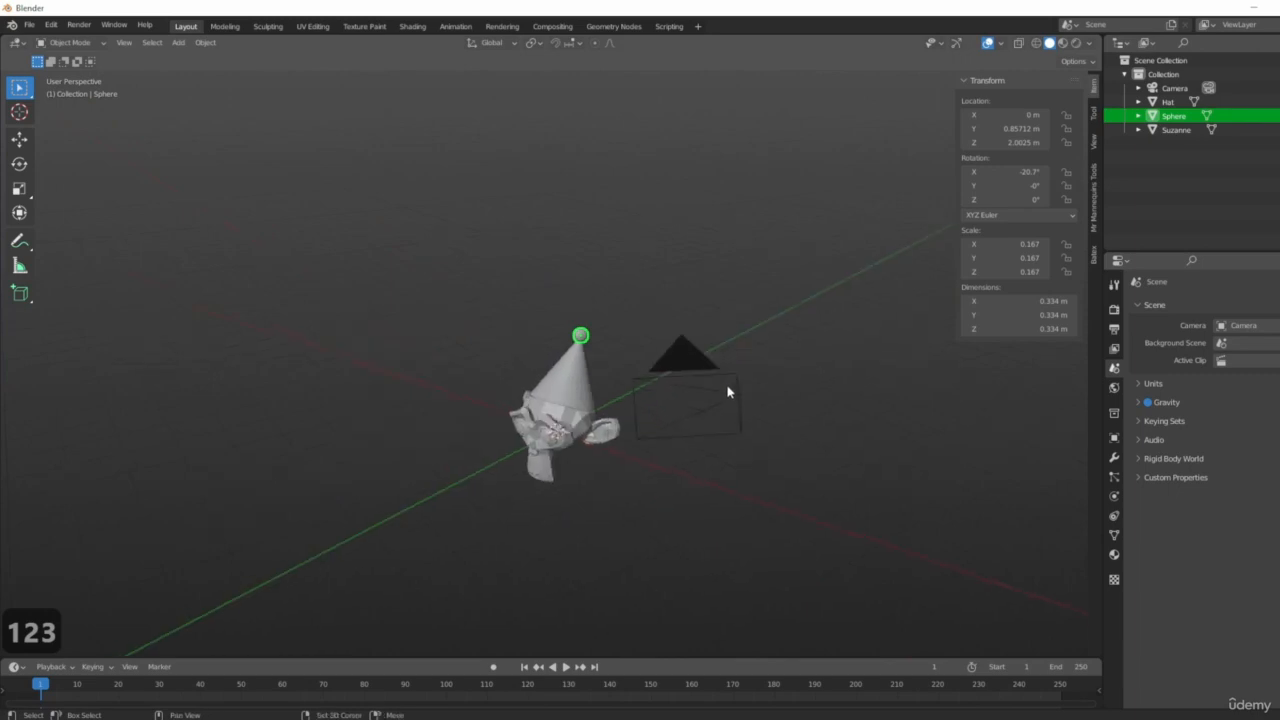
Step: Add a plane at the world origin and scale it up uniformly to about 4 times its size
key("s")
key("shift+a")
left_click(868, 375)
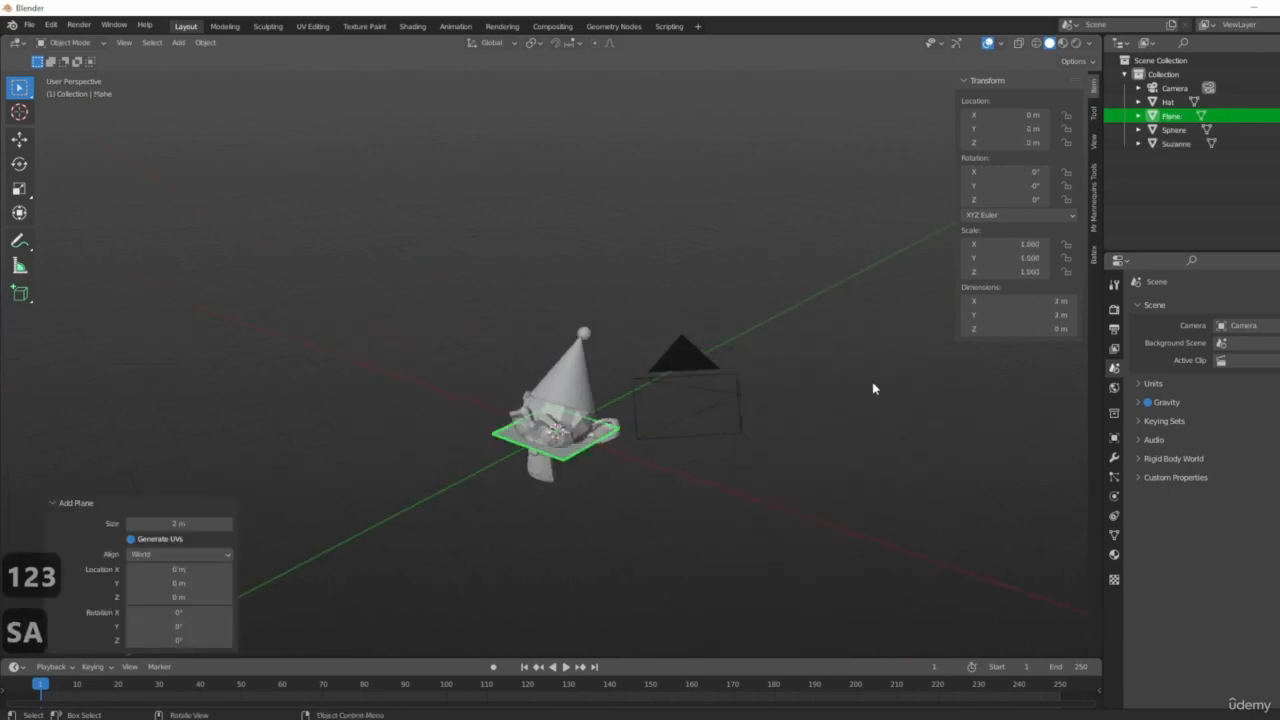
middle_click_drag(871, 386, 751, 507)
key("s")
left_click(828, 506)
middle_click_drag(828, 506, 721, 486)
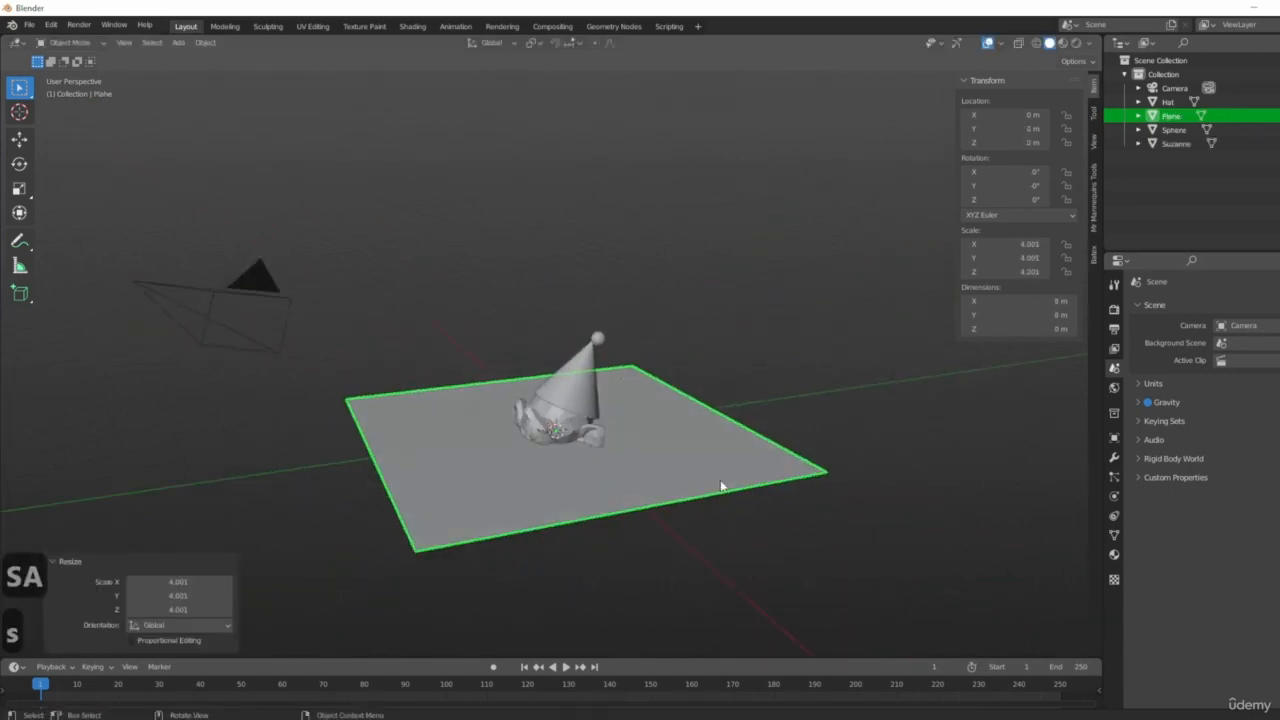
Step: Lower the plane along the Z axis to beneath the monkey head, and delete it
key("g")
key("z")
left_click(735, 565)
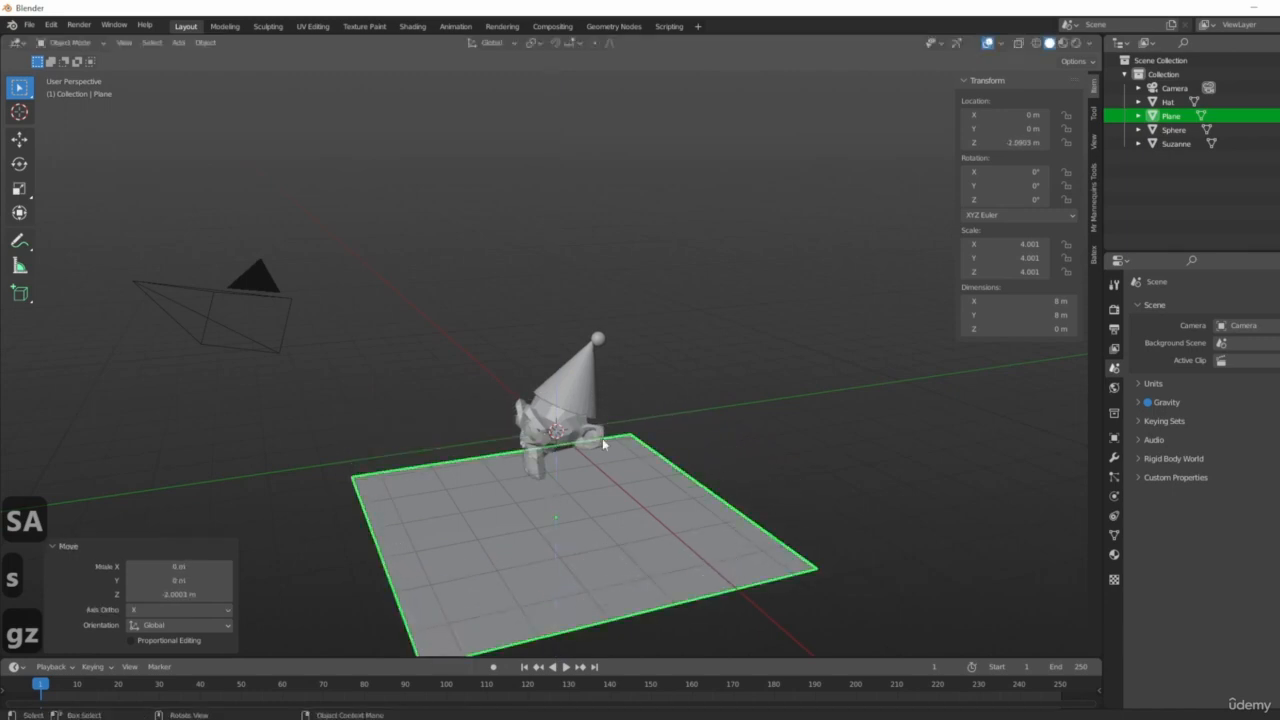
middle_click_drag(735, 565, 789, 574)
key("x")
left_click(728, 514)
middle_click_drag(671, 523, 656, 437)
scroll(656, 437, "up", 3)
middle_click_drag(780, 477, 796, 465)
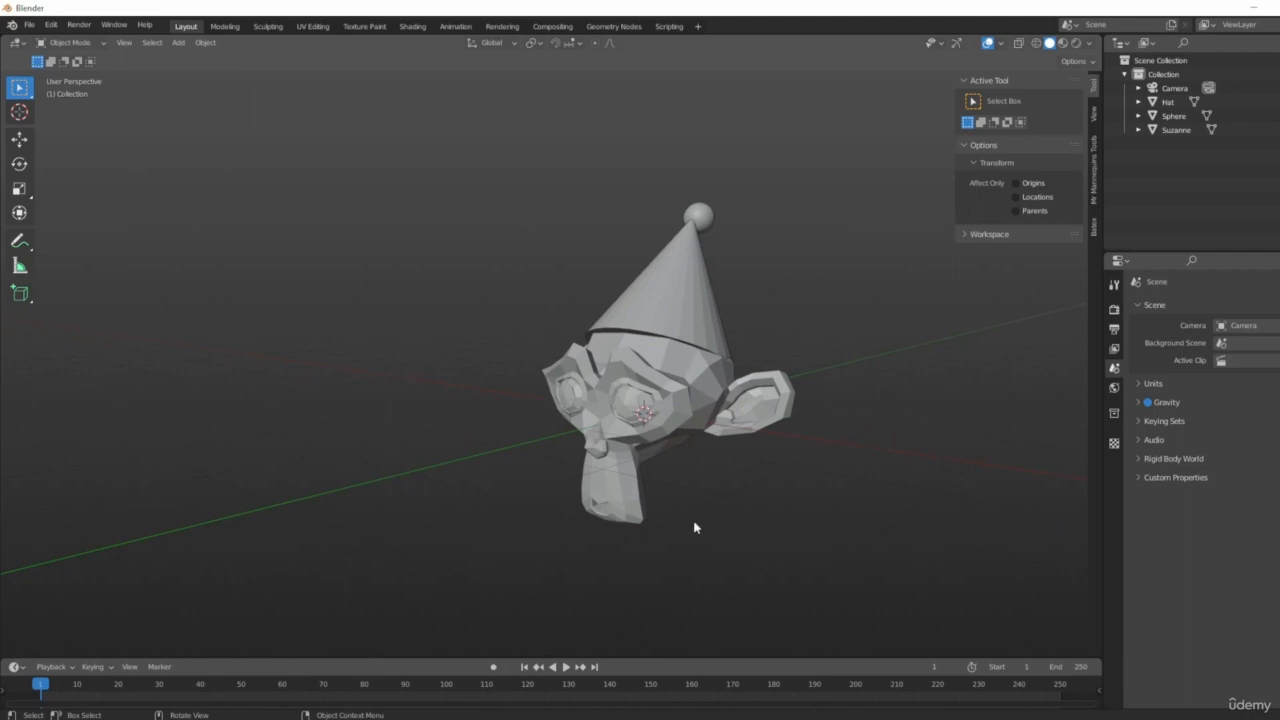
scroll(659, 386, "down", 2)
middle_click_drag(659, 386, 701, 402)
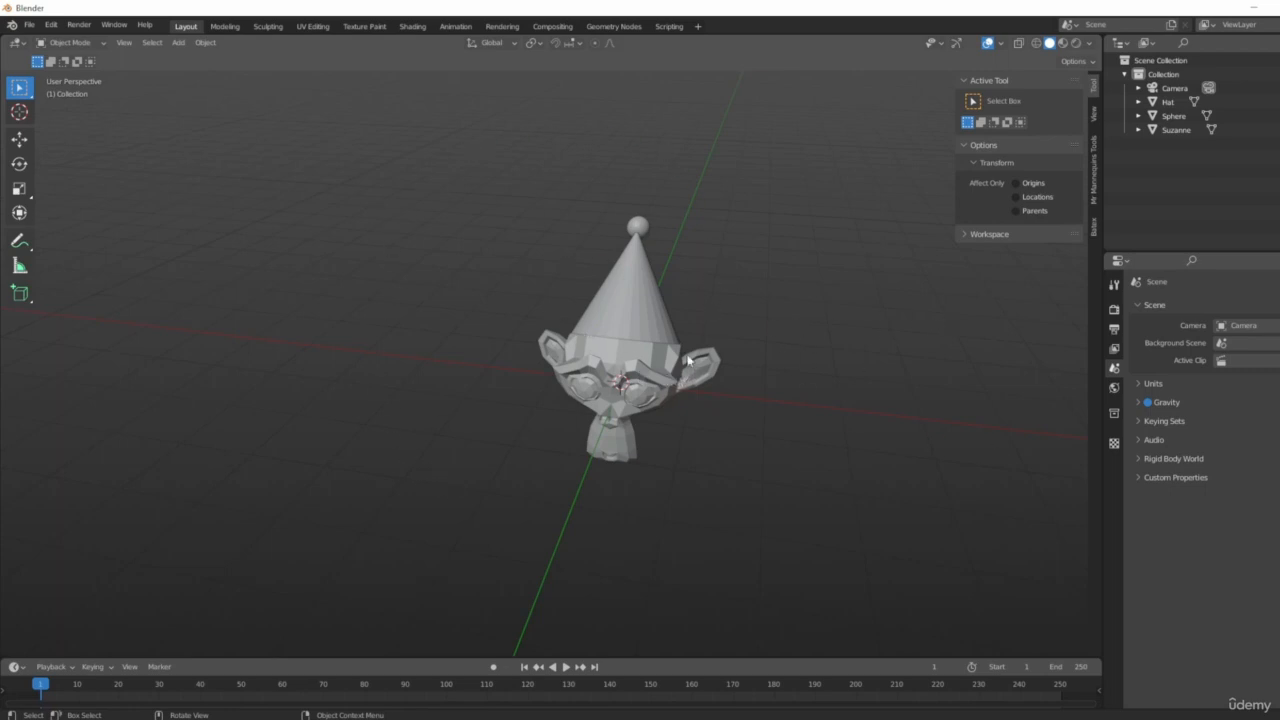
scroll(686, 354, "down", 3)
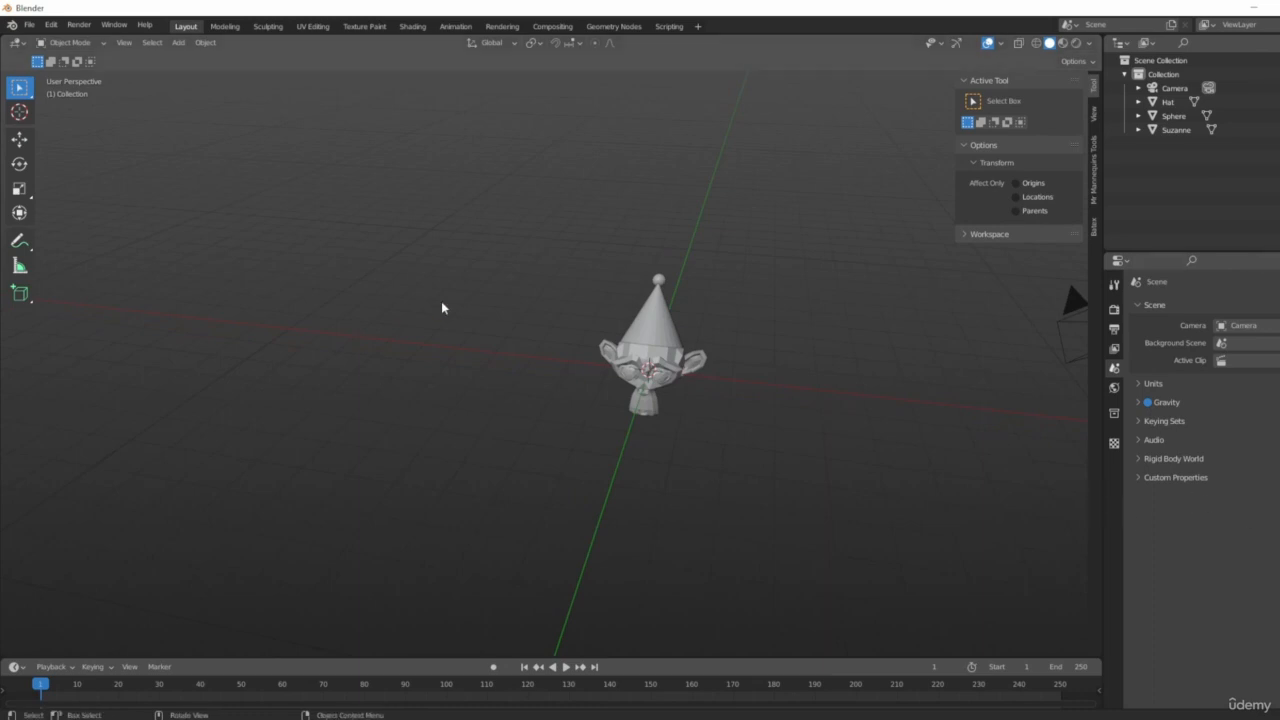